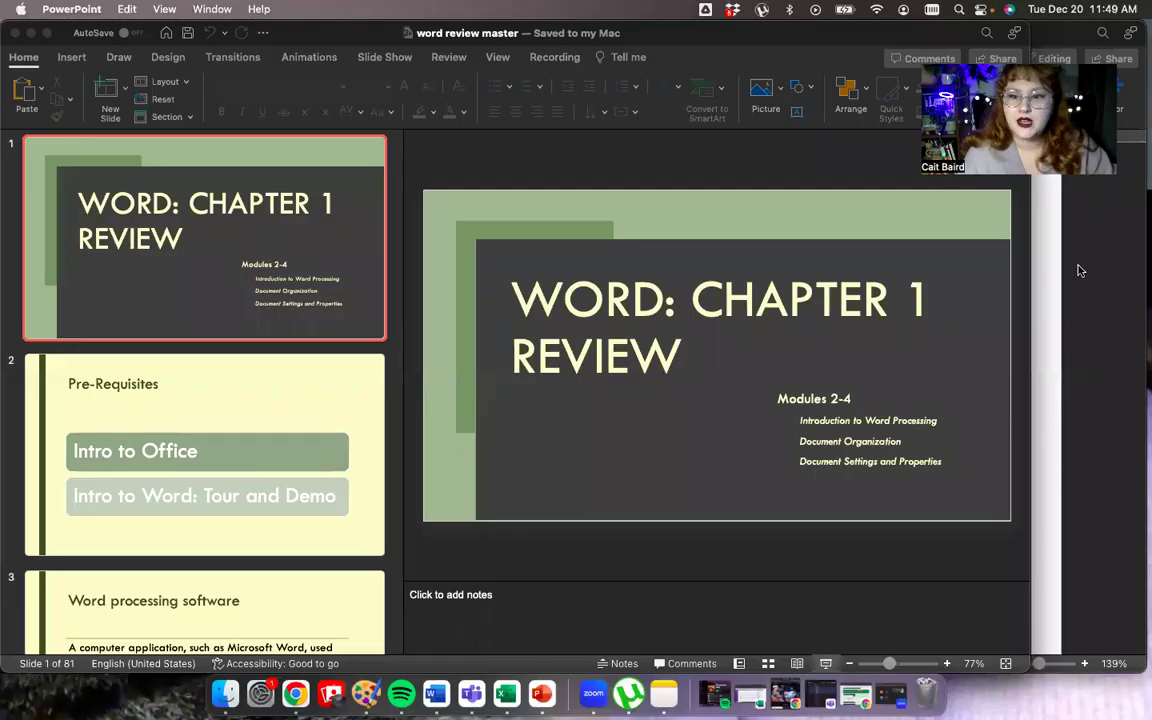
Step: Switch to the Word document Document1 and move its window slightly lower on the desktop
key(super+Tab)
drag(827, 38, 606, 8)
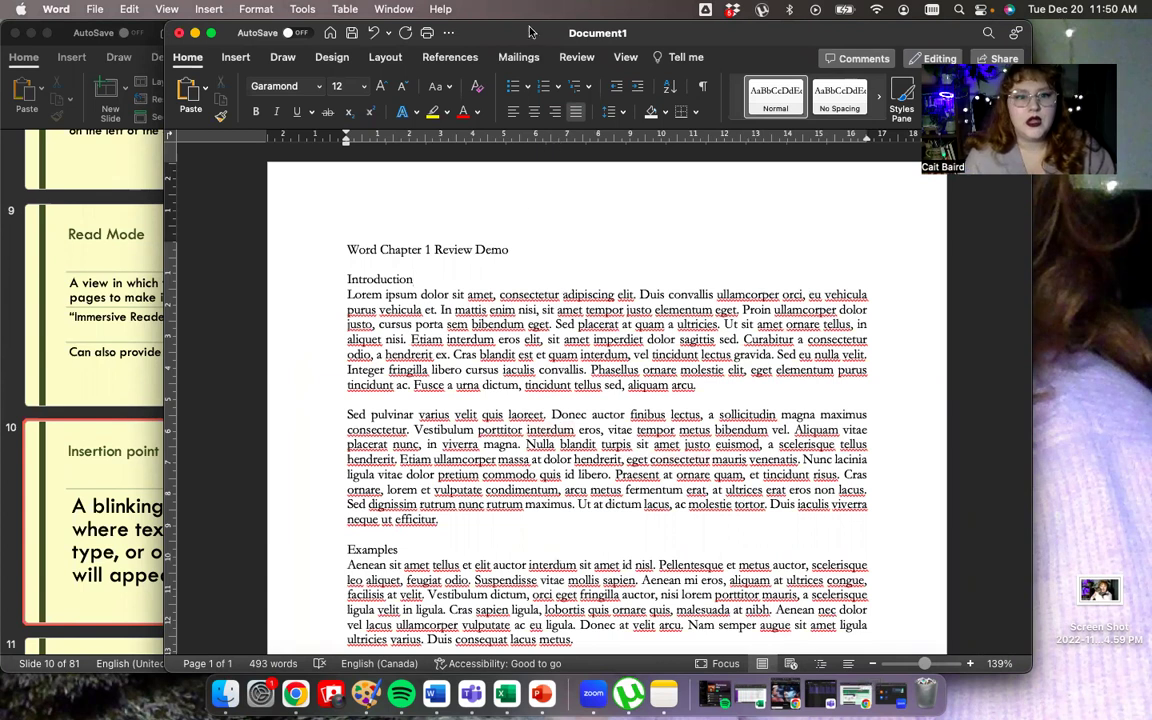
drag(470, 30, 470, 45)
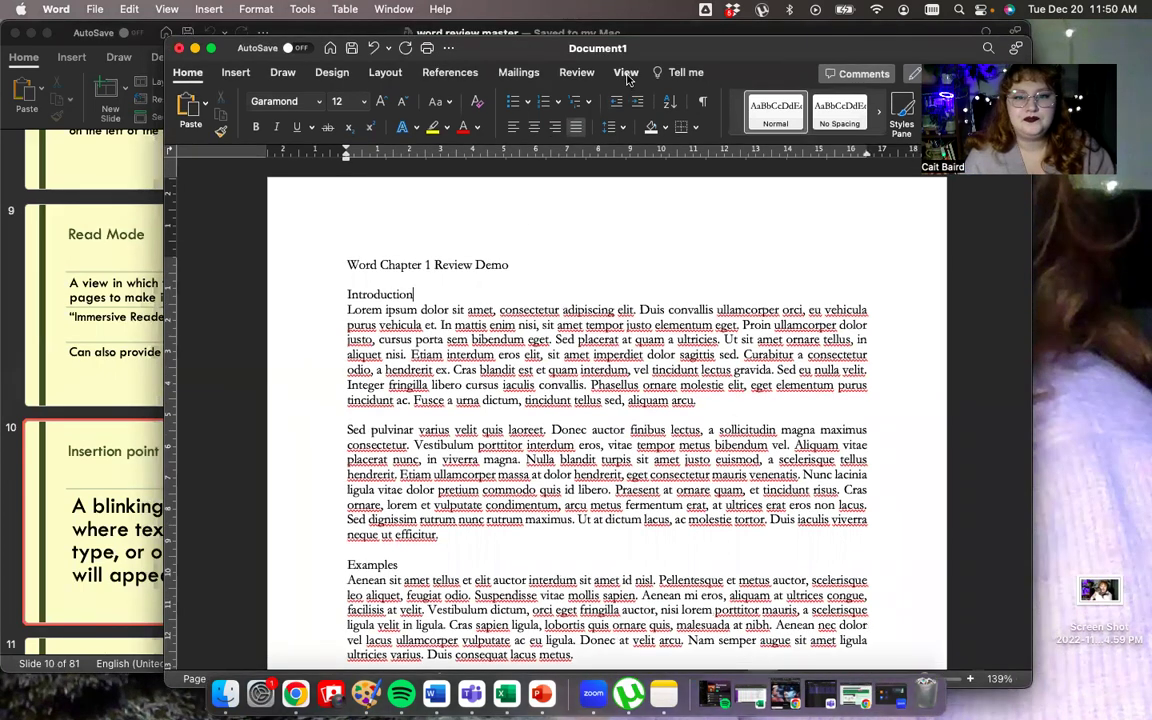
Step: Switch the document page to the dark background and back to the light one
click(626, 73)
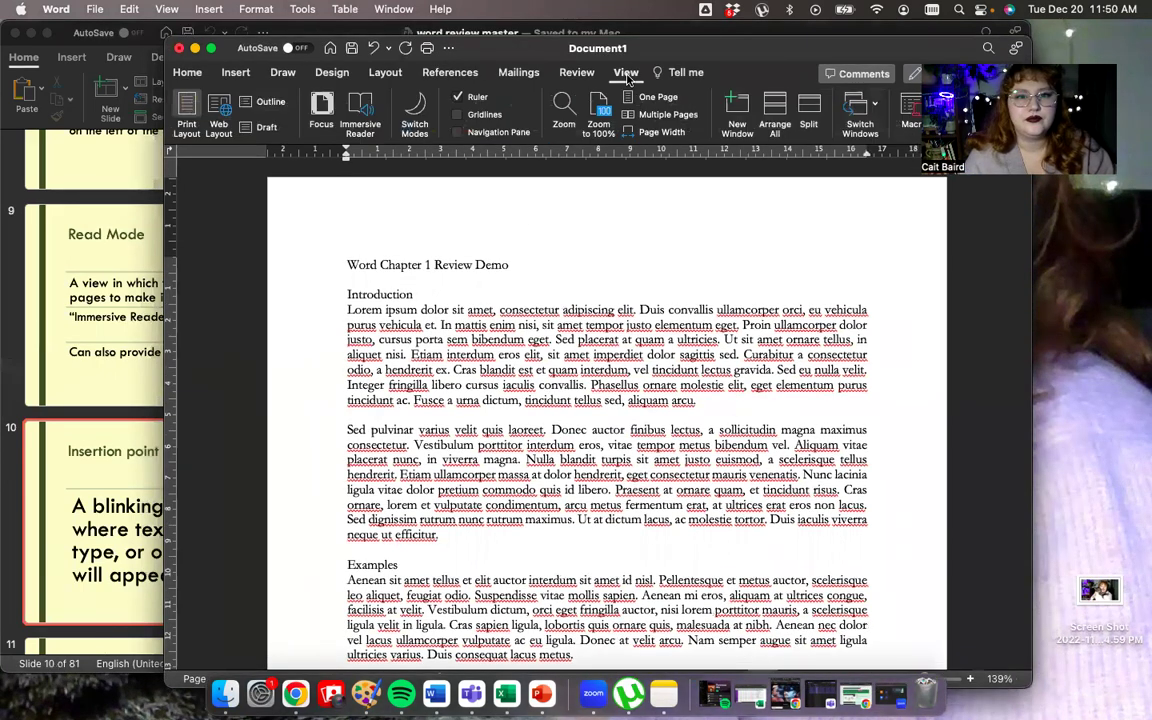
click(414, 107)
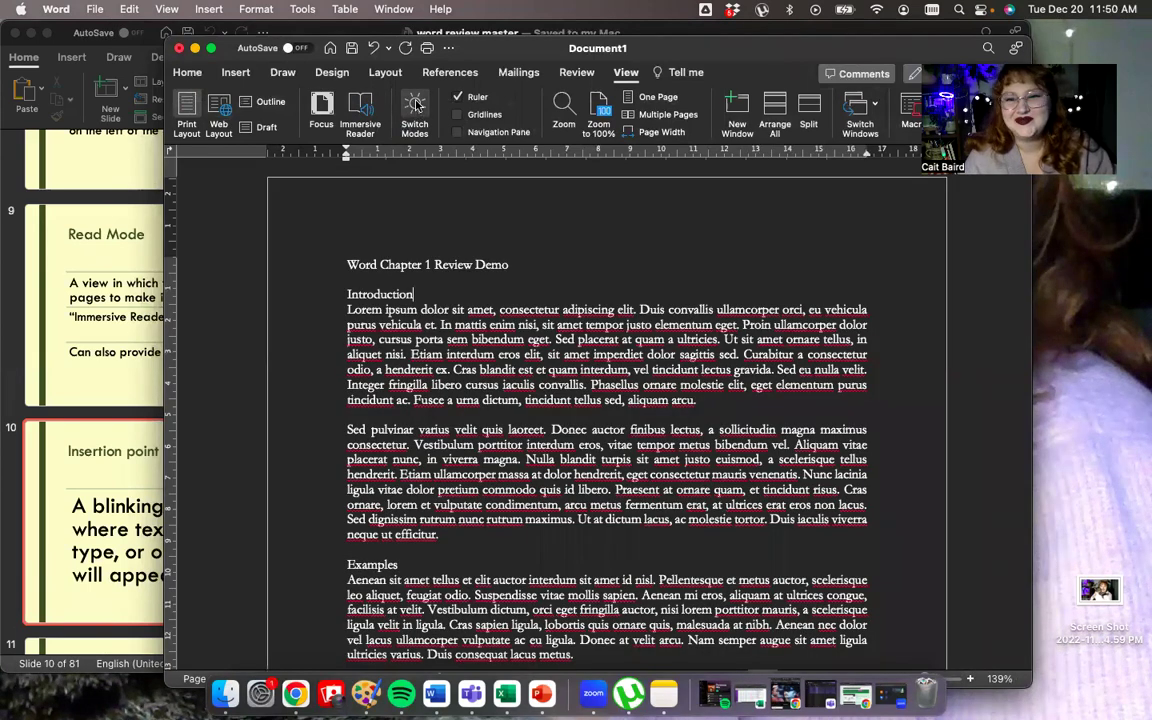
click(415, 106)
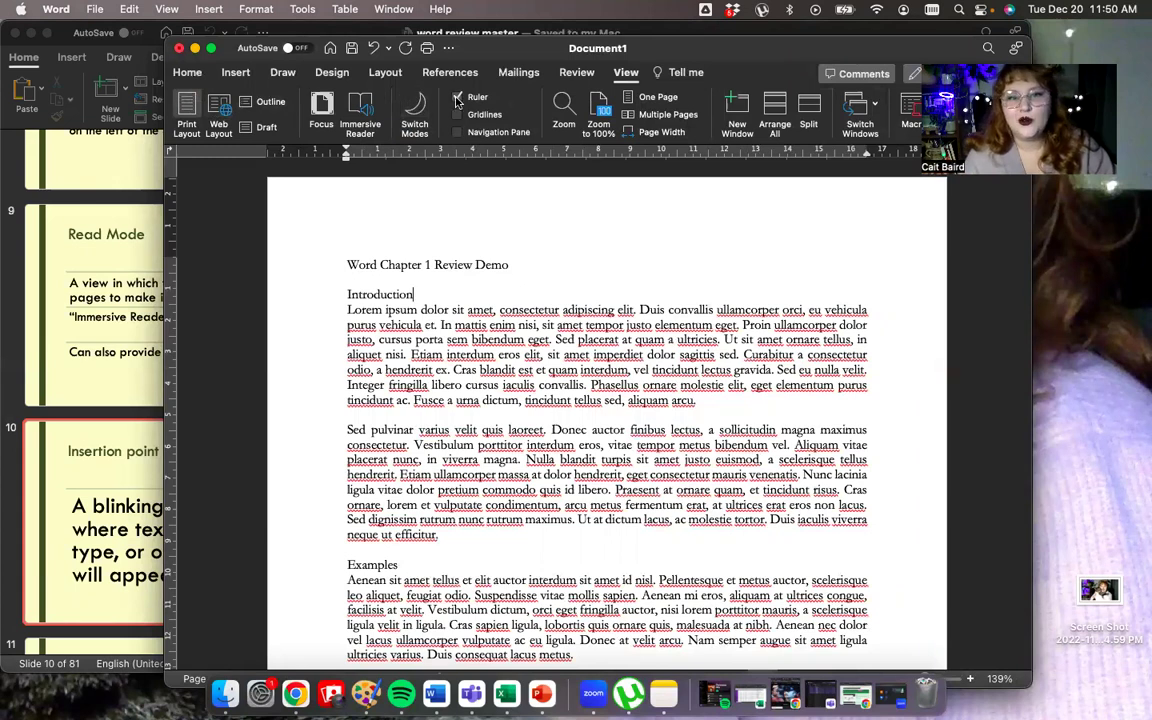
Step: Hide and restore the ruler, and turn the page gridlines on and off again
click(457, 97)
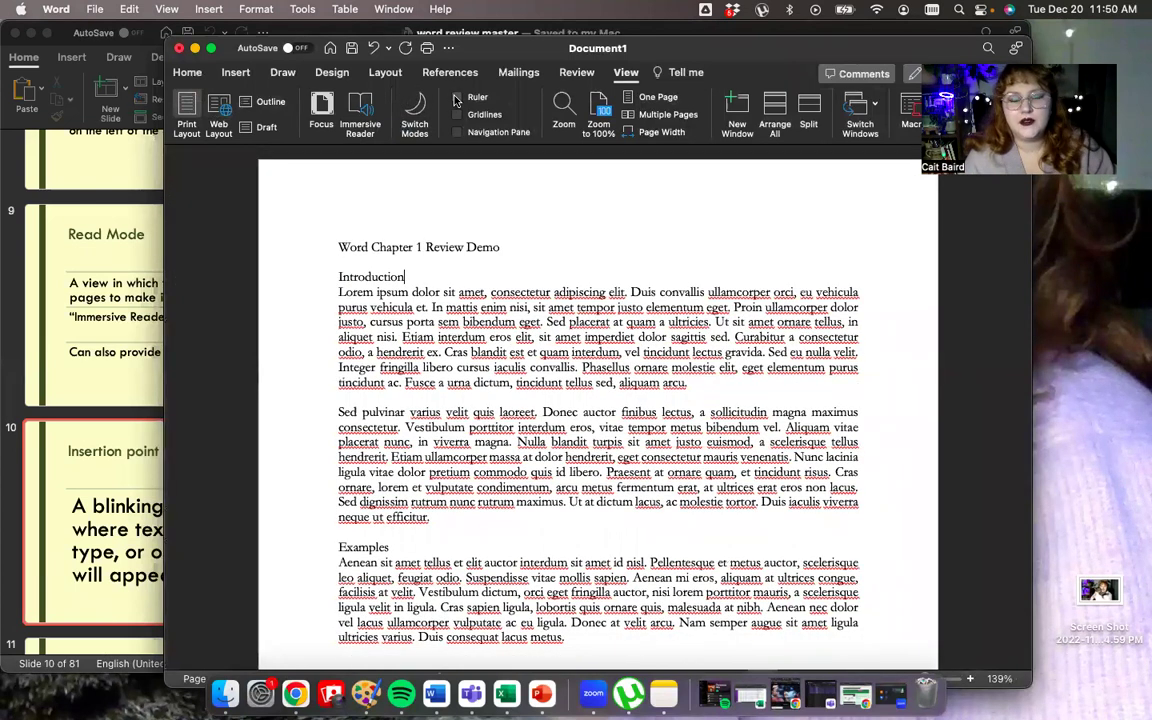
click(457, 97)
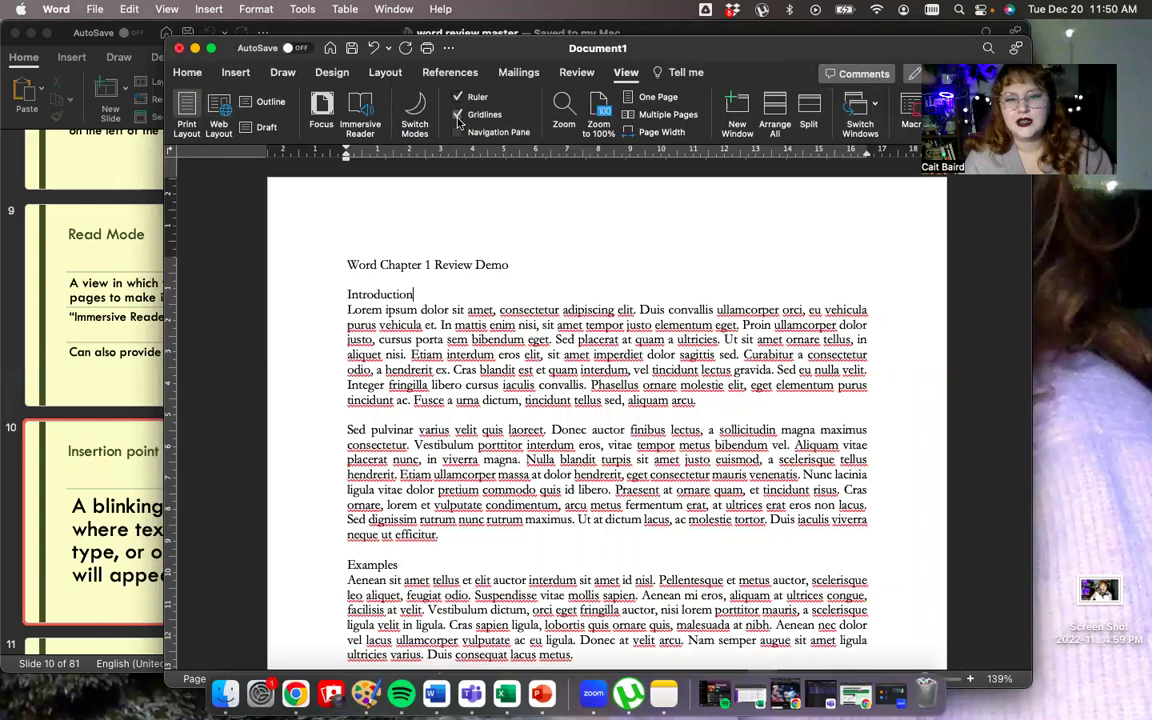
click(458, 115)
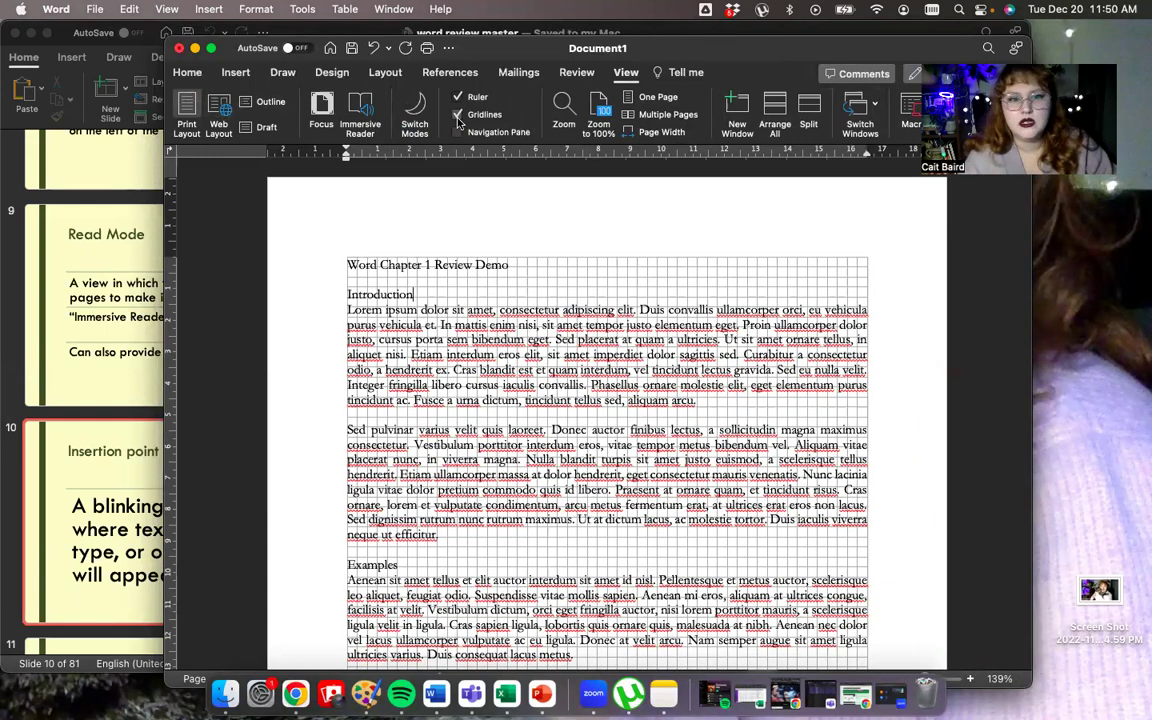
click(458, 116)
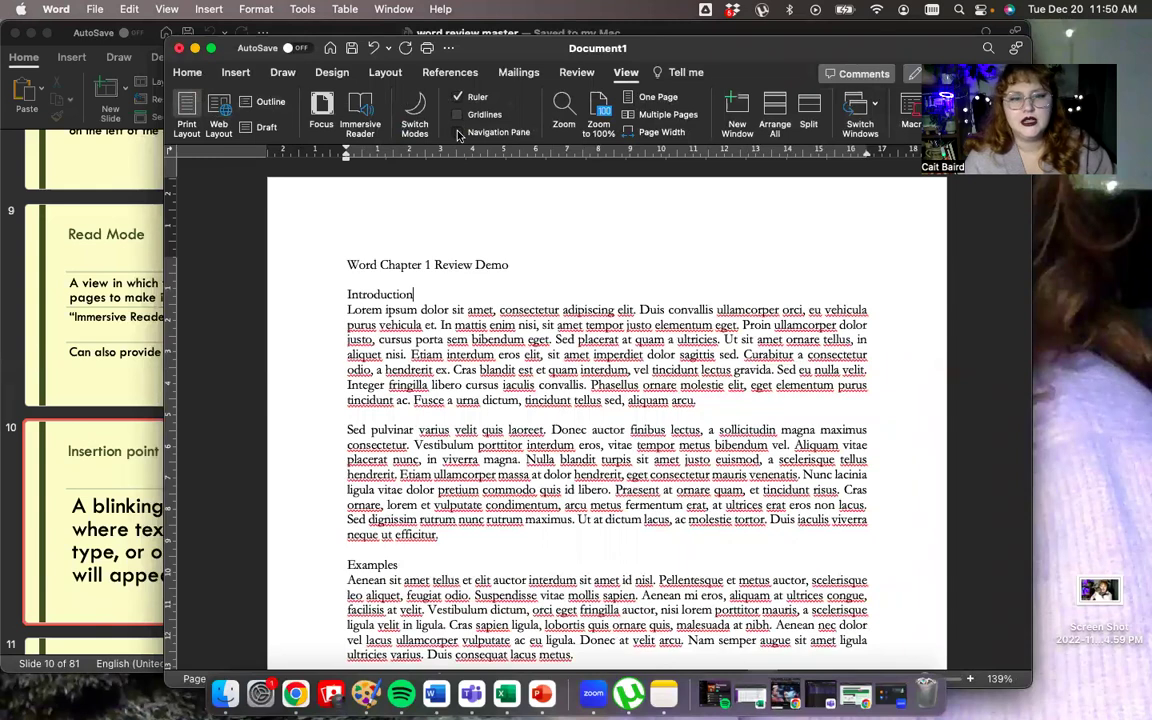
Step: Show the Navigation Pane, view its page thumbnails, document headings and revisions, and close the pane
click(458, 132)
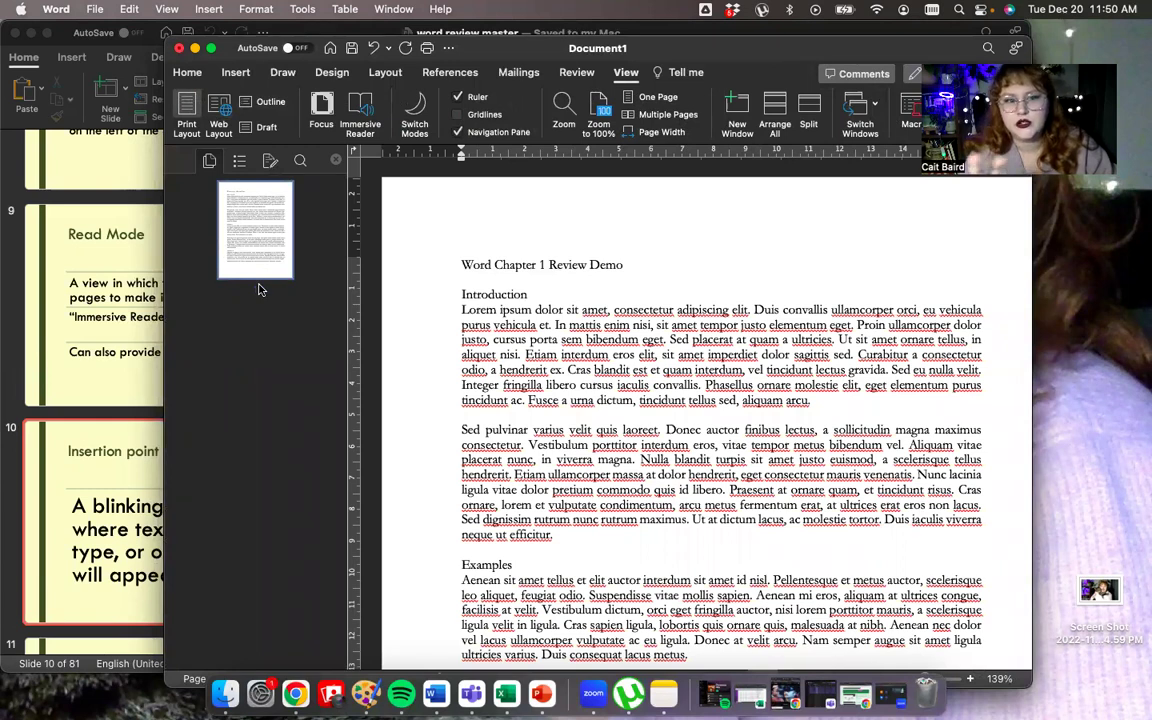
click(239, 160)
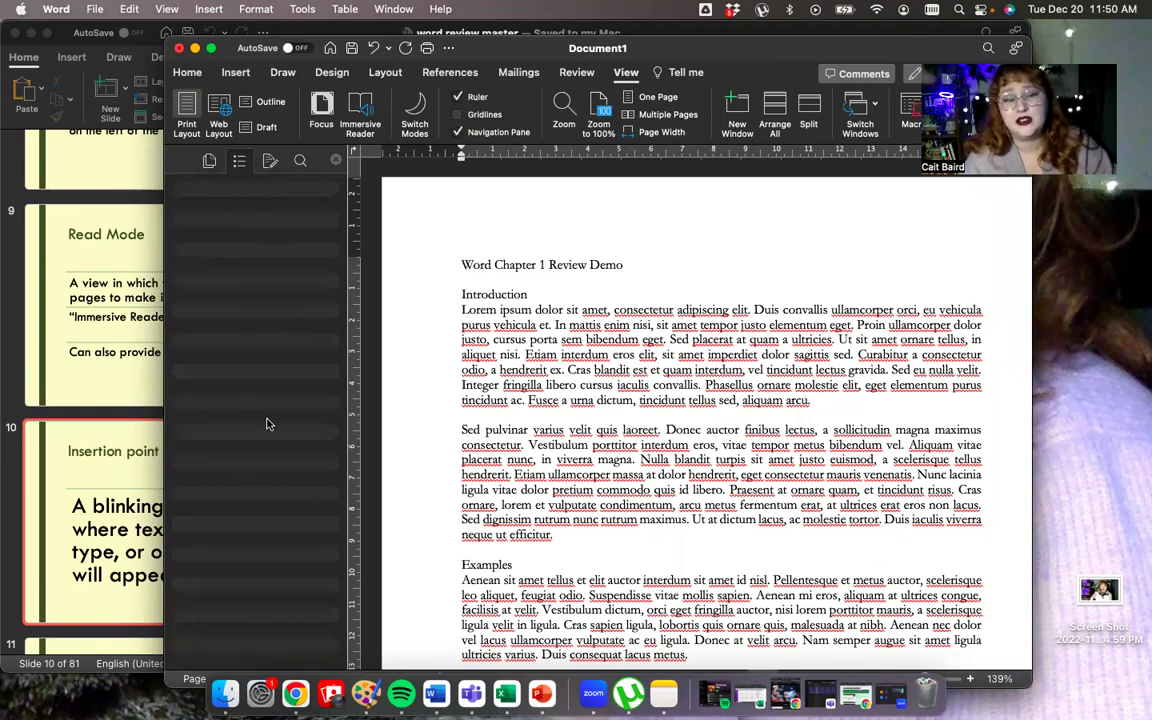
click(270, 162)
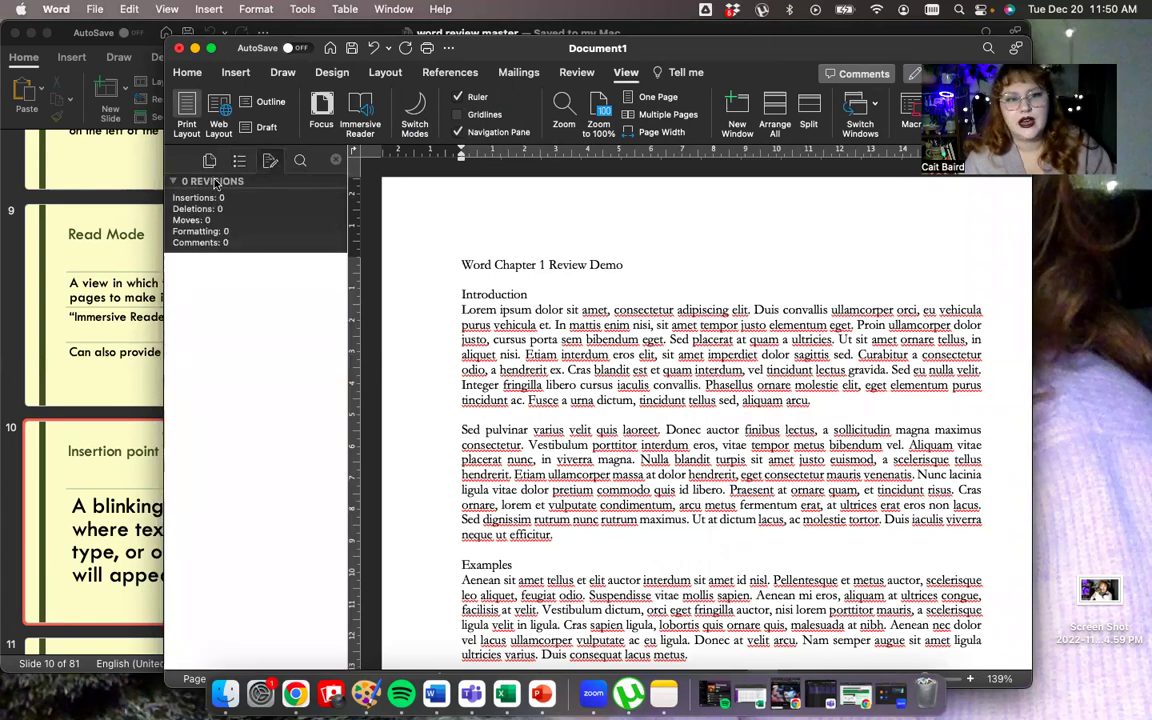
click(336, 161)
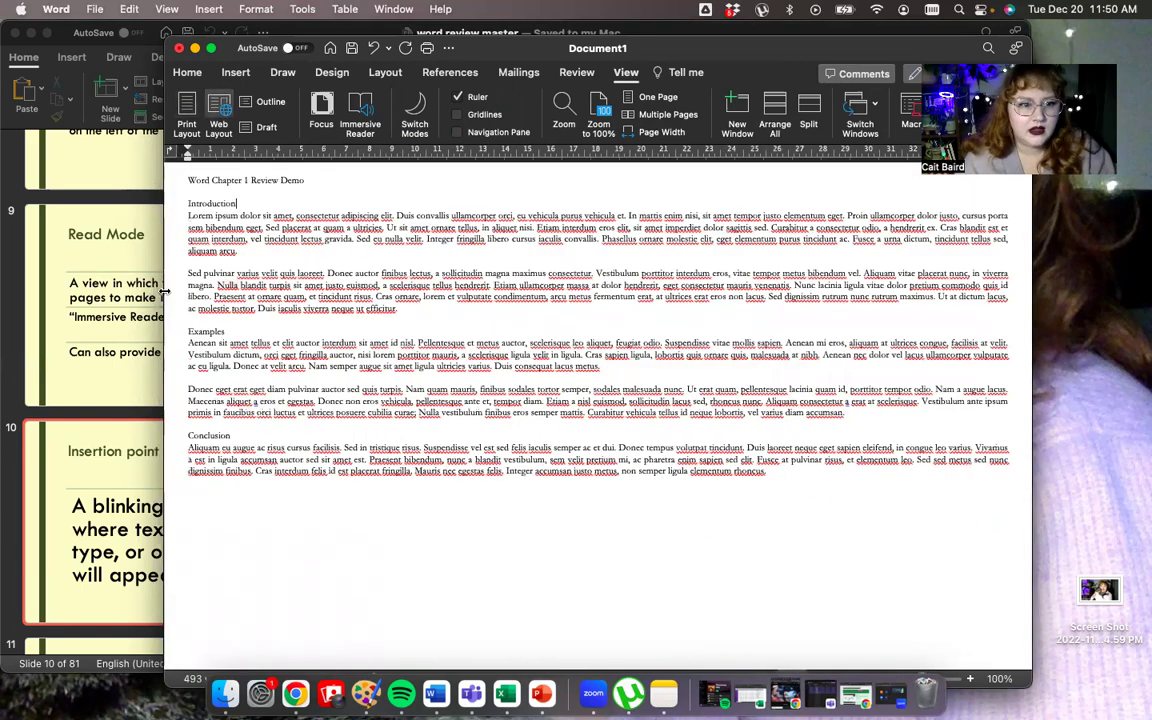
Step: Display the document in Web Layout and resize the window from both sides to reflow the text, ending with a wider window
drag(163, 291, 399, 316)
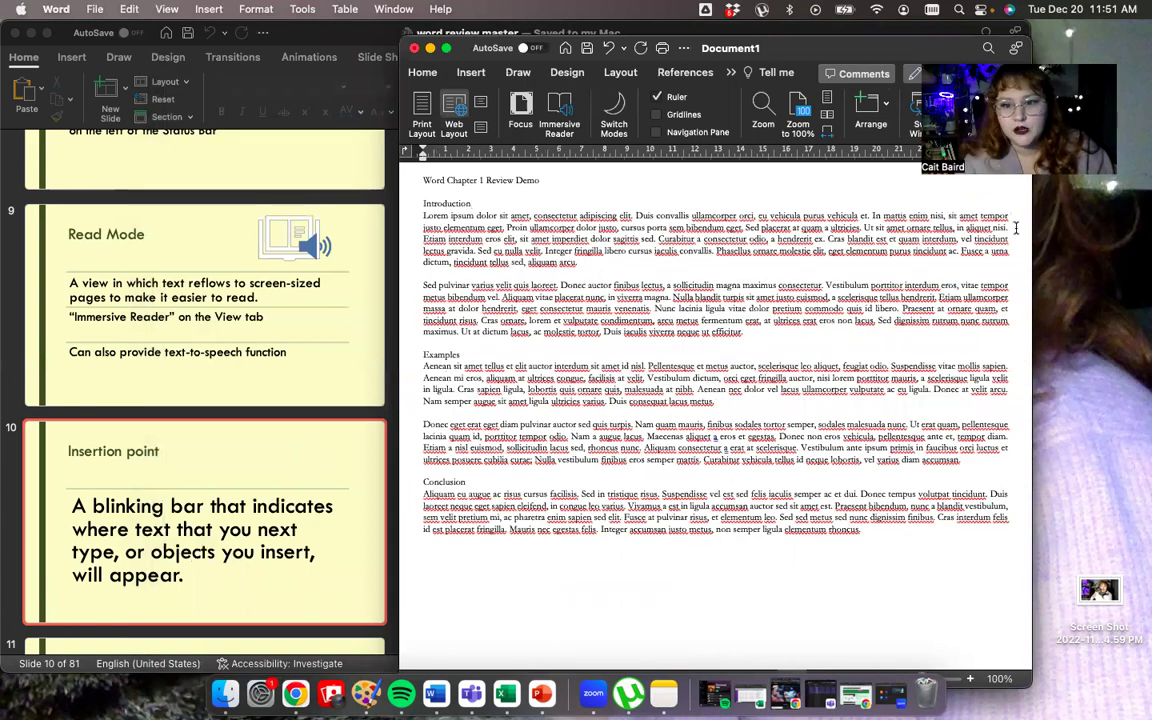
key(super+Up)
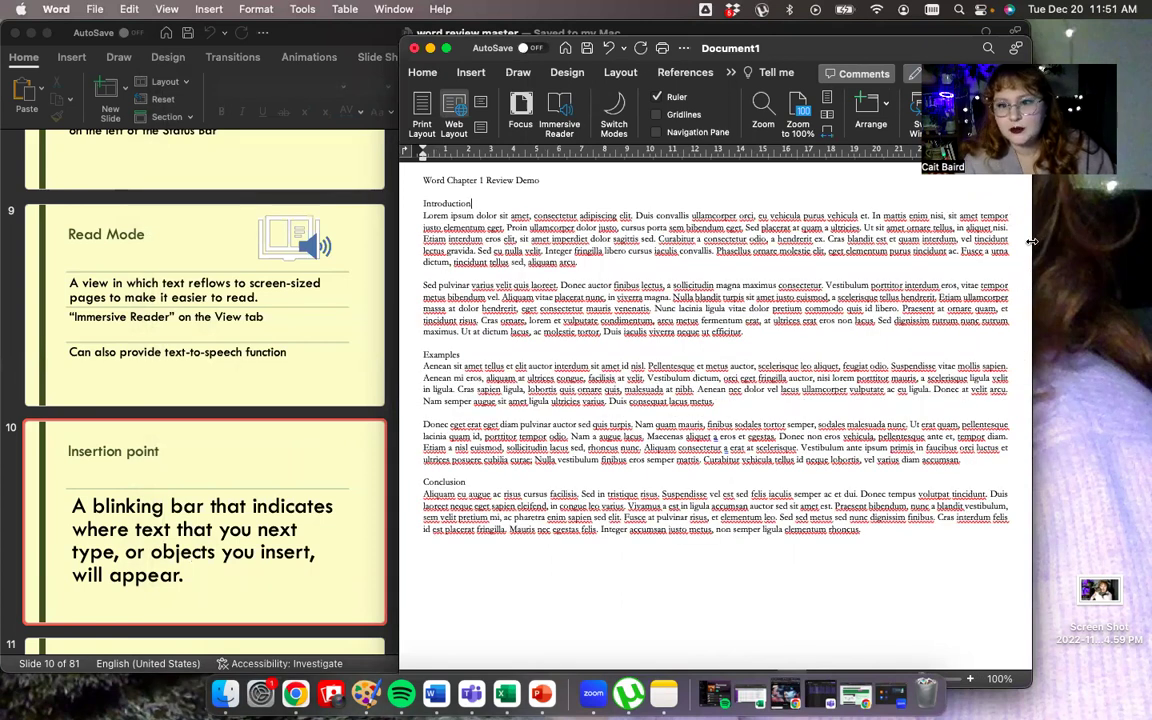
drag(990, 252, 966, 262)
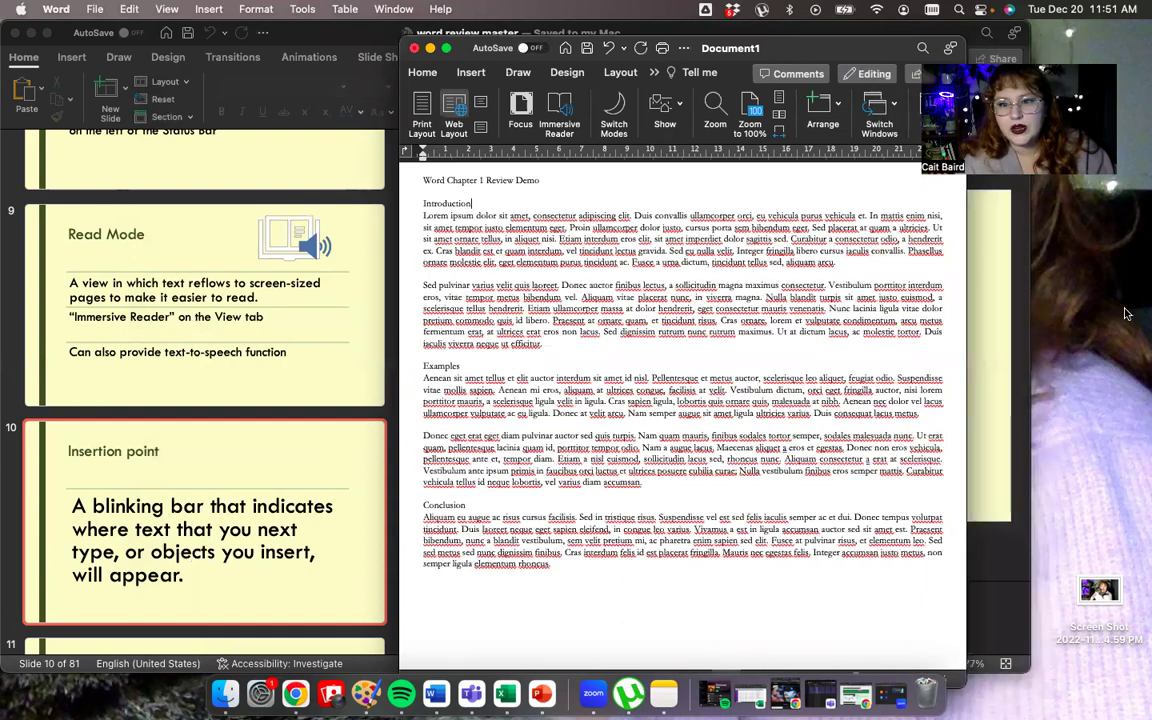
drag(968, 330, 1091, 330)
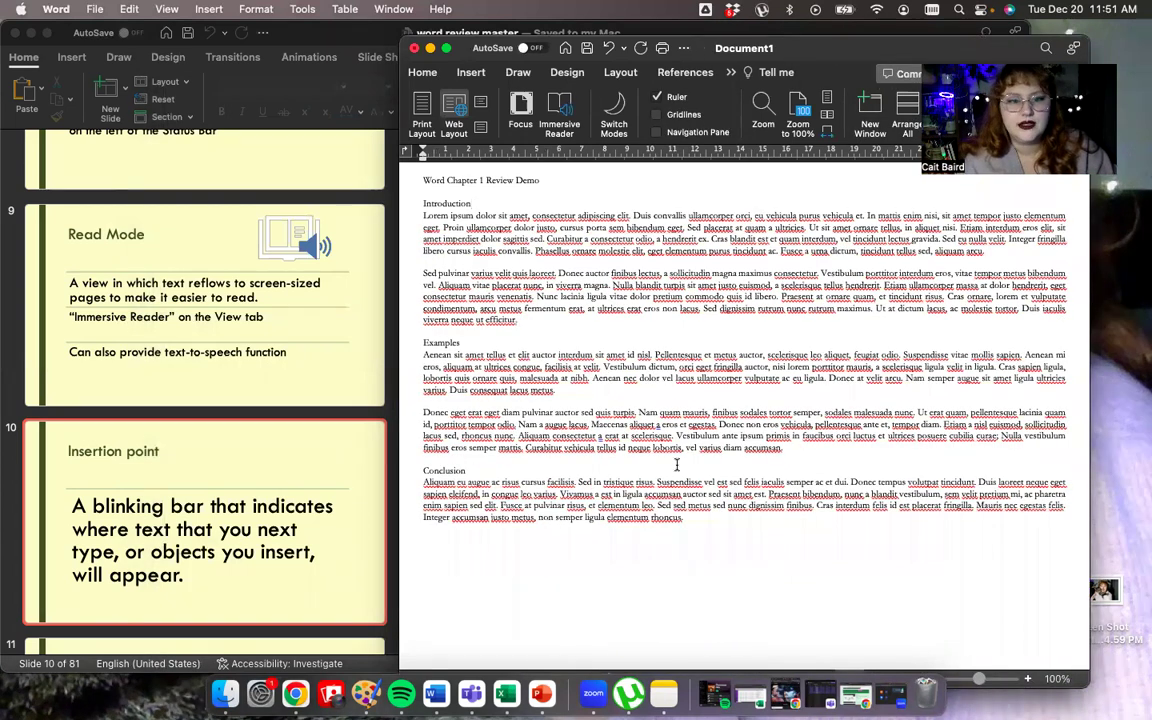
drag(397, 377, 200, 354)
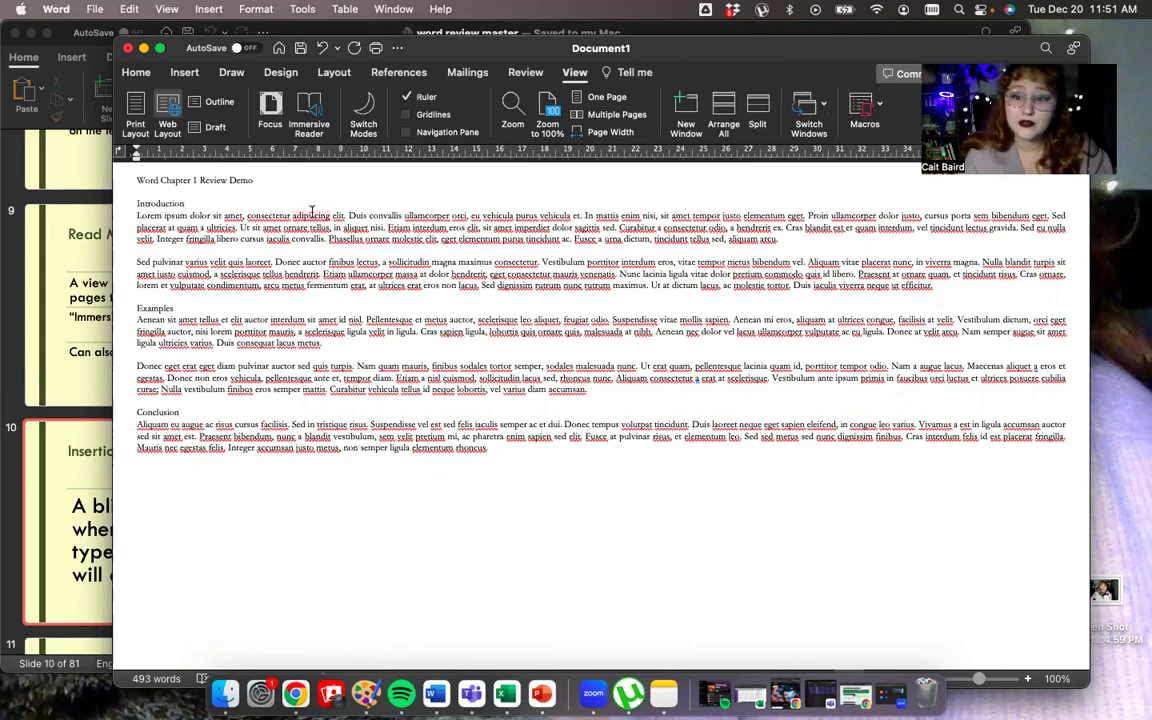
Step: Examine the document in Outline view with its available outline levels, and return to Print Layout
click(210, 104)
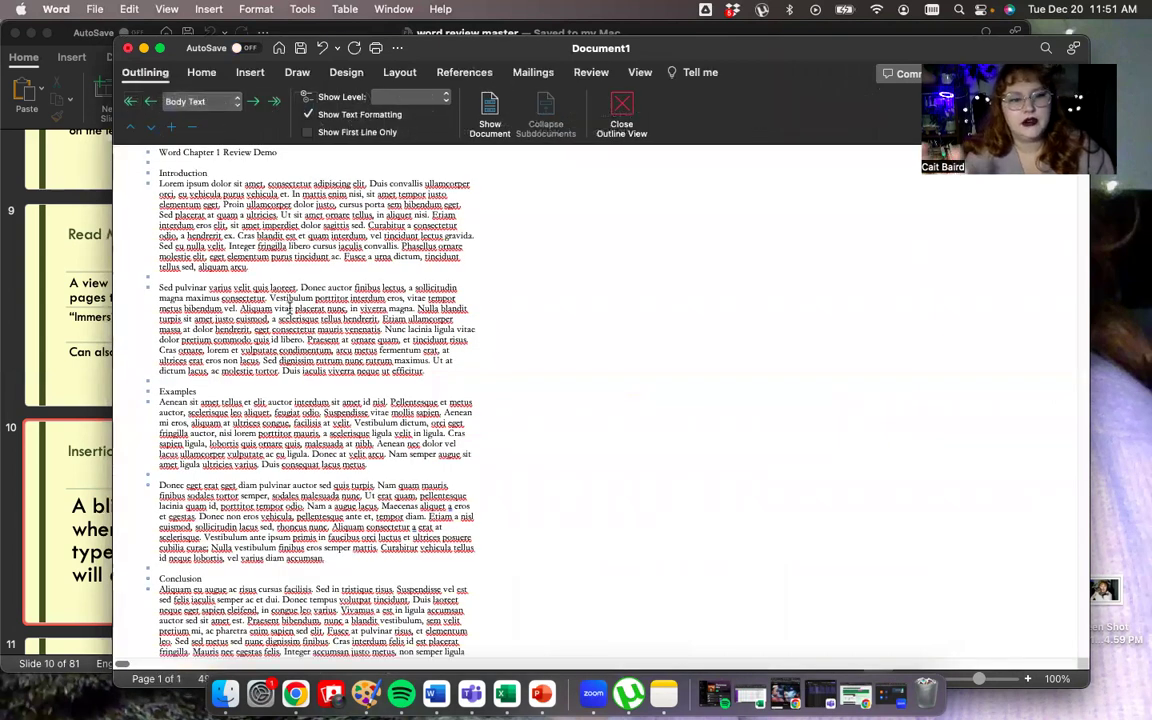
scroll(510, 378, down, 10)
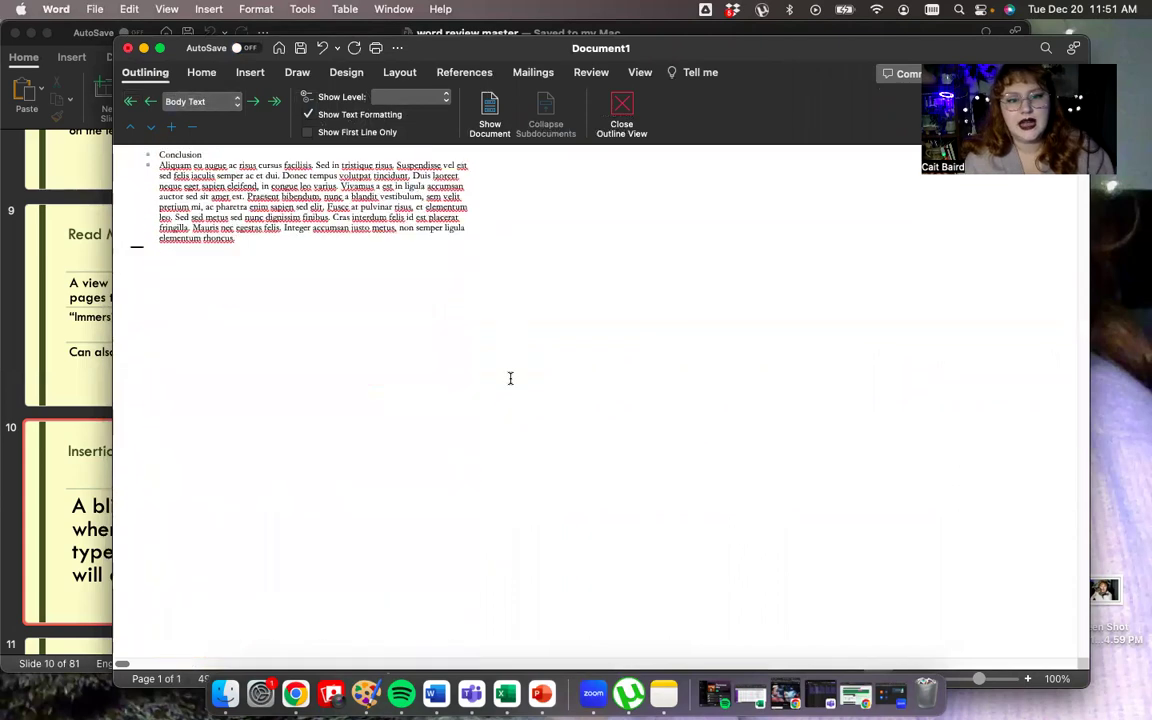
scroll(510, 378, up, 6)
scroll(510, 378, up, 4)
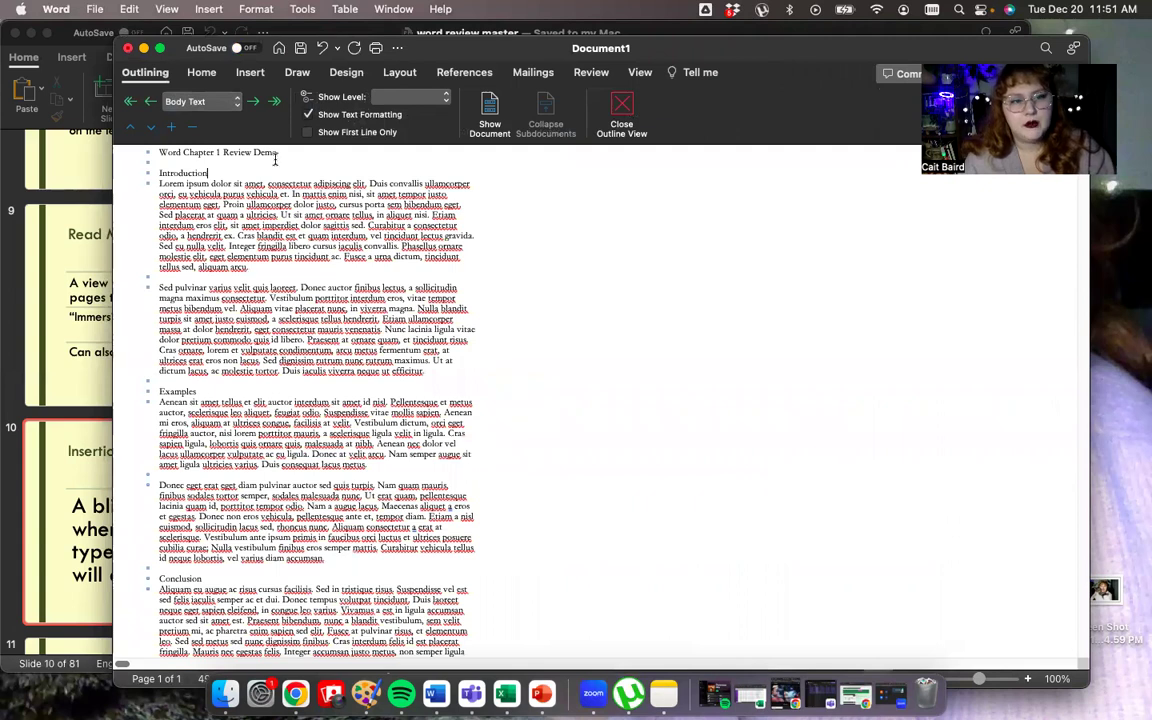
click(236, 104)
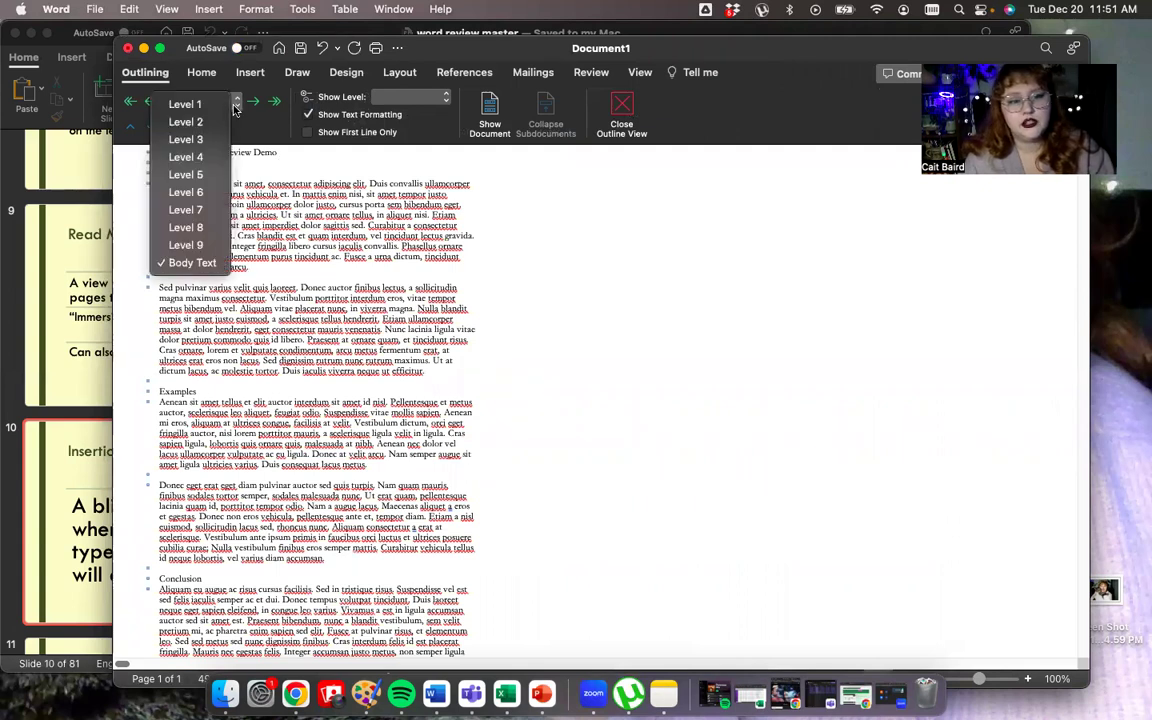
click(313, 178)
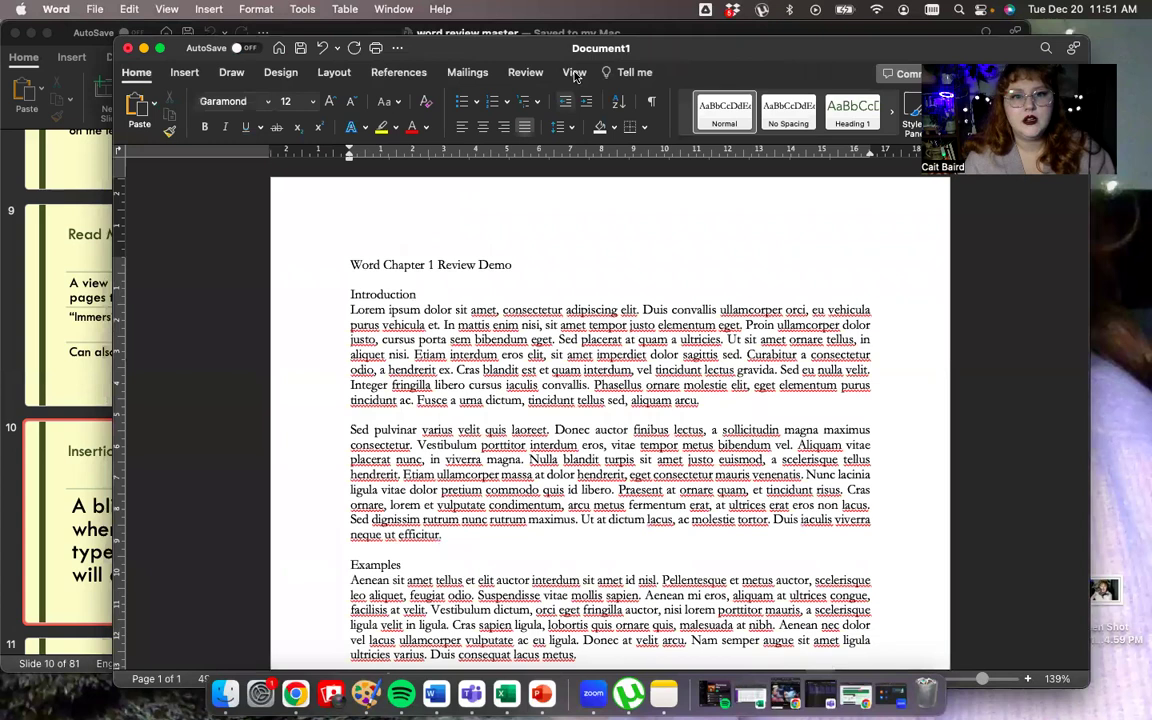
Step: Switch the document to Draft view and look across the page sideways
click(576, 77)
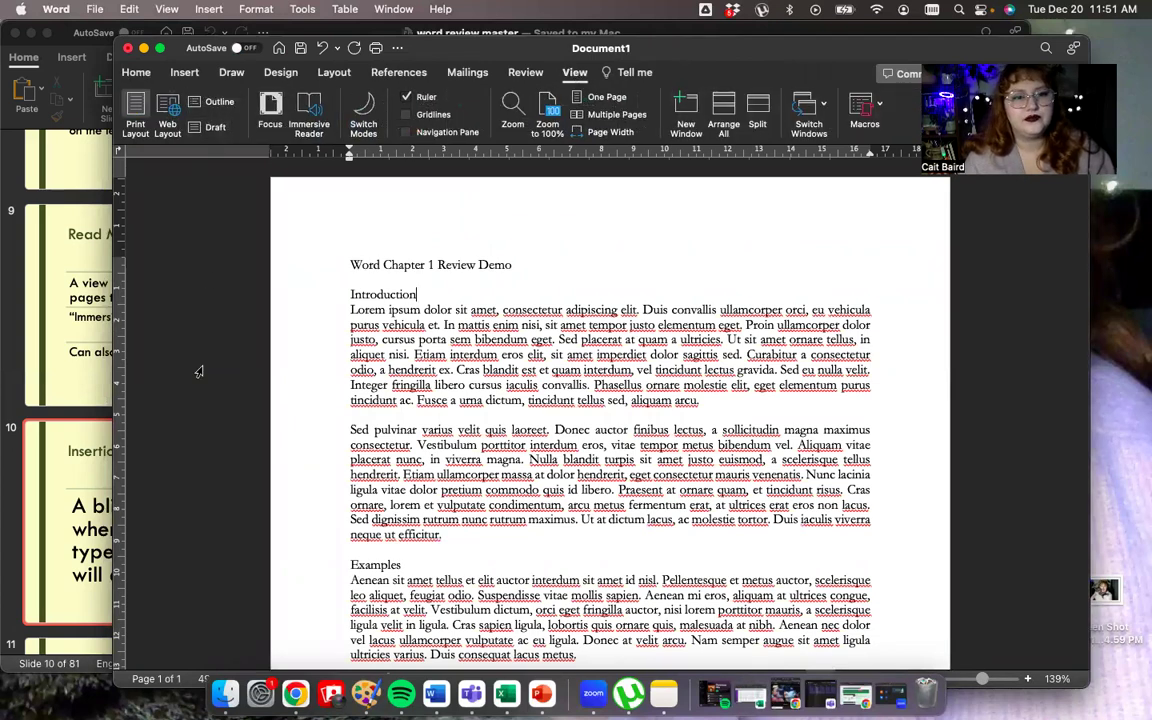
click(207, 128)
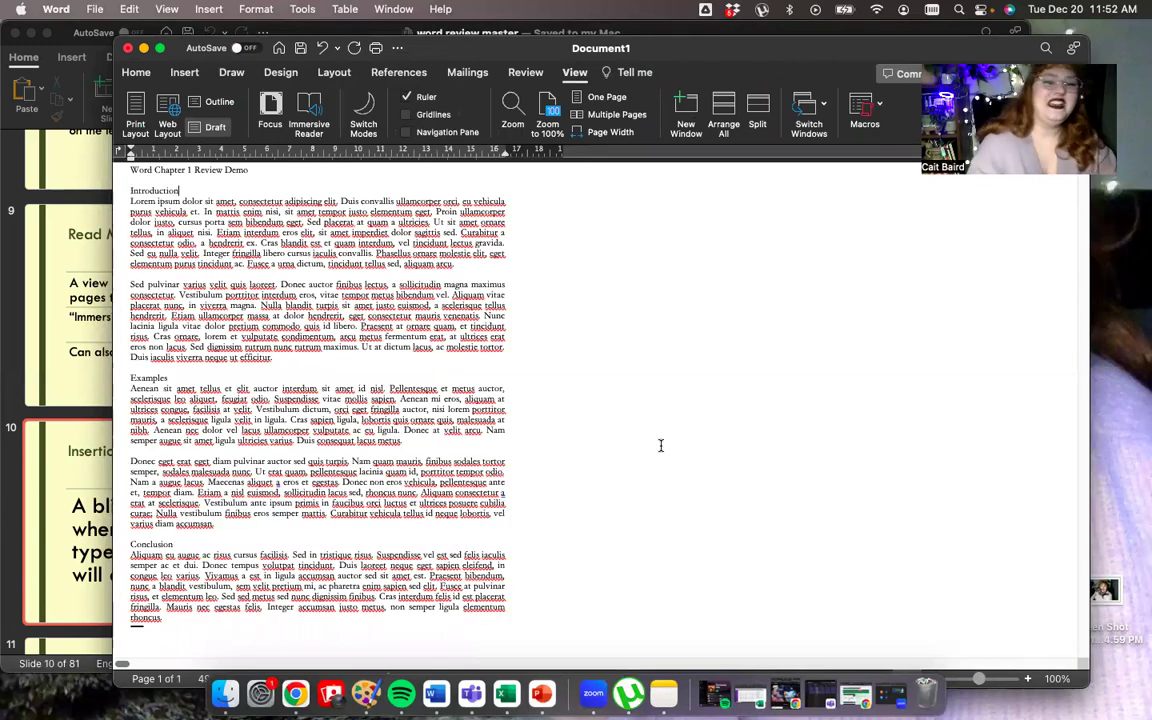
scroll(660, 445, right, 5)
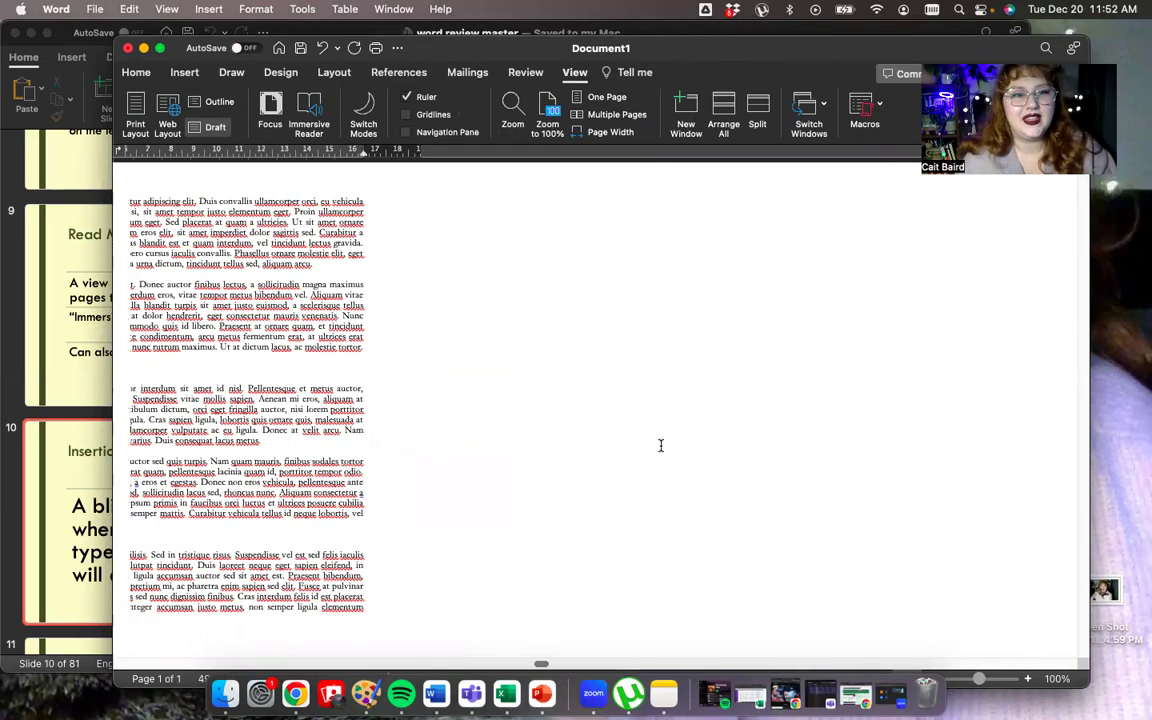
scroll(660, 445, left, 5)
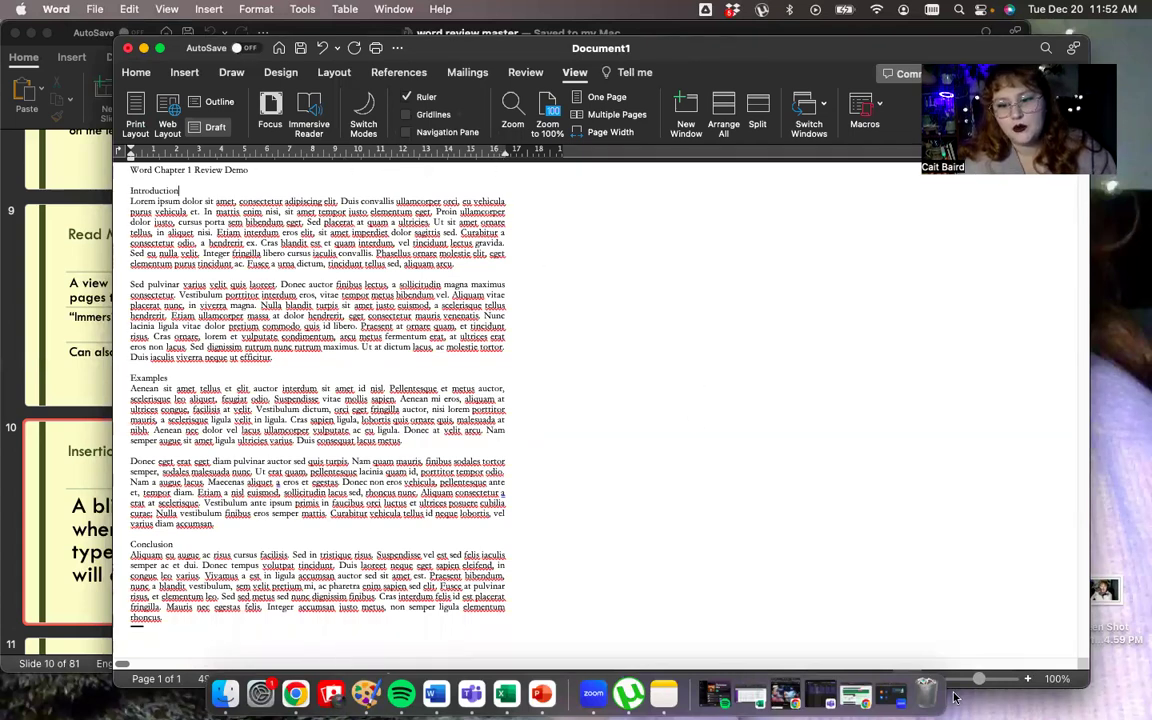
Step: Zoom the draft in step by step to 160% and reset the zoom to 100%
click(1026, 680)
click(1026, 680)
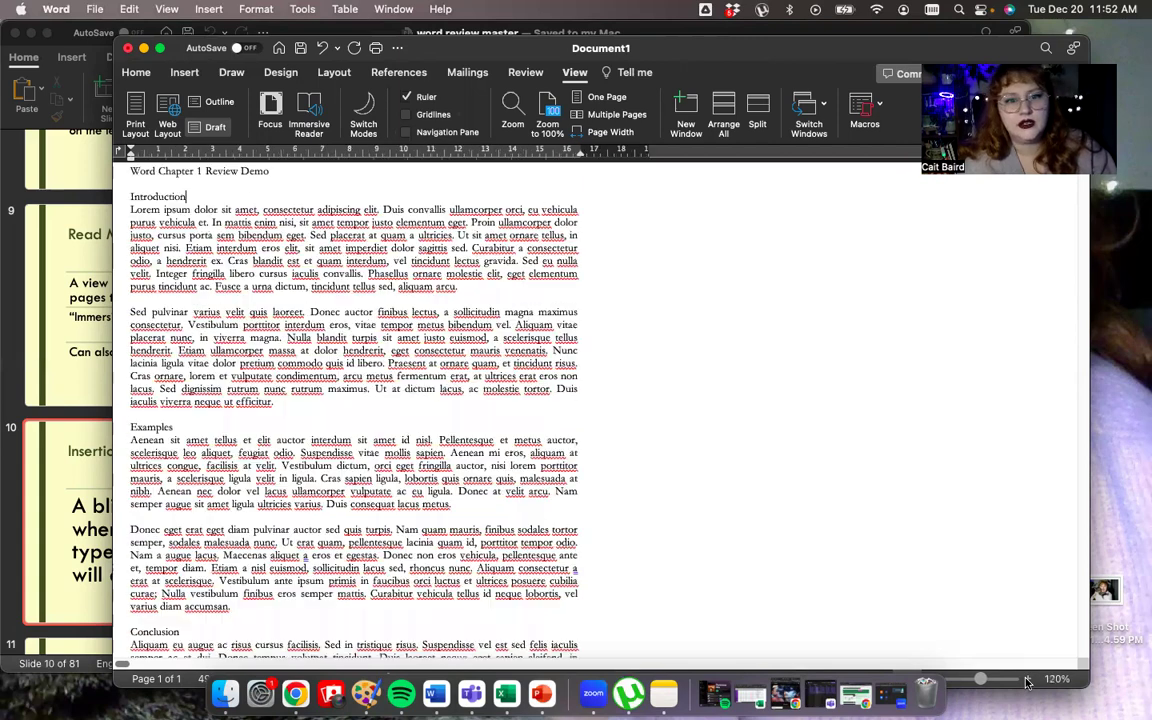
click(1026, 681)
click(1026, 681)
click(1026, 681)
click(1026, 681)
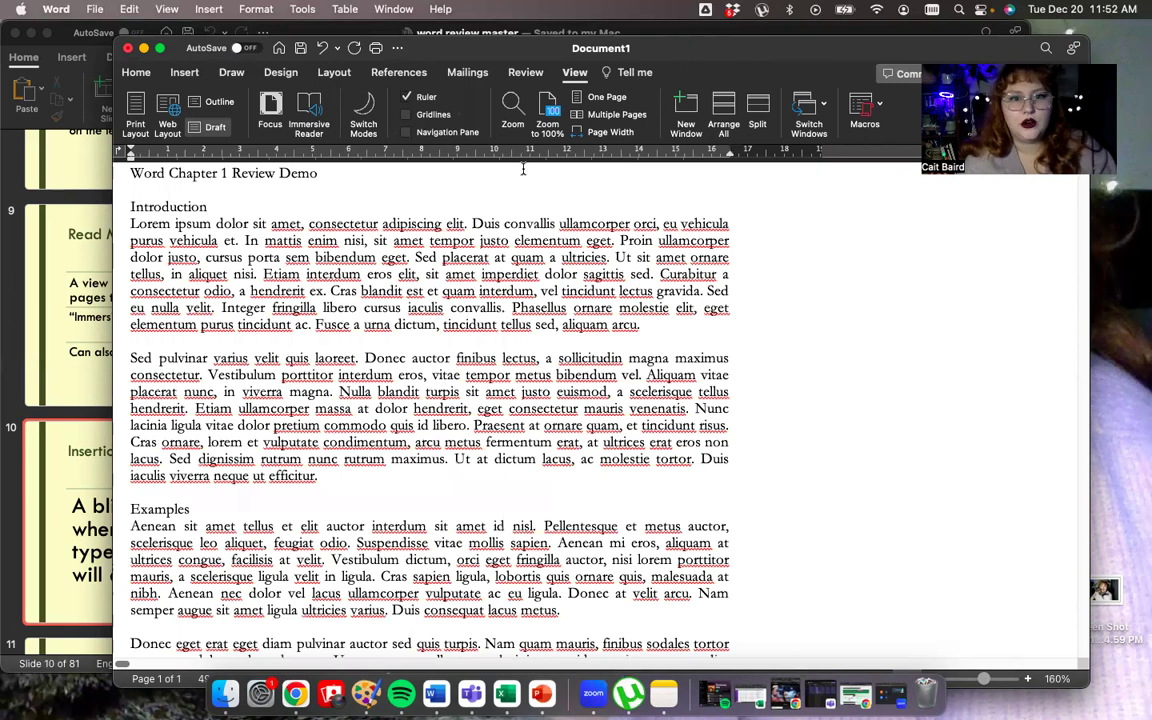
click(547, 112)
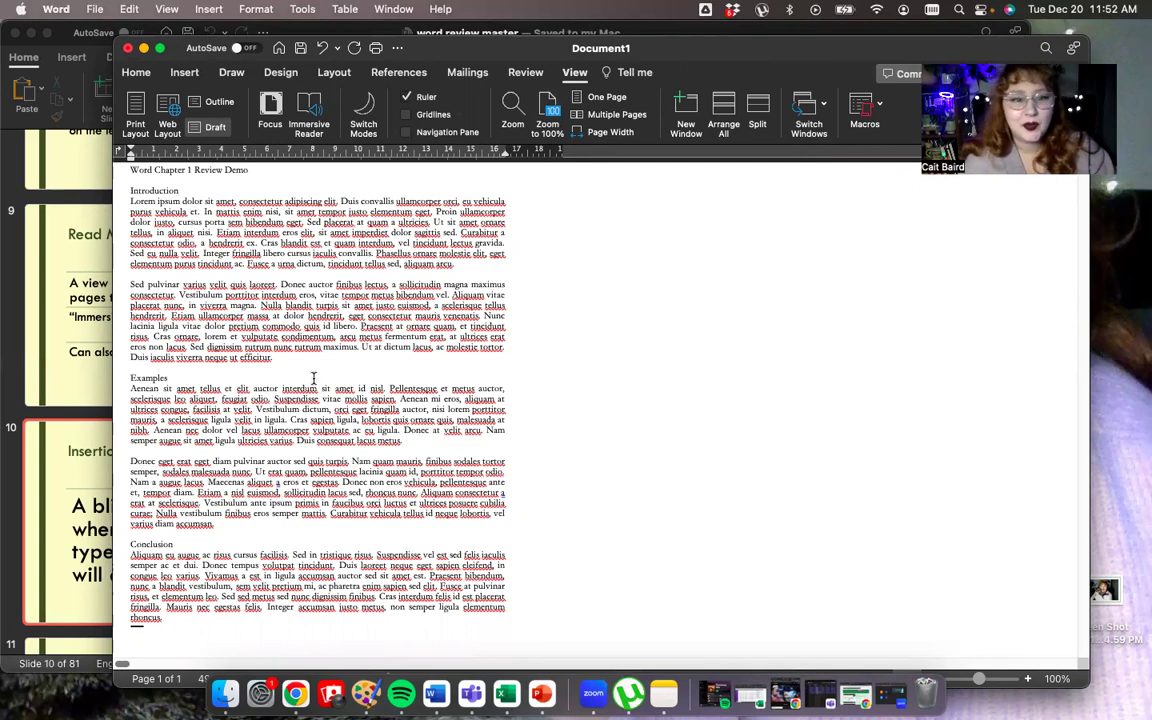
Step: Show the document in full-screen Focus mode and exit it
click(281, 113)
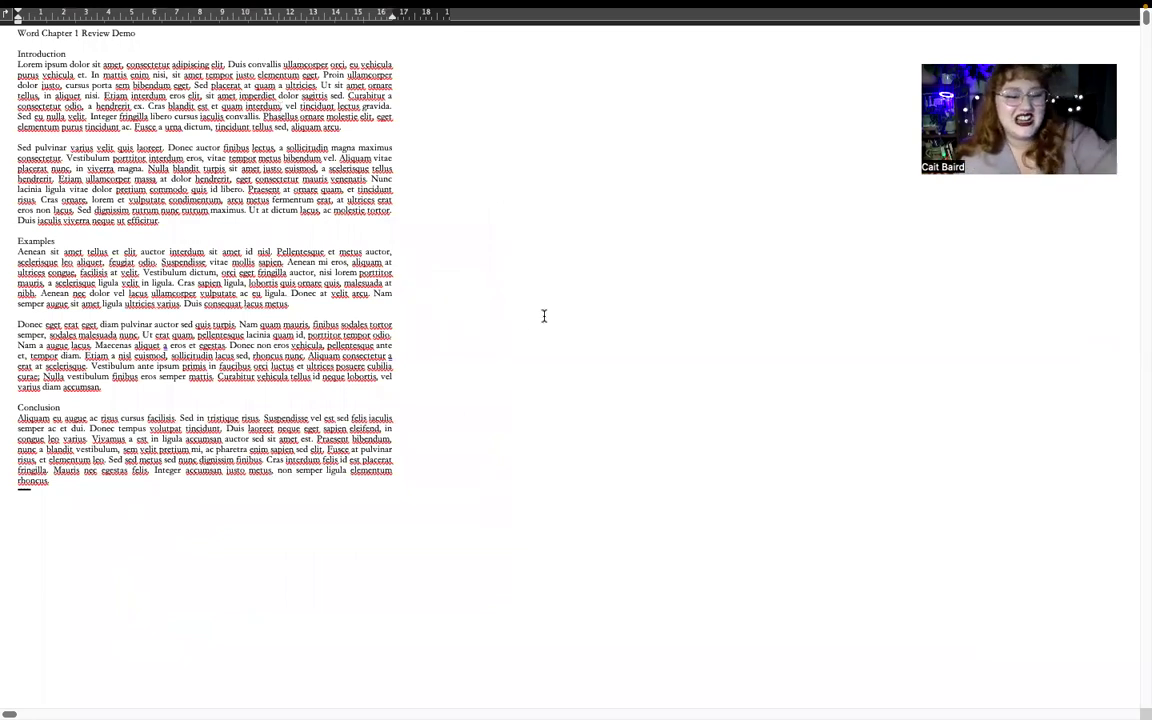
key(Escape)
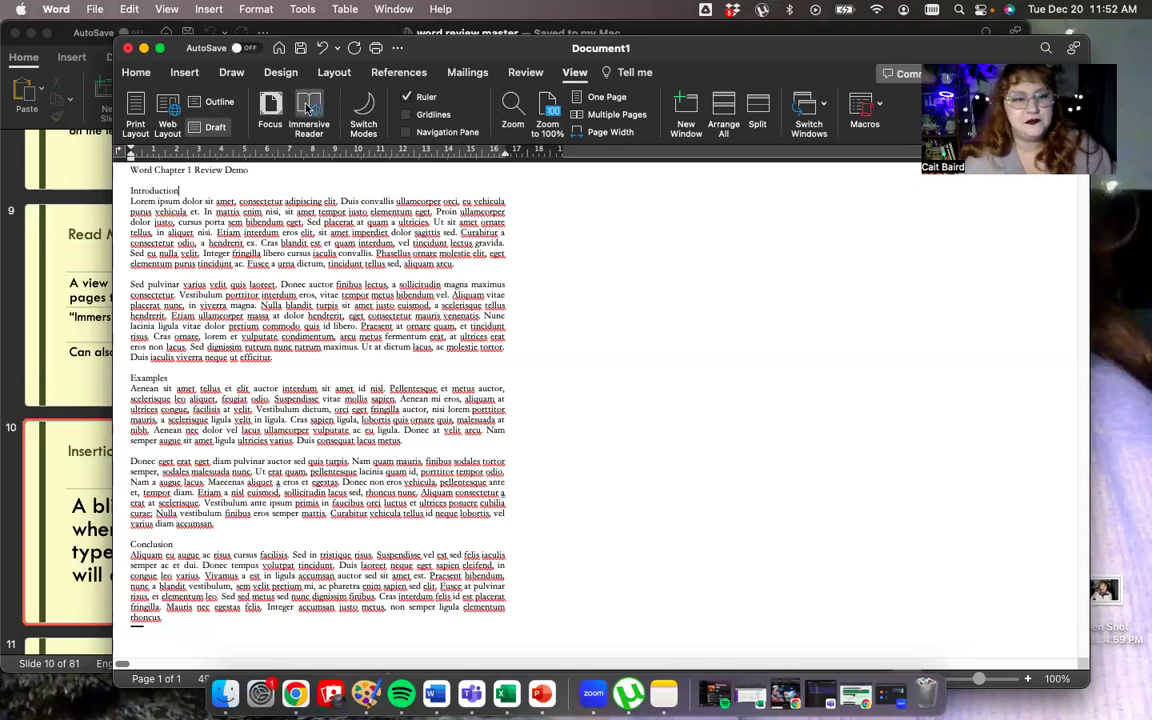
Step: Open the document in Immersive Reader and look through the widely spaced text of the Introduction
click(307, 108)
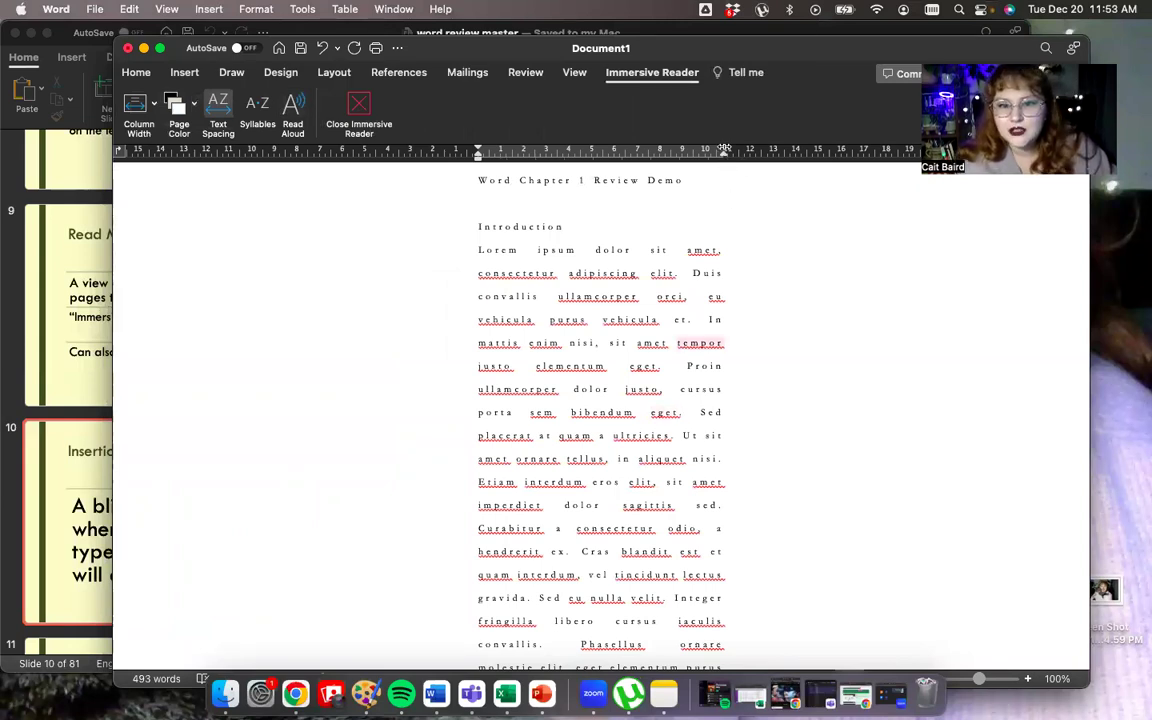
mouse_move(724, 149)
mouse_down()
mouse_move(807, 149)
mouse_move(724, 149)
mouse_up()
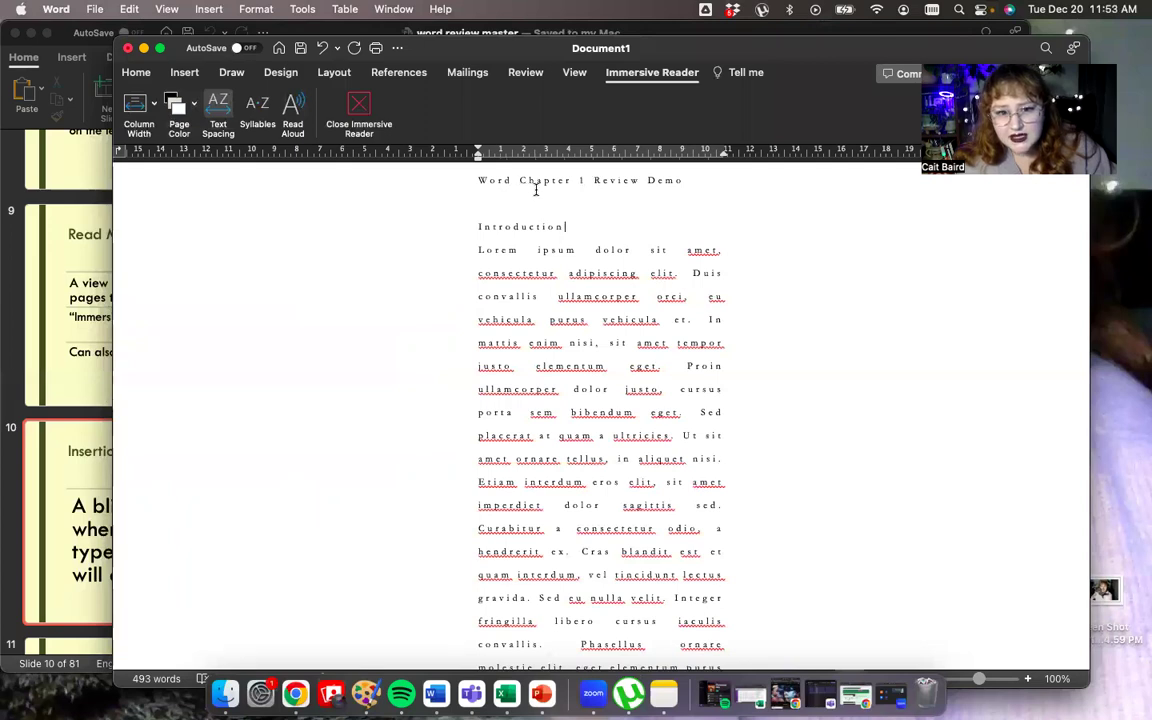
scroll(606, 291, down, 5)
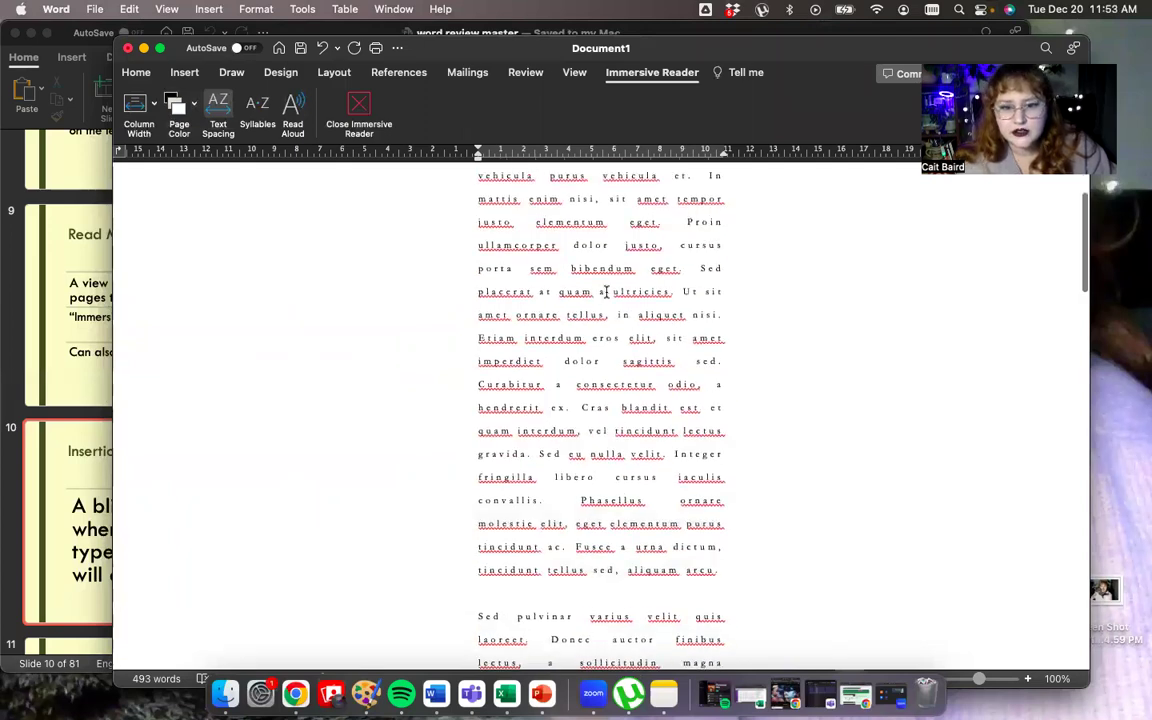
Step: Look through the Immersive Reader text and apply a pale cream page color to it
scroll(606, 291, down, 9)
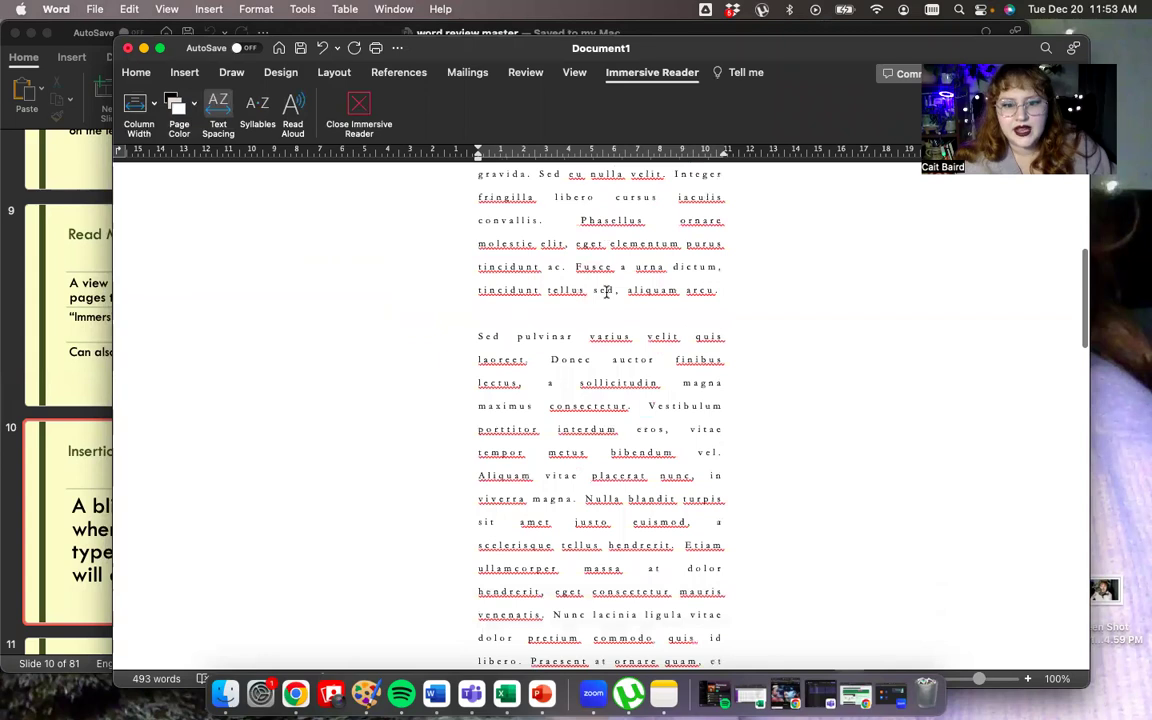
scroll(606, 291, up, 12)
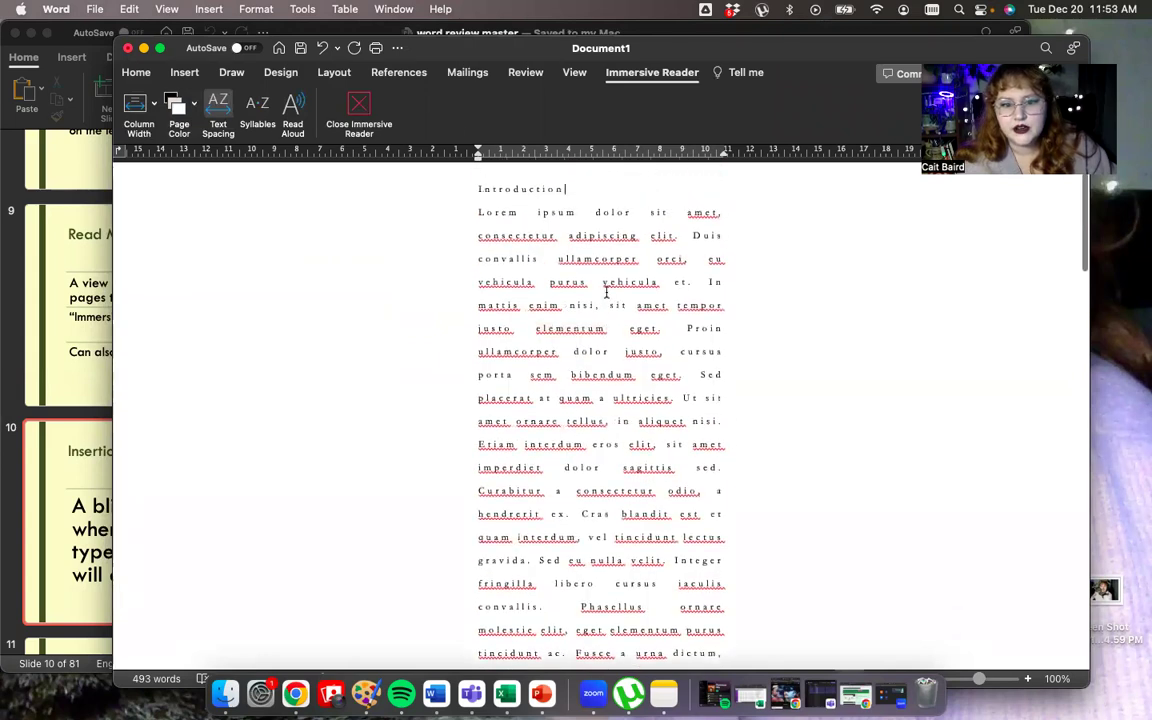
scroll(606, 291, up, 2)
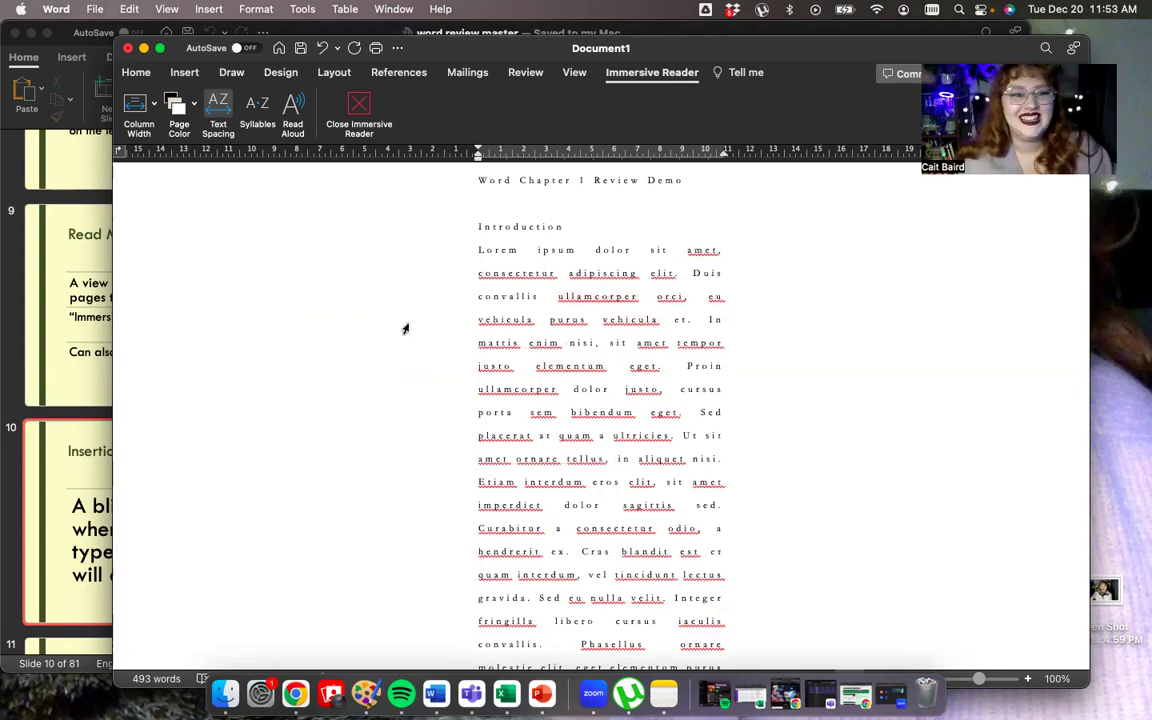
click(181, 106)
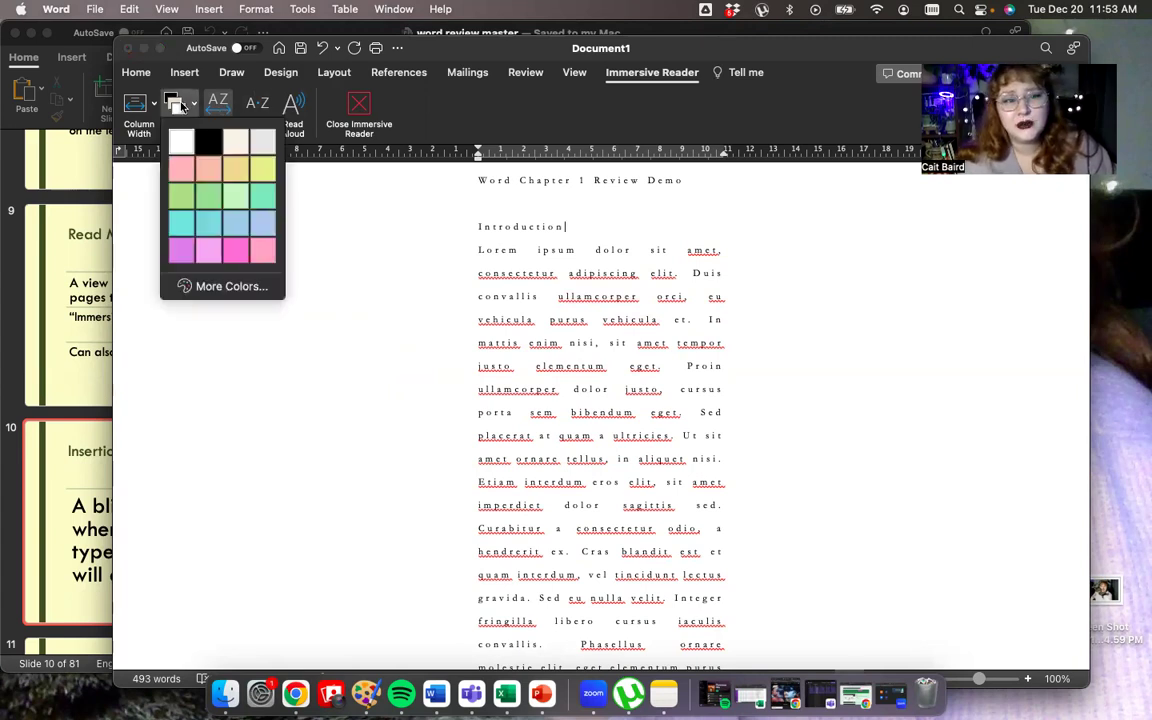
click(236, 142)
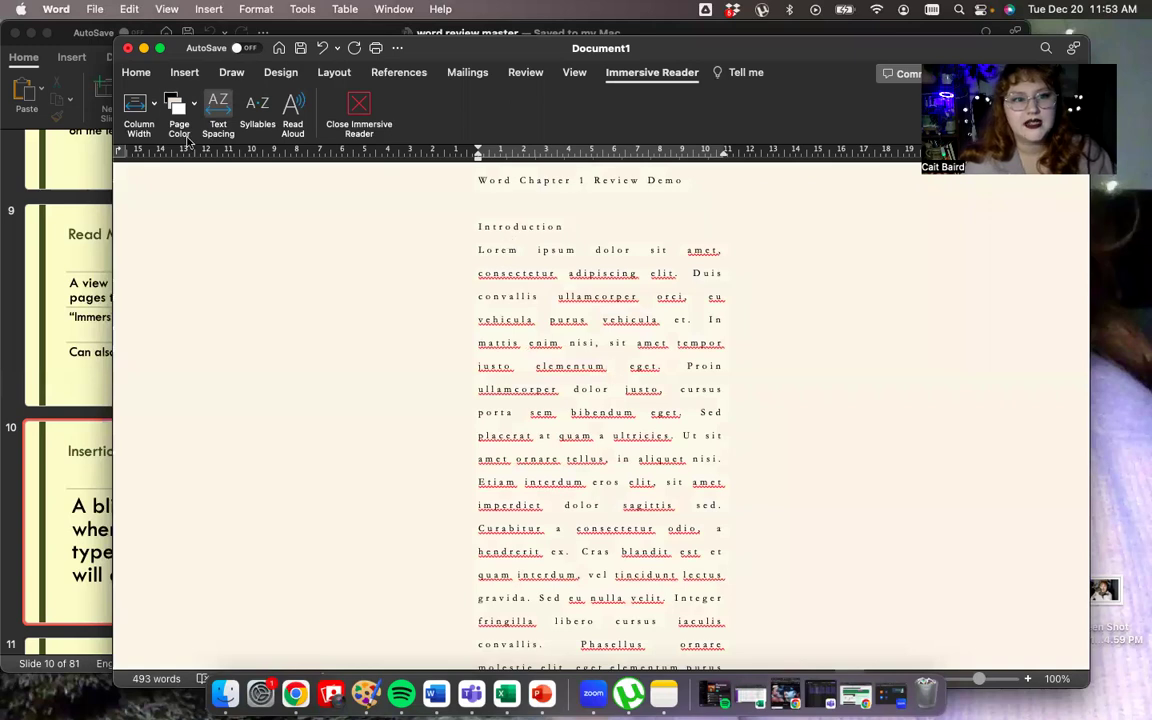
Step: Try the Wide column width in Immersive Reader and settle on Moderate
click(147, 110)
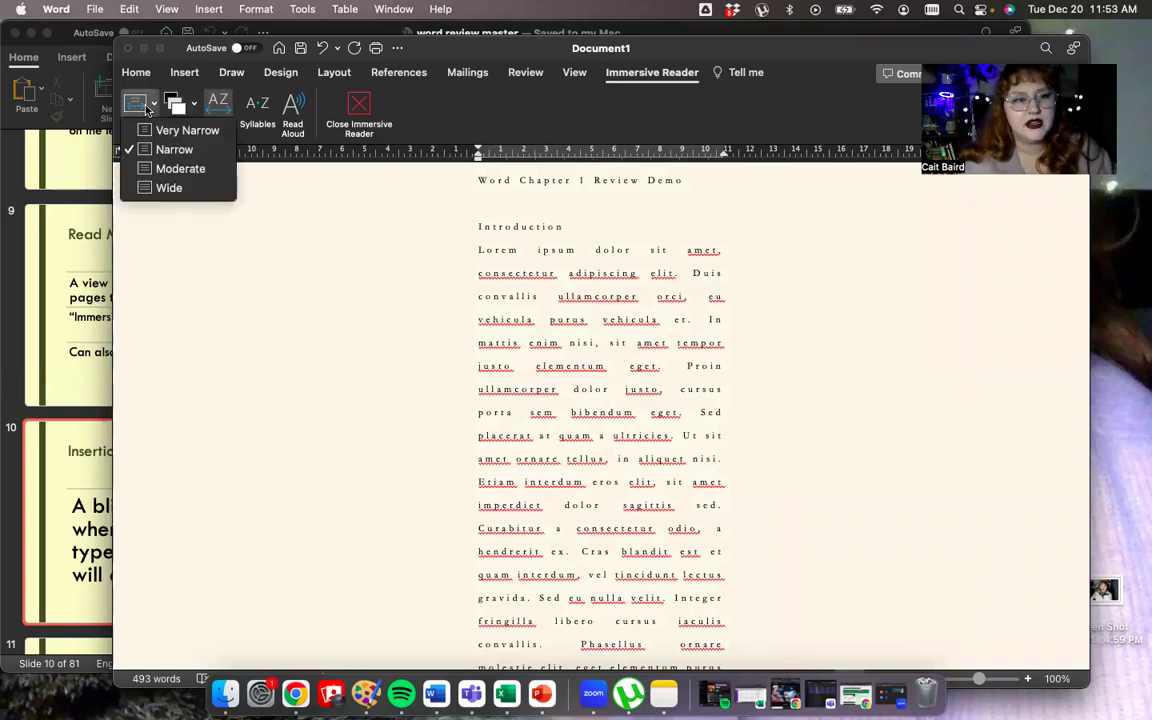
click(189, 189)
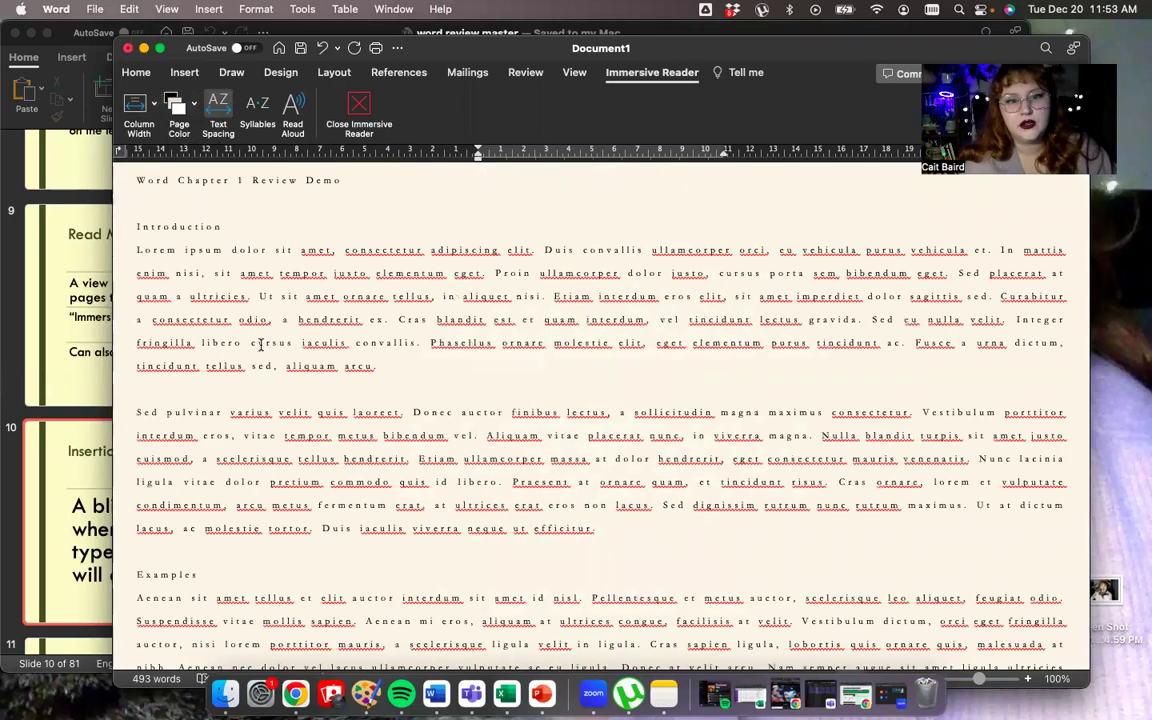
click(140, 108)
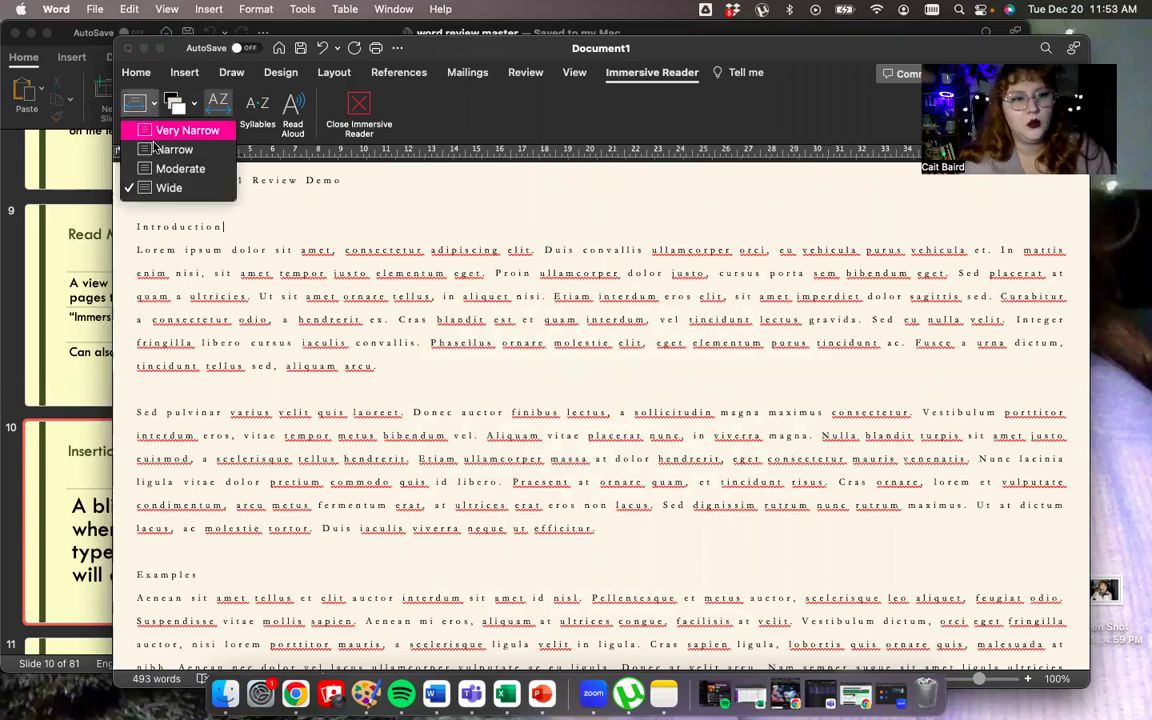
click(162, 164)
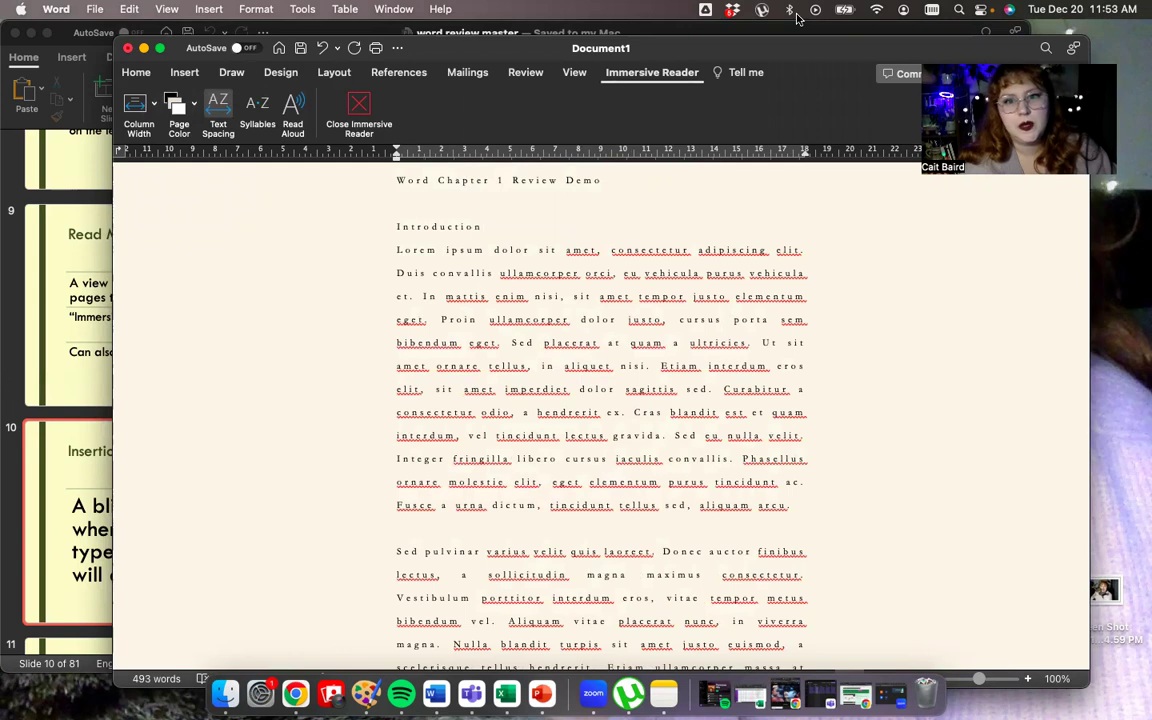
Step: Close Immersive Reader and show the document in Print Layout view
click(350, 110)
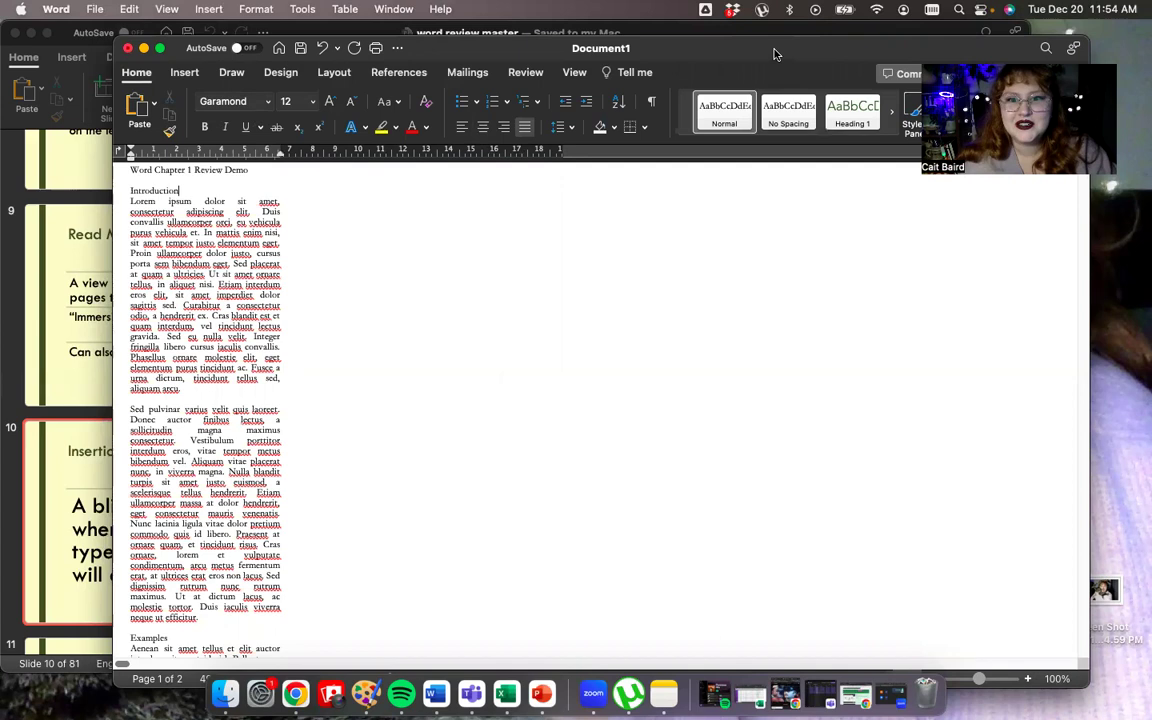
drag(771, 46, 773, 31)
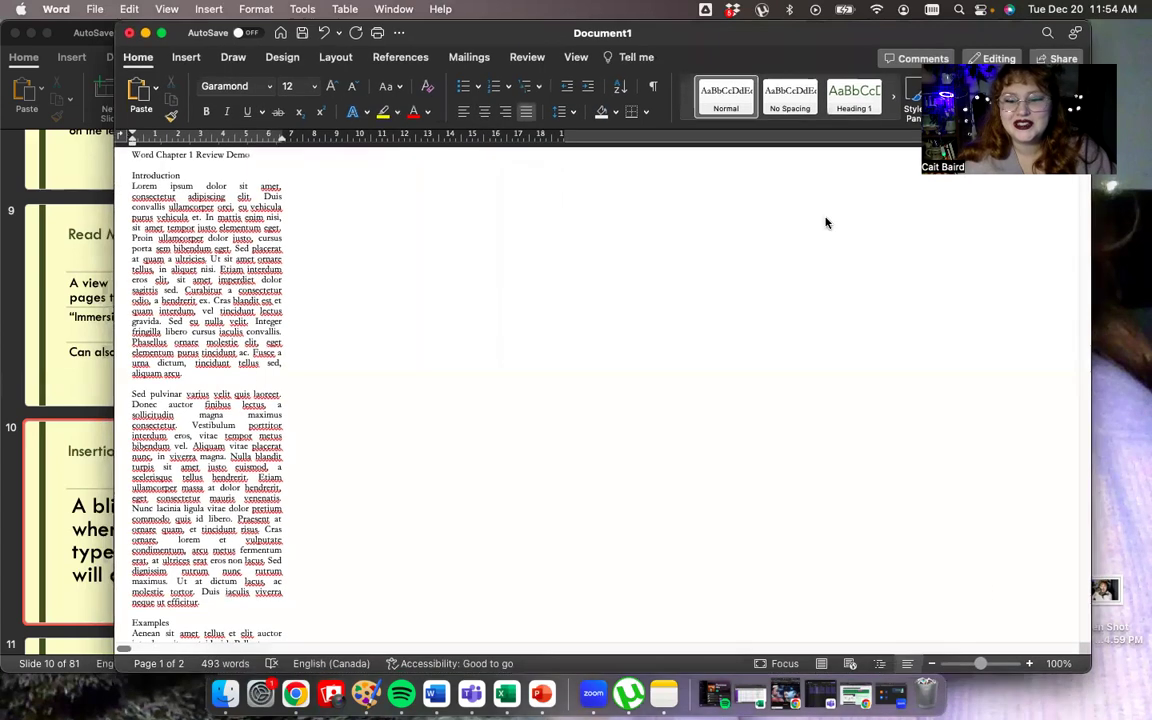
click(818, 663)
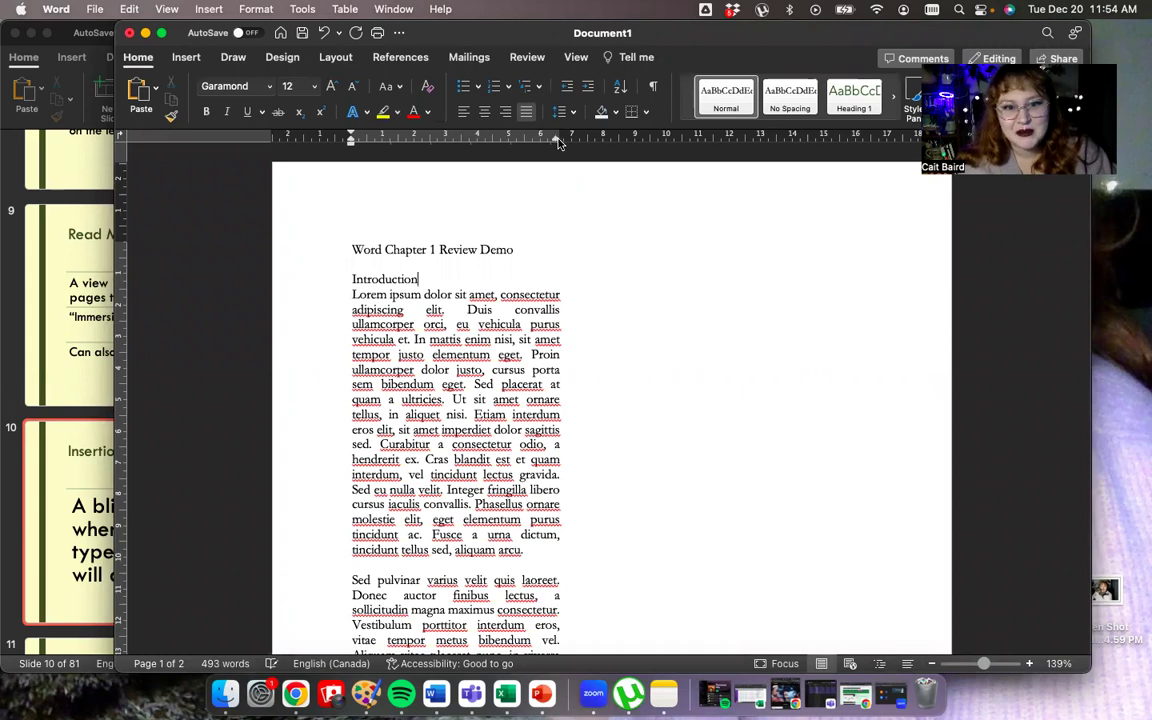
Step: Widen the text by extending its right boundary to about 16.5 on the horizontal ruler
drag(555, 141, 868, 156)
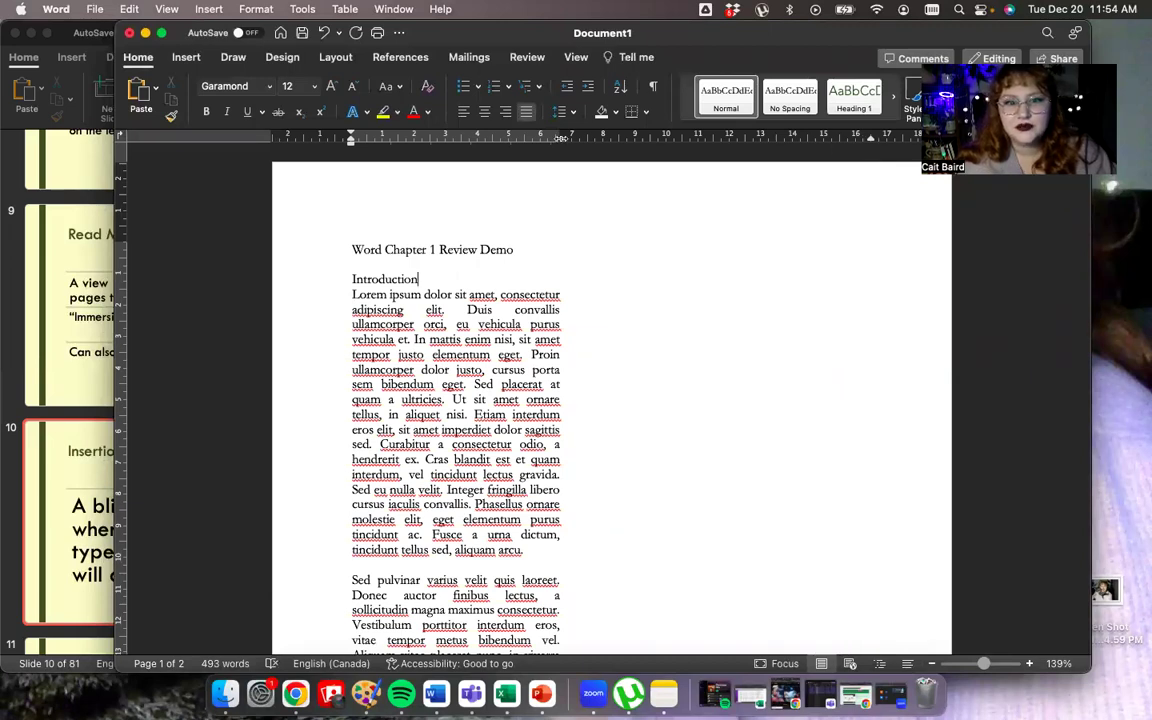
drag(560, 137, 658, 137)
mouse_move(836, 160)
mouse_down()
mouse_move(877, 159)
mouse_move(869, 167)
mouse_up()
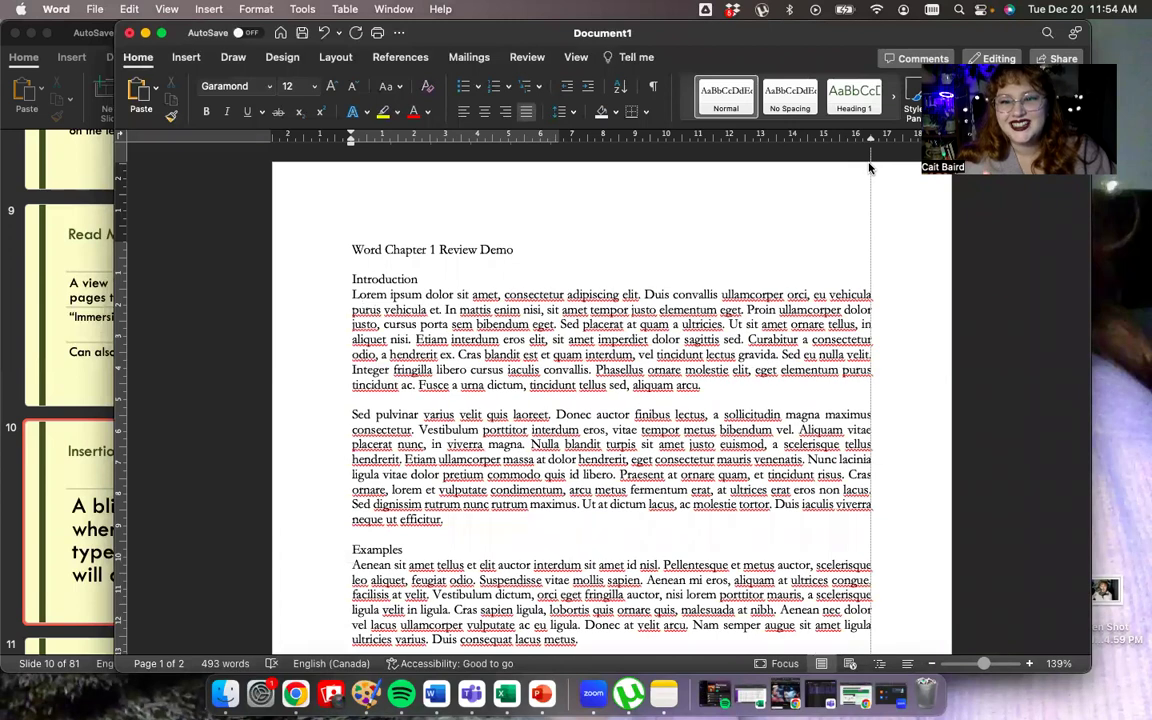
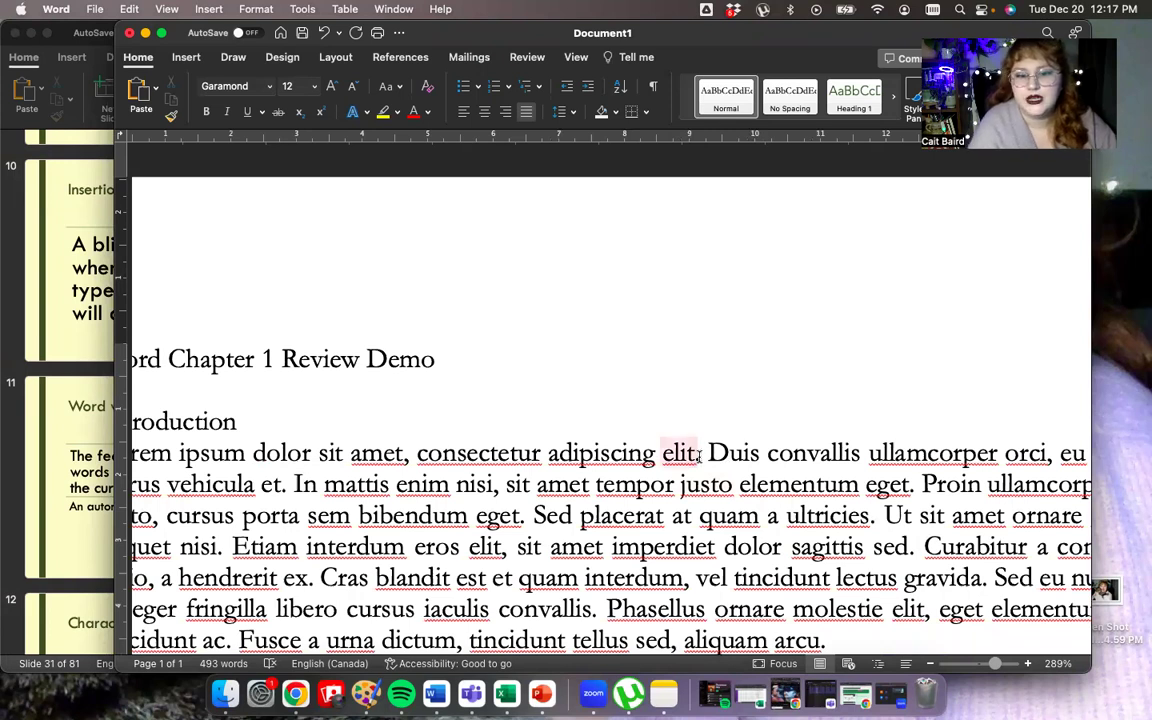
Step: Place the insertion point after the title "Word Chapter 1 Review Demo" and zoom the document out to 152%
click(446, 360)
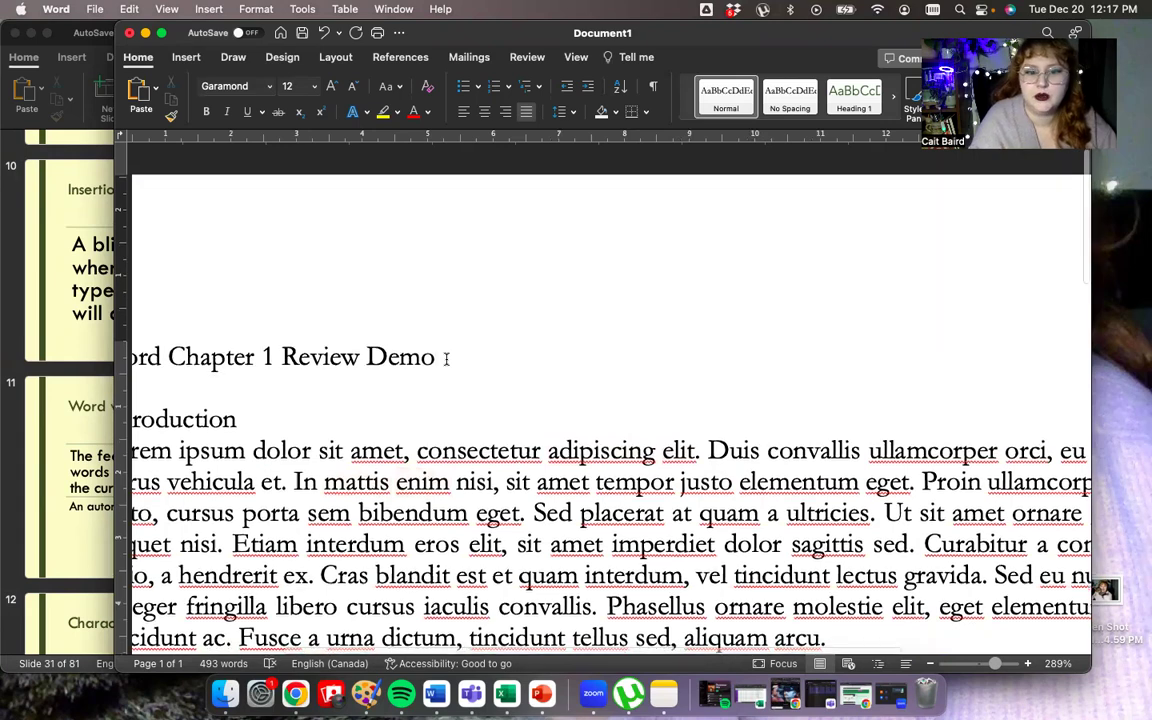
scroll(446, 360, down, 5)
scroll(446, 360, left, 1)
scroll(446, 360, down, 5)
scroll(446, 360, left, 1)
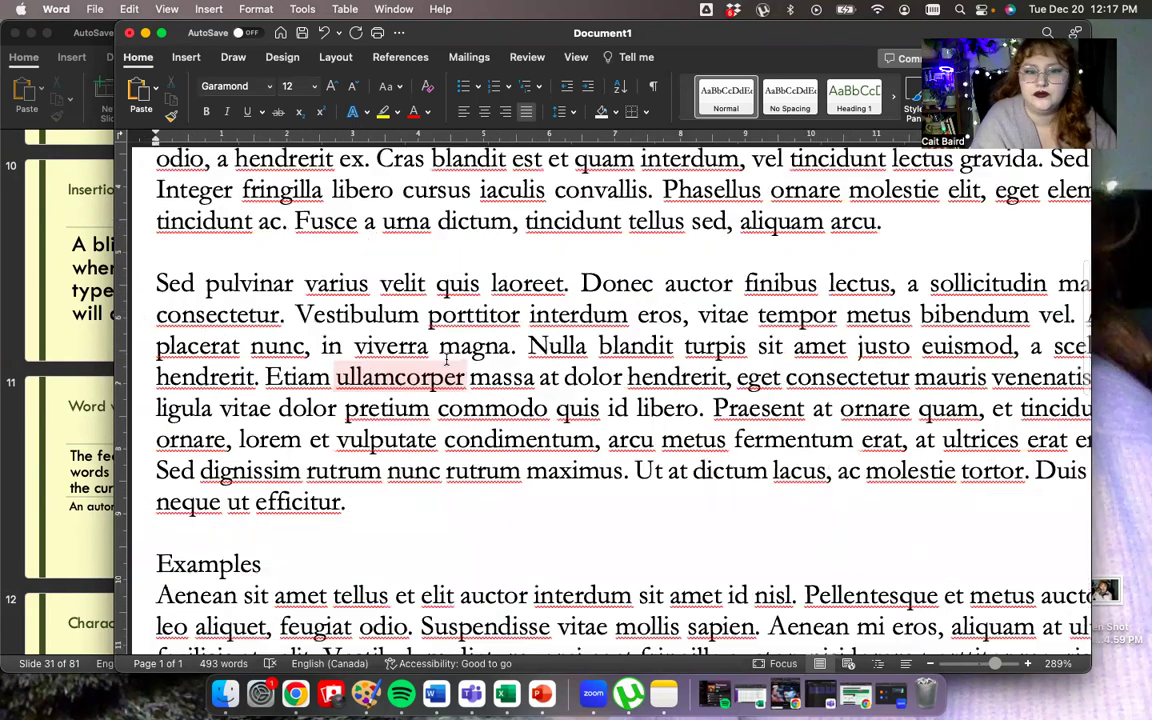
scroll(440, 372, up, 10)
scroll(440, 372, down, 5)
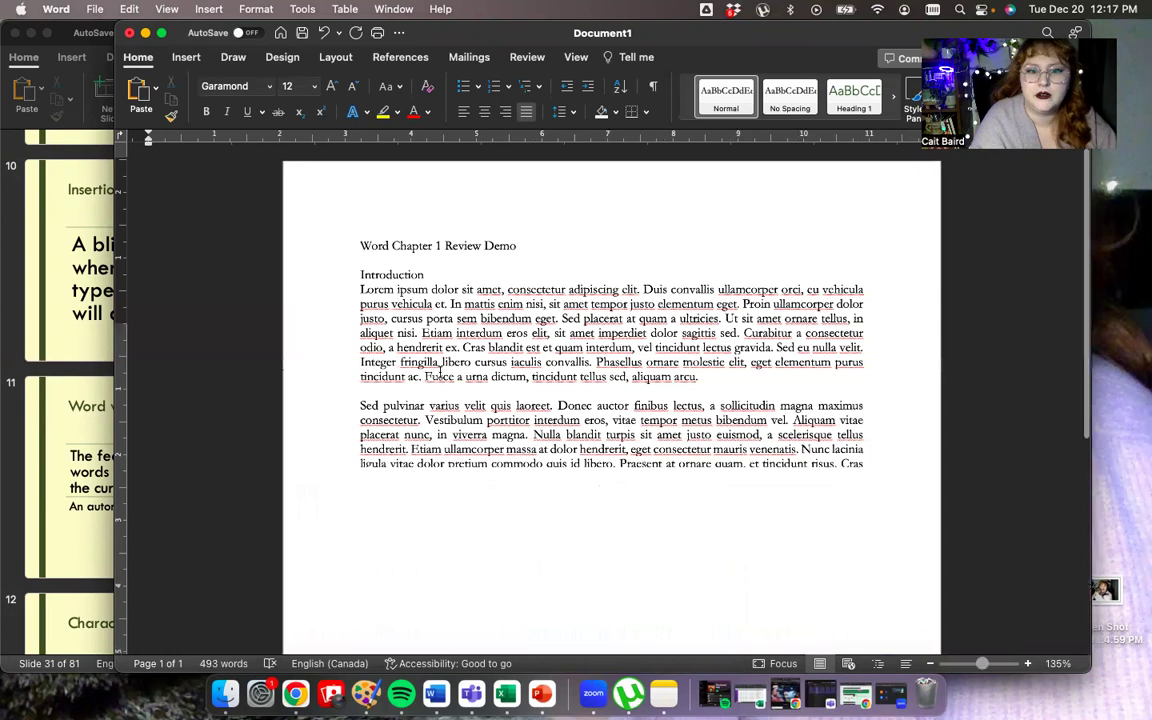
scroll(440, 372, up, 2)
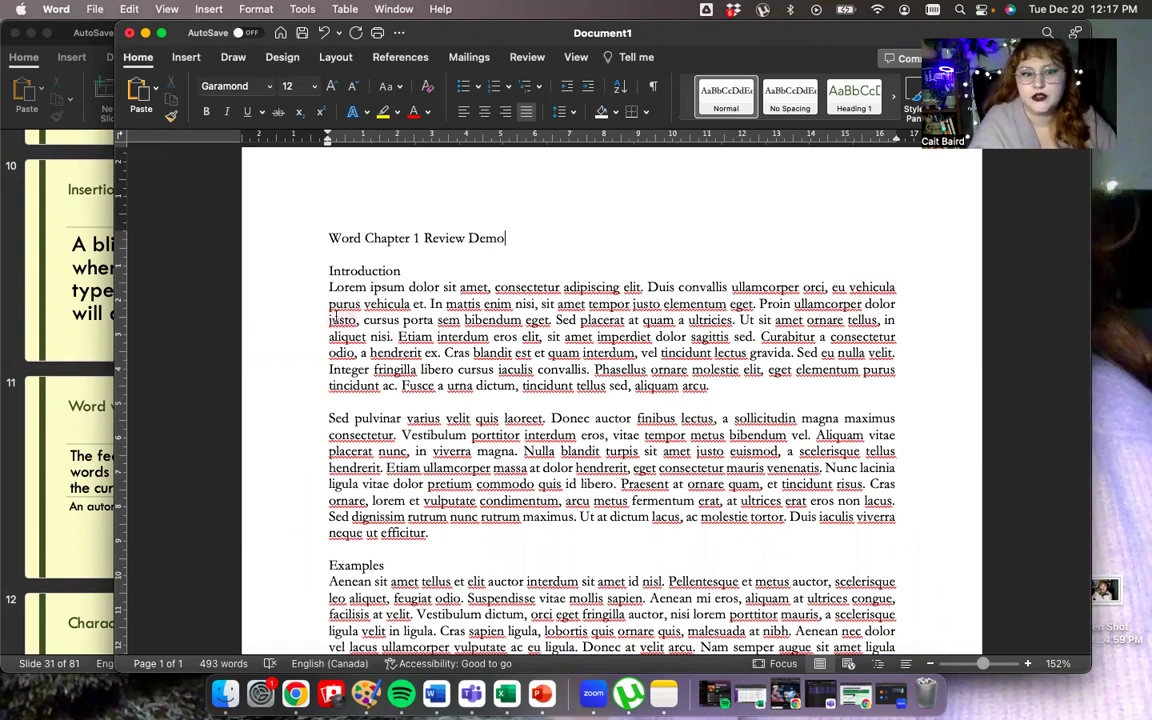
Step: Check the document's Word Count statistics and close the dialog
scroll(82, 443, down, 5)
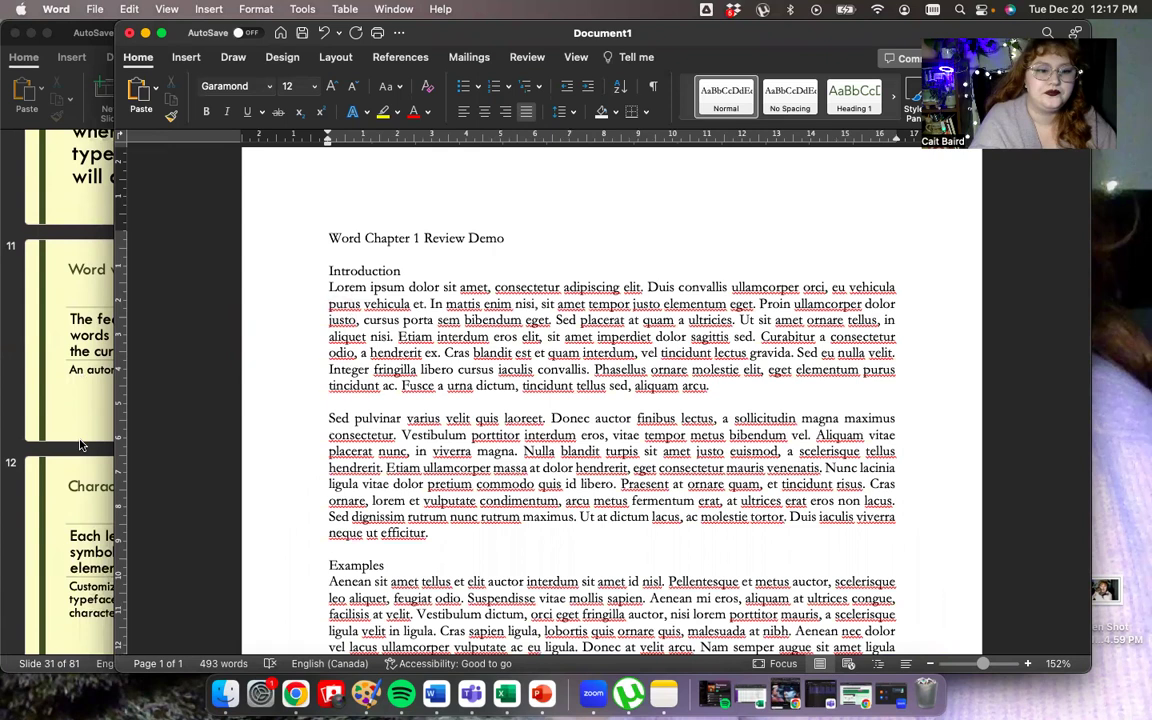
scroll(82, 443, down, 3)
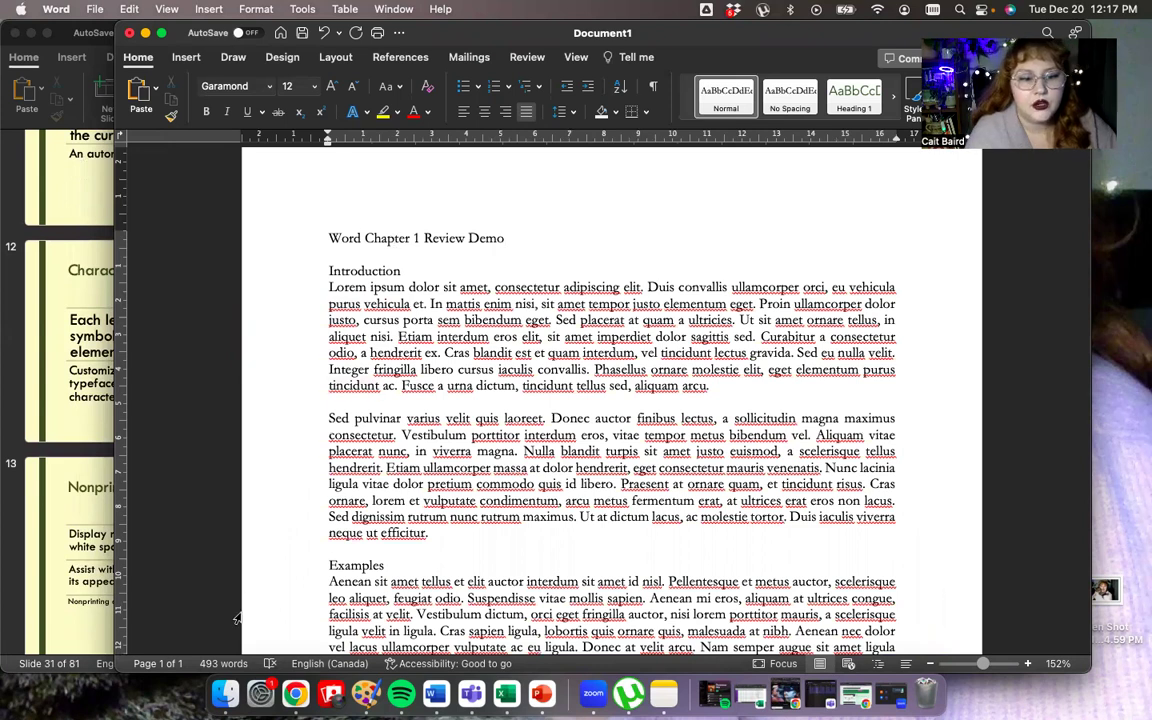
click(228, 664)
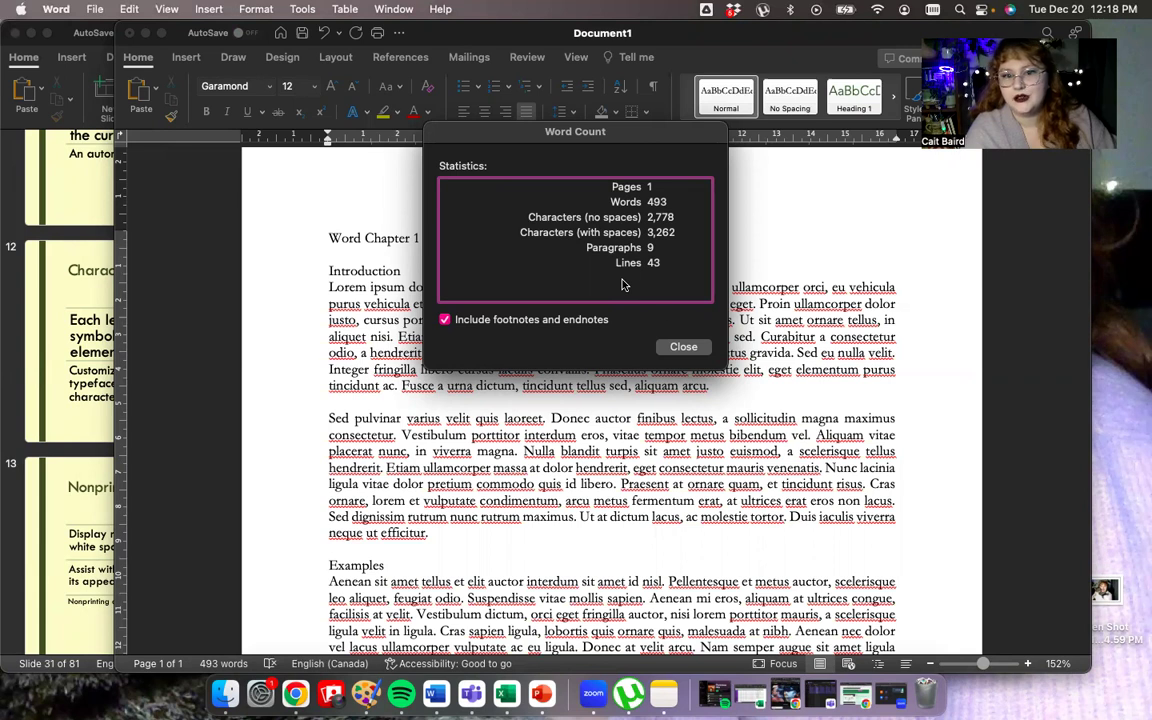
click(675, 347)
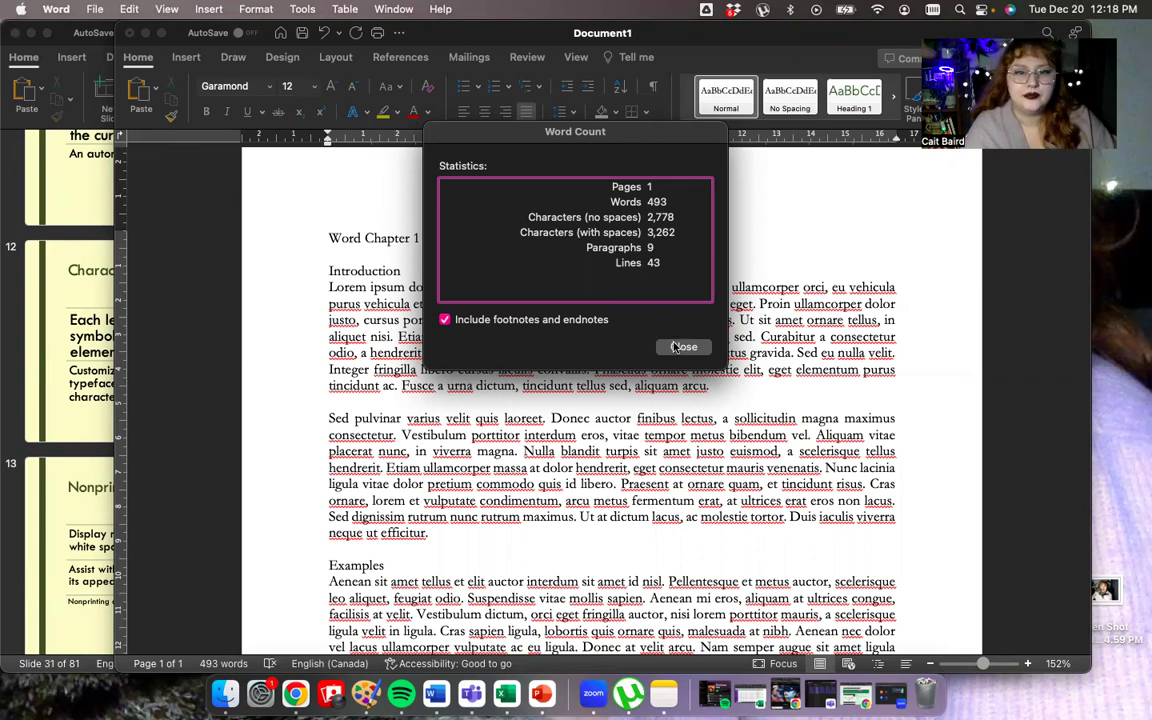
click(675, 347)
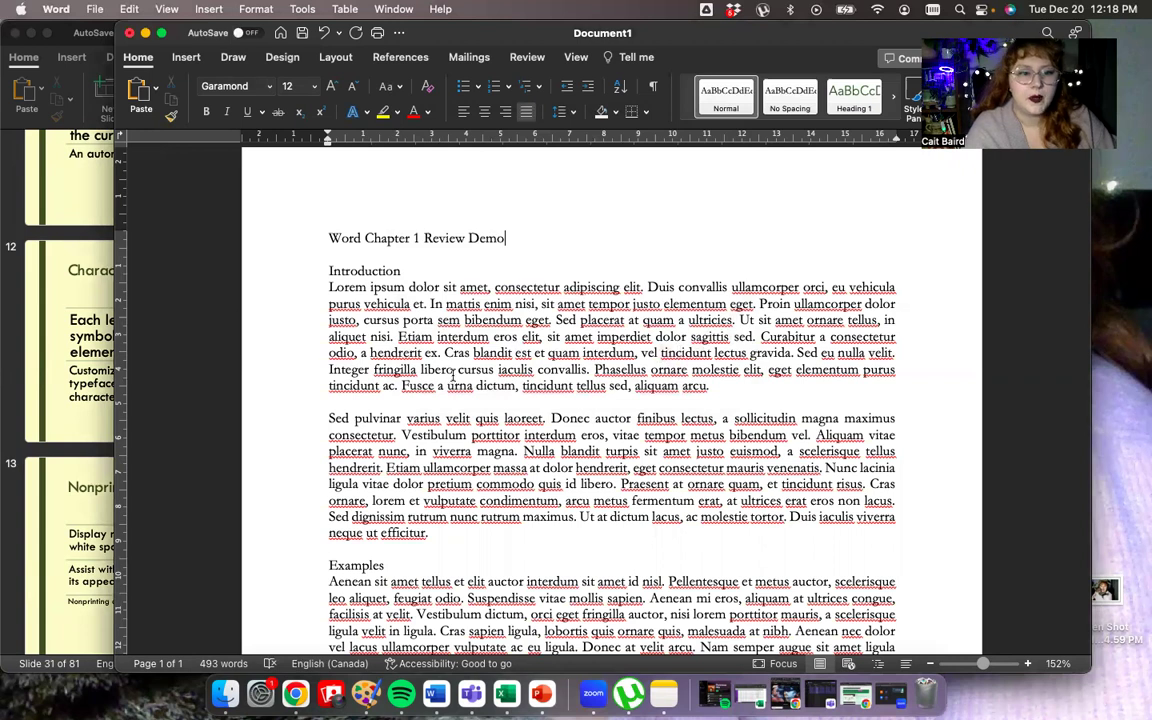
Step: Show the nonprinting formatting marks and zoom the document in to 216%
scroll(60, 450, down, 1)
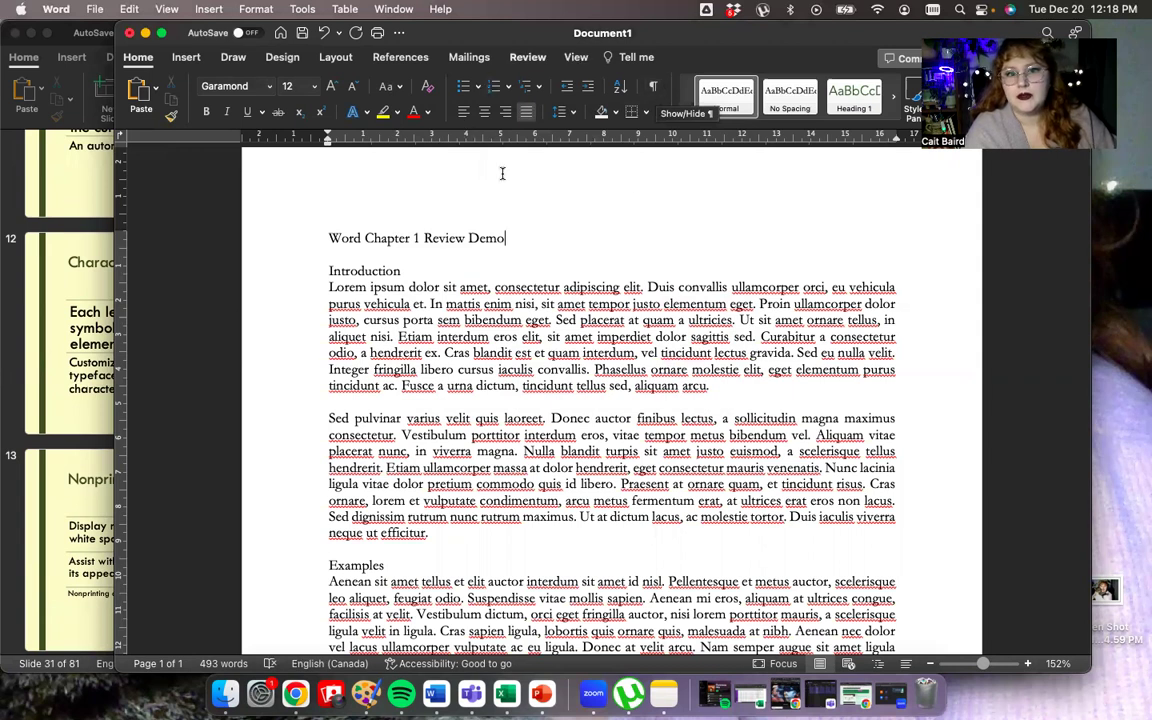
click(652, 88)
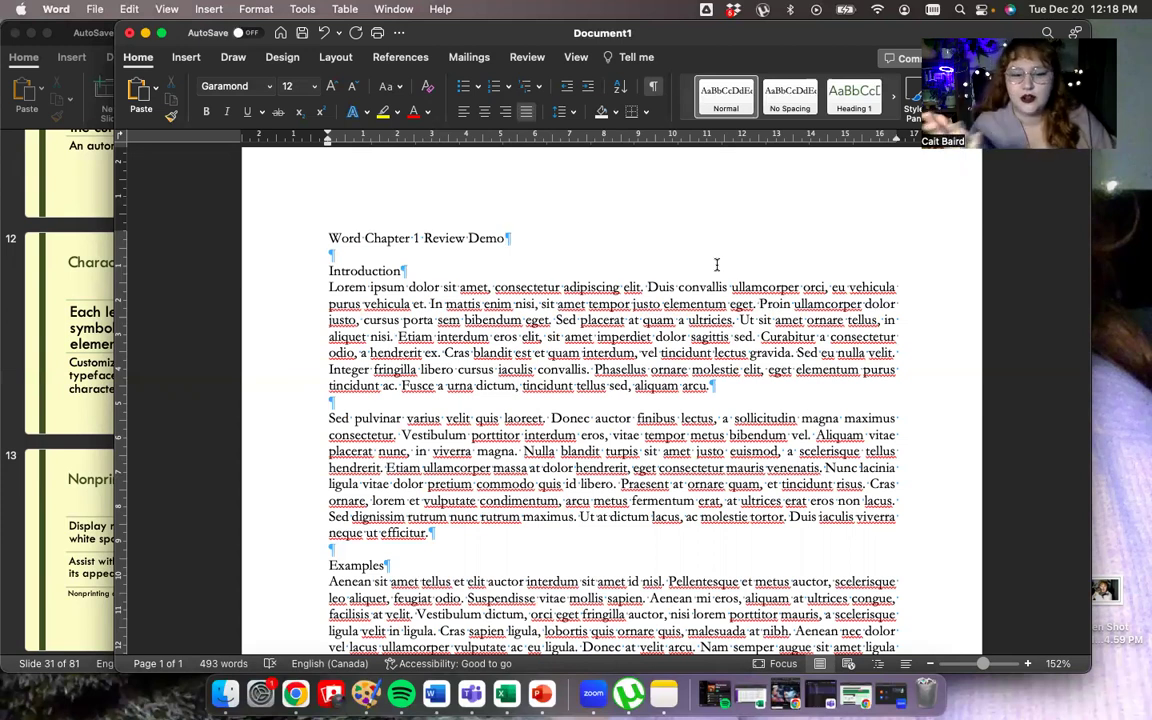
scroll(716, 264, up, 2)
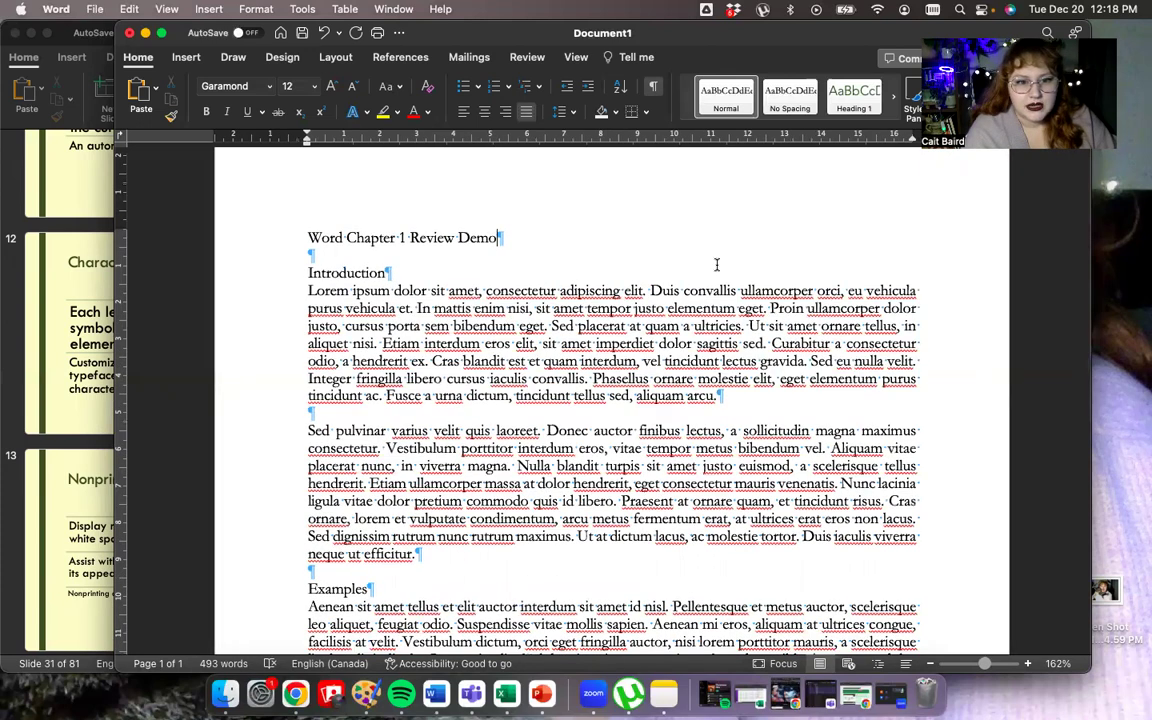
scroll(716, 264, up, 4)
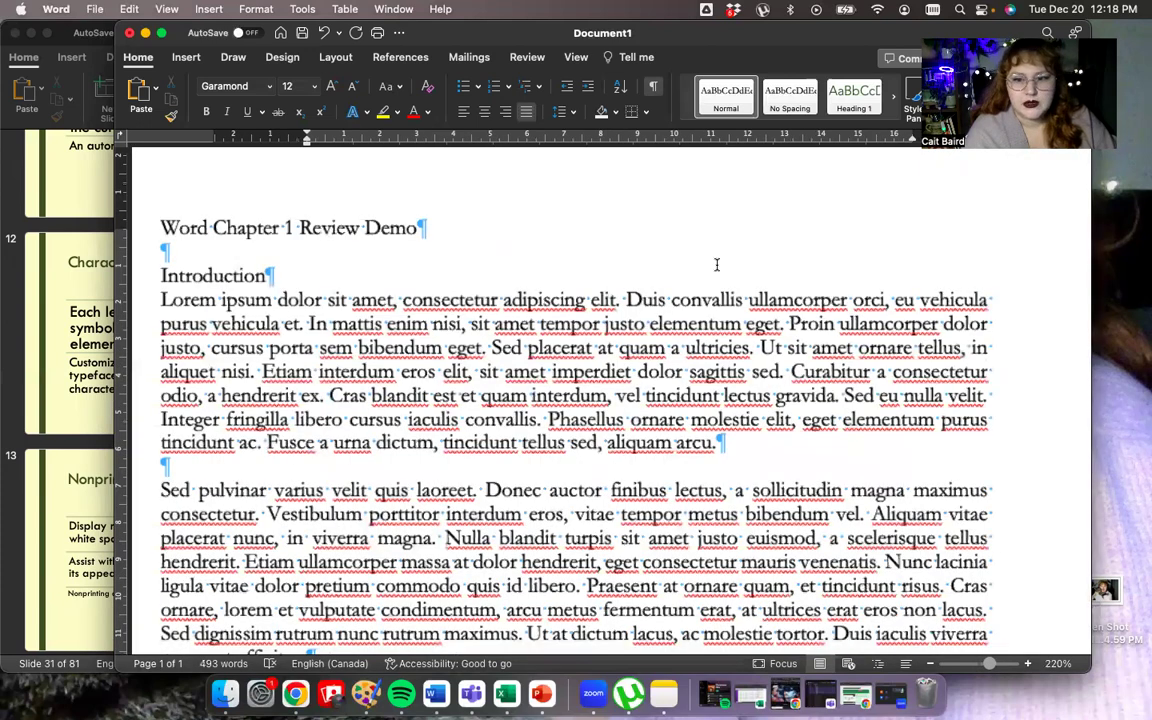
scroll(716, 264, down, 1)
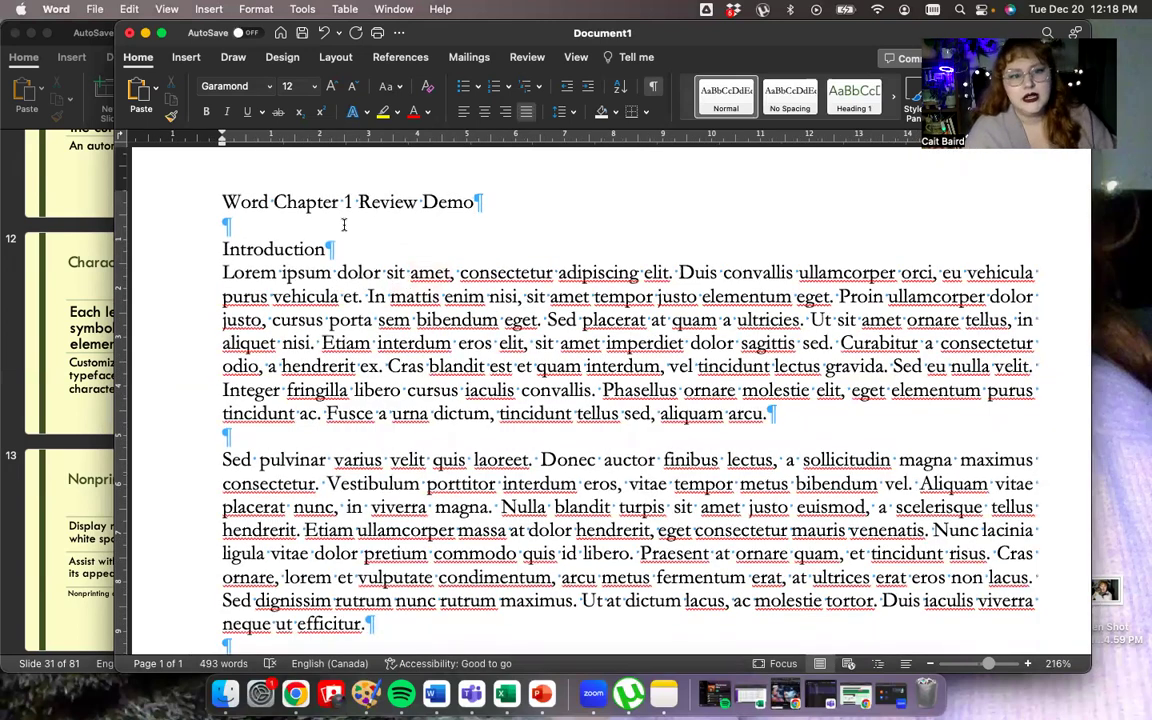
Step: Insert a tab before "In mattis enim nisi" in the Introduction paragraph
click(222, 272)
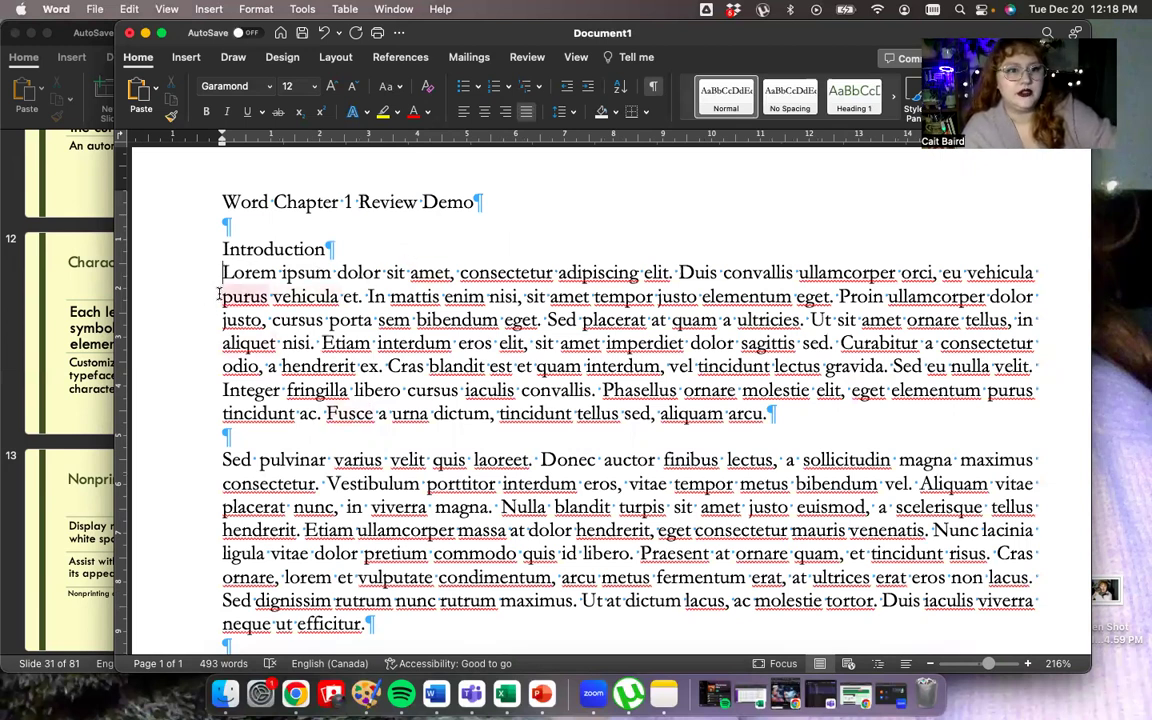
click(368, 297)
key(Tab)
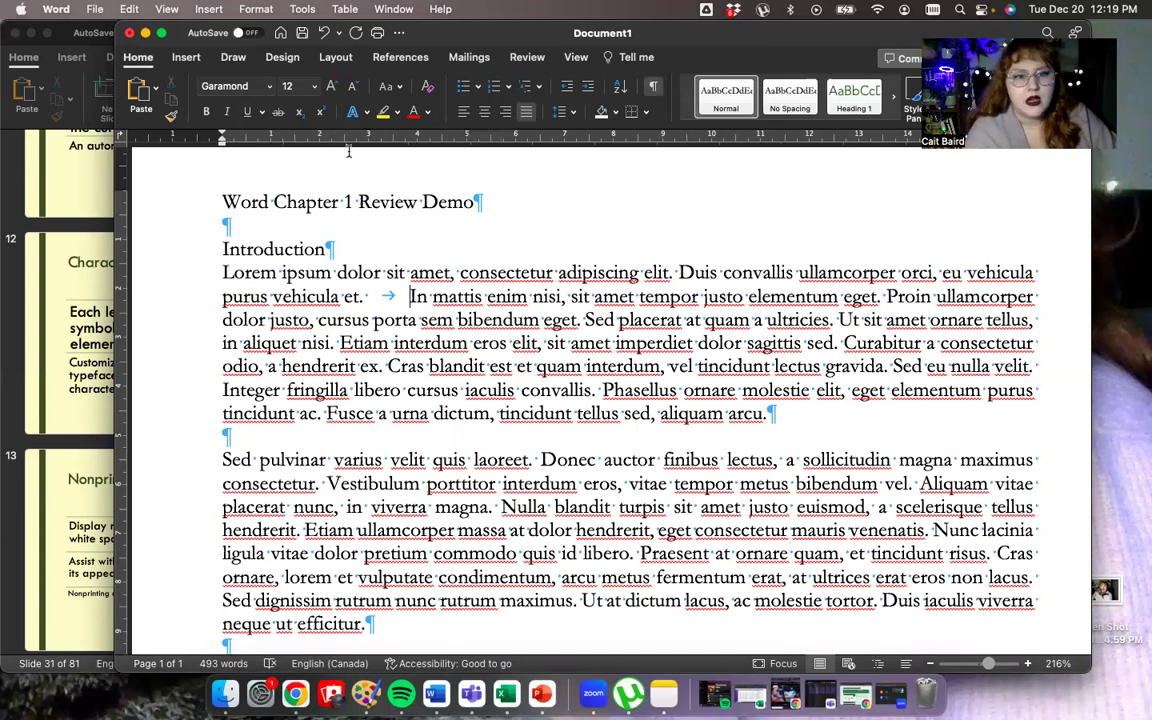
Step: Zoom in to 290% to examine the tab mark and look ahead in the background slide list to slide 15
scroll(348, 150, up, 2)
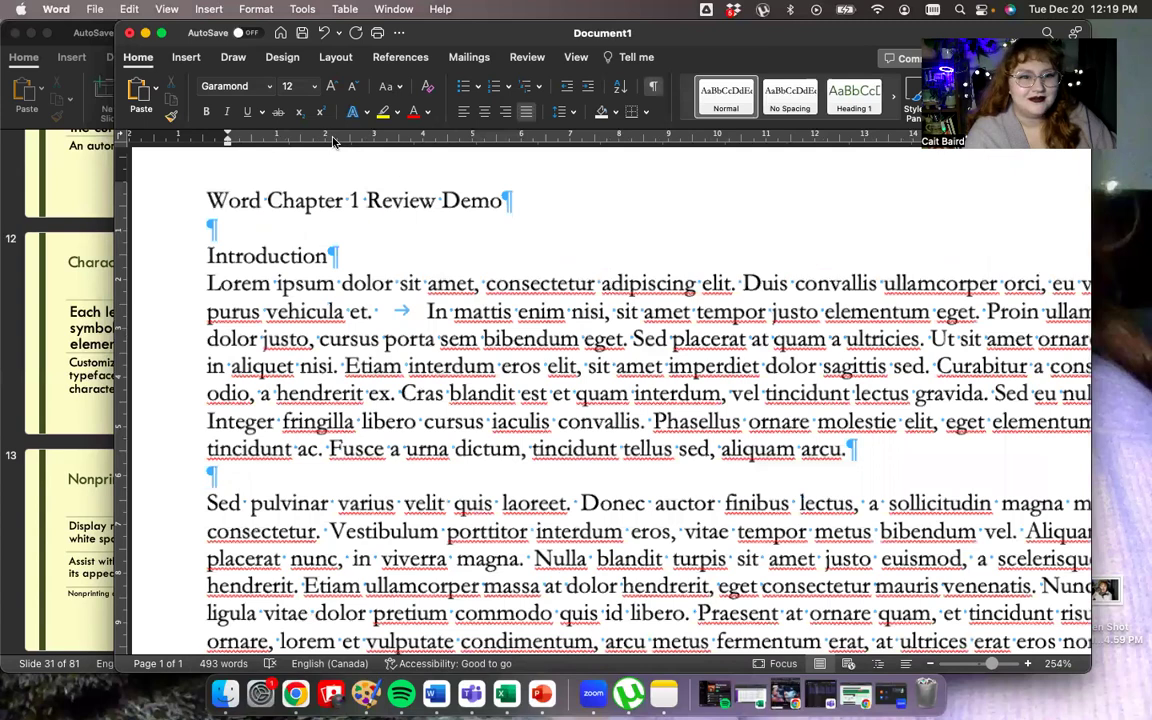
scroll(343, 146, up, 2)
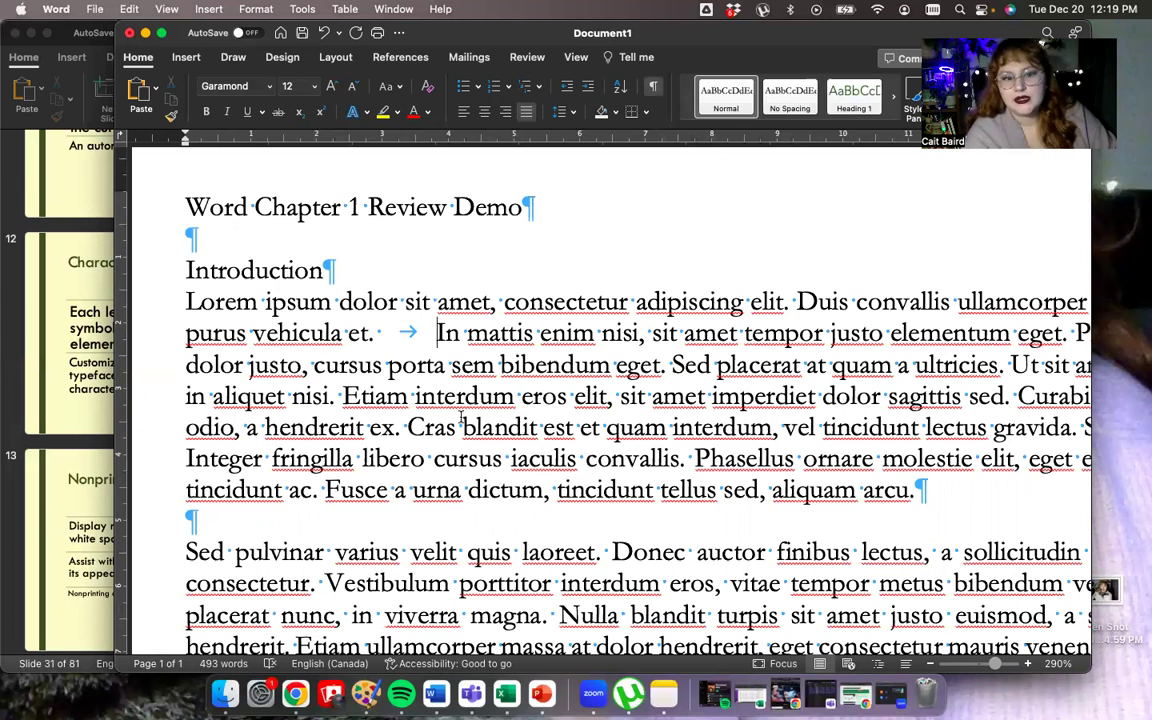
scroll(105, 530, down, 5)
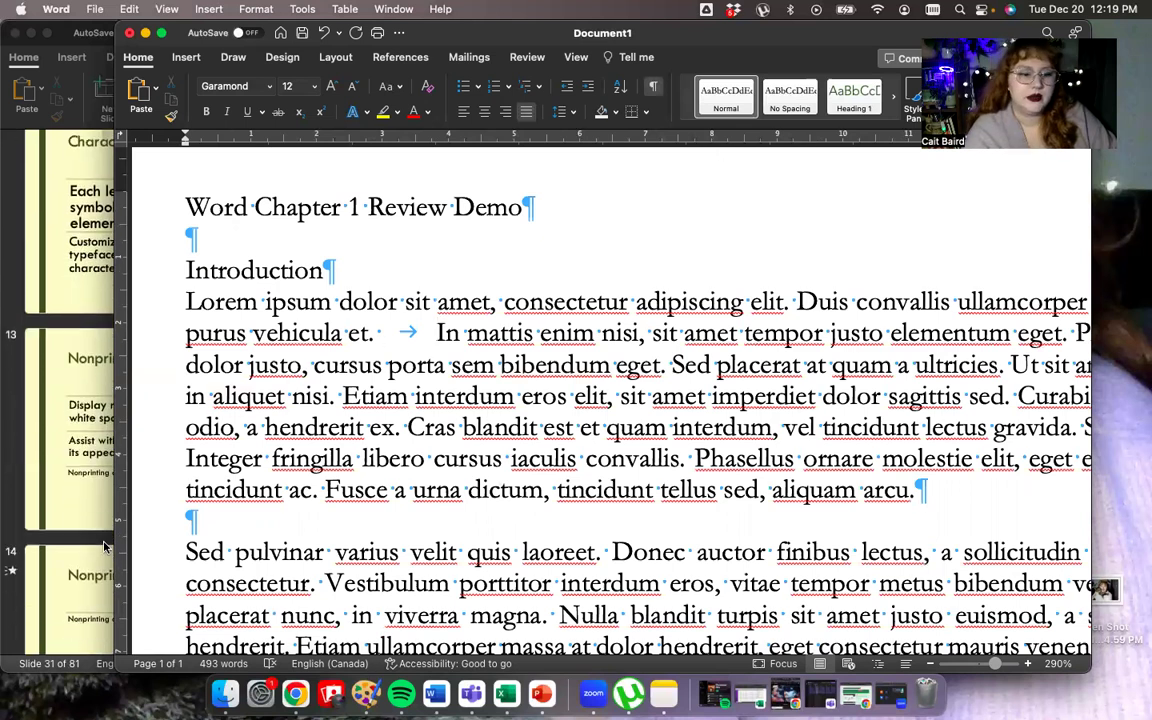
scroll(105, 547, down, 2)
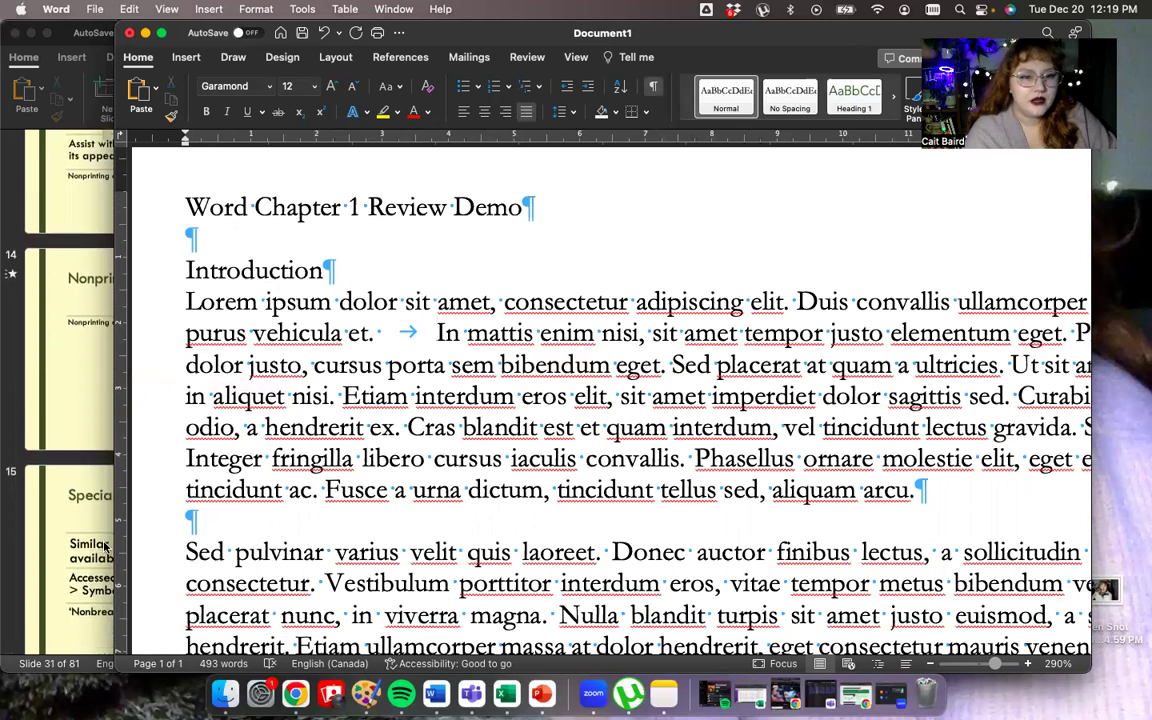
Step: Delete the tab before "In mattis enim nisi" in the Introduction paragraph and shift the document window slightly left
key(BackSpace)
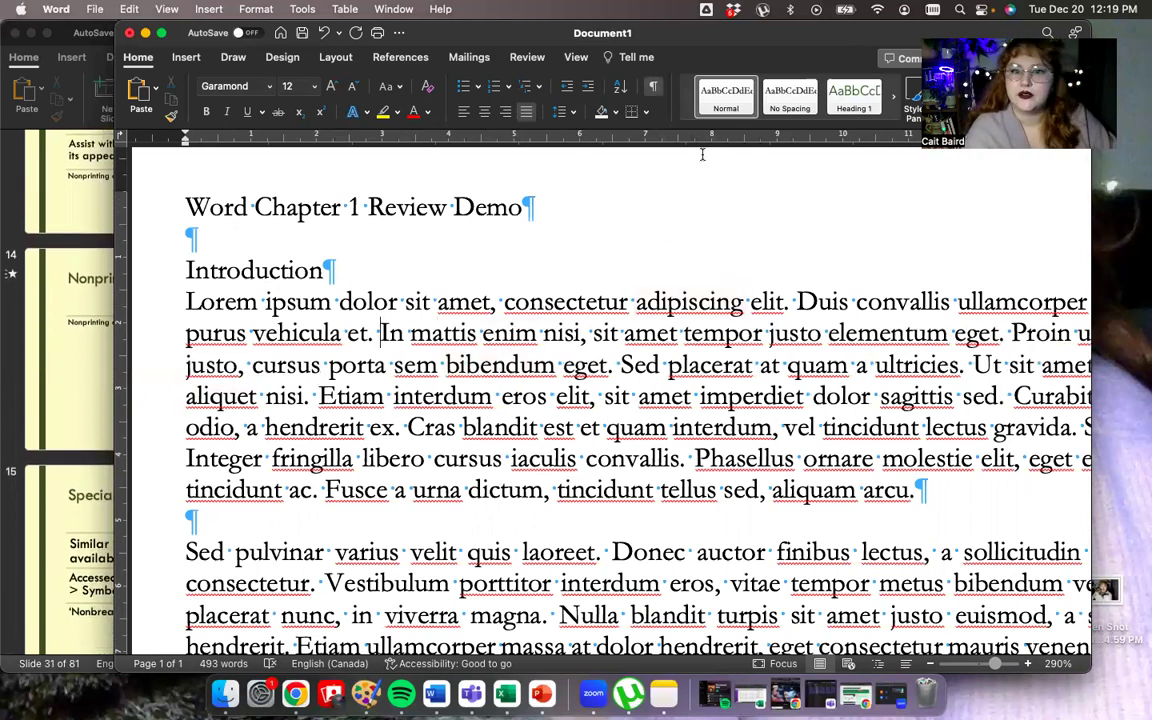
drag(730, 45, 683, 45)
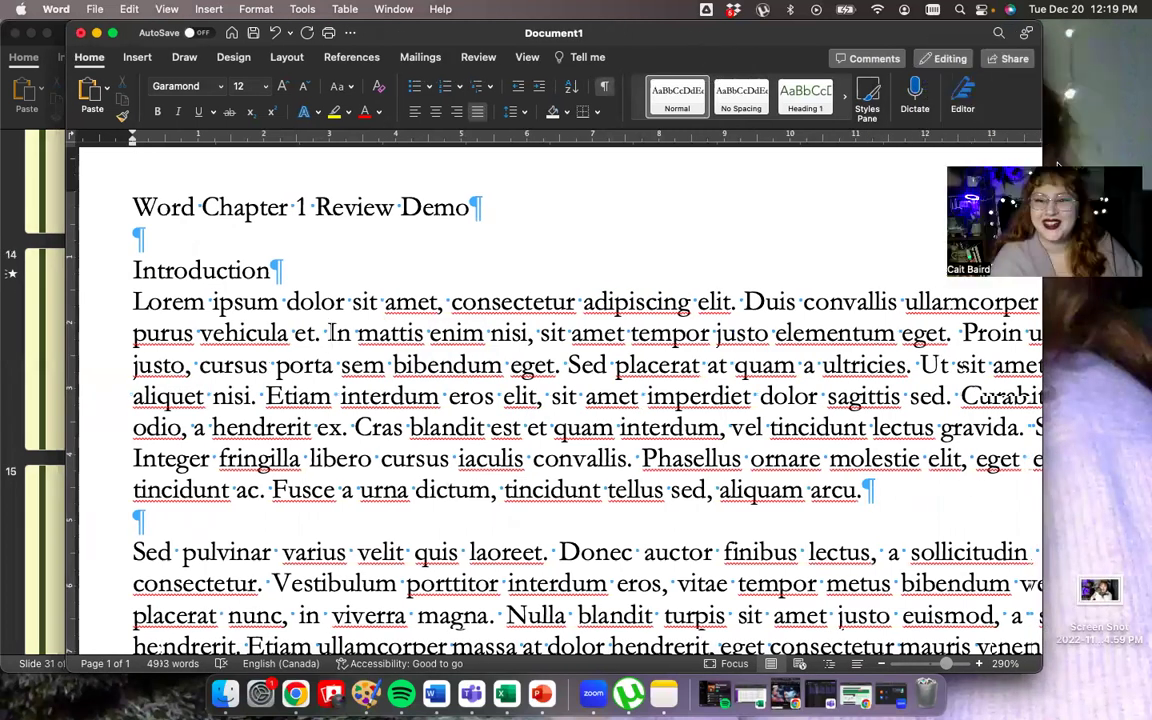
Step: Open the Advanced Symbol dialog and look through the full list of special characters and their keyboard shortcuts
click(143, 58)
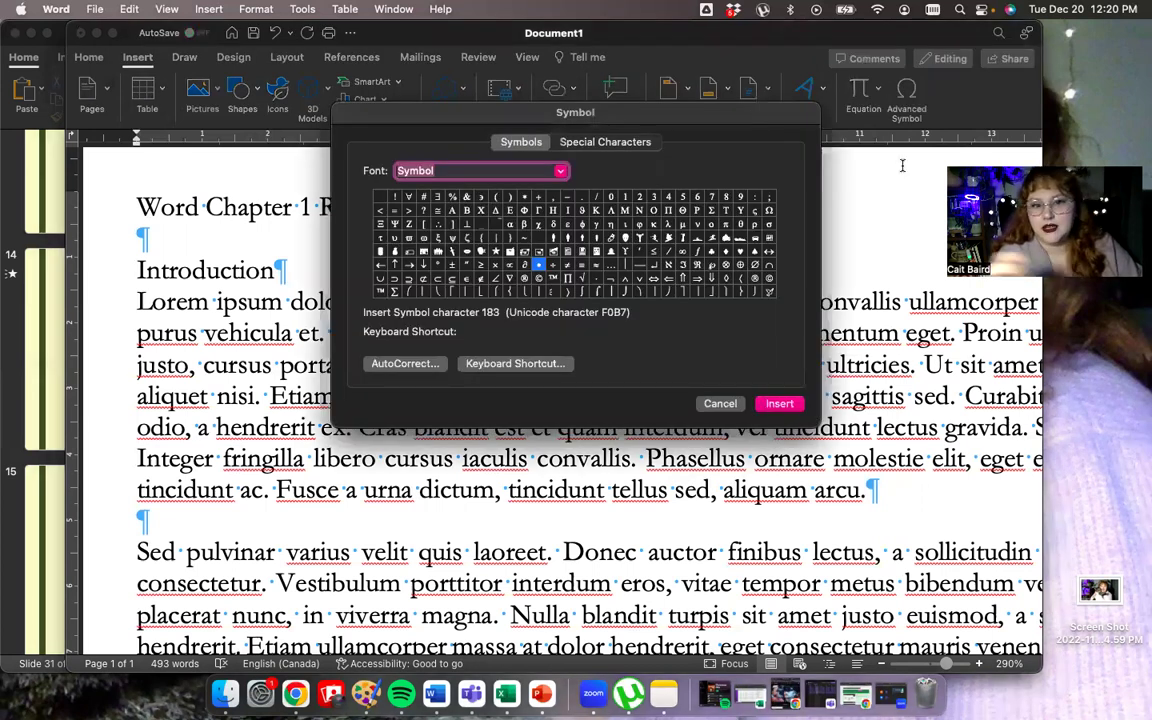
click(605, 142)
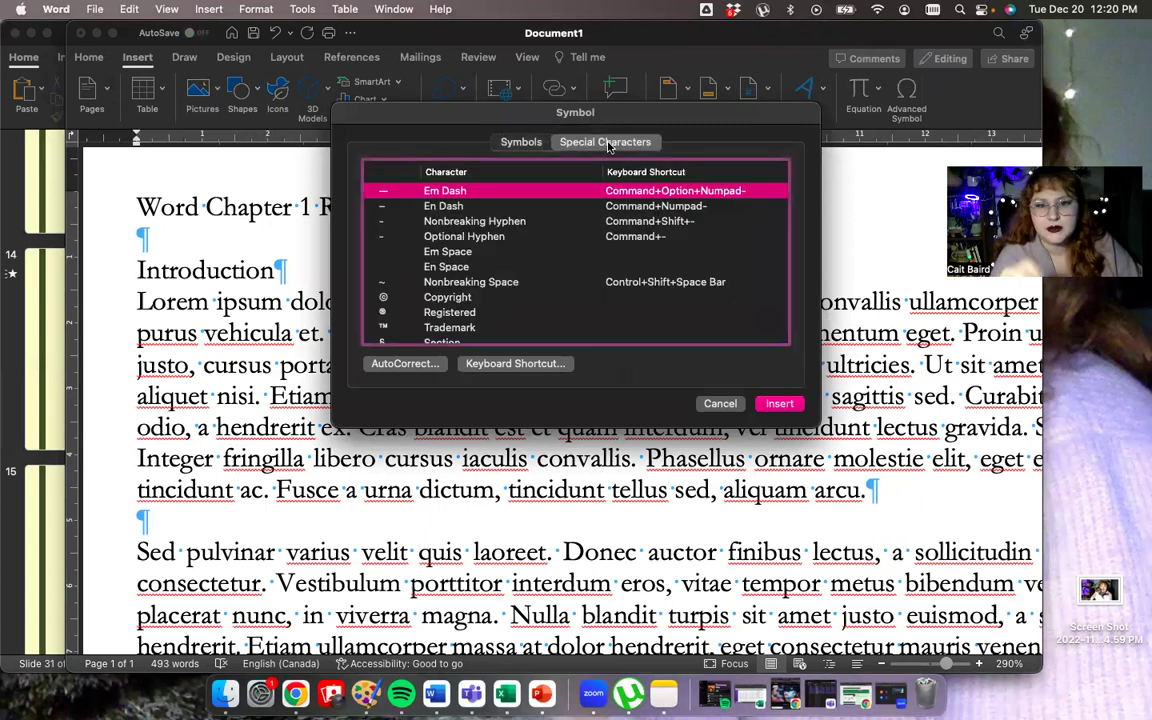
scroll(533, 286, down, 3)
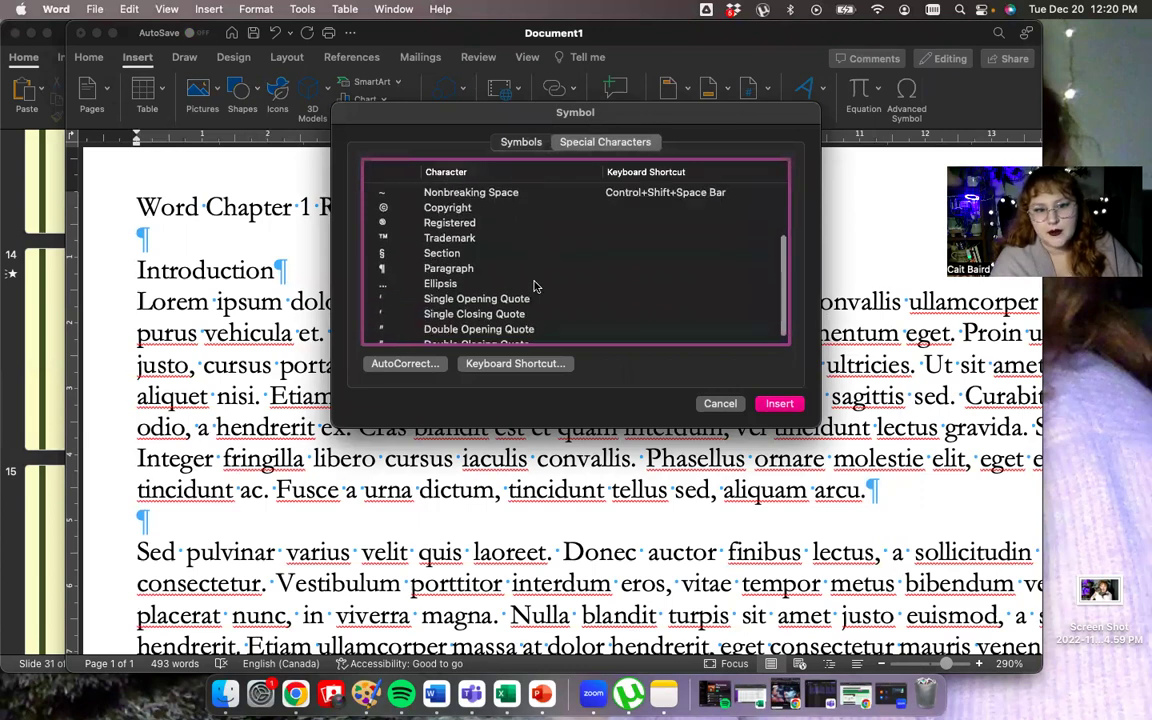
scroll(533, 286, down, 1)
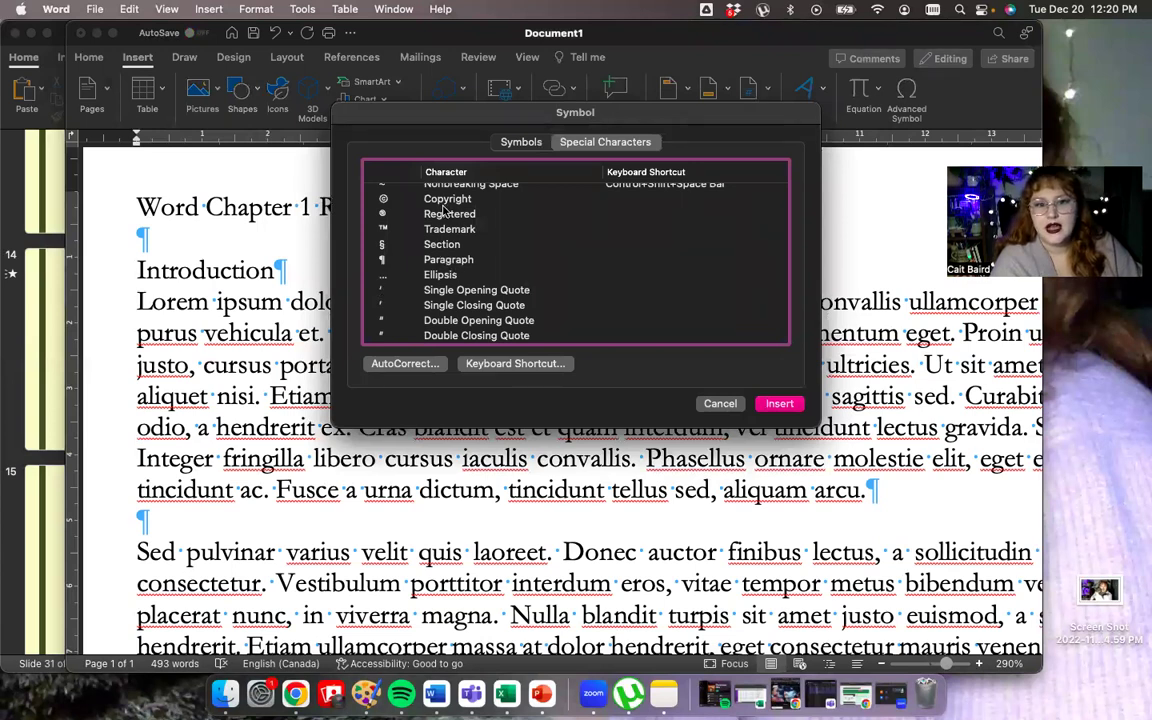
scroll(445, 208, up, 5)
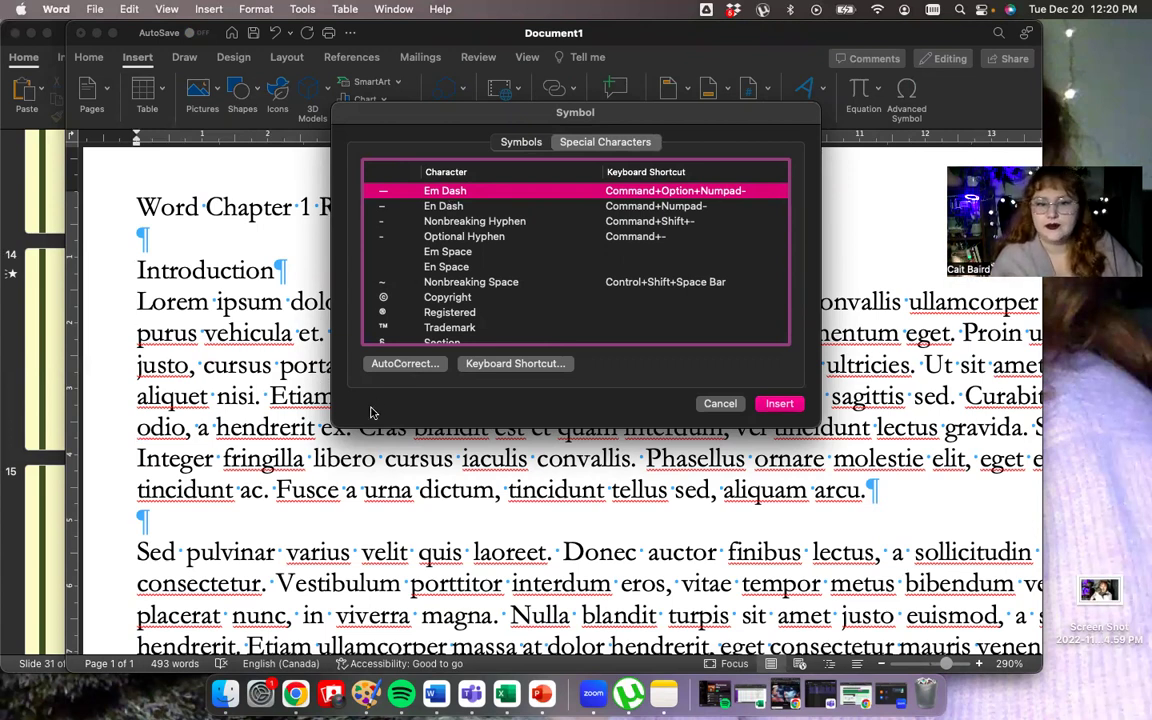
Step: Preview assorted characters of the Symbol font, including beta, delta, phi, lambda, pi, the heart, the double arrow and character 255
click(514, 142)
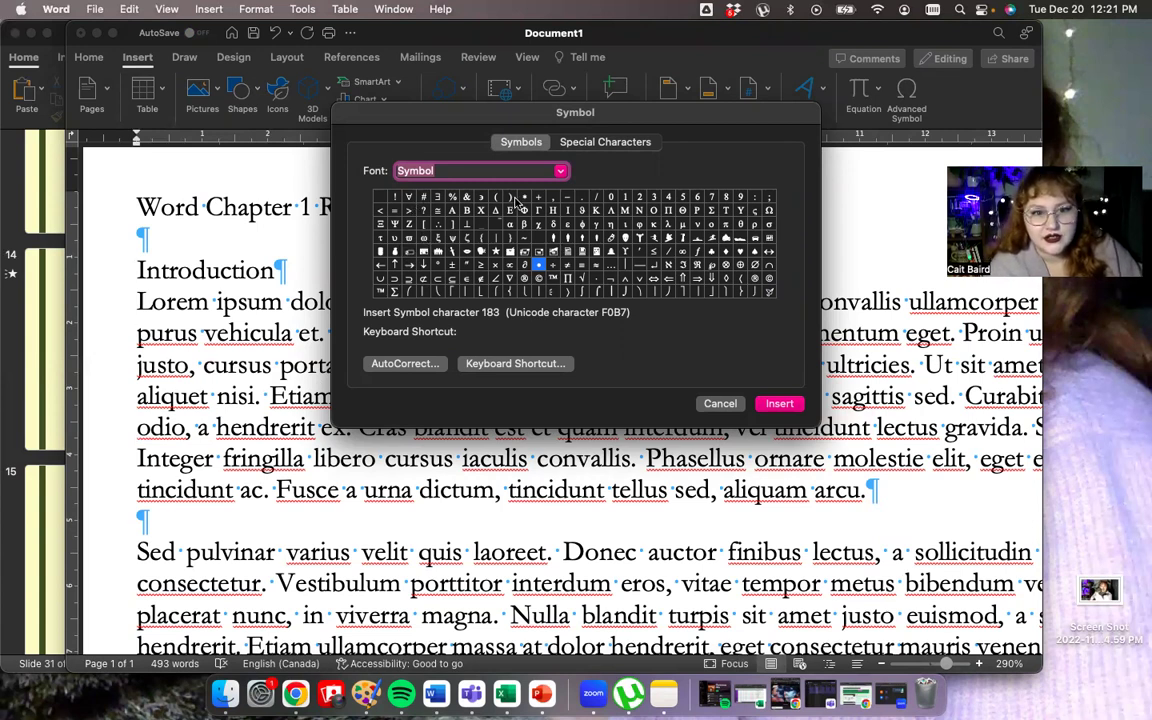
click(523, 226)
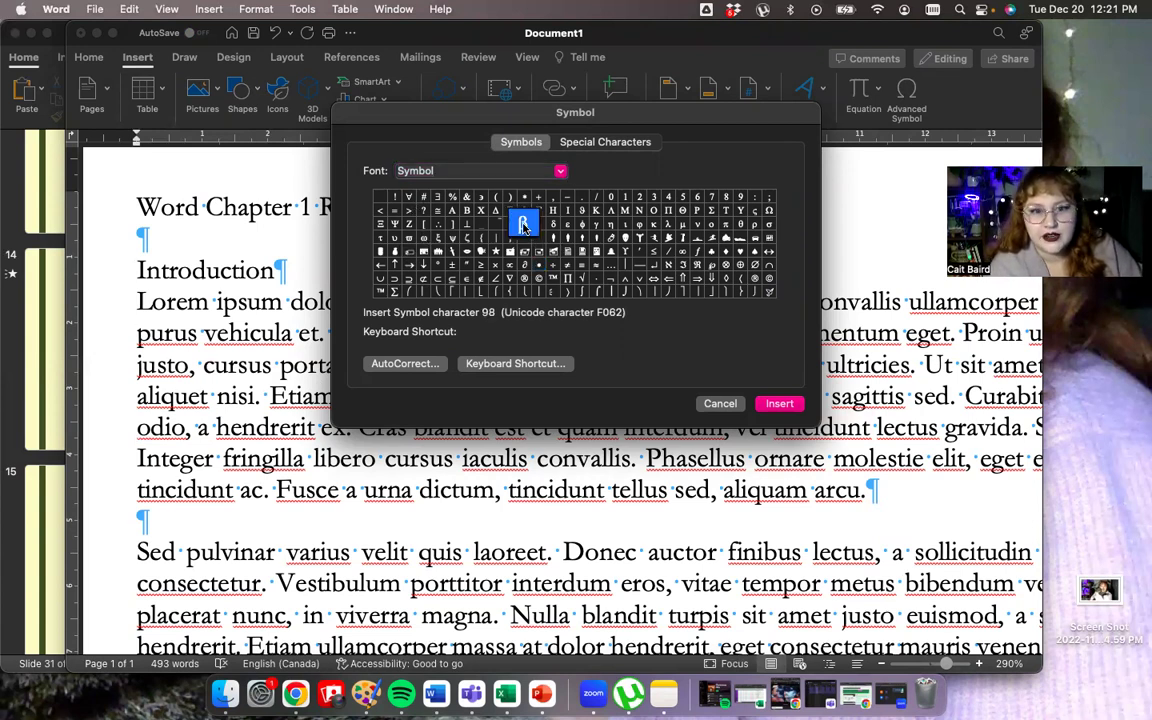
click(552, 226)
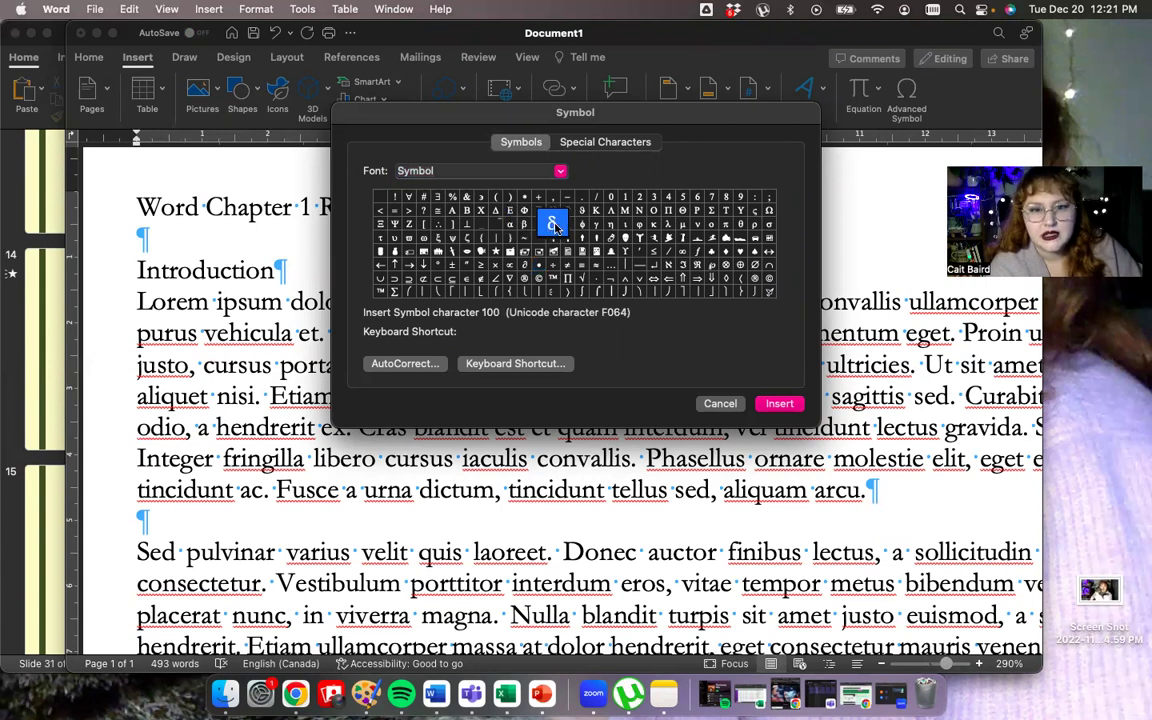
click(581, 226)
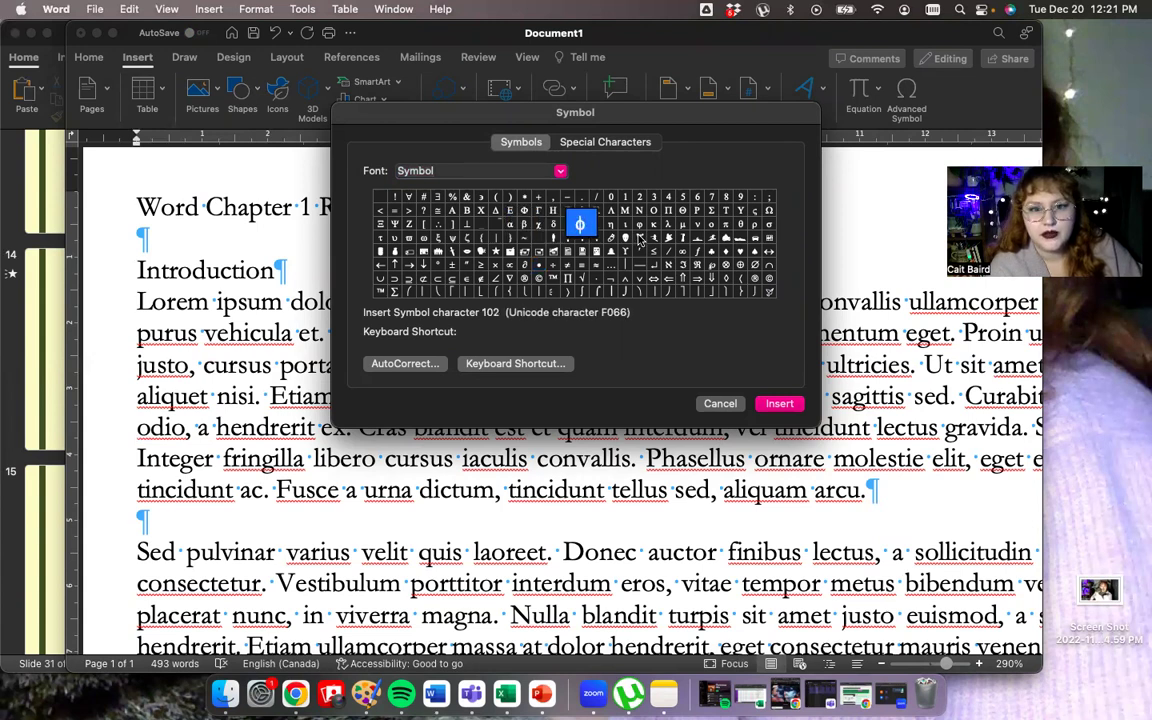
click(667, 225)
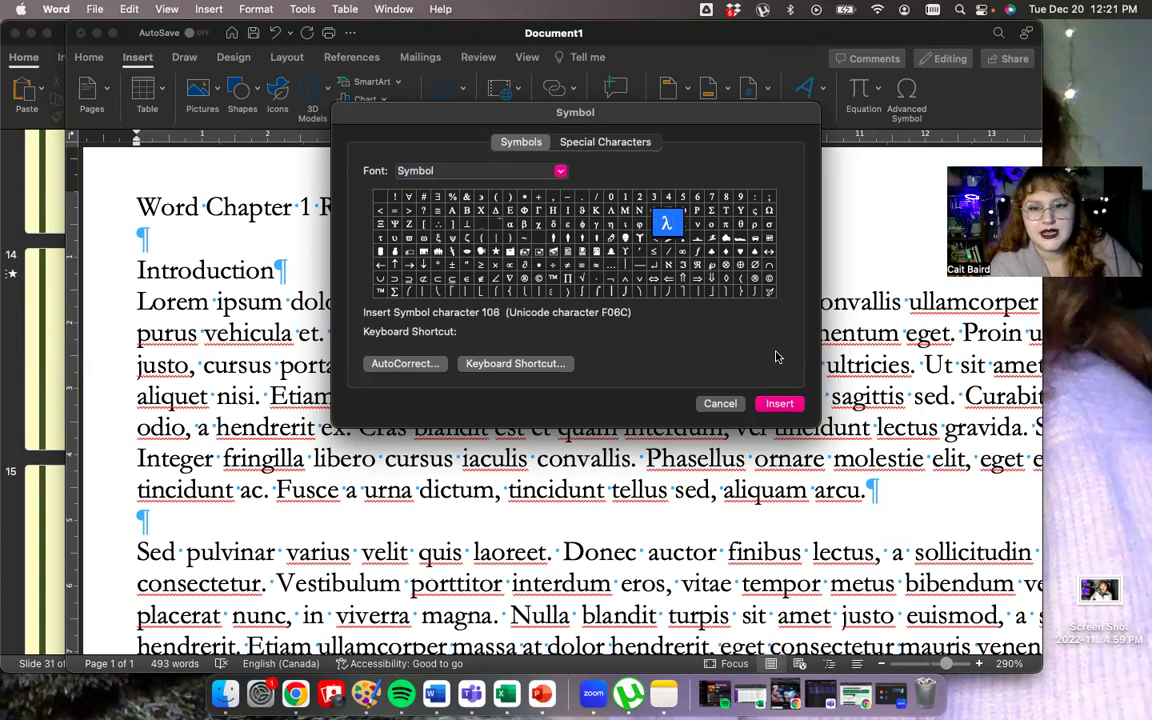
click(724, 225)
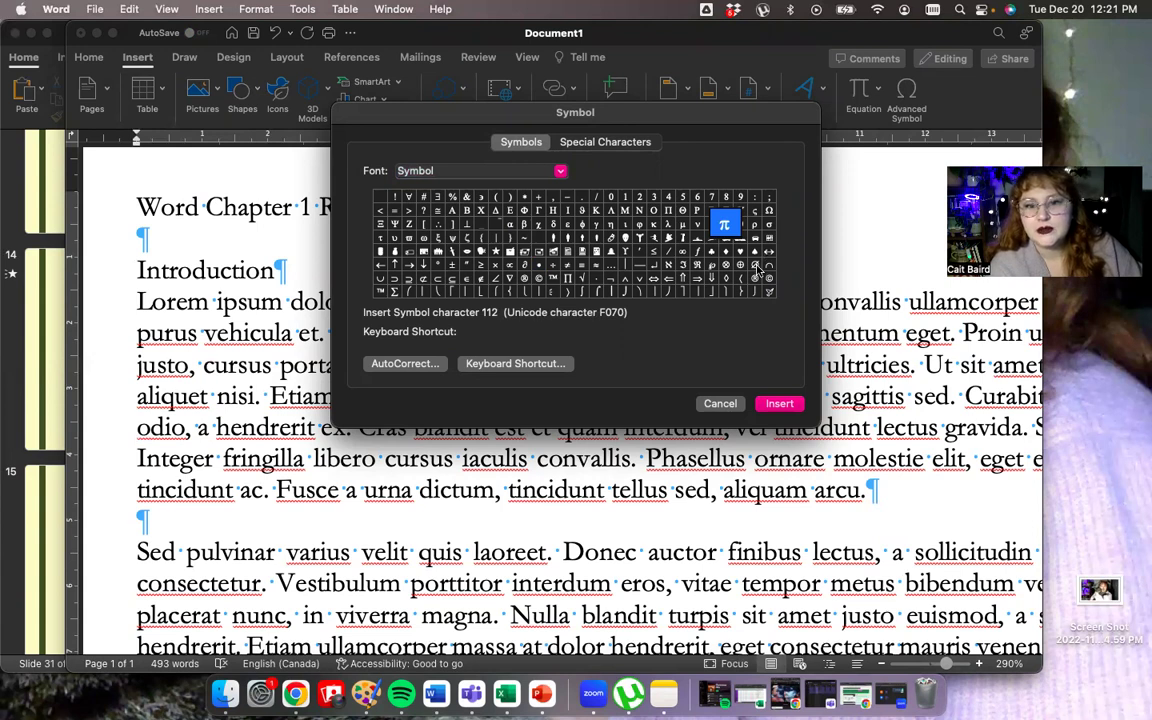
click(766, 251)
click(739, 254)
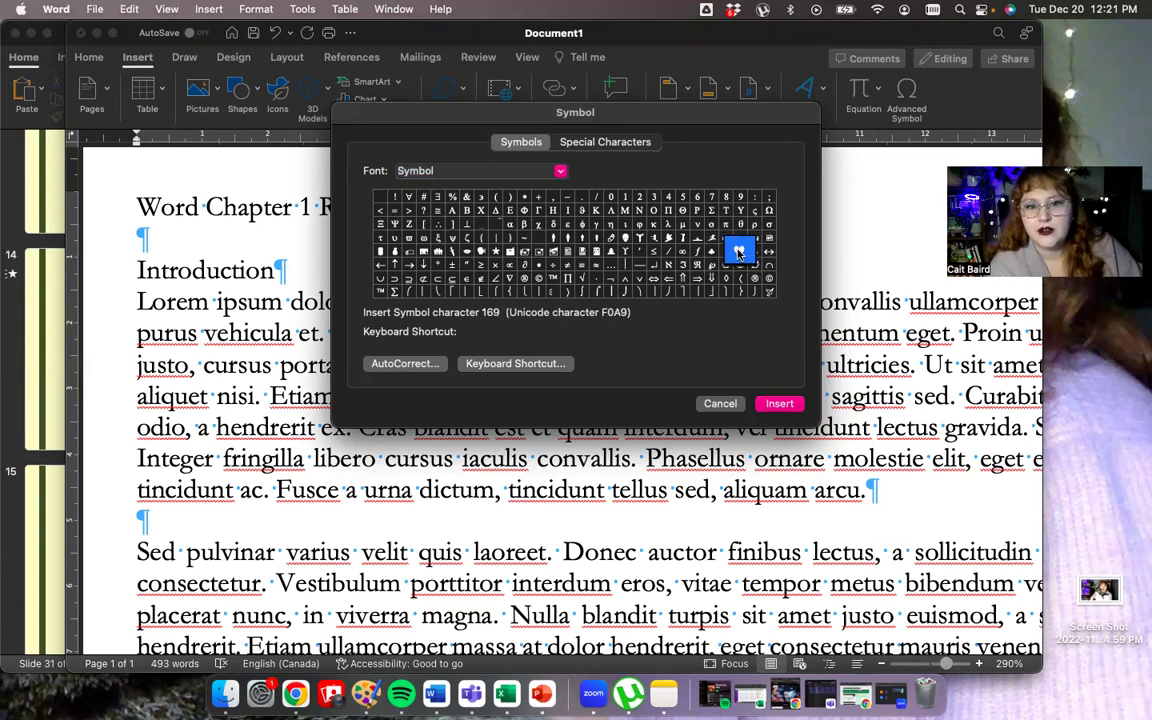
click(651, 278)
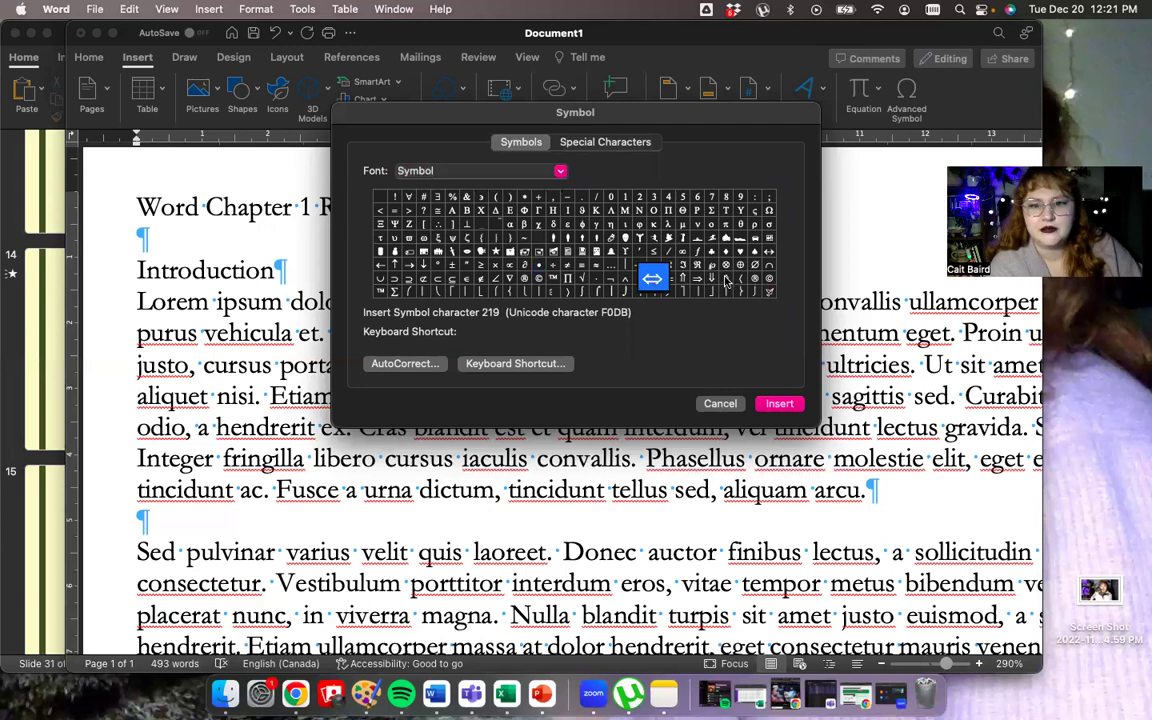
key(End)
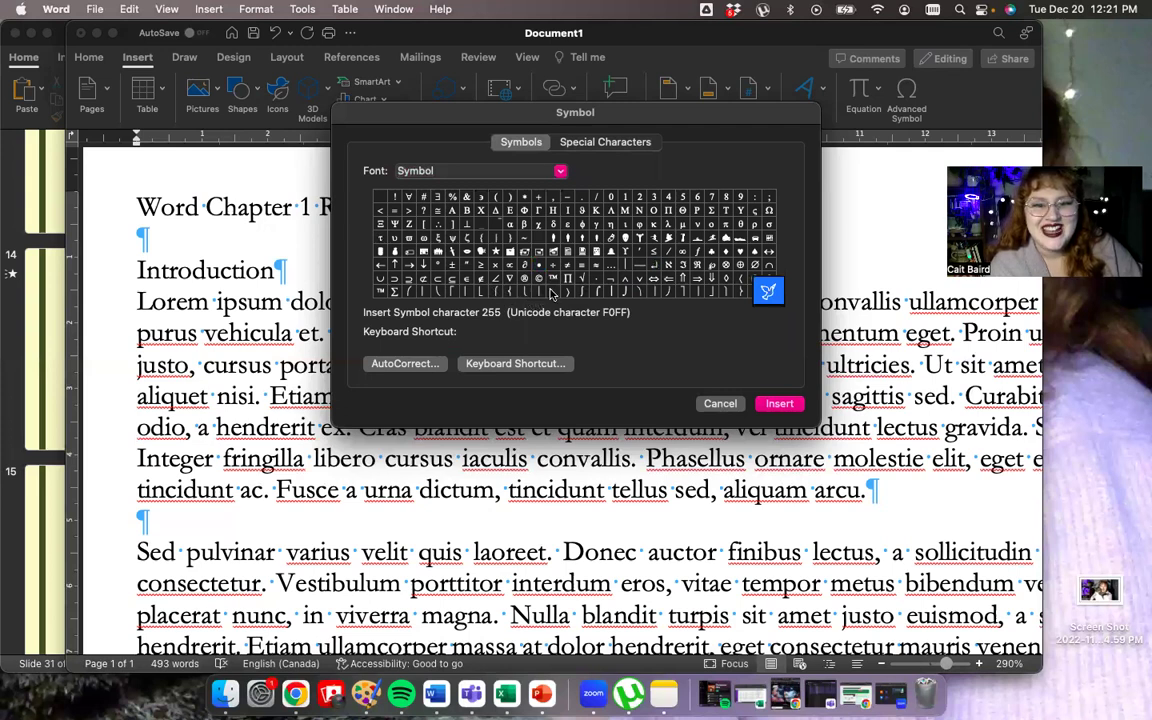
click(481, 250)
Step: Show the Times font's character set in the Symbol dialog
click(559, 172)
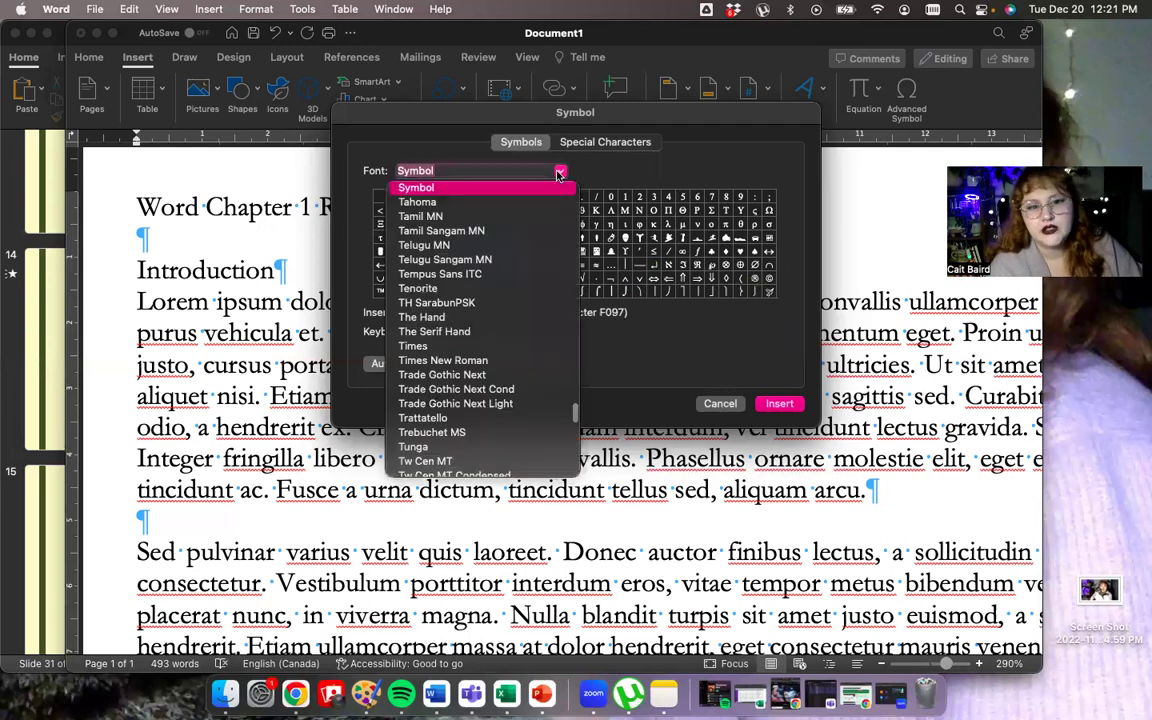
scroll(514, 330, down, 1)
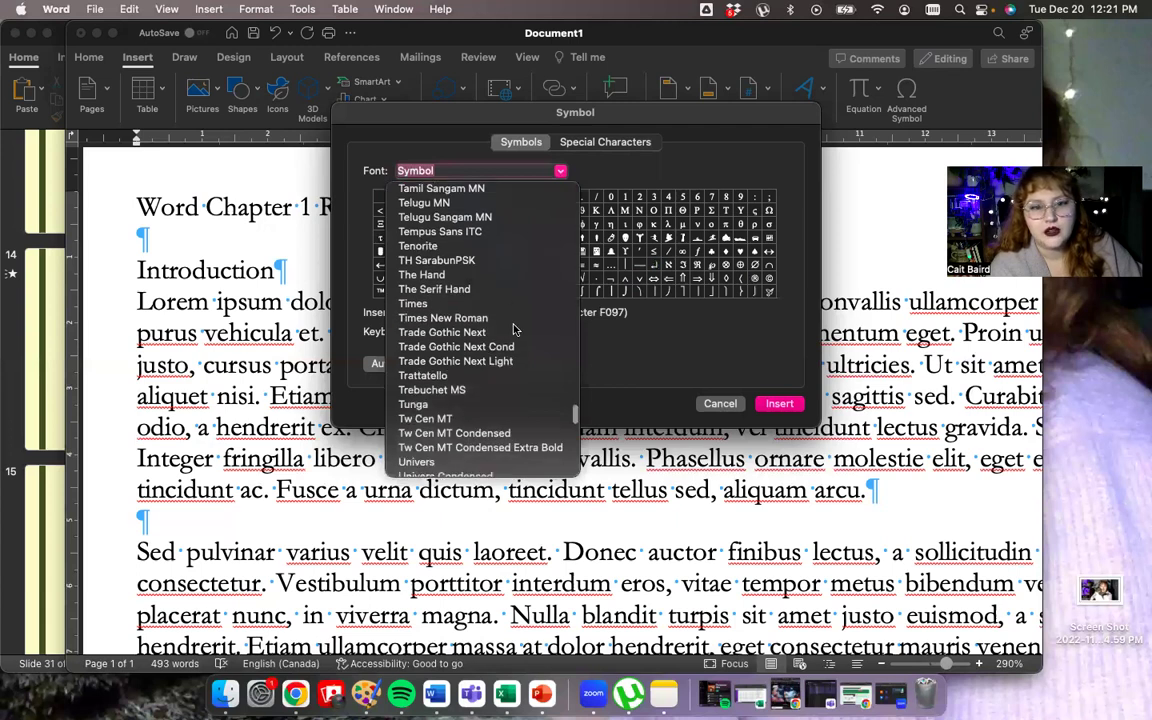
scroll(442, 302, up, 1)
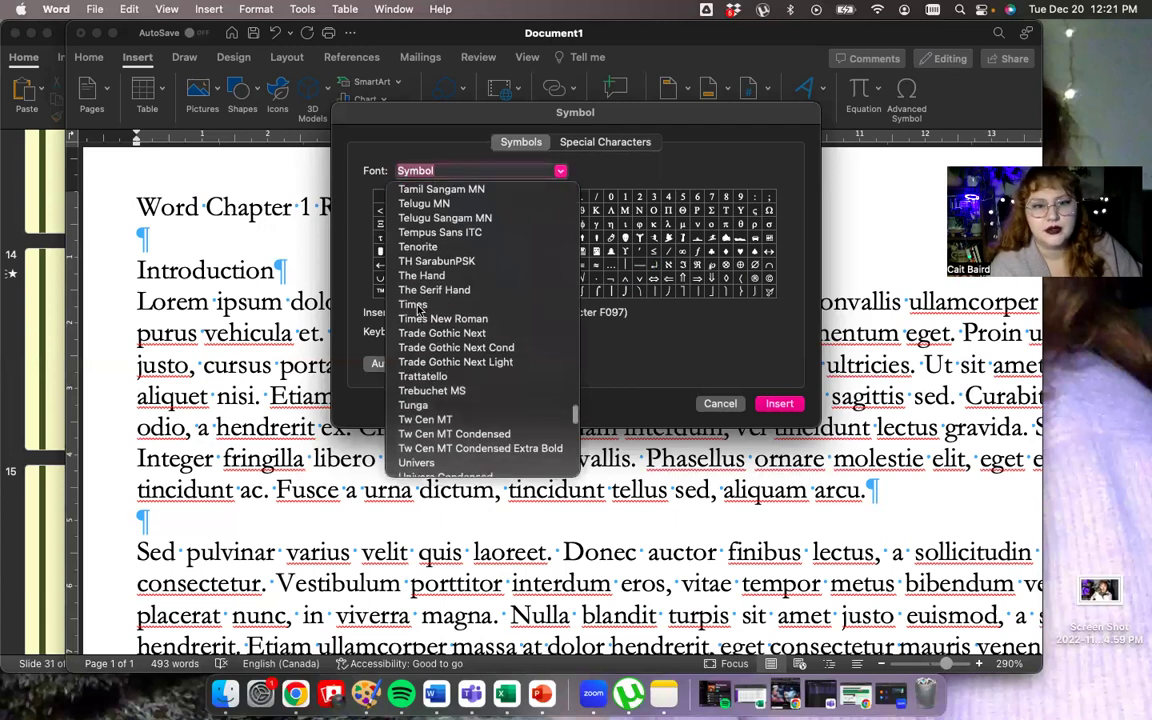
click(417, 305)
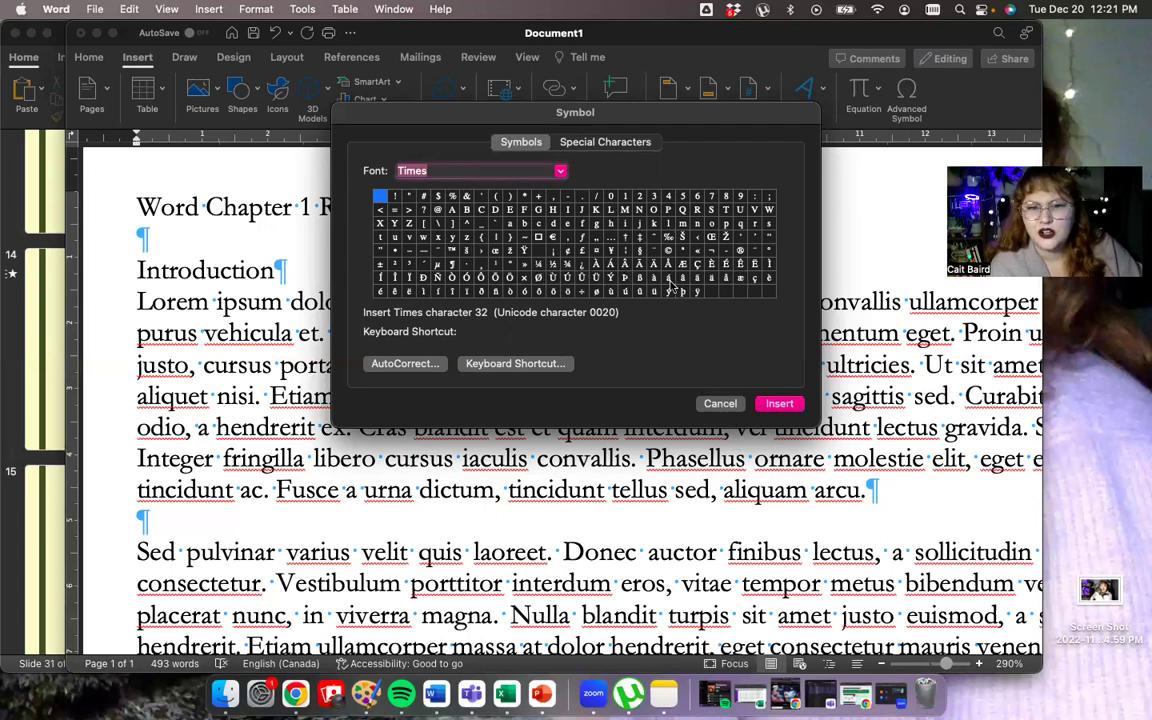
Step: Browse the available symbol fonts and display the Wingdings character set
click(560, 173)
scroll(519, 342, down, 2)
scroll(519, 342, down, 10)
scroll(519, 342, down, 15)
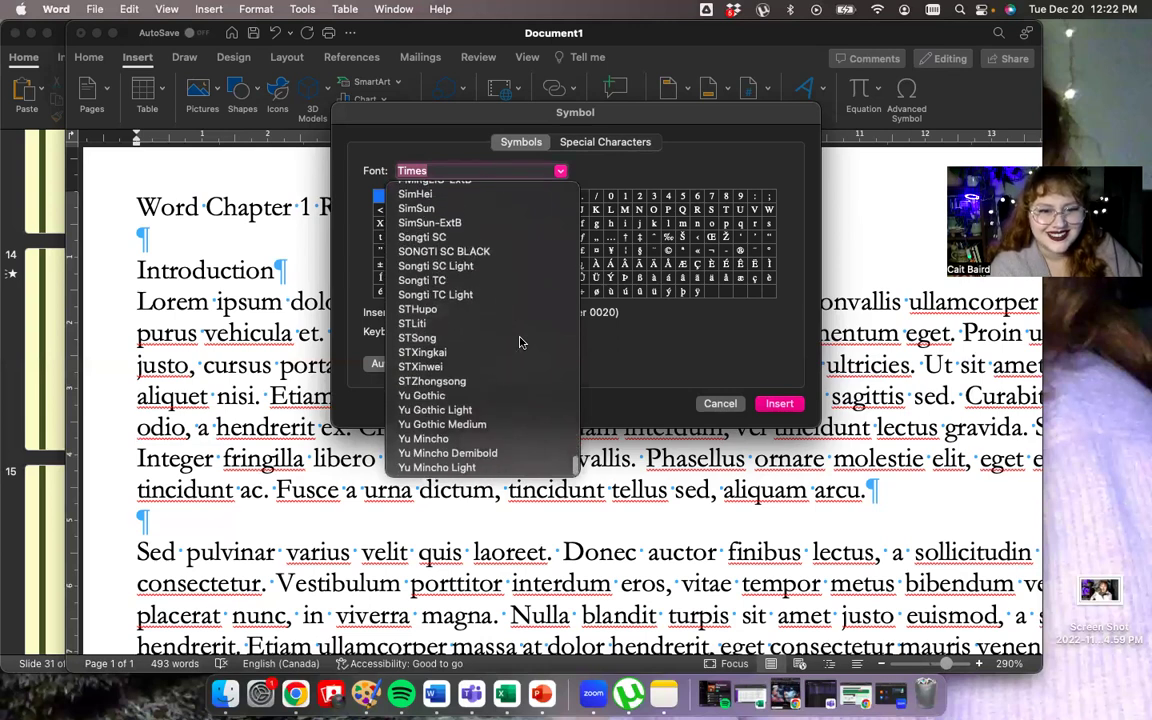
scroll(483, 307, up, 3)
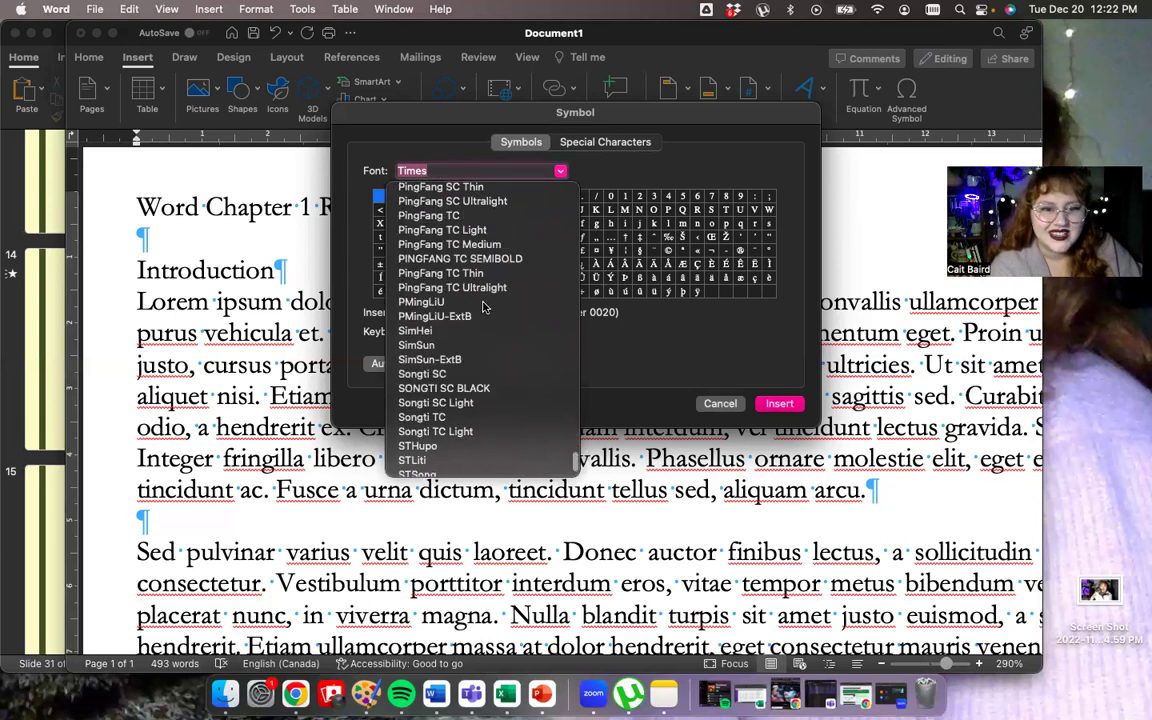
scroll(483, 307, down, 3)
scroll(483, 307, up, 3)
scroll(483, 307, up, 10)
scroll(483, 307, up, 15)
scroll(483, 307, up, 2)
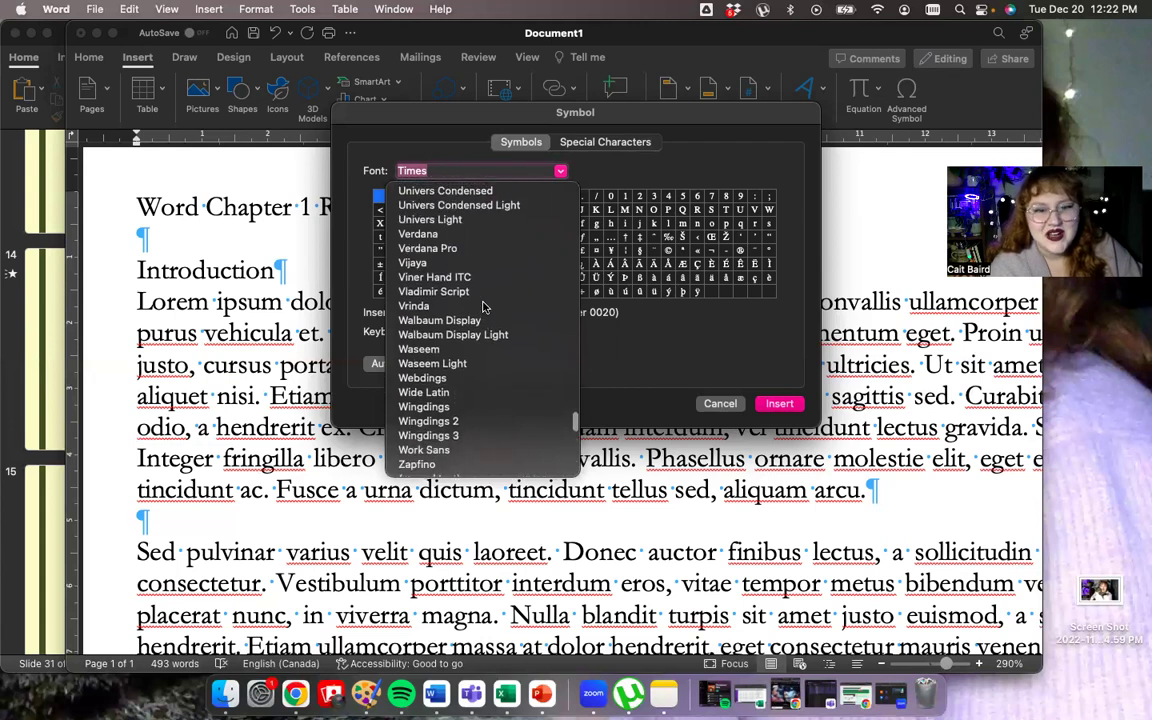
click(435, 407)
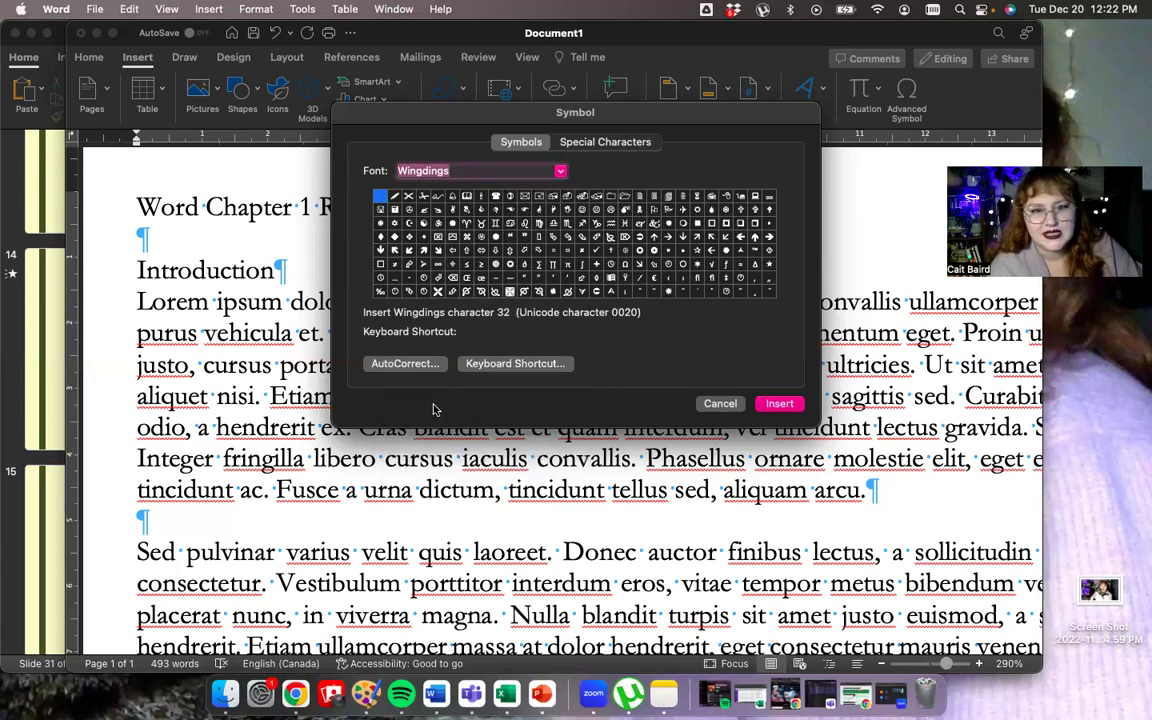
Step: Preview several Wingdings characters, including 41, 45, 80, 232, 238, 241 and 248, and close the dialog without inserting any
click(509, 196)
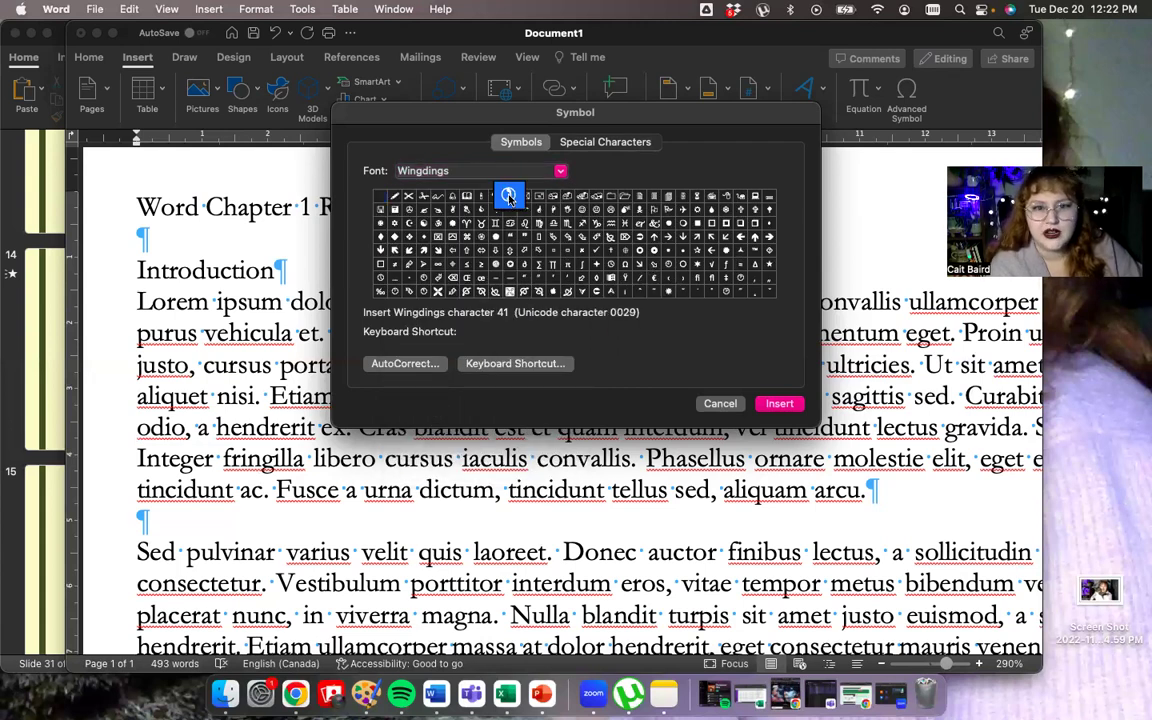
click(567, 196)
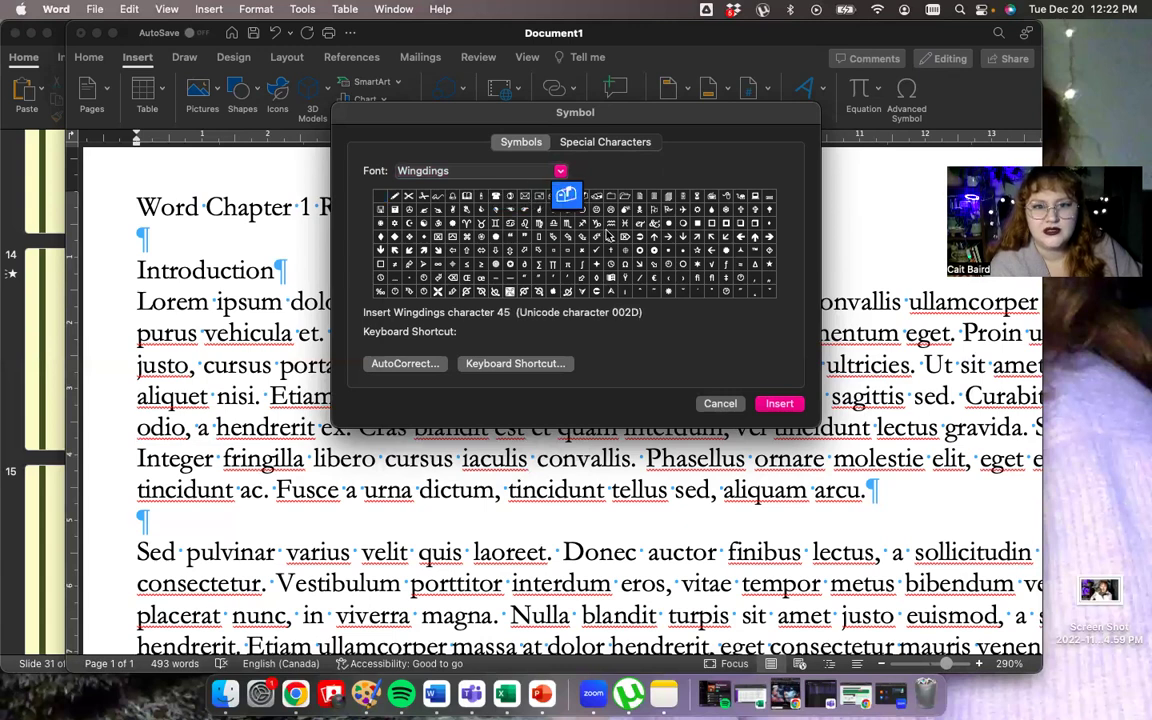
click(668, 209)
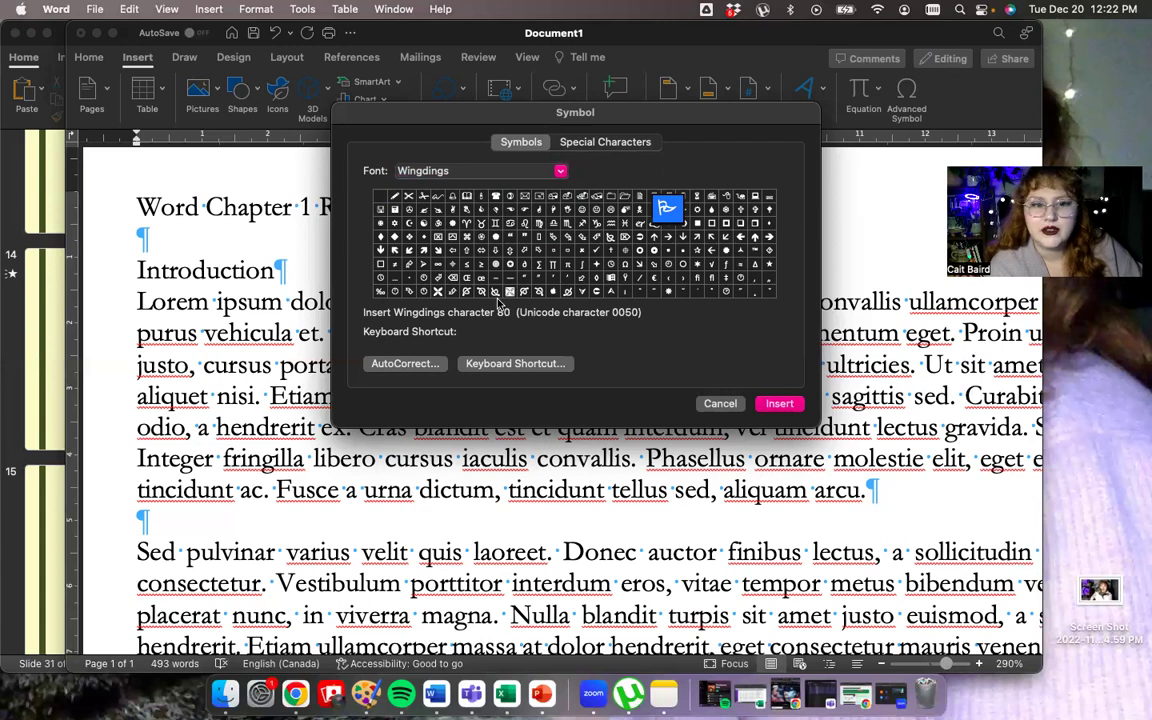
click(437, 291)
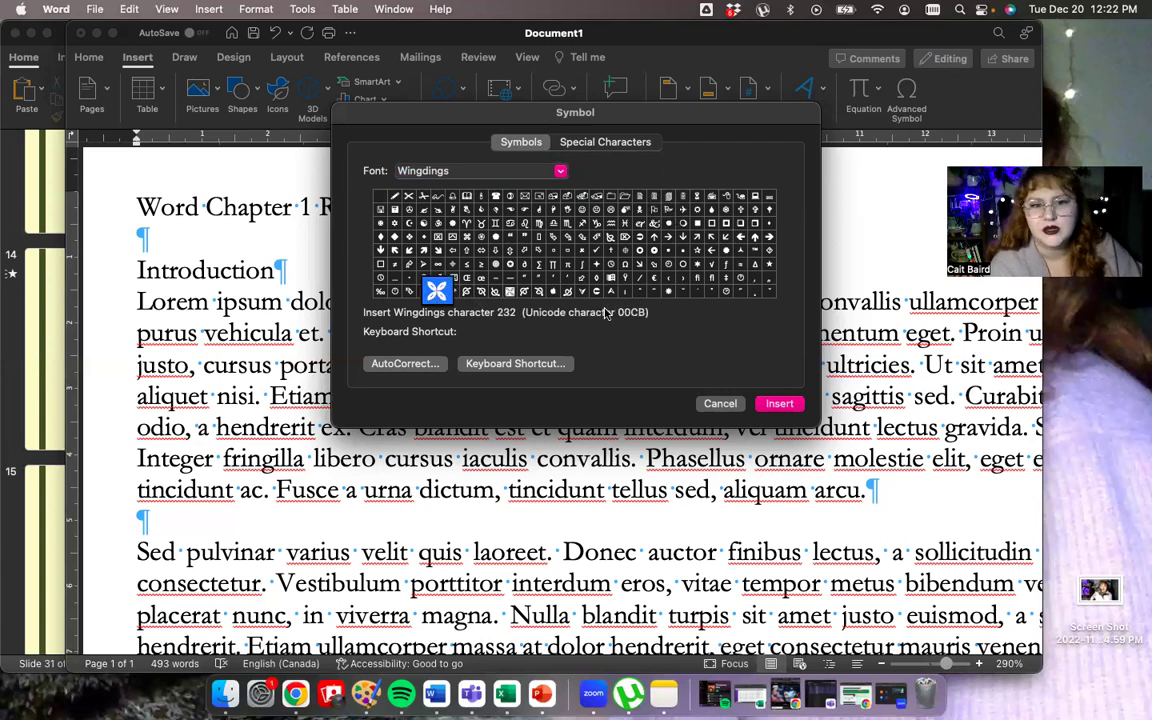
click(522, 291)
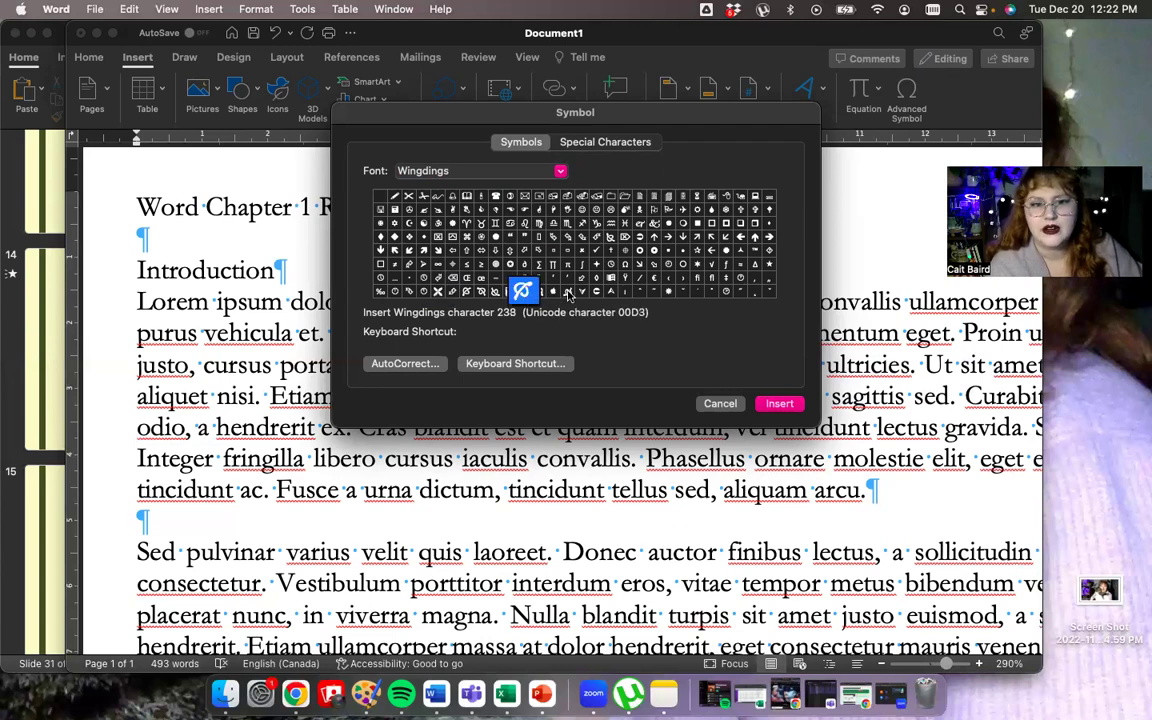
click(567, 291)
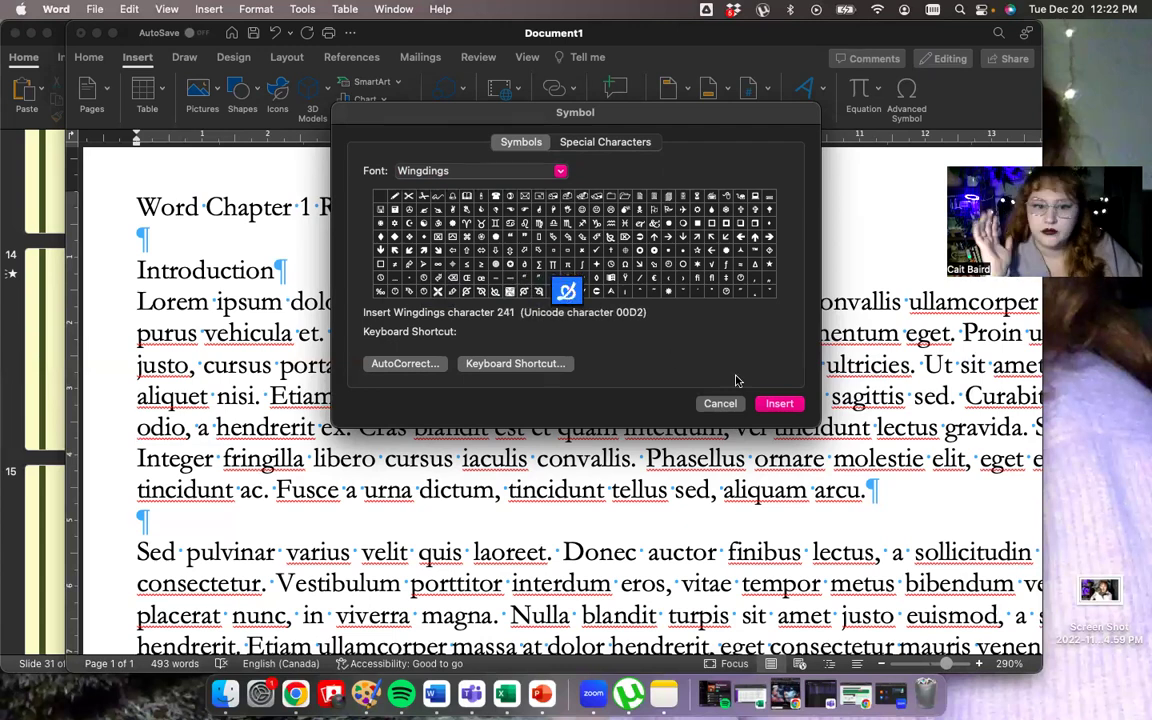
click(667, 290)
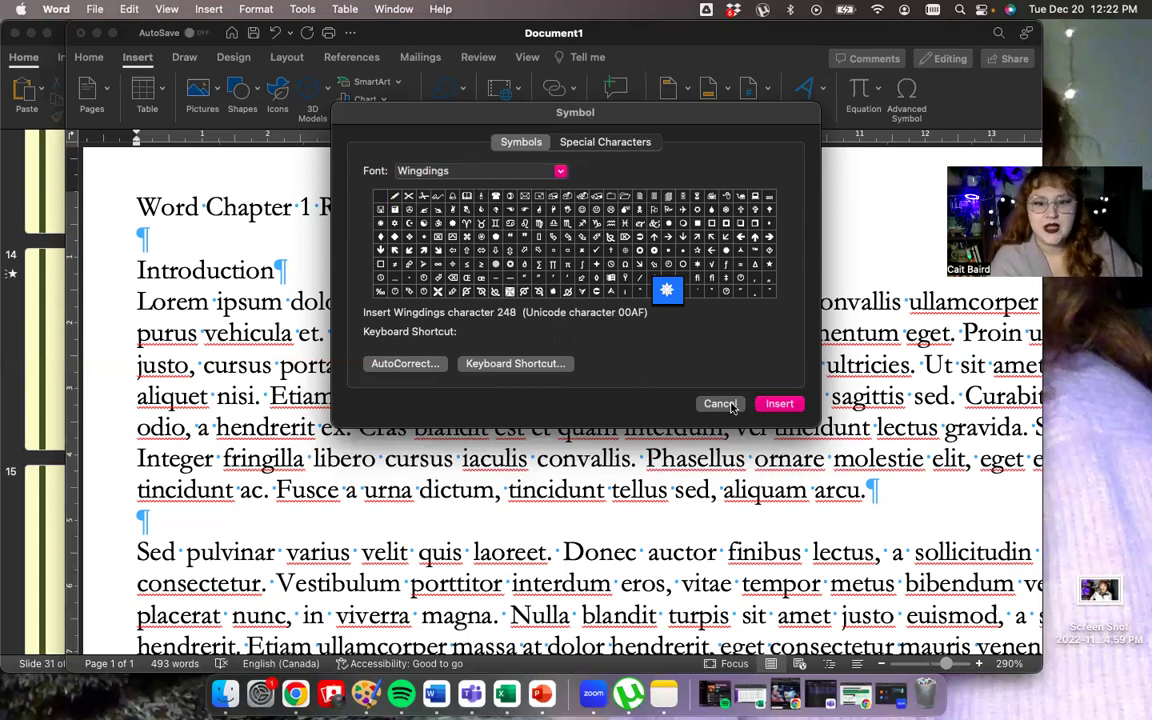
click(721, 404)
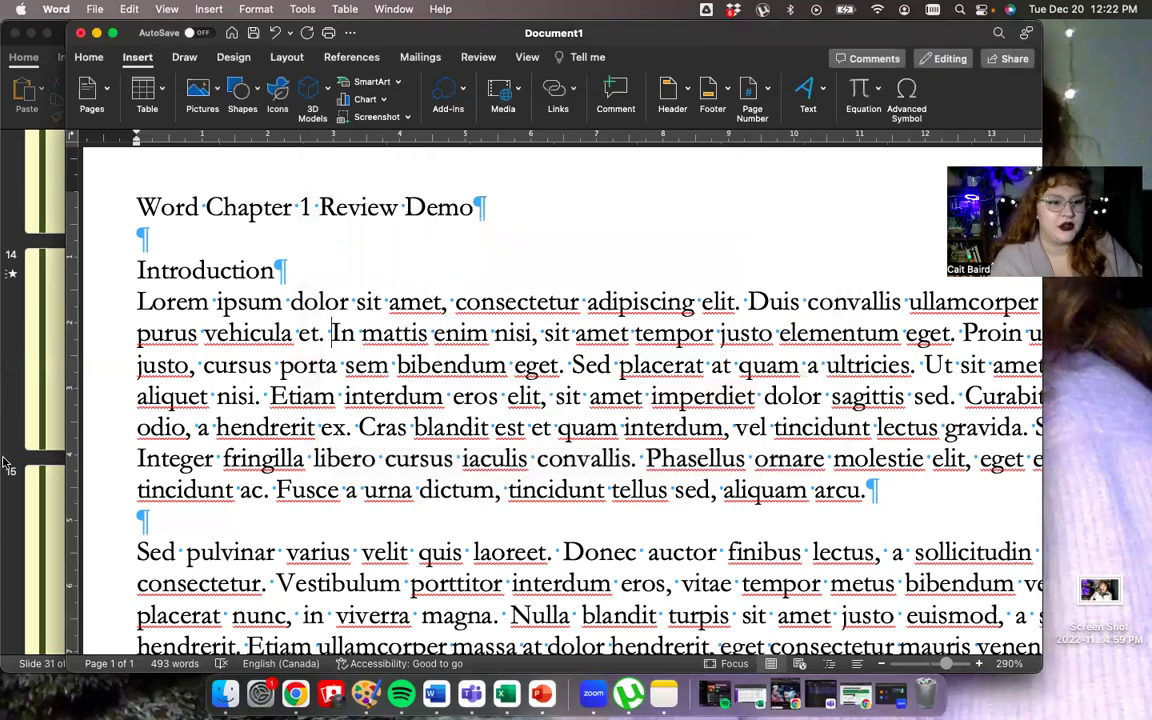
Step: Switch to the PowerPoint review deck, look ahead to the Breaks and AutoRecover slides, and return to the Word document
click(42, 471)
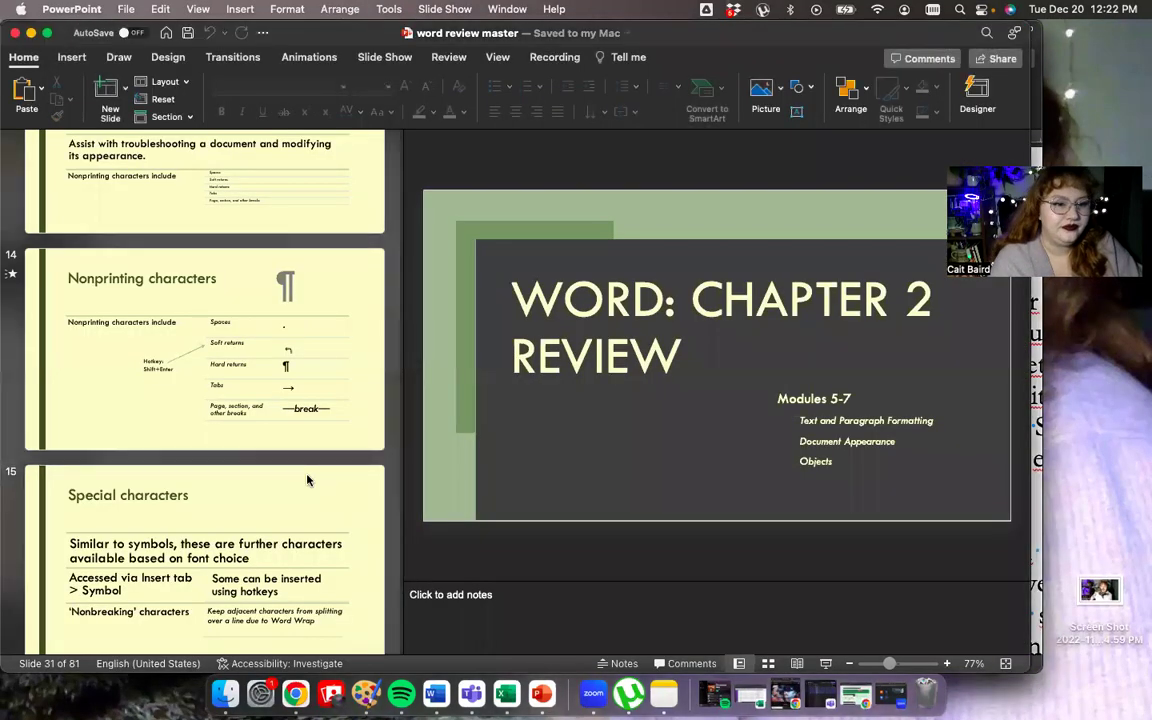
scroll(309, 478, down, 5)
scroll(309, 478, down, 5)
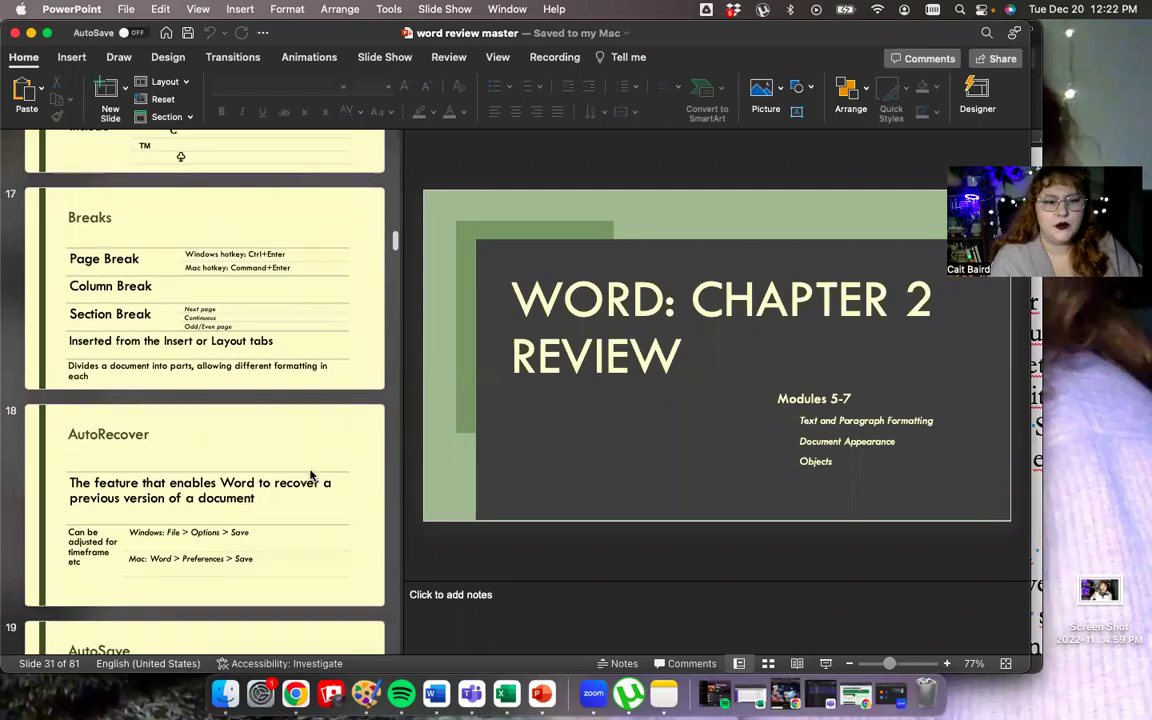
click(1036, 519)
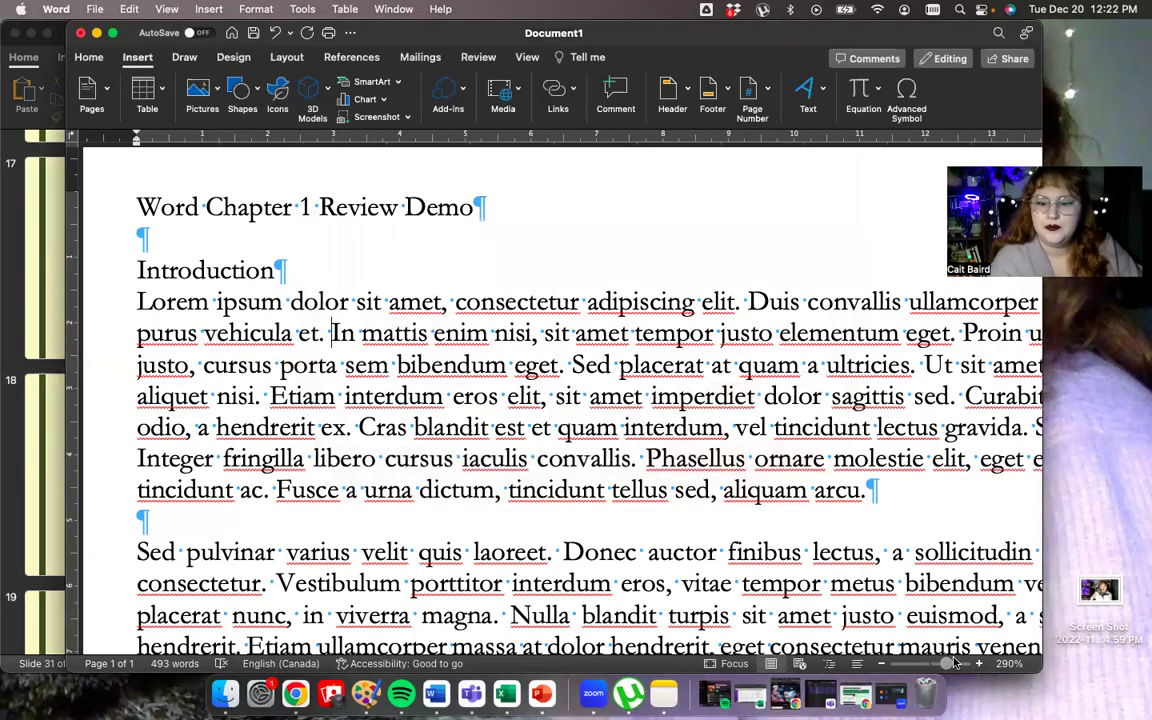
Step: Show the Page Break insert option and the list of page and section break types without inserting a break
drag(940, 665, 928, 666)
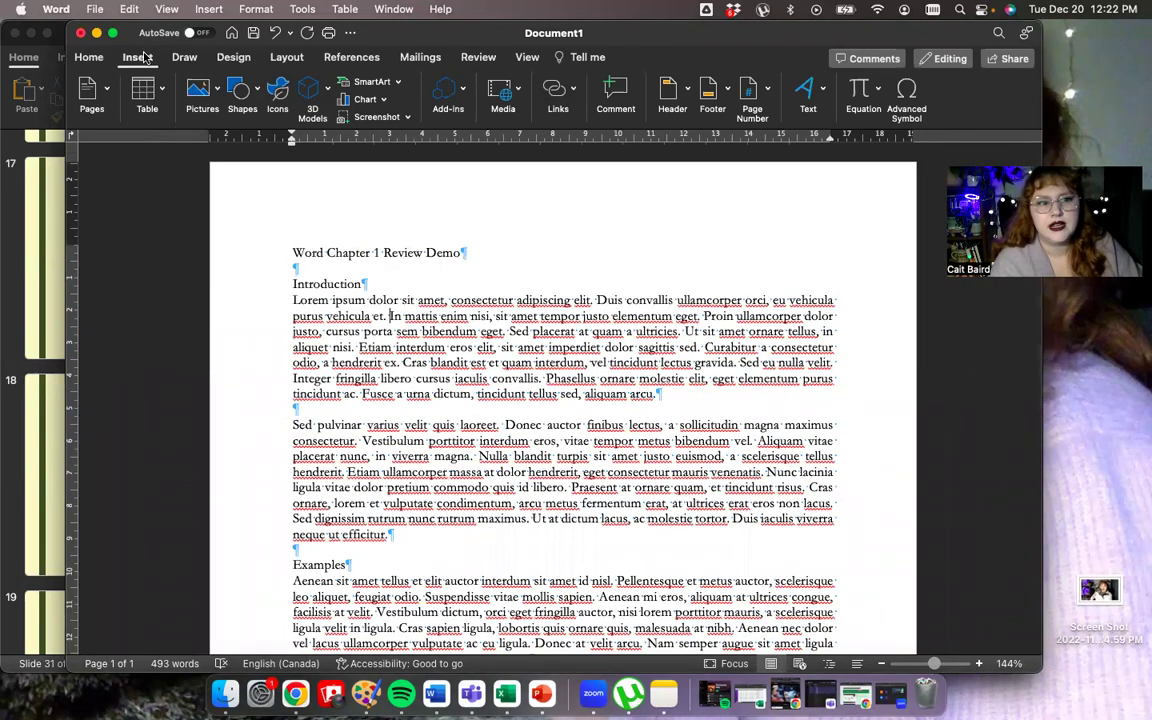
click(107, 90)
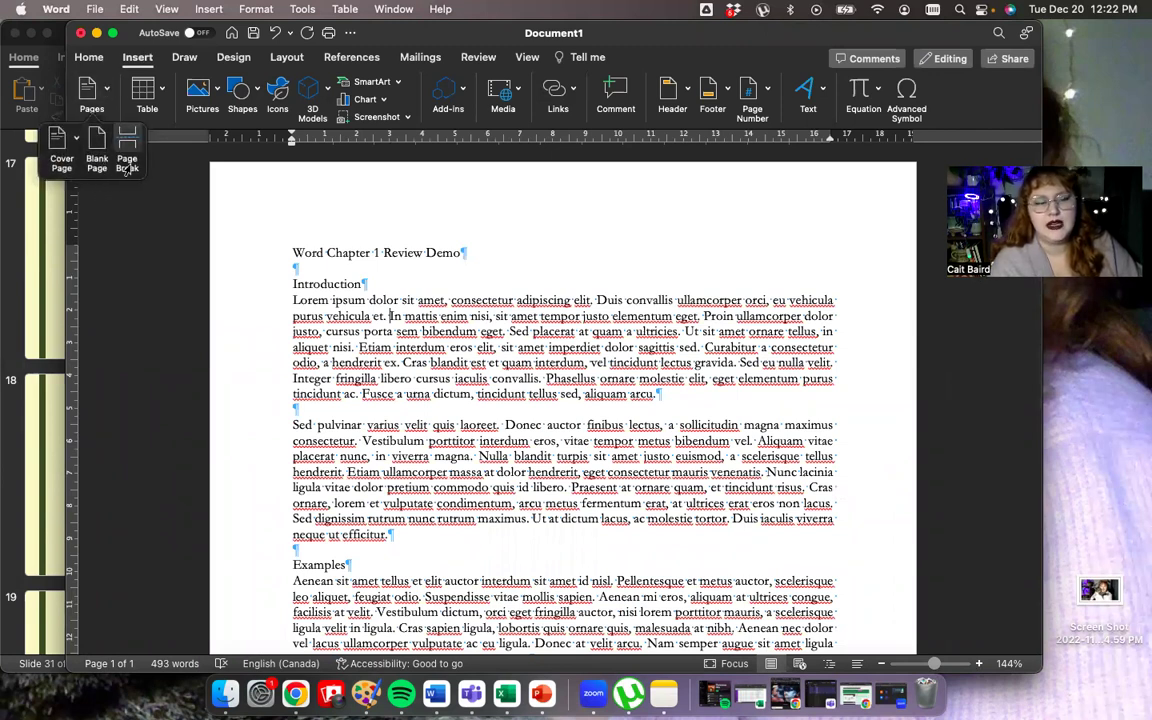
click(289, 59)
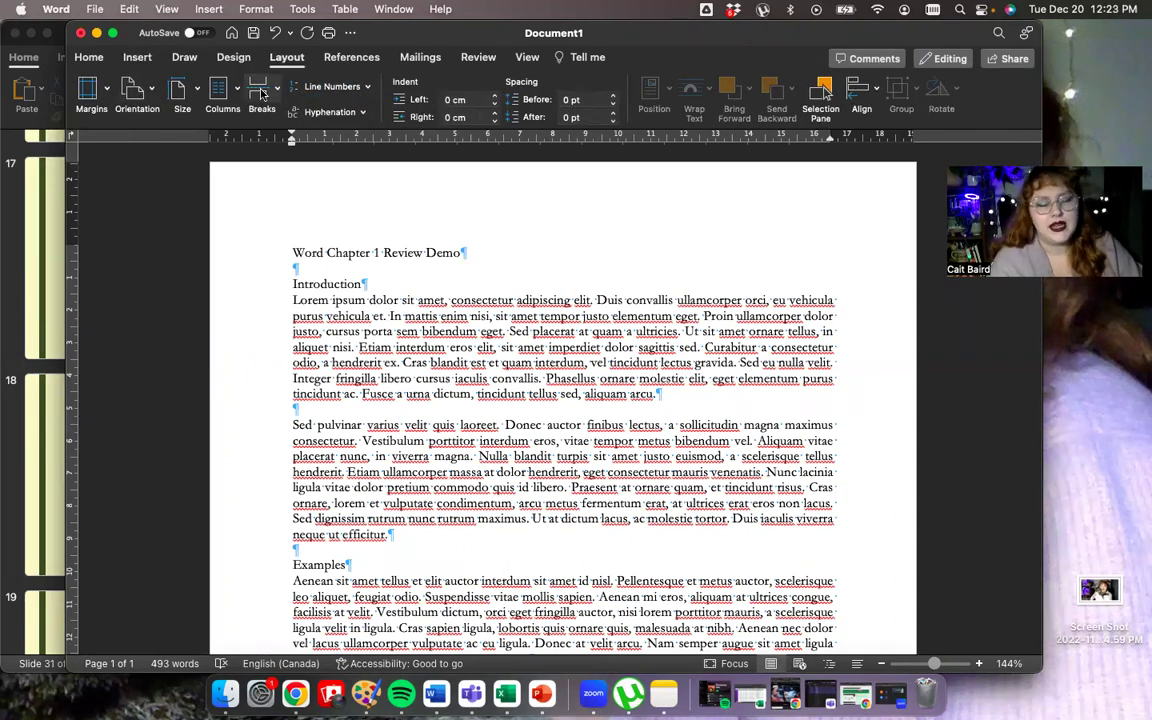
click(260, 93)
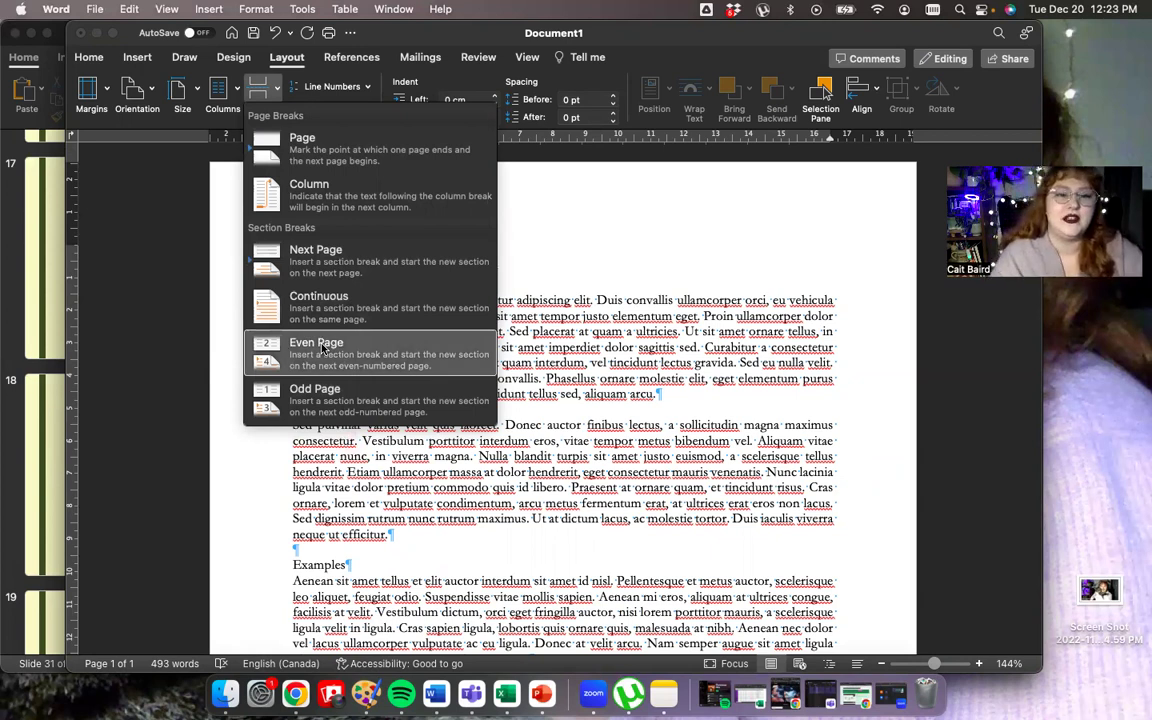
click(391, 35)
Step: Move the document window aside to uncover the Breaks and AutoRecover slides behind it
drag(391, 35, 491, 35)
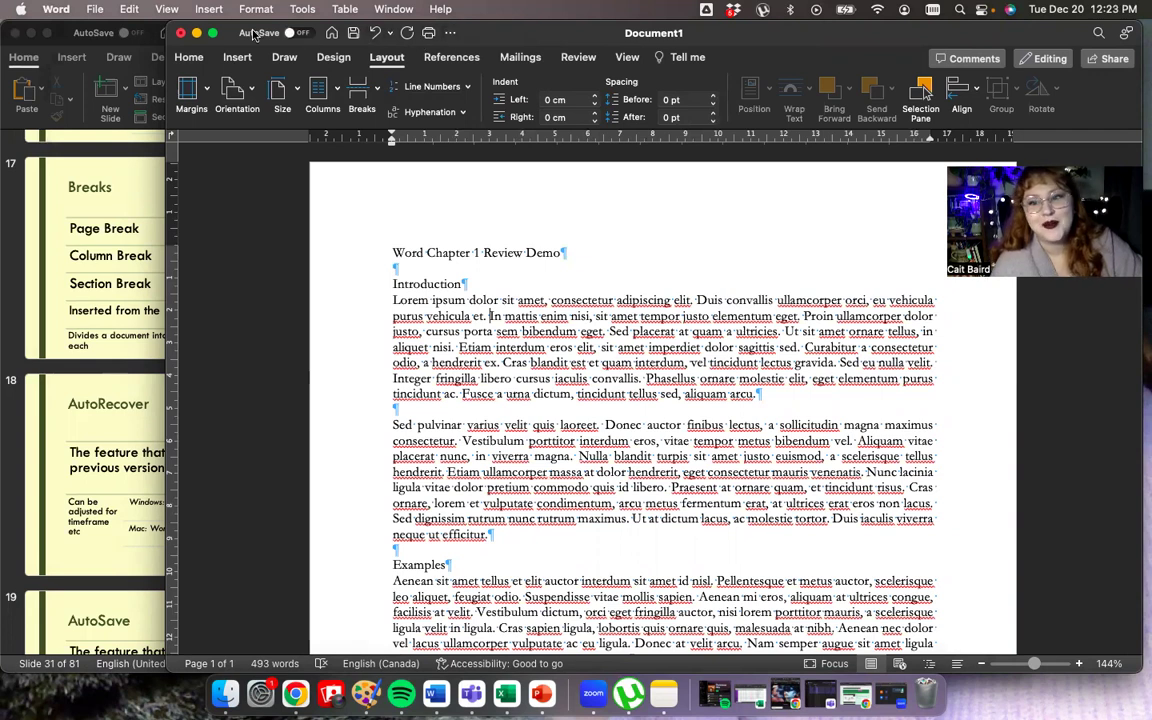
click(452, 34)
click(452, 34)
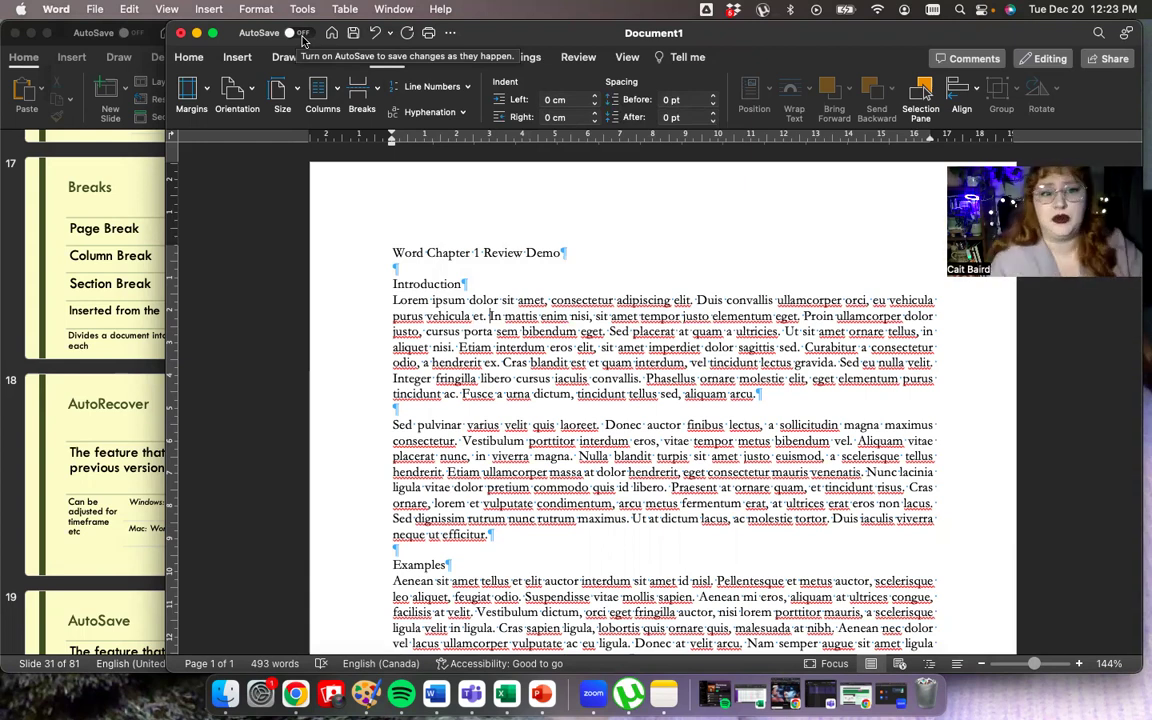
Step: Find the AutoSave and AutoRecover options in Word's Save preferences, and close the preferences without changing anything
click(92, 9)
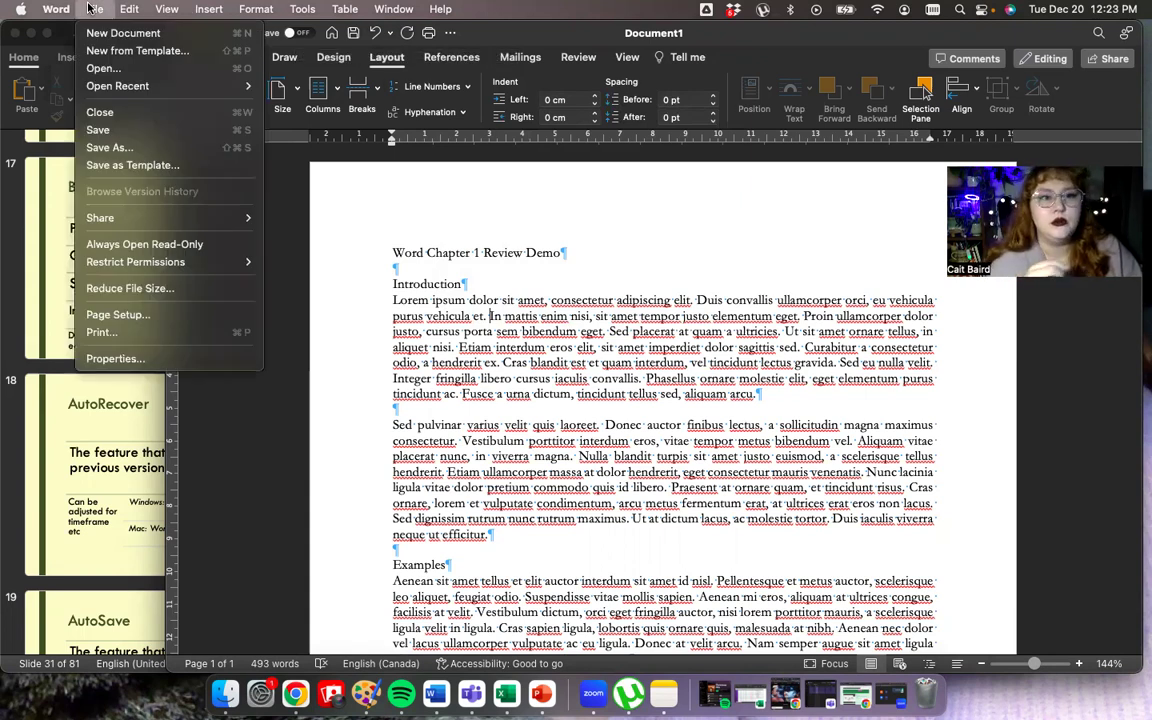
click(124, 12)
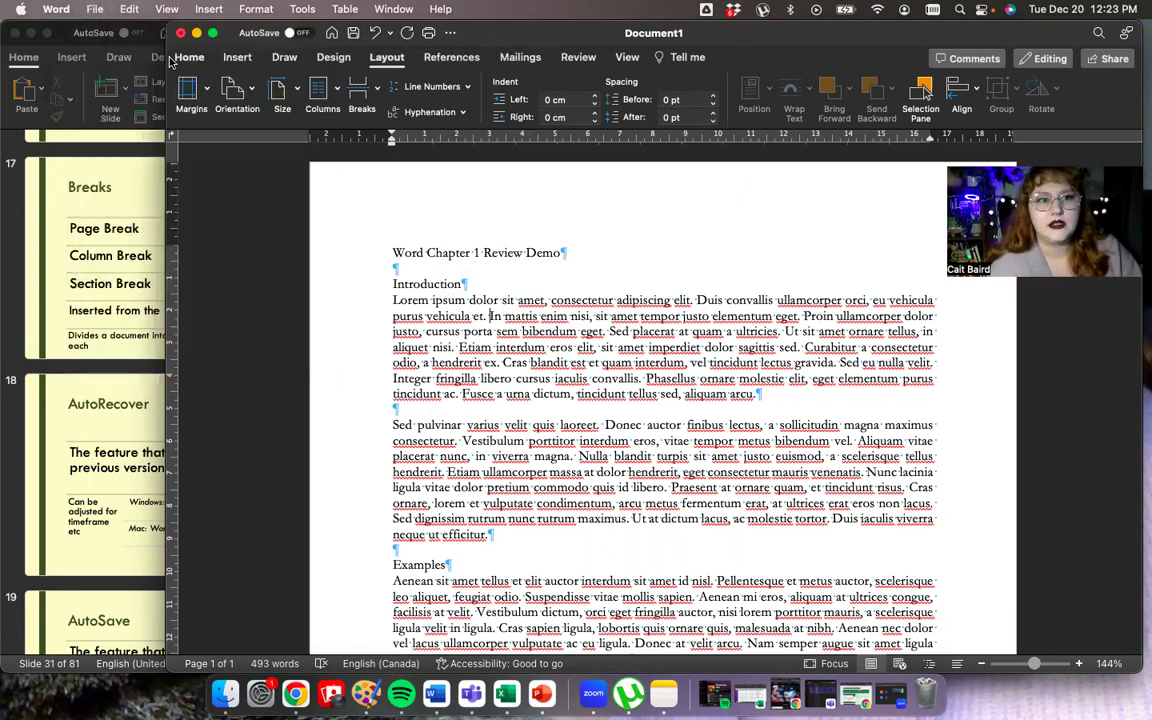
click(96, 10)
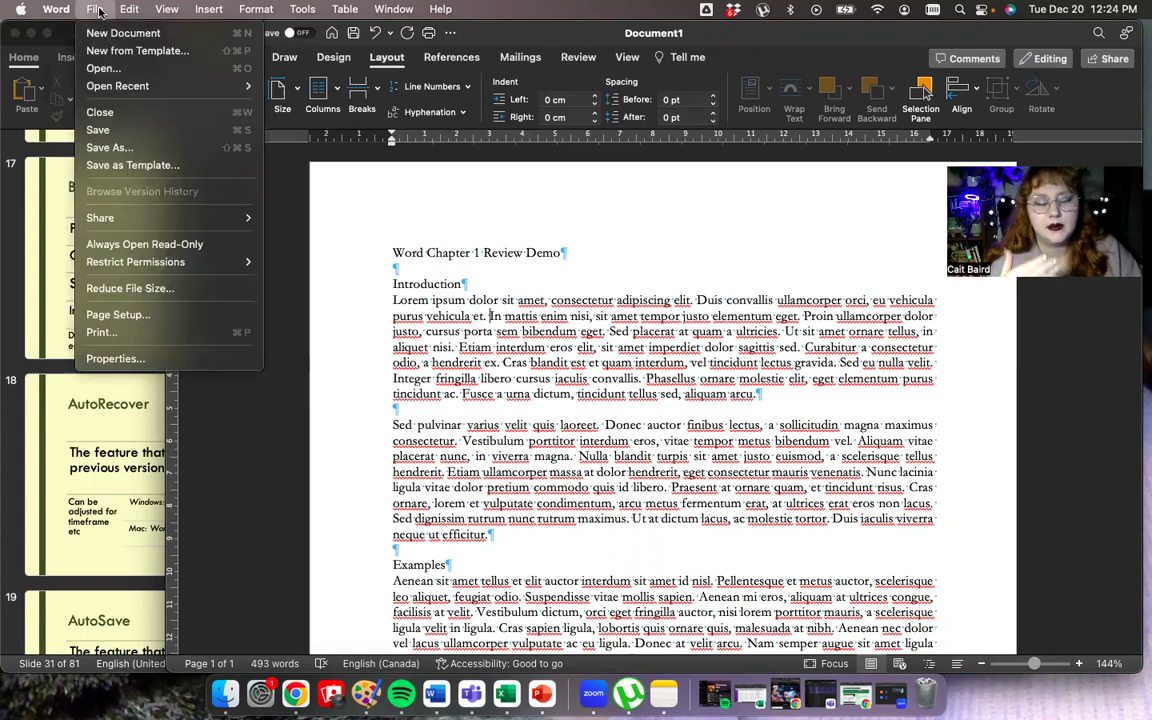
mouse_move(153, 268)
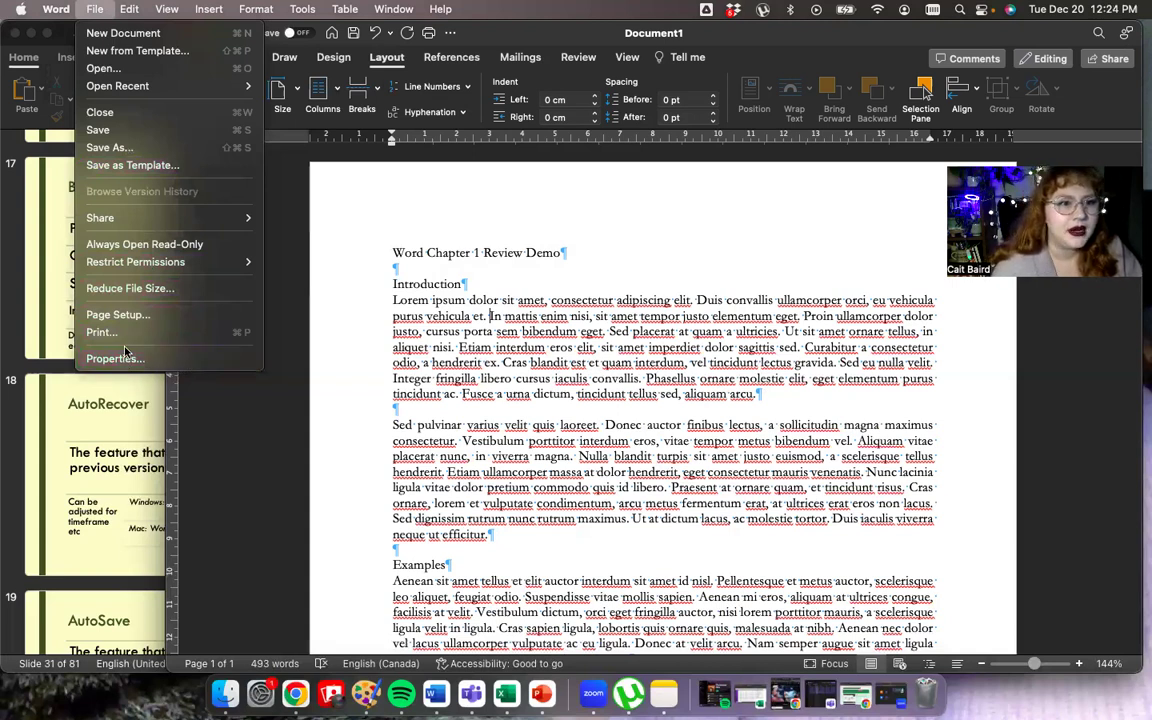
mouse_move(58, 8)
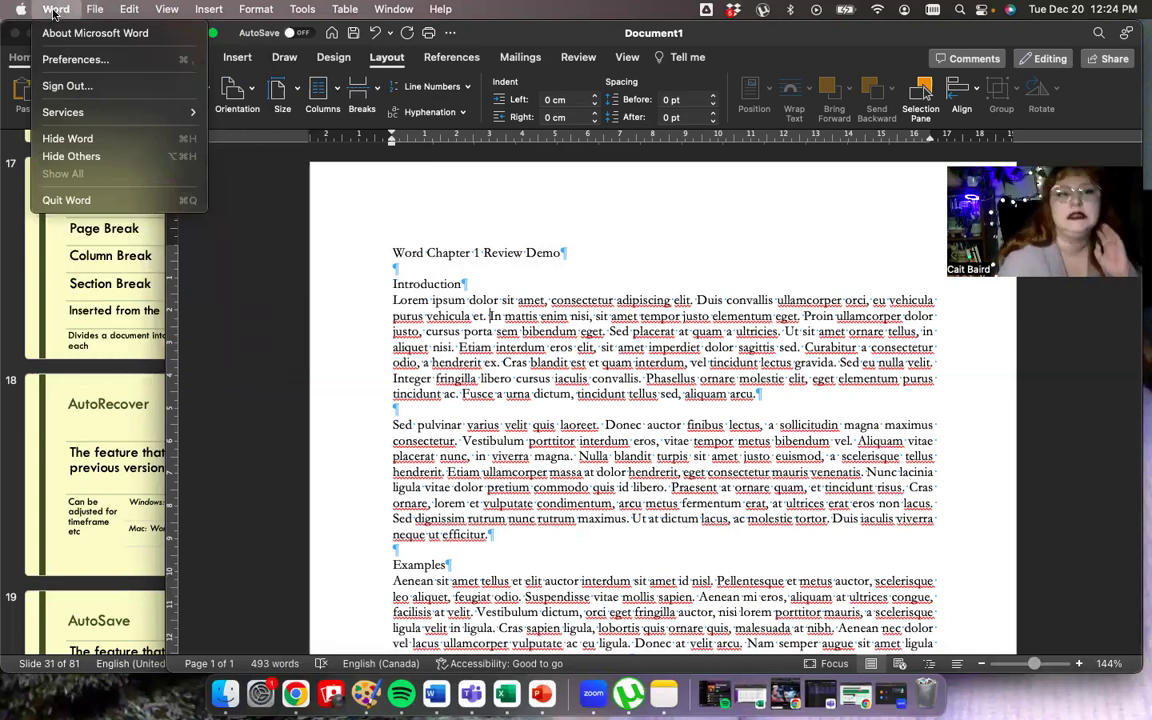
click(80, 59)
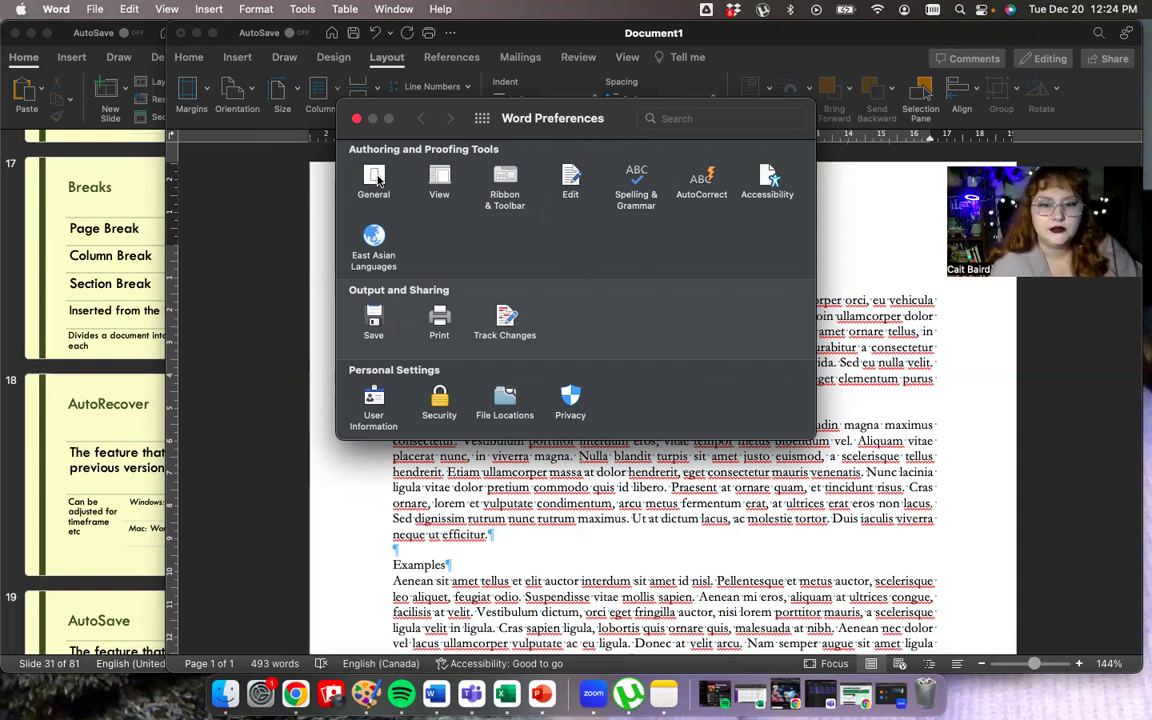
click(378, 182)
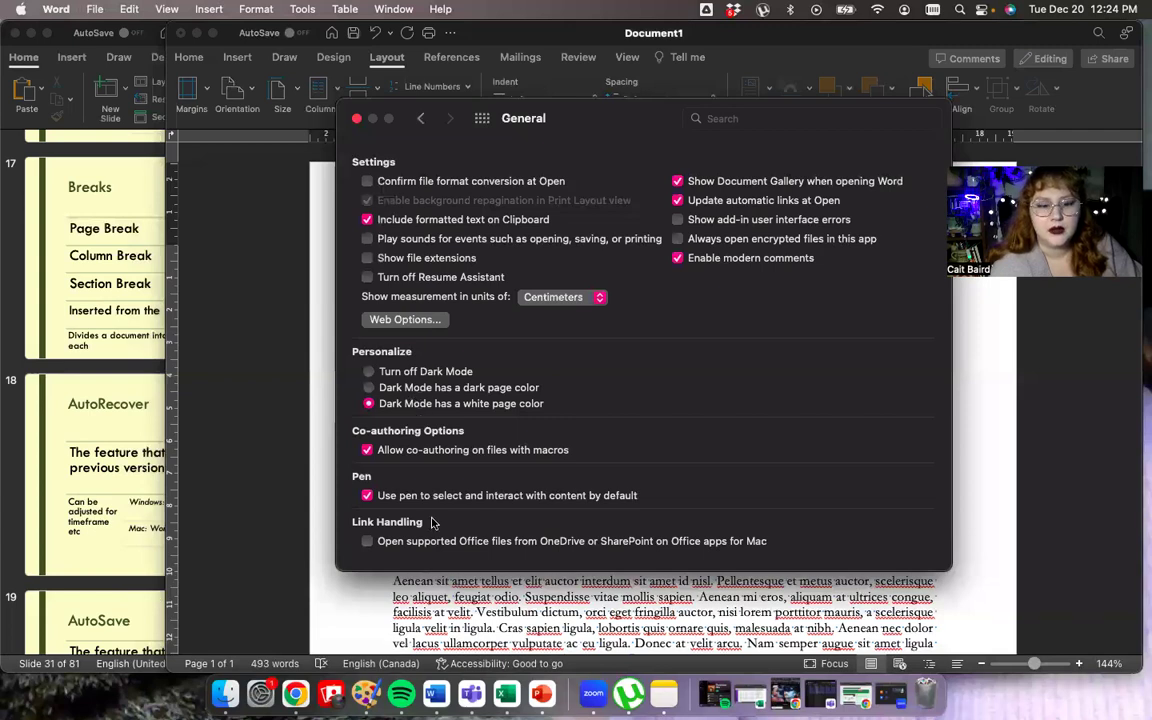
click(420, 121)
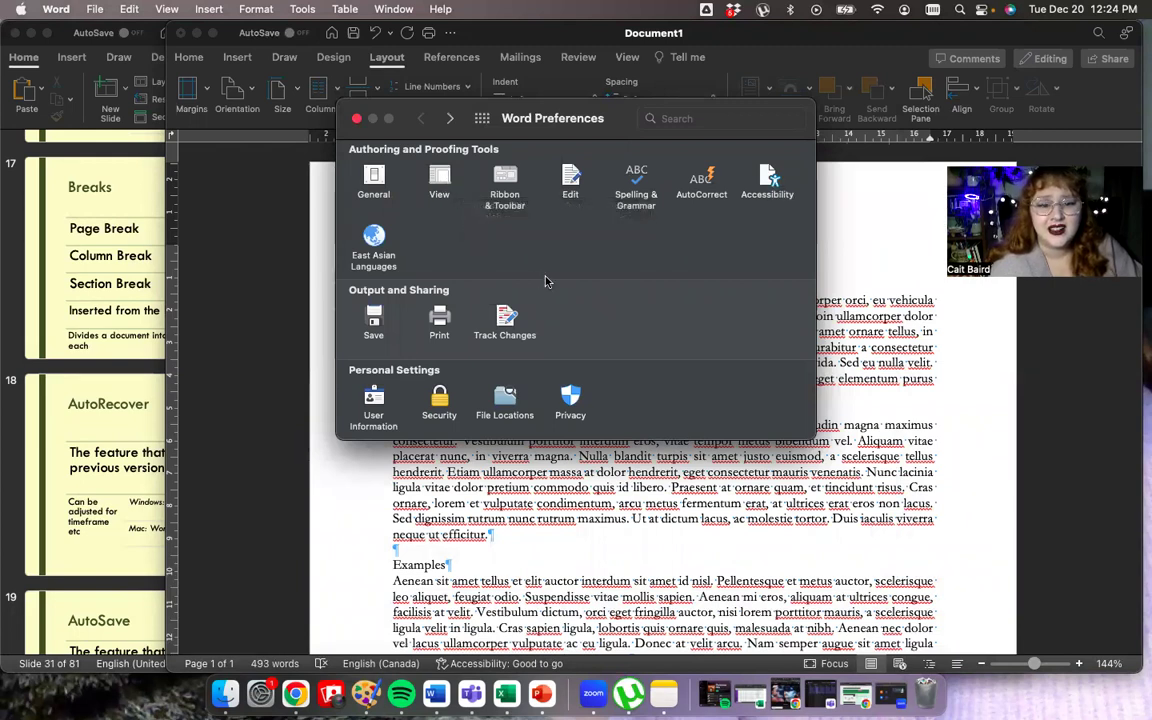
click(374, 318)
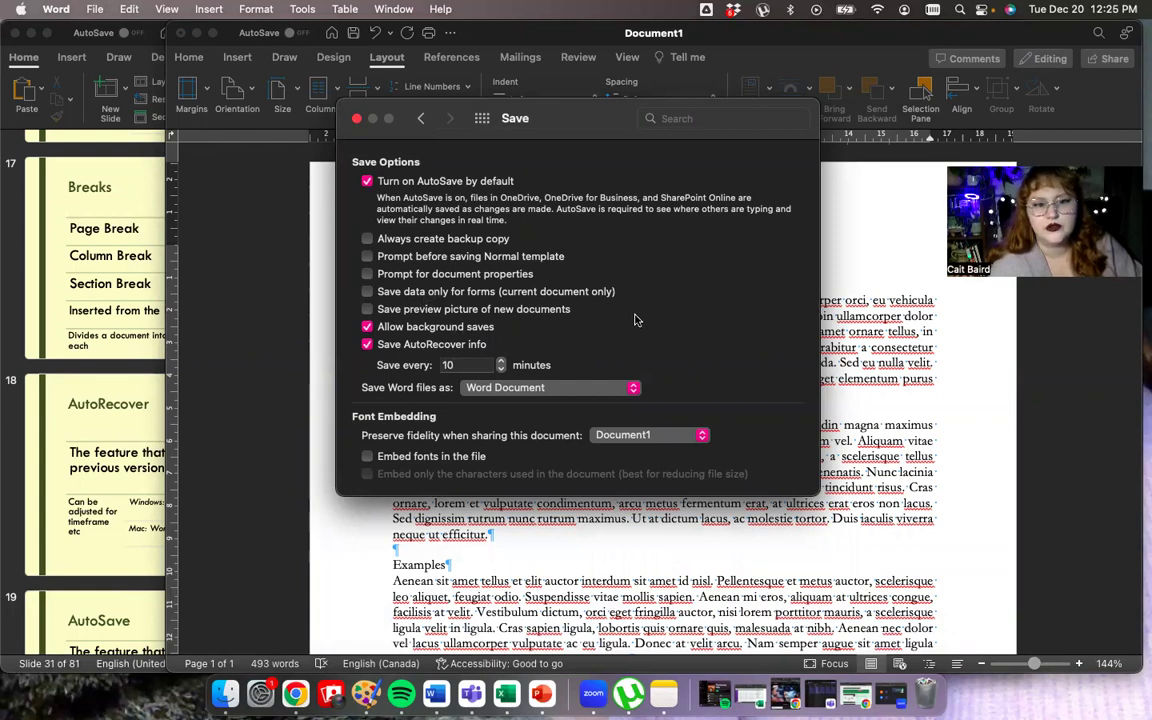
click(356, 120)
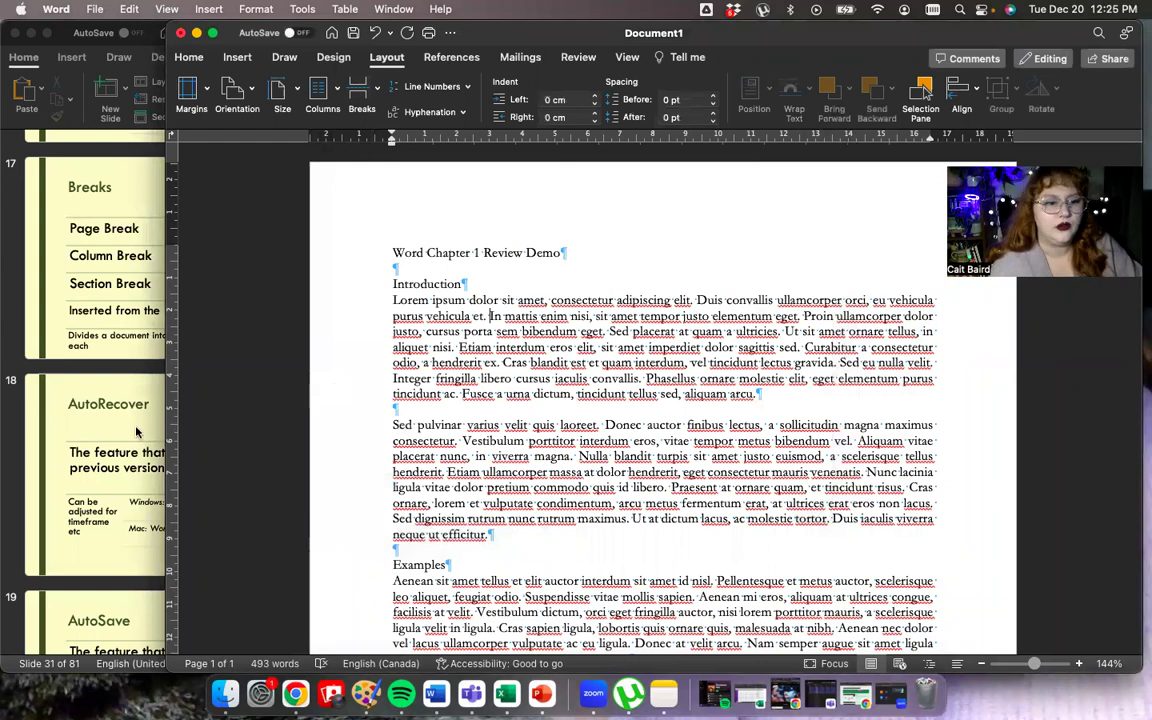
Step: Look ahead to the Text from File slide, widen the document window, and show the Text from File option without inserting a file
scroll(120, 440, down, 10)
scroll(104, 448, down, 2)
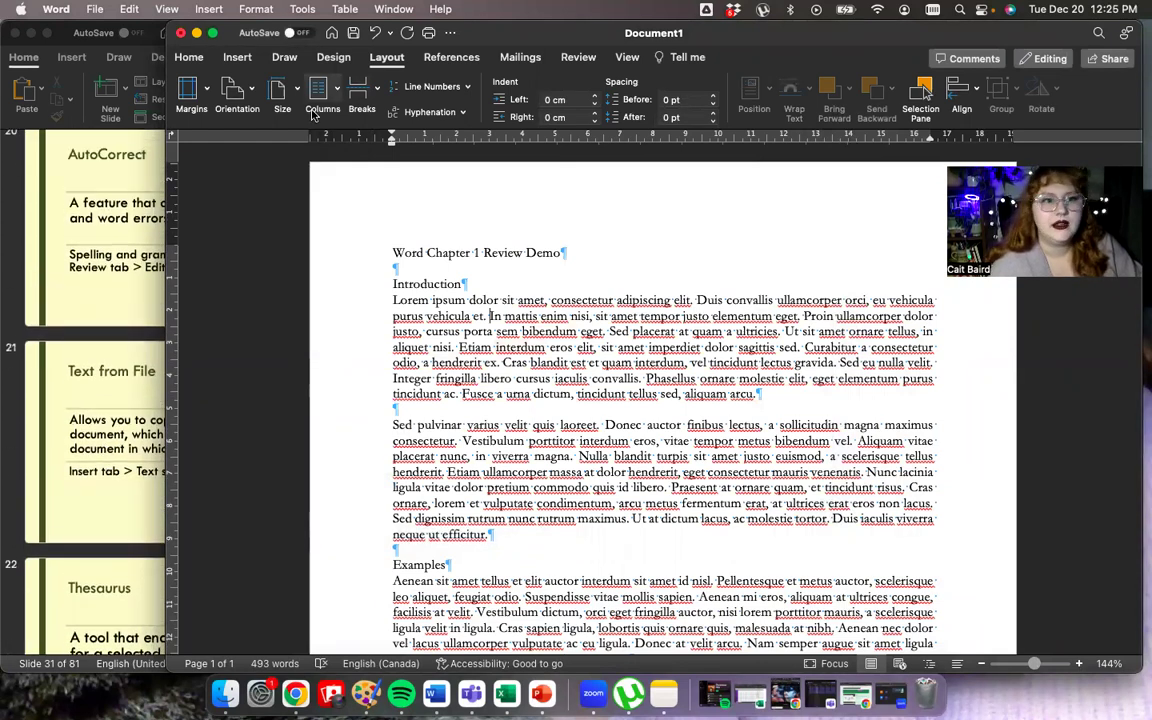
click(238, 58)
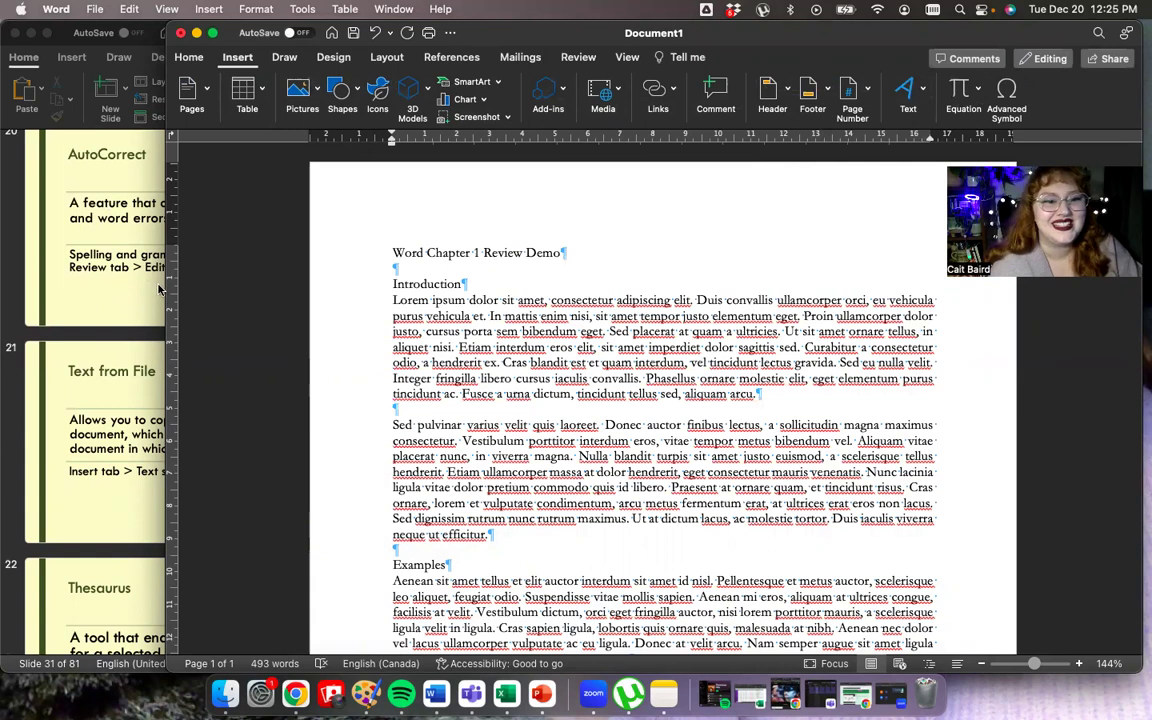
drag(165, 288, 19, 293)
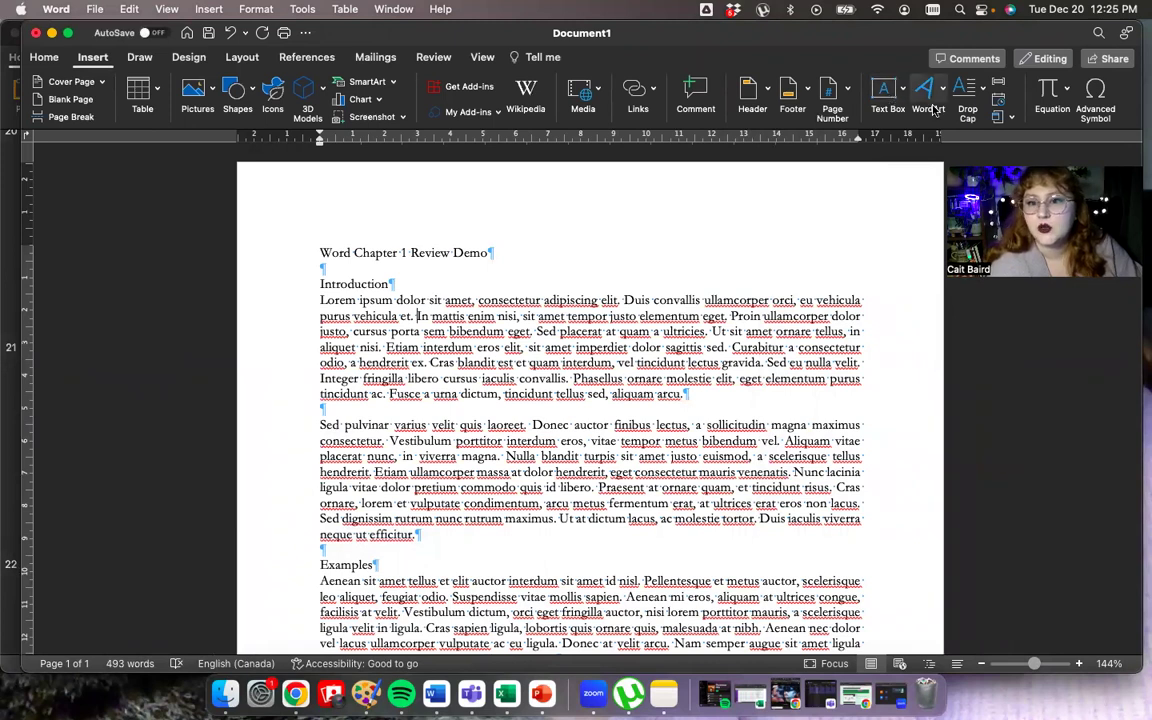
click(1012, 118)
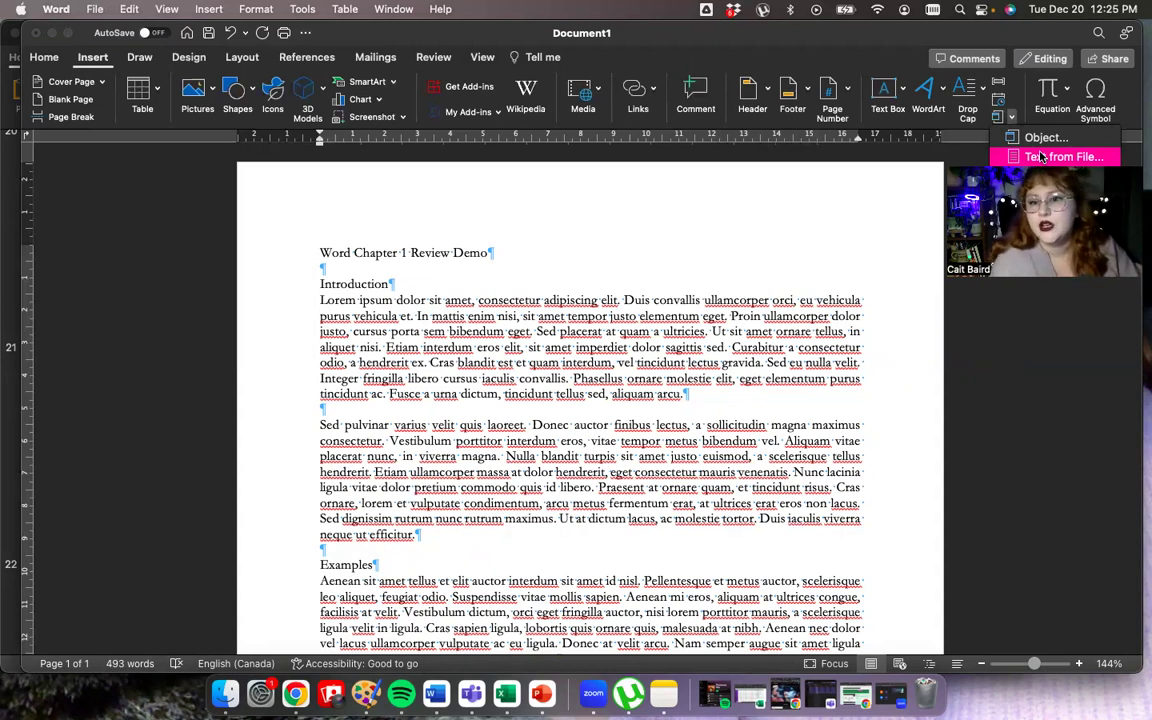
click(913, 39)
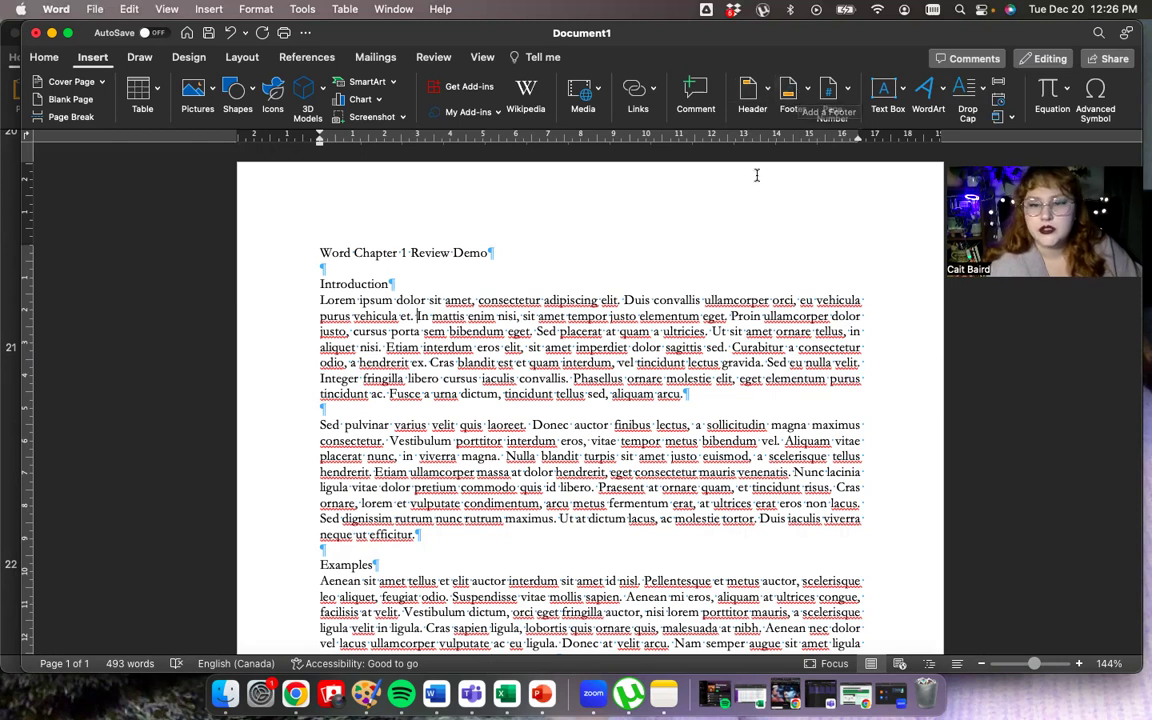
Step: Open the page header for editing and switch to the footer
click(638, 190)
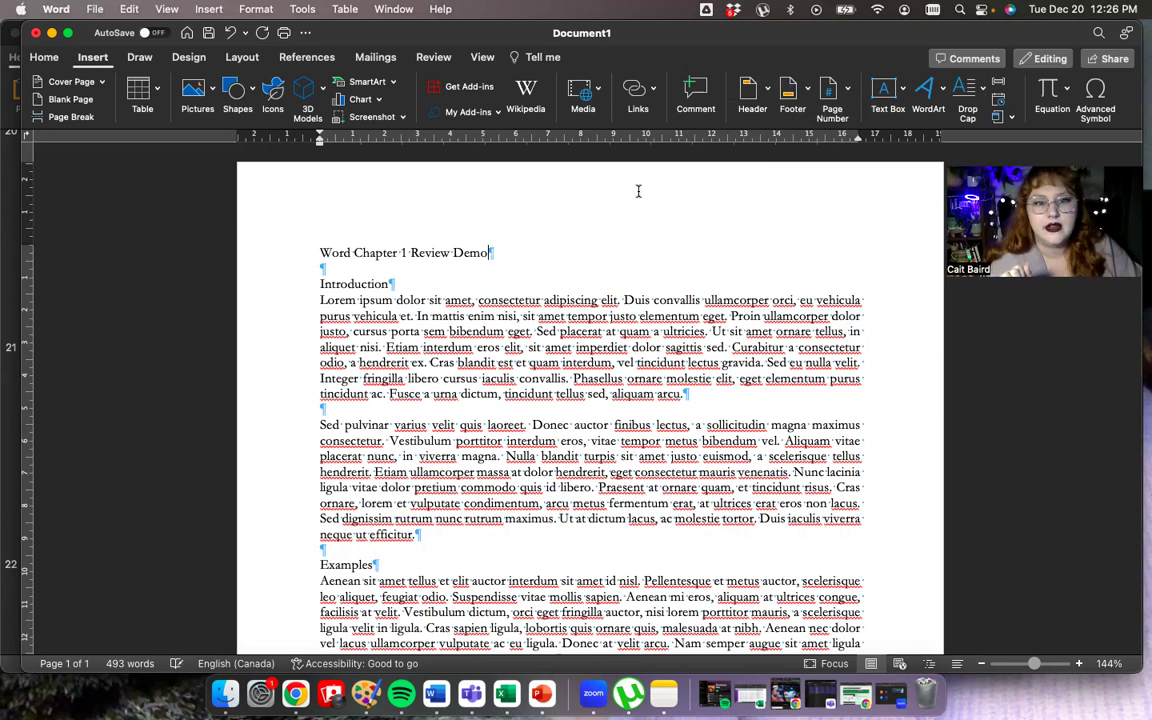
double_click(638, 190)
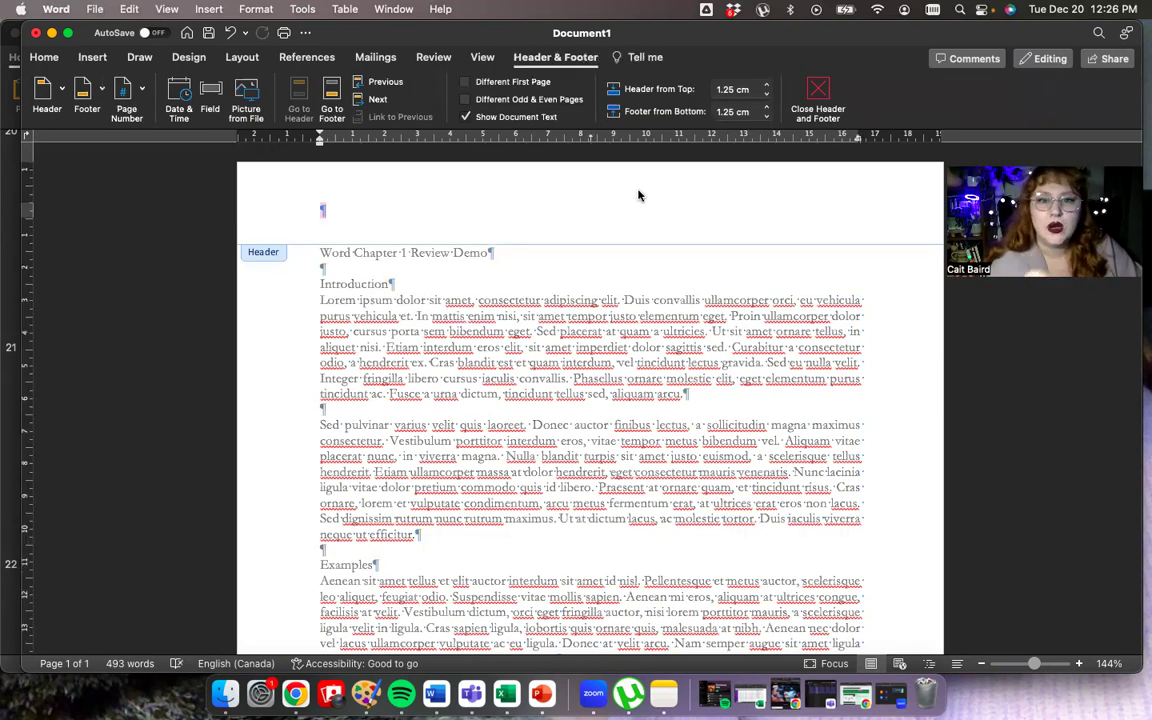
drag(746, 36, 748, 56)
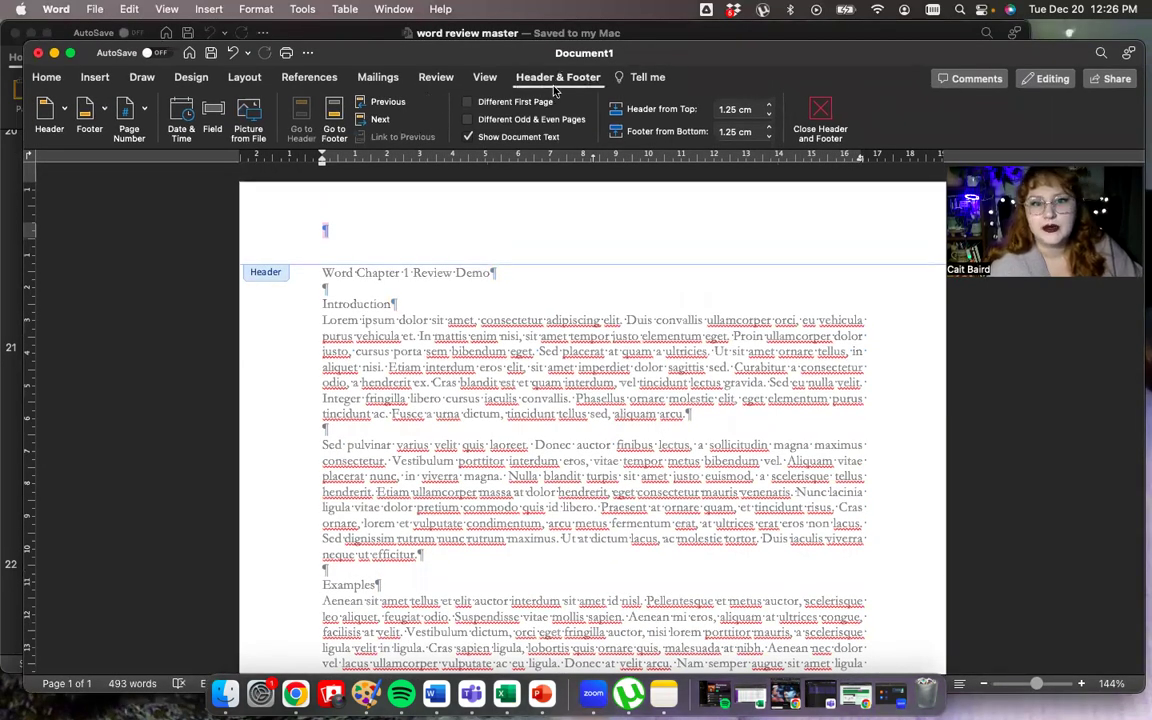
drag(555, 90, 552, 72)
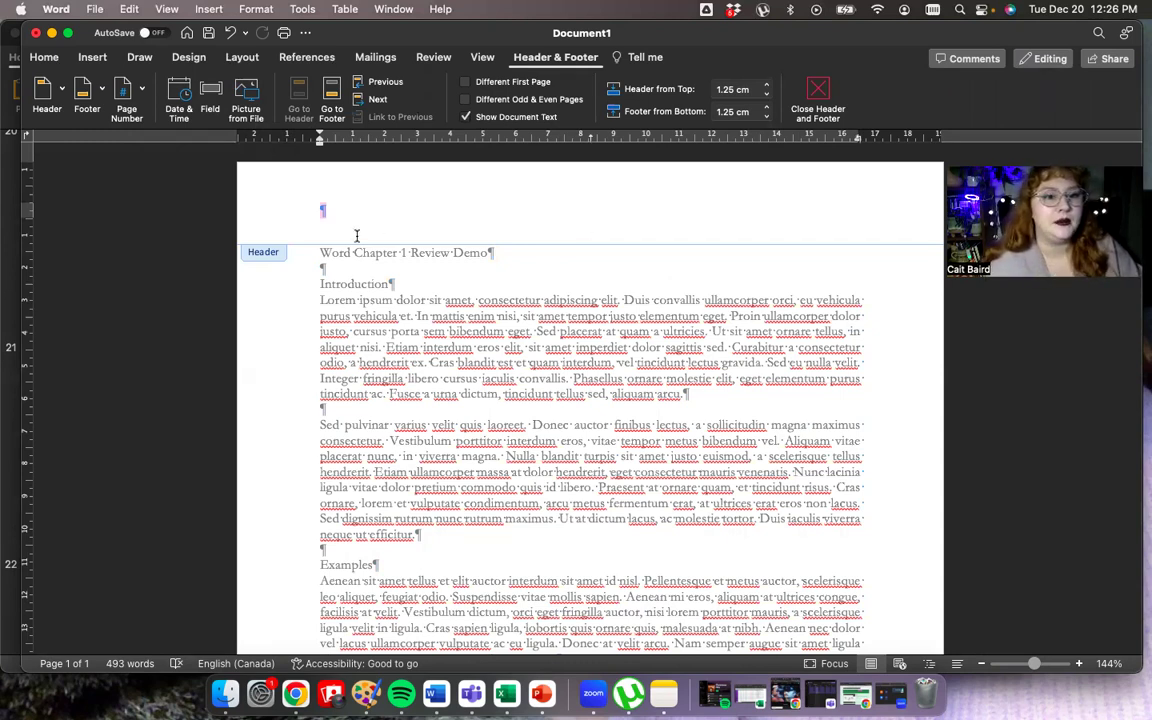
click(331, 90)
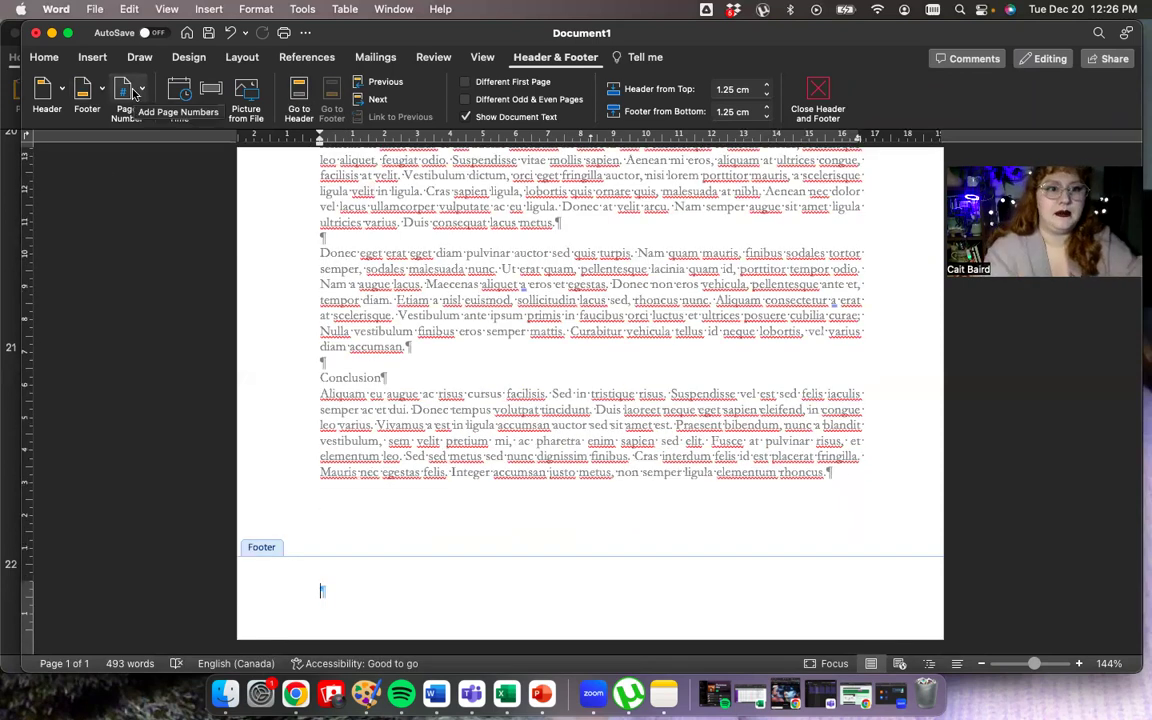
Step: Browse the categories and field names available for insertion in the footer, and cancel without inserting a field
click(210, 95)
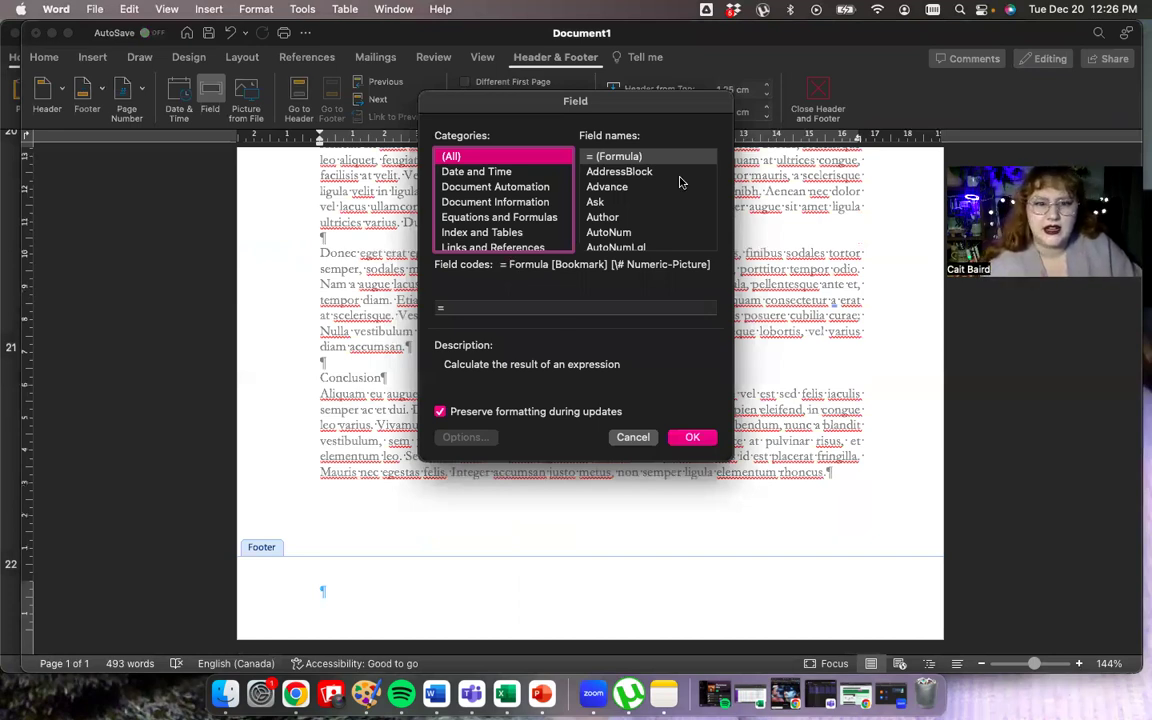
scroll(547, 214, down, 3)
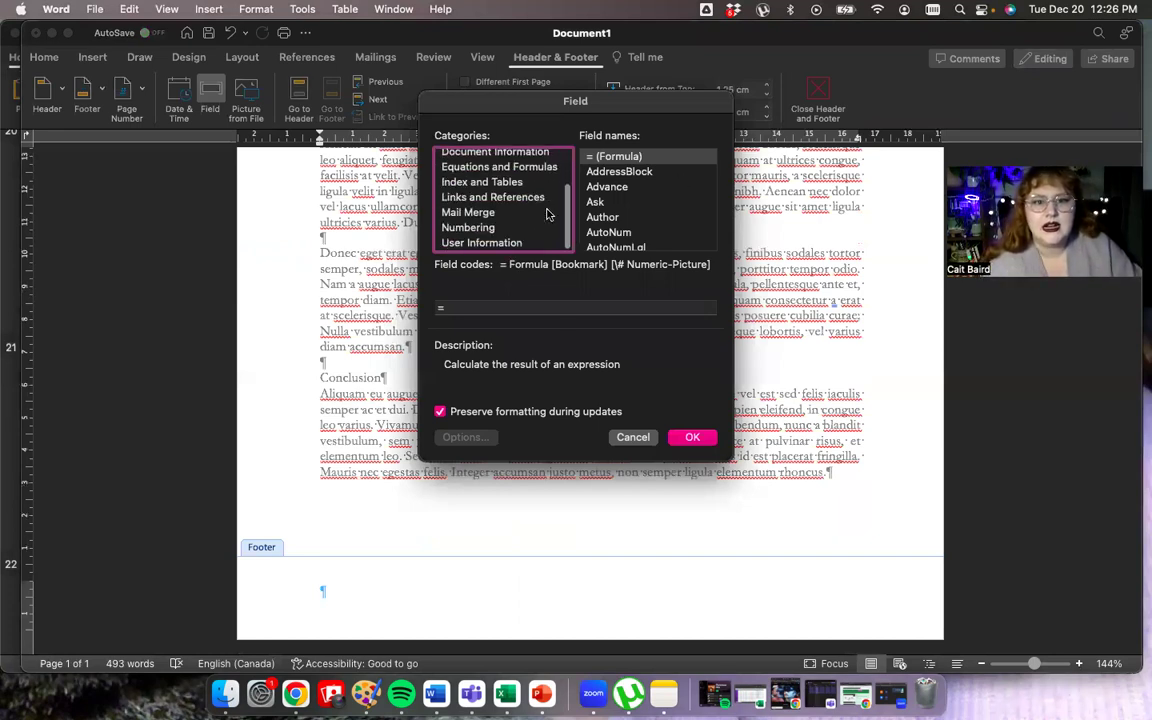
scroll(546, 200, up, 3)
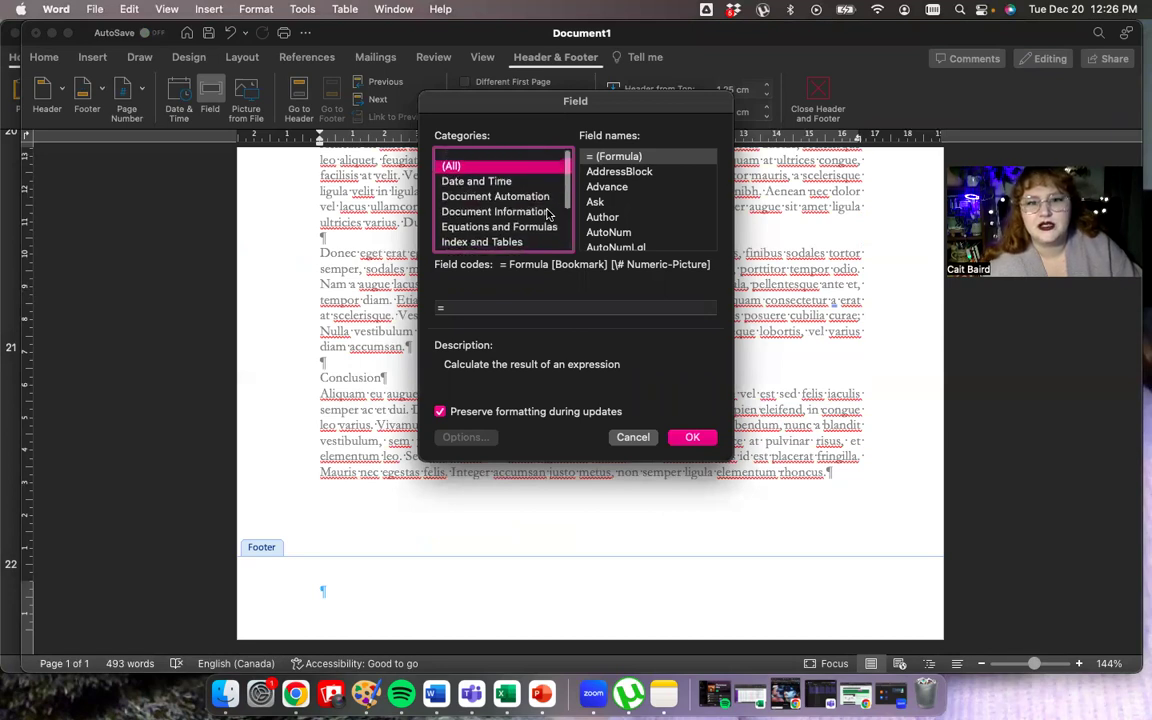
scroll(648, 180, down, 3)
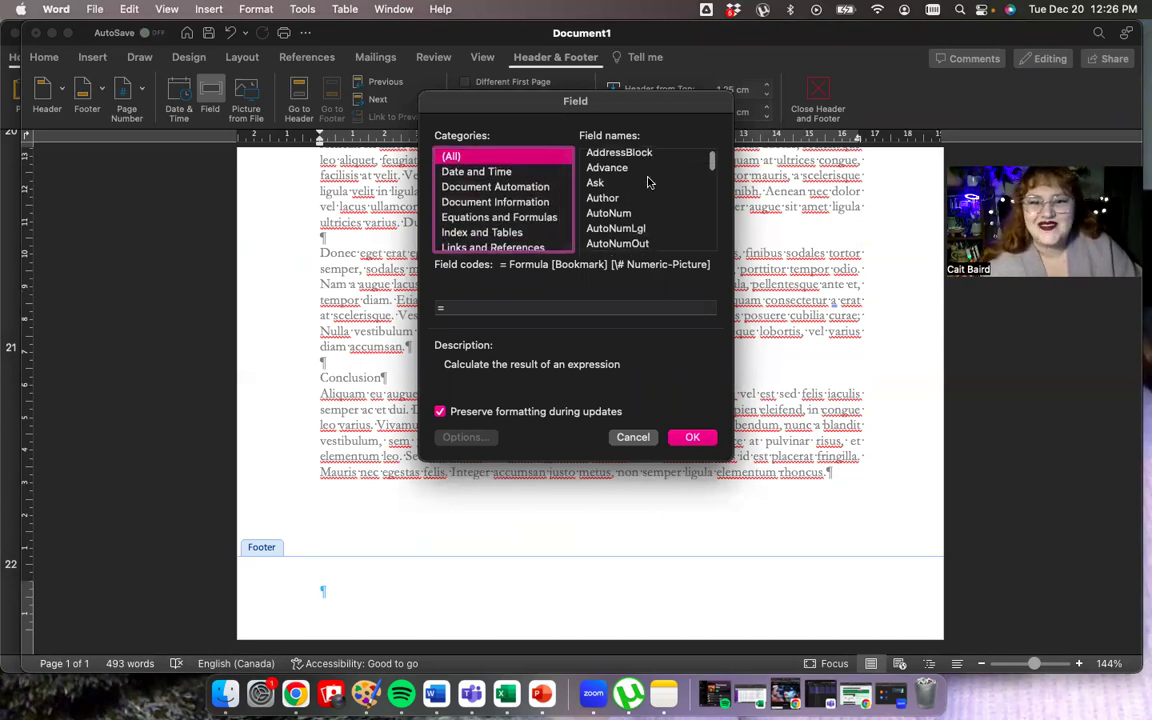
scroll(648, 181, down, 1)
scroll(648, 182, down, 4)
scroll(648, 181, down, 3)
scroll(648, 181, down, 4)
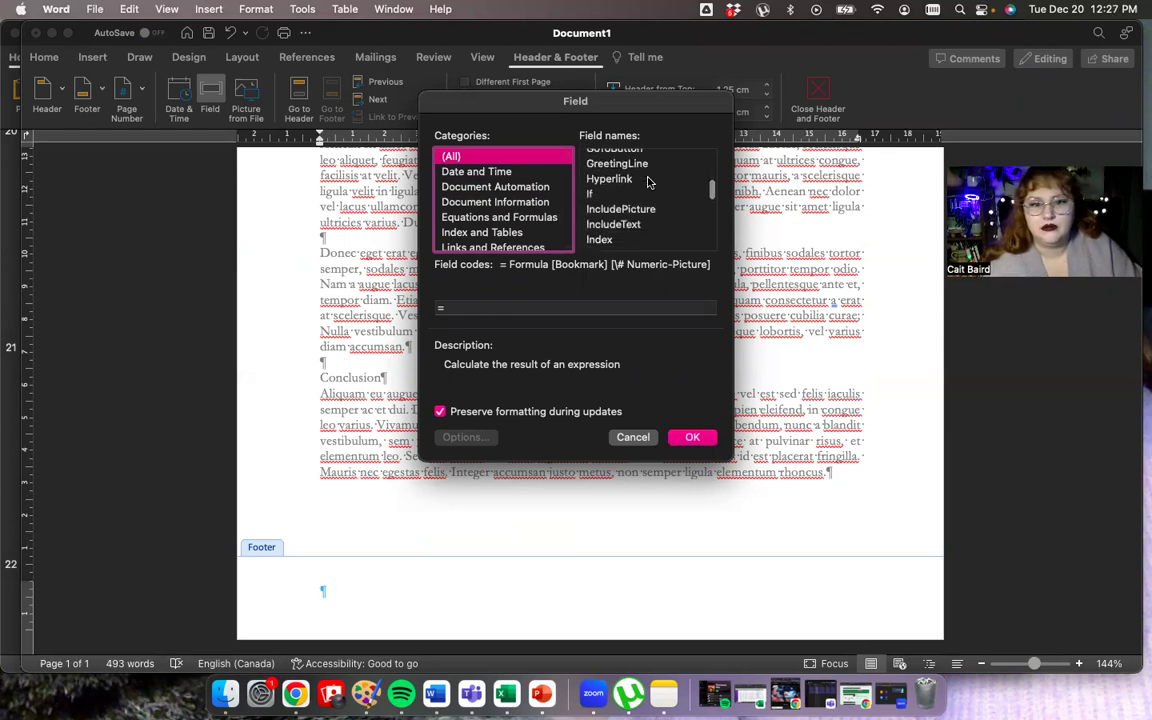
scroll(648, 182, down, 2)
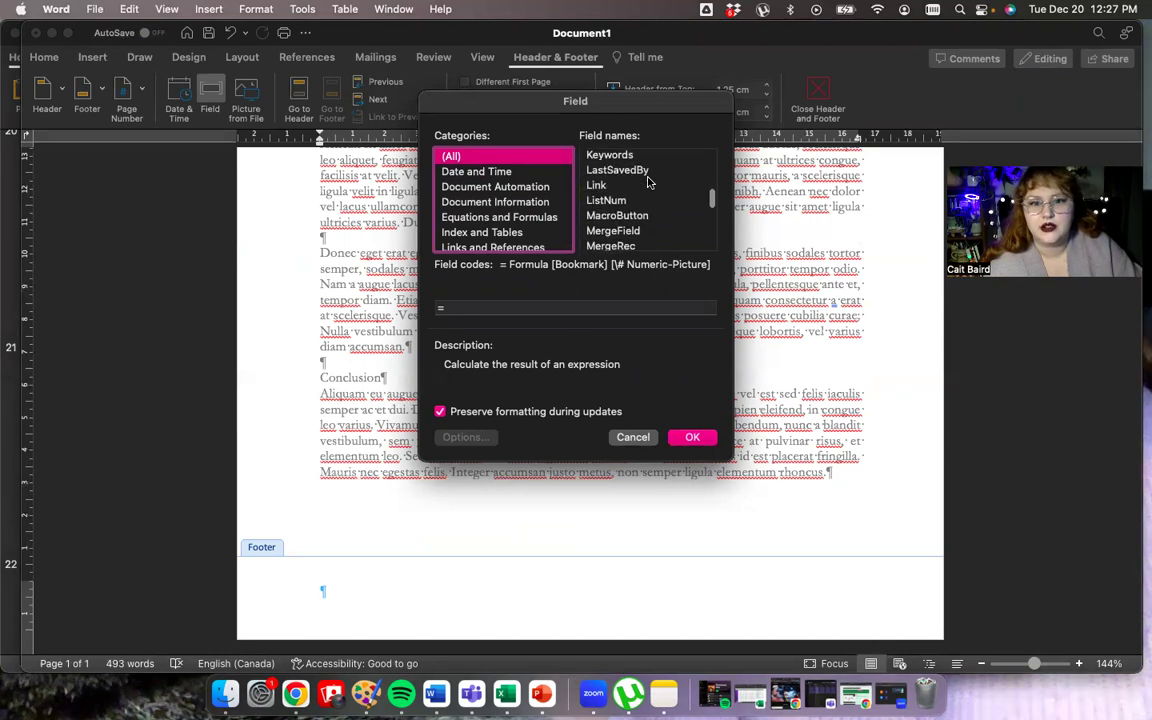
scroll(648, 182, up, 1)
scroll(648, 182, down, 6)
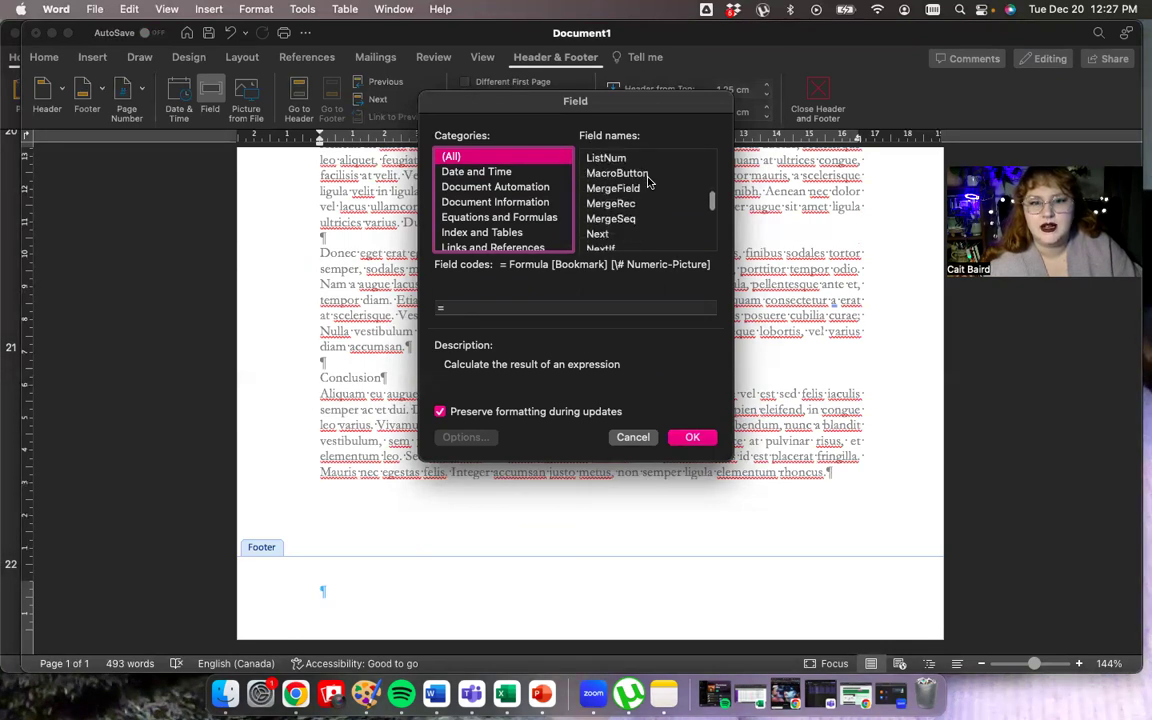
scroll(648, 182, down, 2)
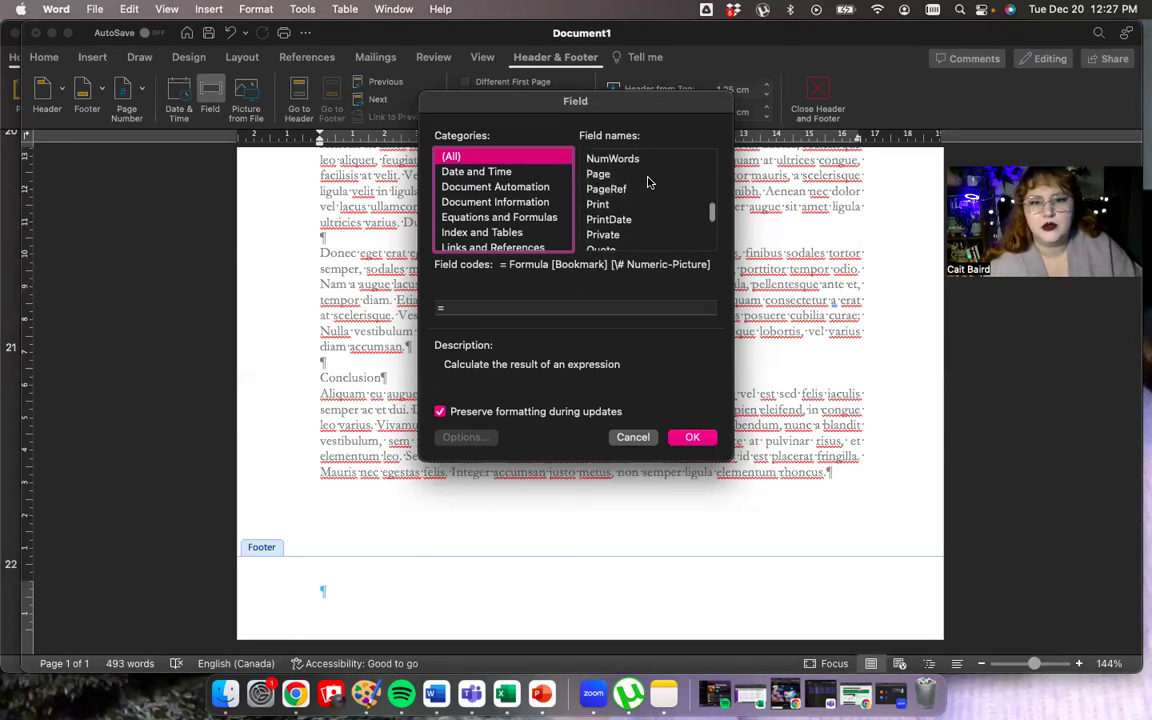
click(643, 438)
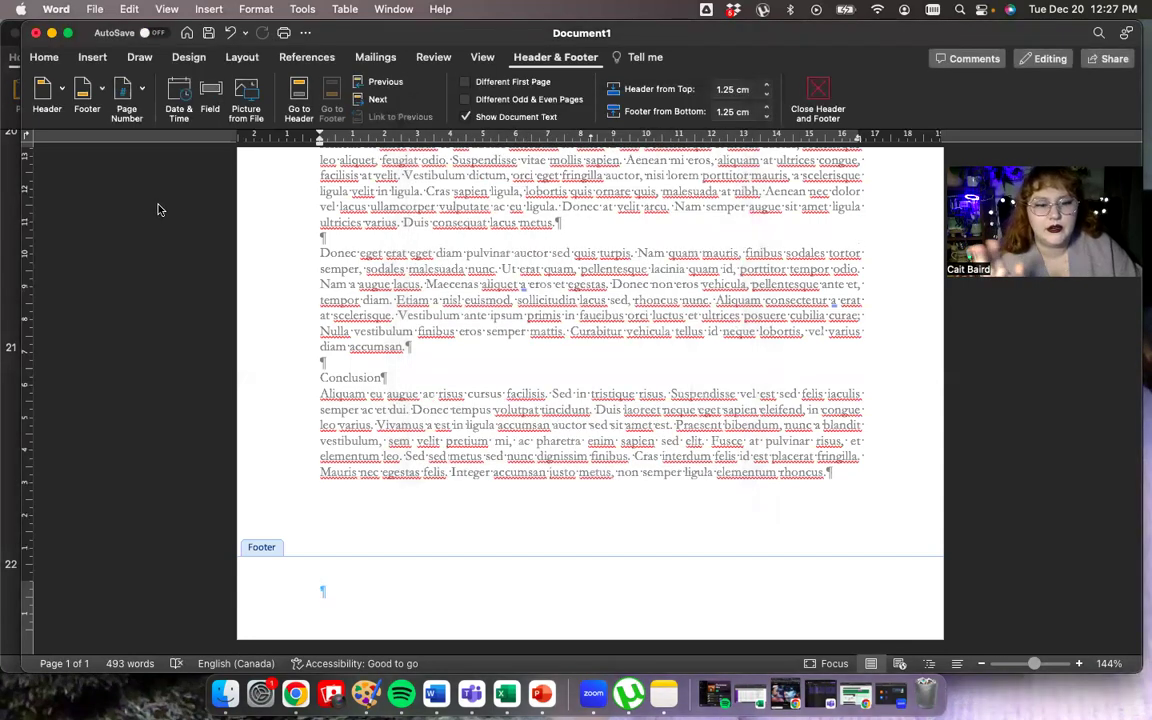
Step: Enter the author's first name and a tab in the footer, add a right-aligned page number shown on the first page, and close the footer
text(Caitlin)
key(Tab)
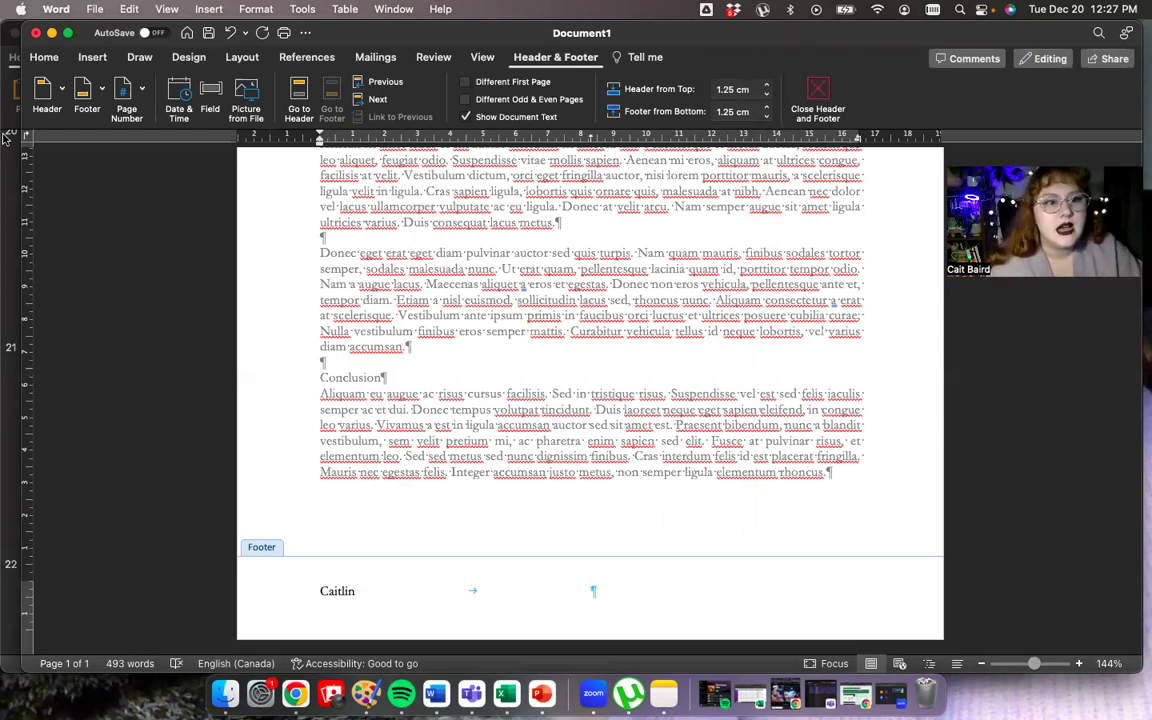
click(132, 93)
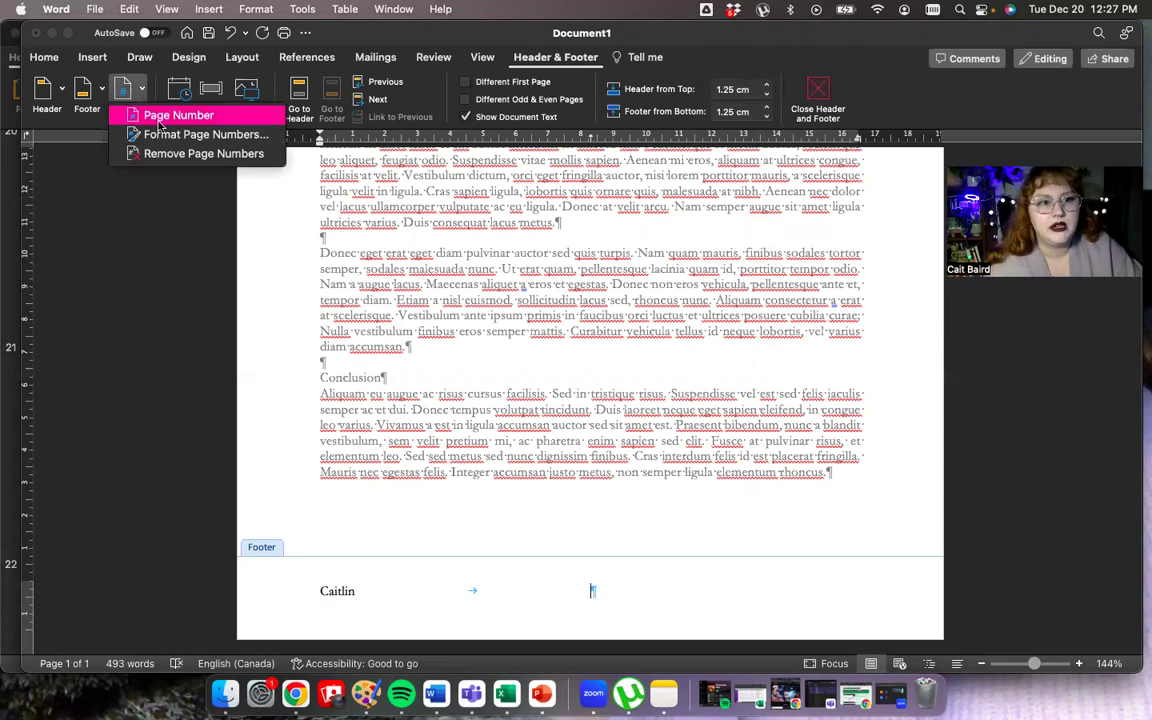
click(160, 116)
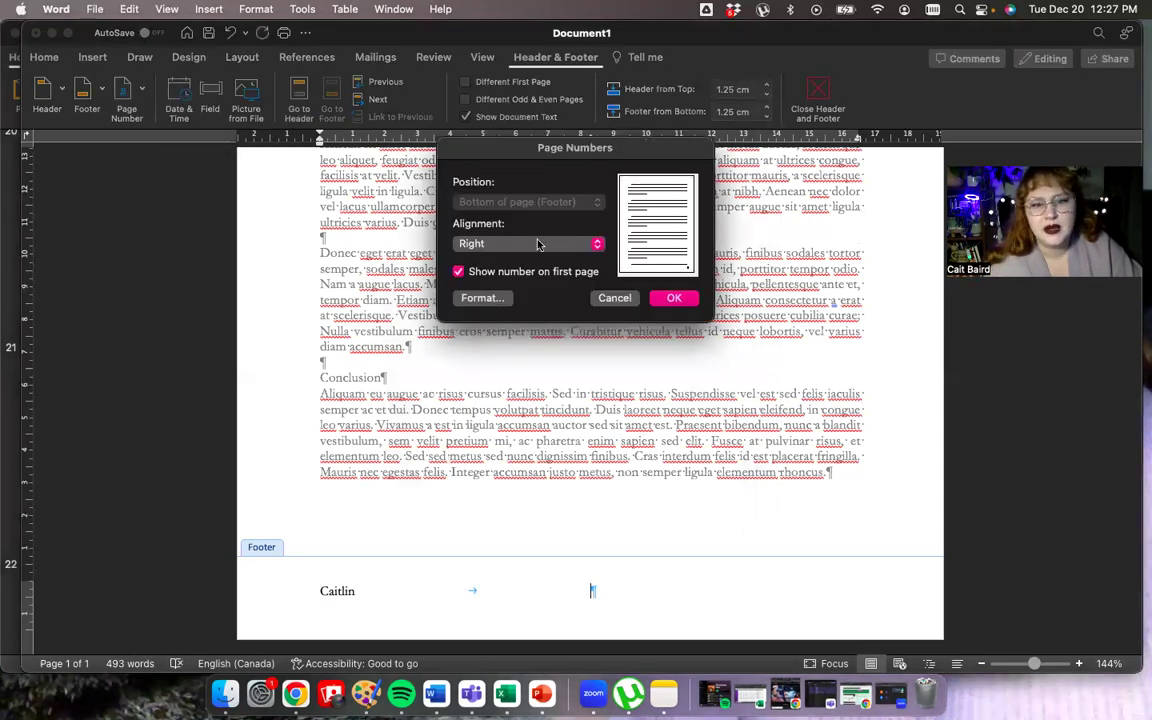
click(486, 249)
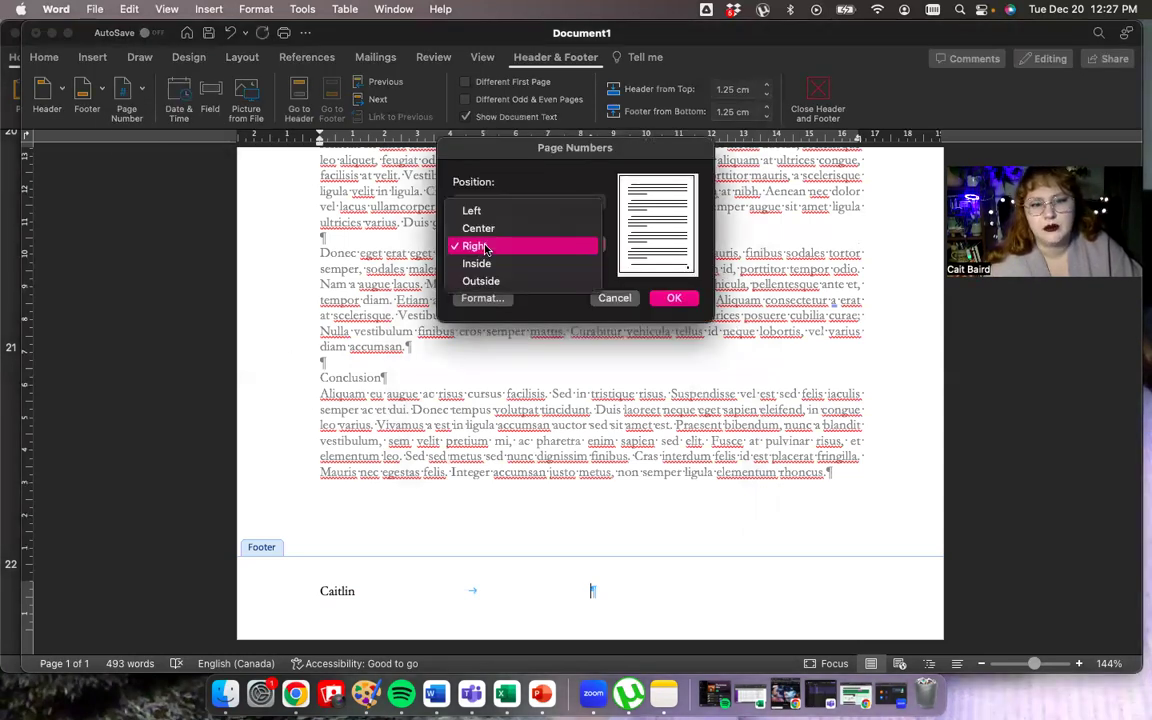
click(486, 247)
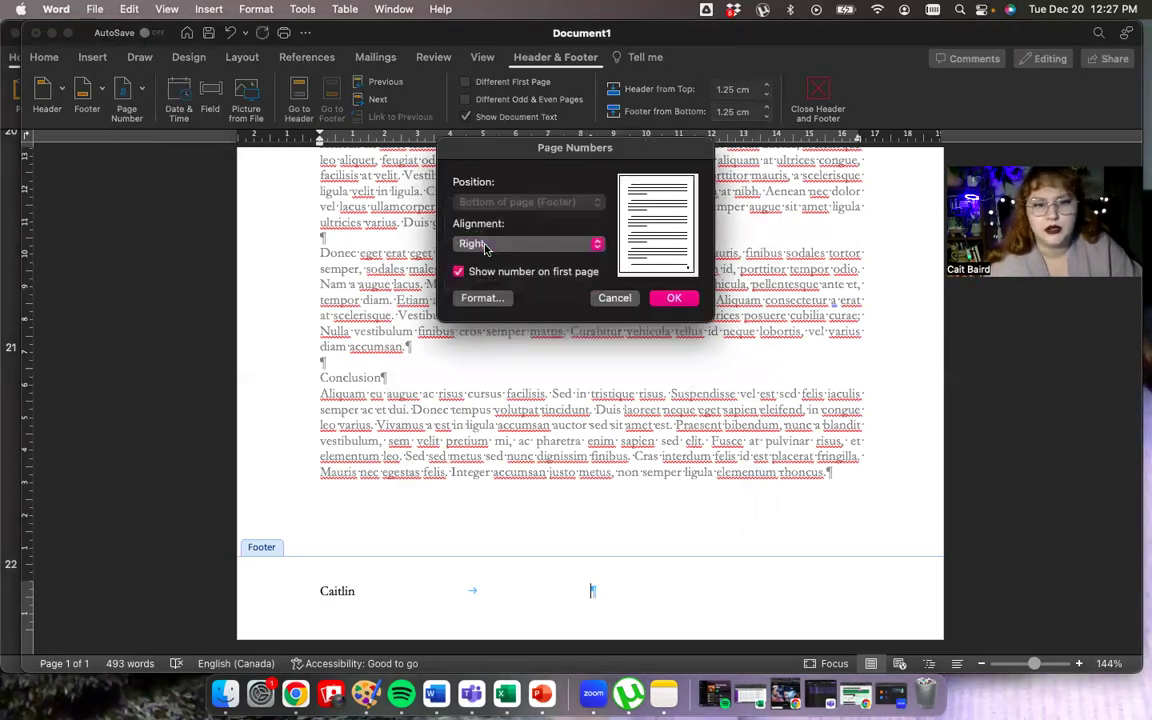
click(674, 298)
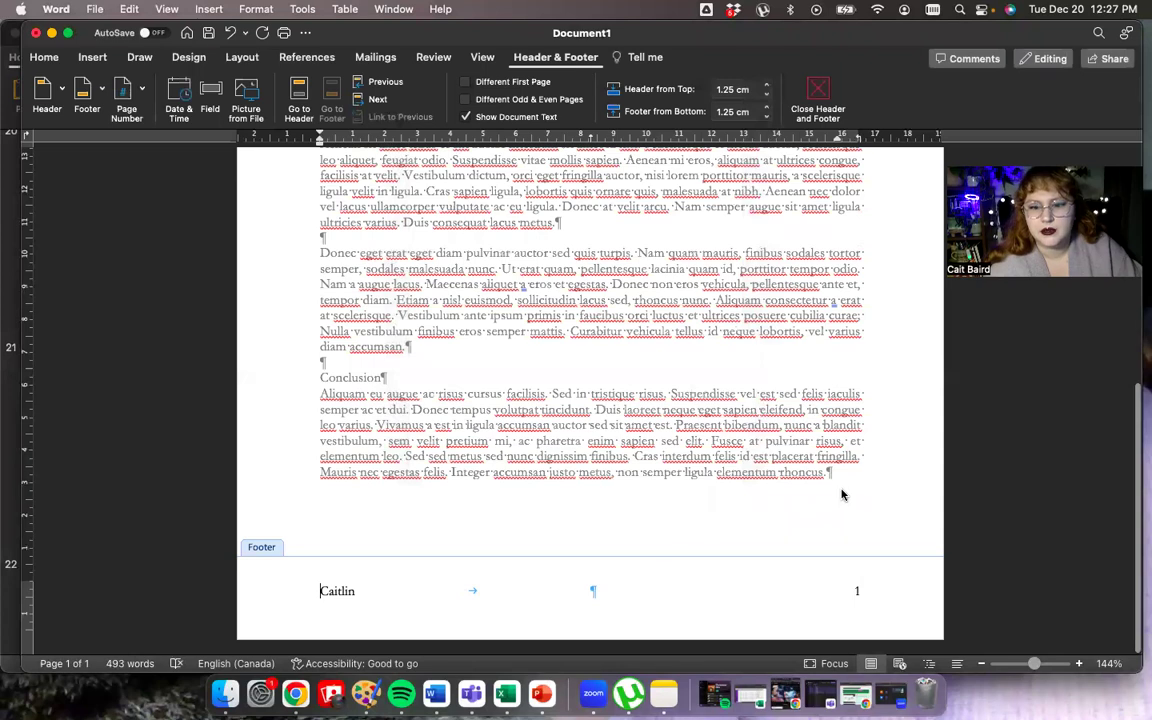
click(816, 95)
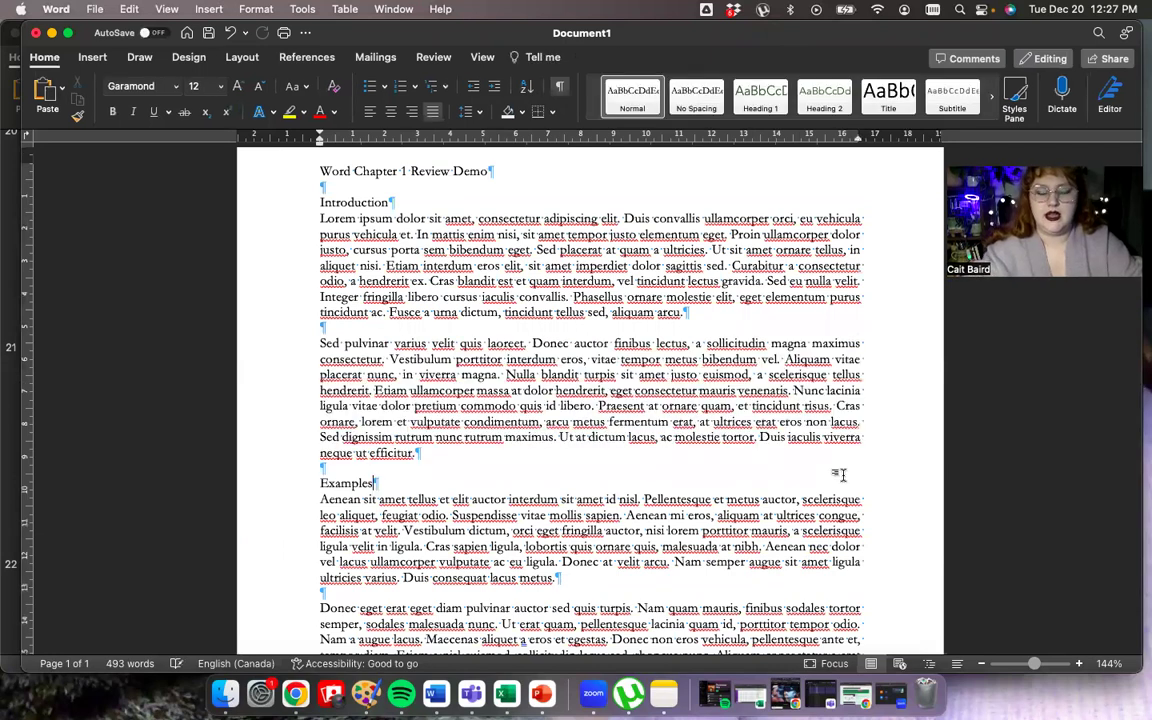
Step: Add a page break after the Conclusion paragraph to check the footer on page 2, and remove the break
scroll(840, 475, down, 5)
scroll(843, 476, down, 2)
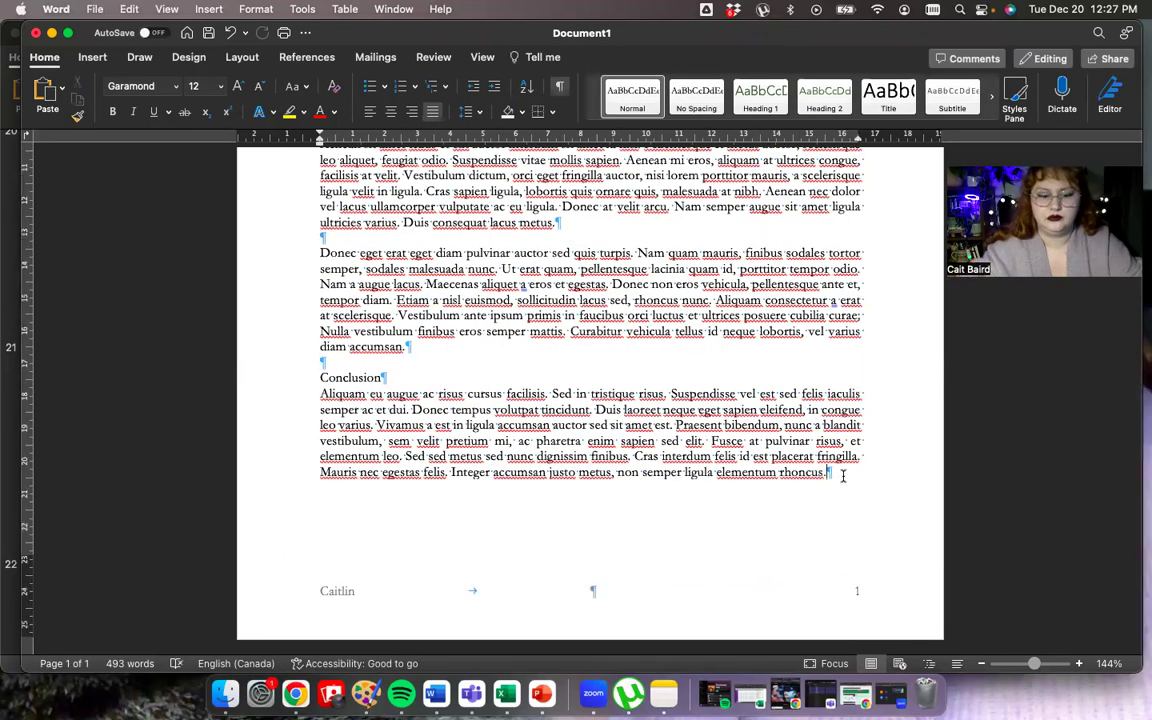
click(843, 476)
key(super+Return)
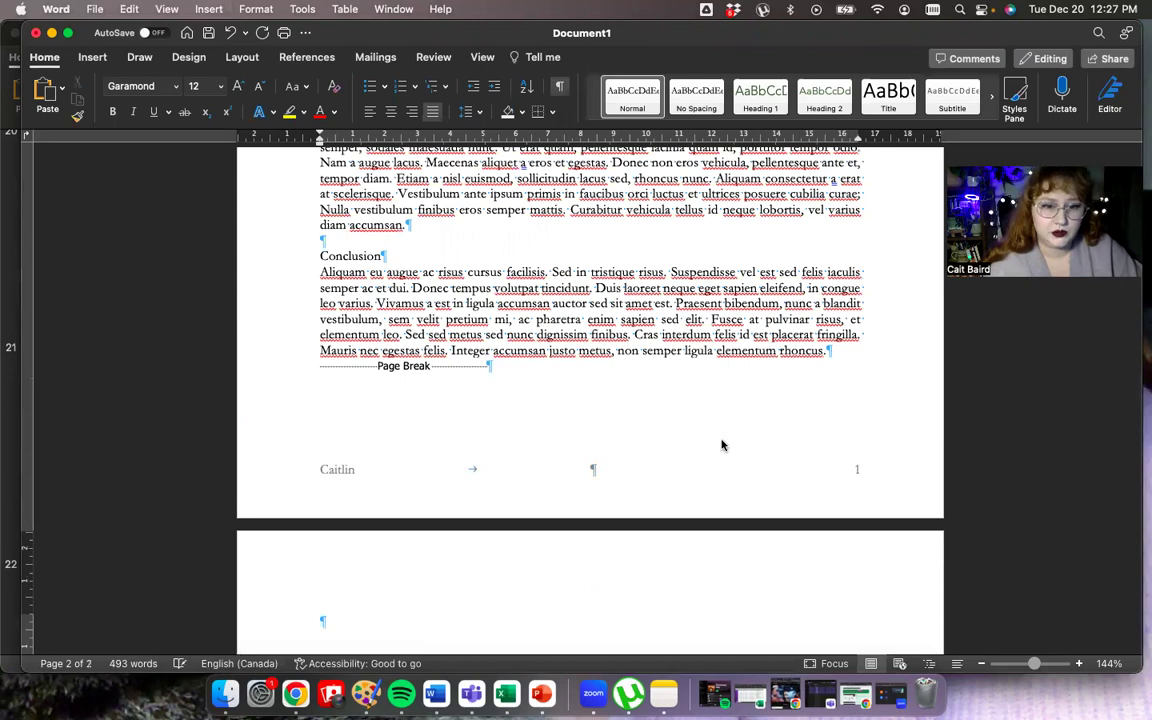
scroll(594, 432, down, 15)
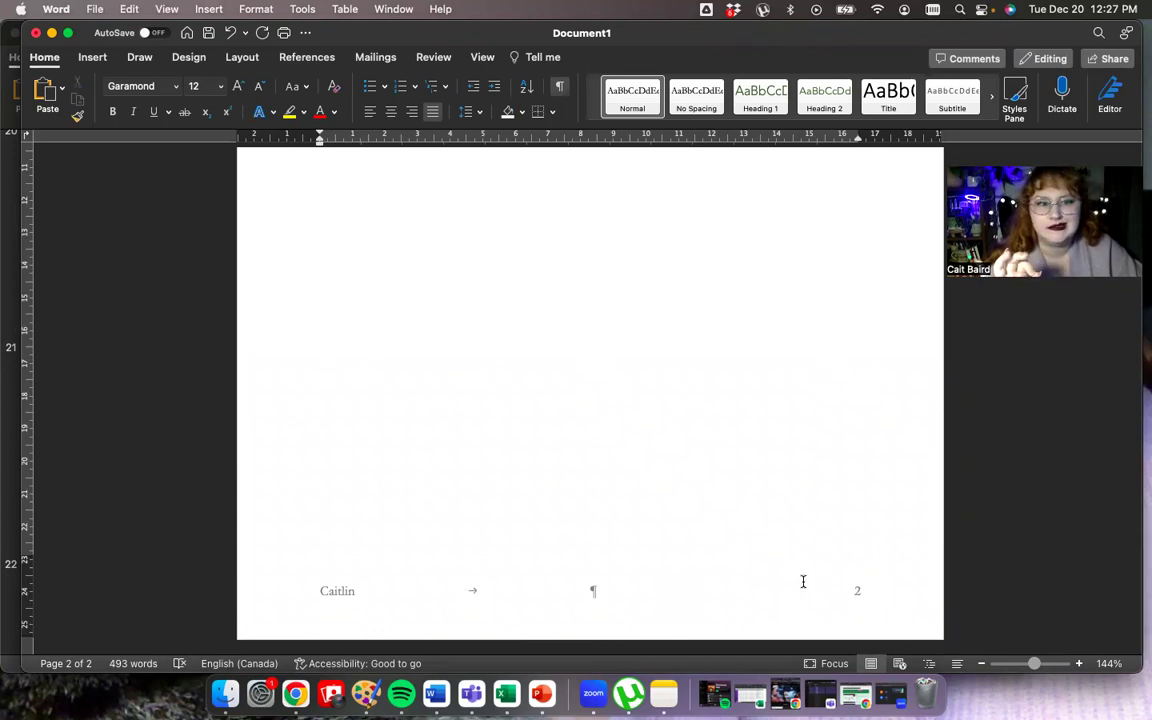
scroll(803, 581, up, 2)
scroll(803, 581, up, 3)
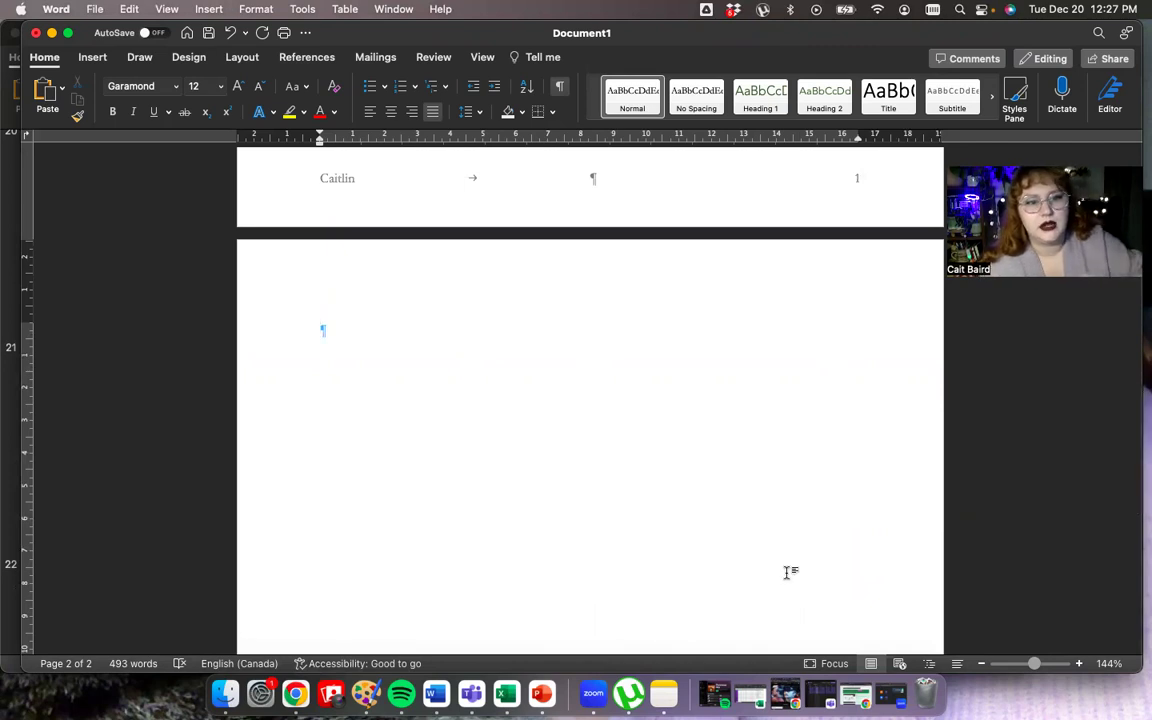
key(BackSpace)
scroll(787, 573, up, 2)
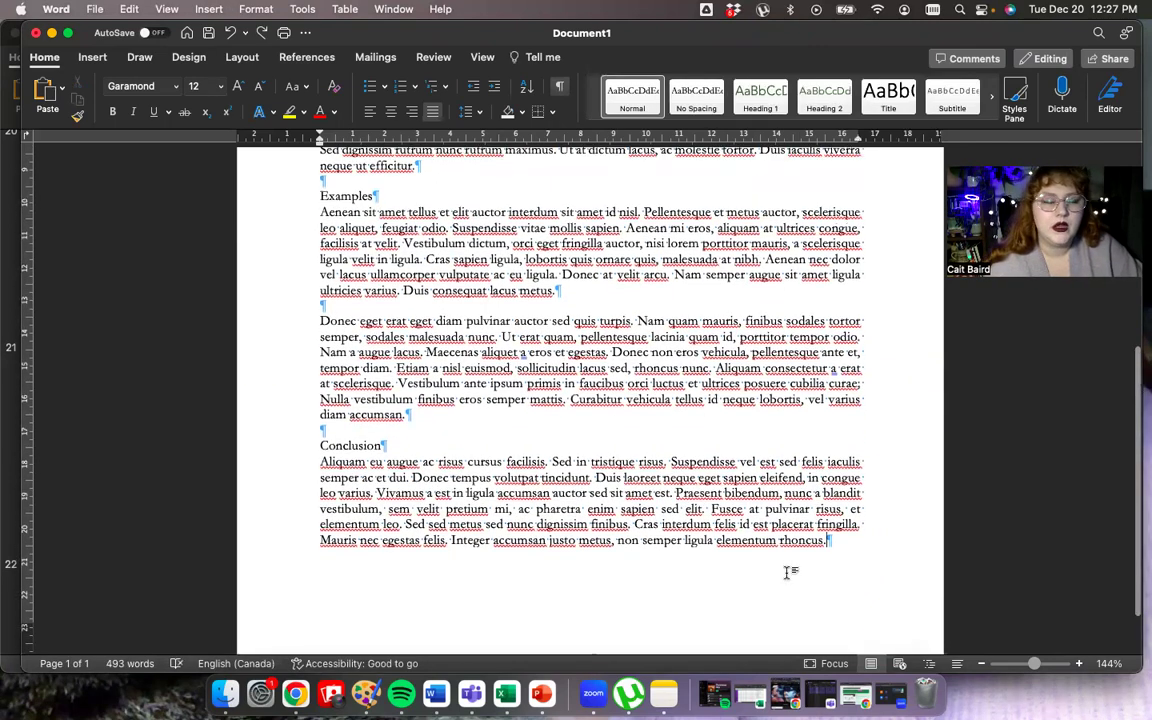
Step: Switch to the PowerPoint review deck, look ahead to the Thesaurus and Watermark slides, and return to the Word document
key(super+Tab)
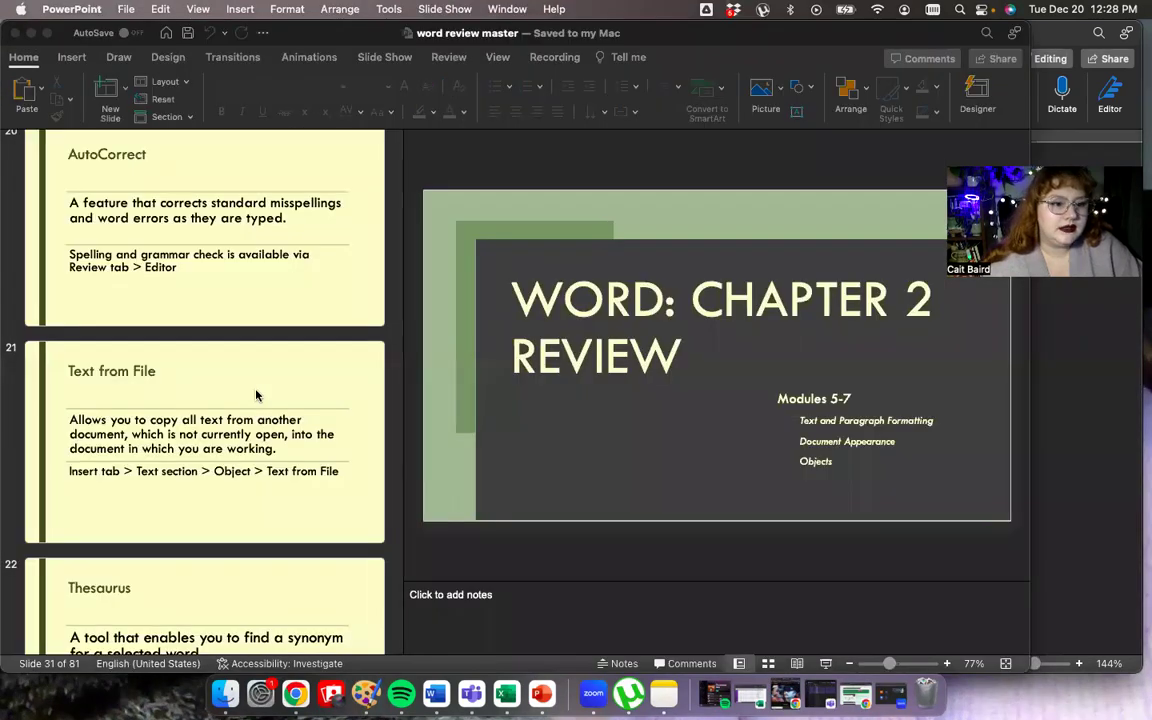
scroll(230, 349, down, 2)
scroll(256, 396, down, 3)
scroll(256, 396, down, 3)
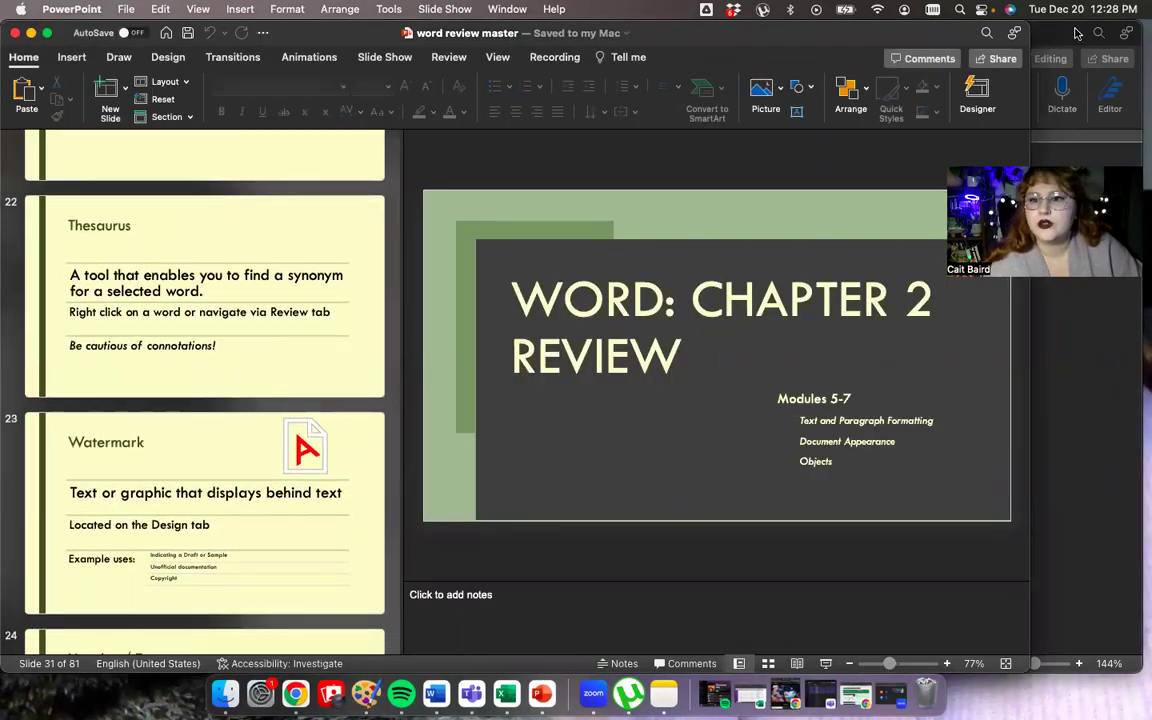
key(super+Tab)
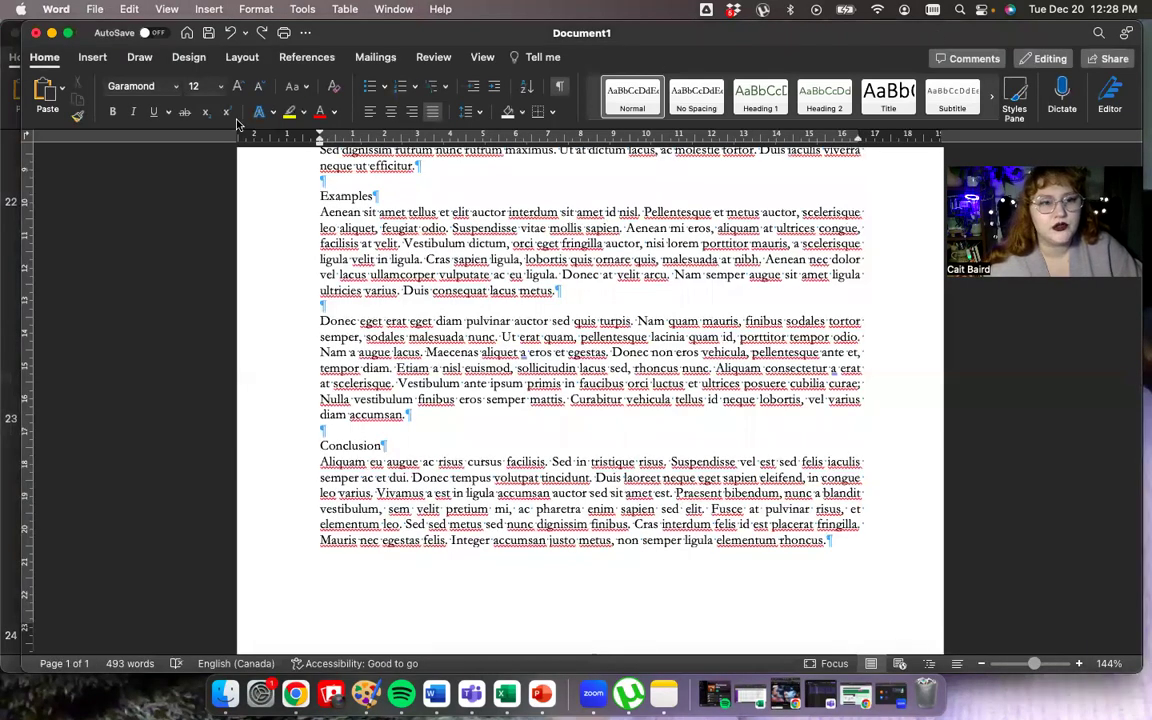
Step: Browse the custom and Office document themes in Word without applying one
click(189, 57)
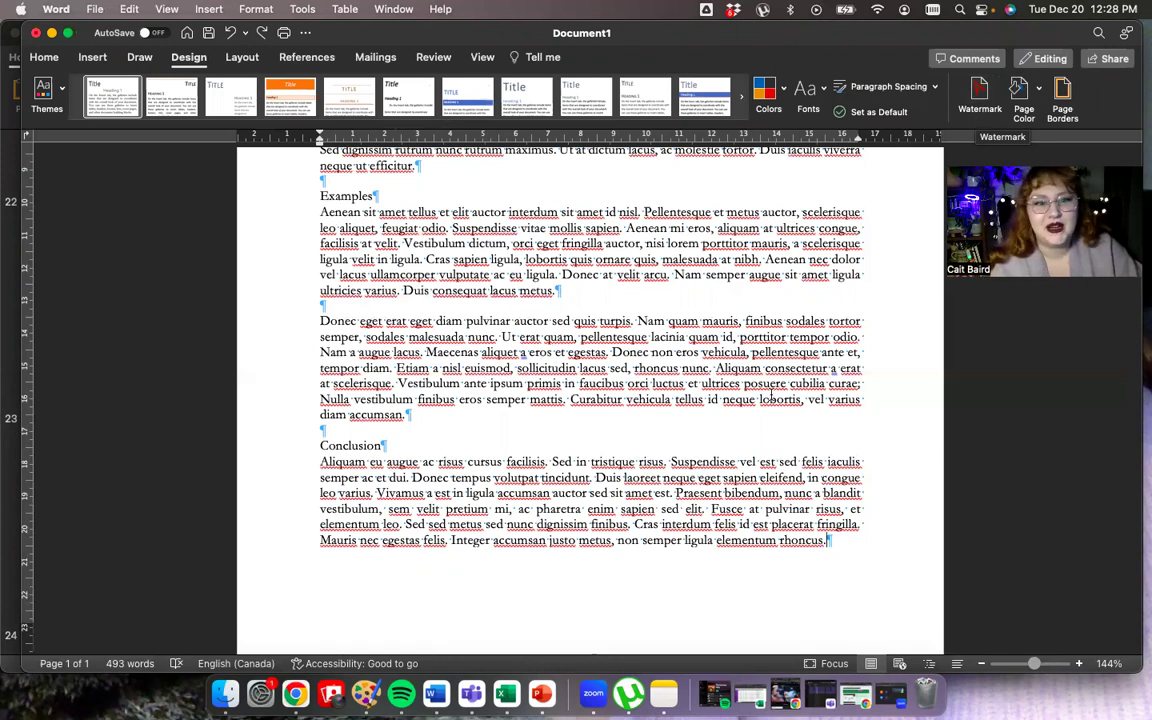
scroll(754, 437, up, 3)
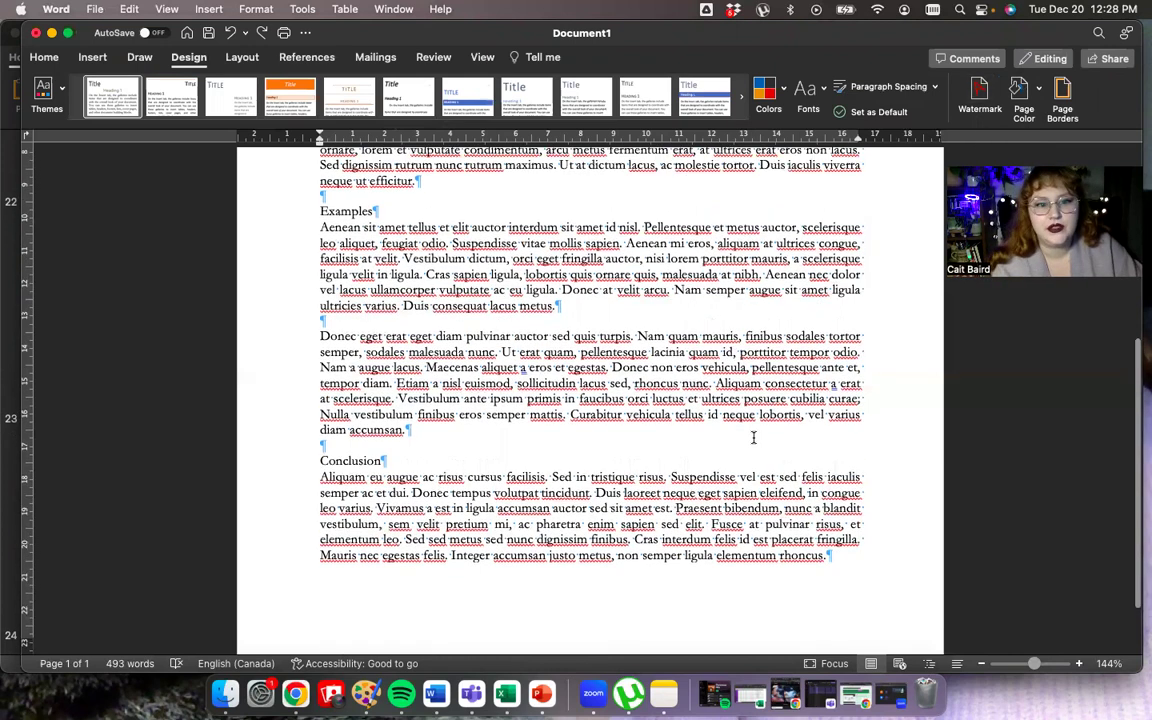
click(58, 91)
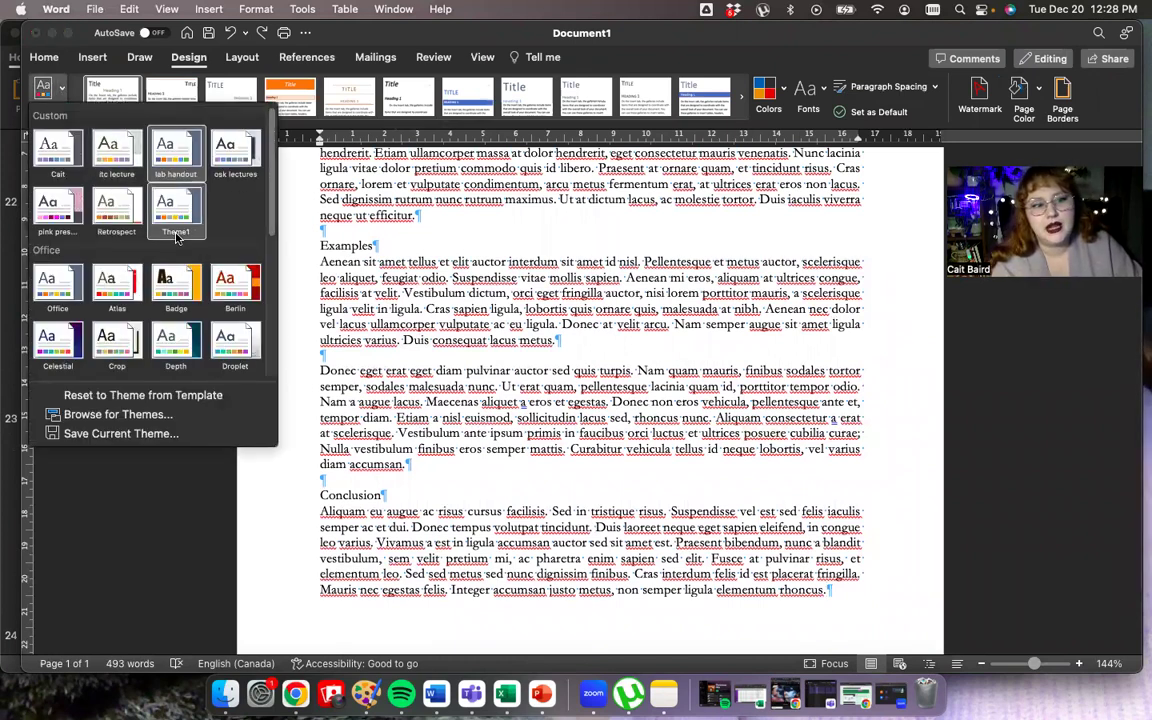
scroll(176, 237, down, 6)
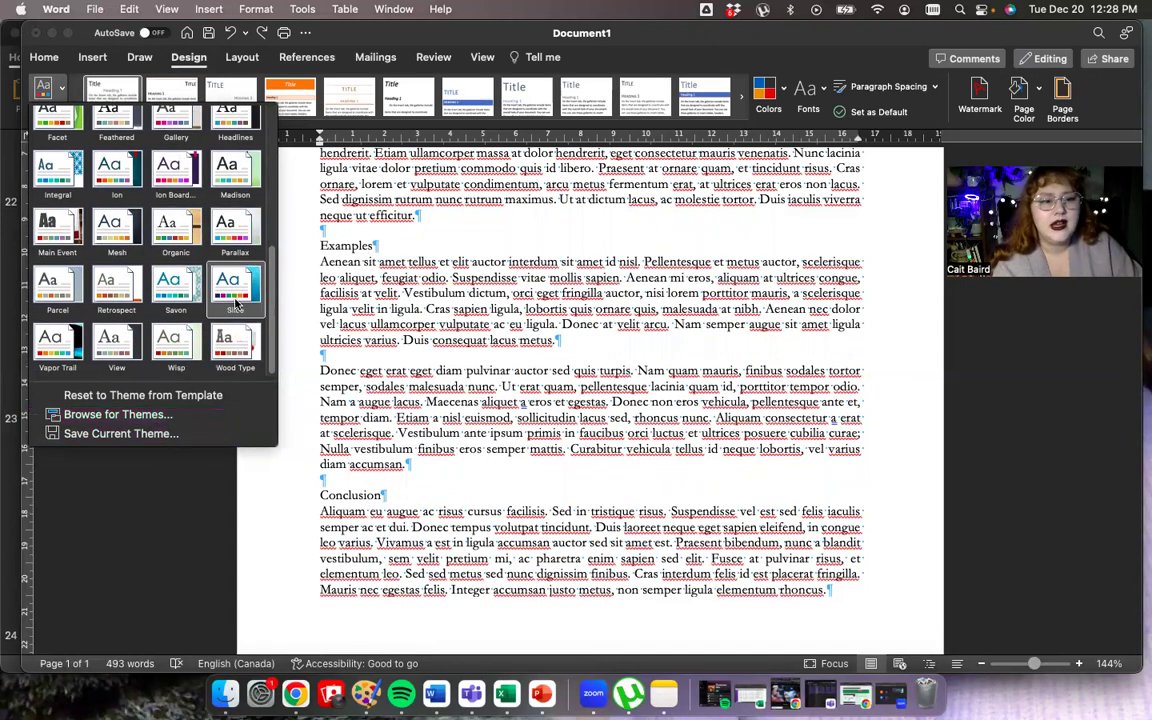
drag(272, 309, 267, 163)
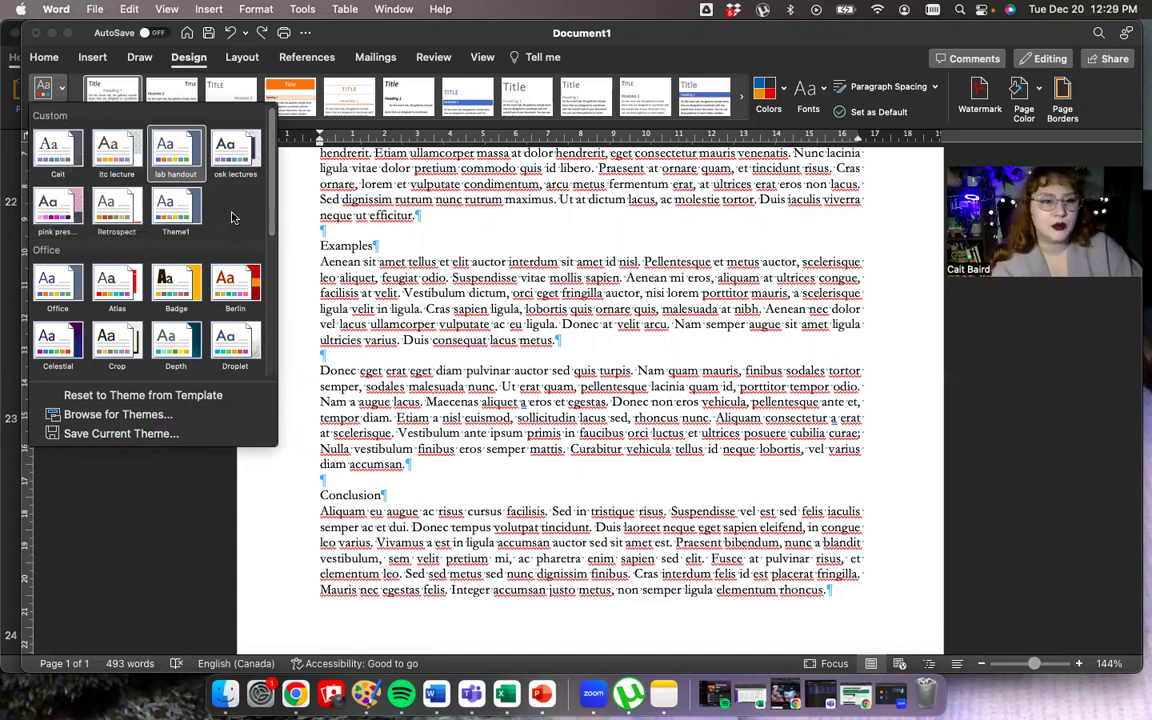
click(349, 35)
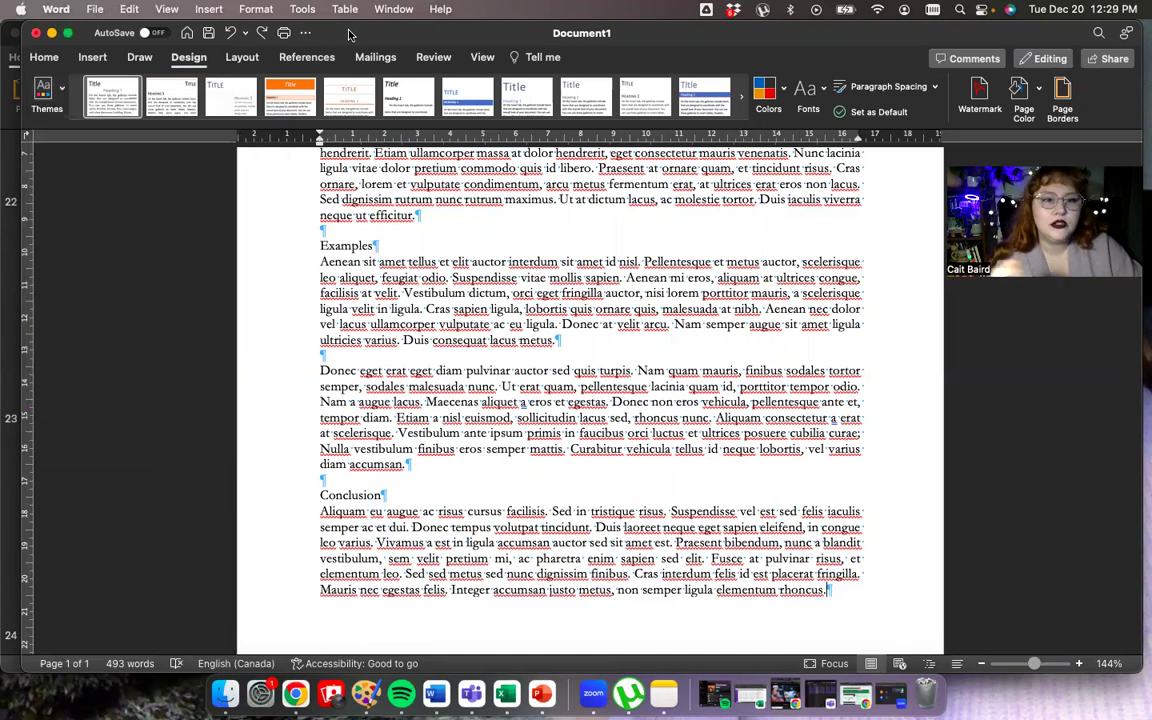
Step: Change the document's theme colors to Violet II
click(773, 94)
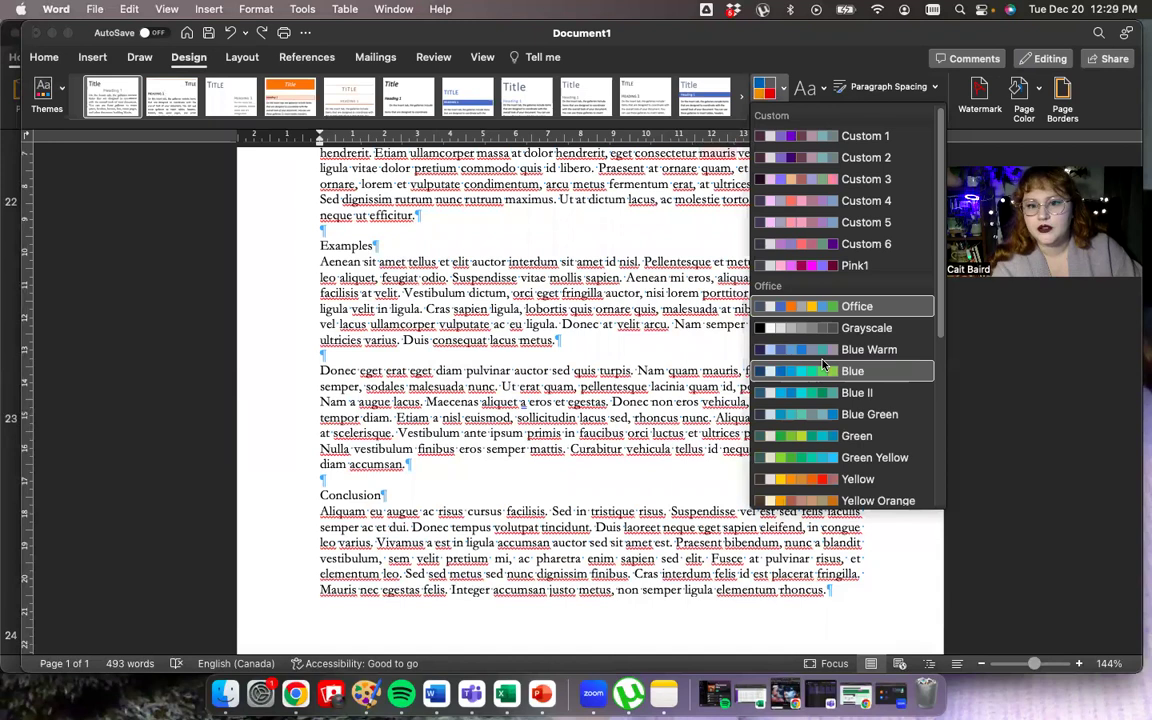
scroll(822, 365, down, 5)
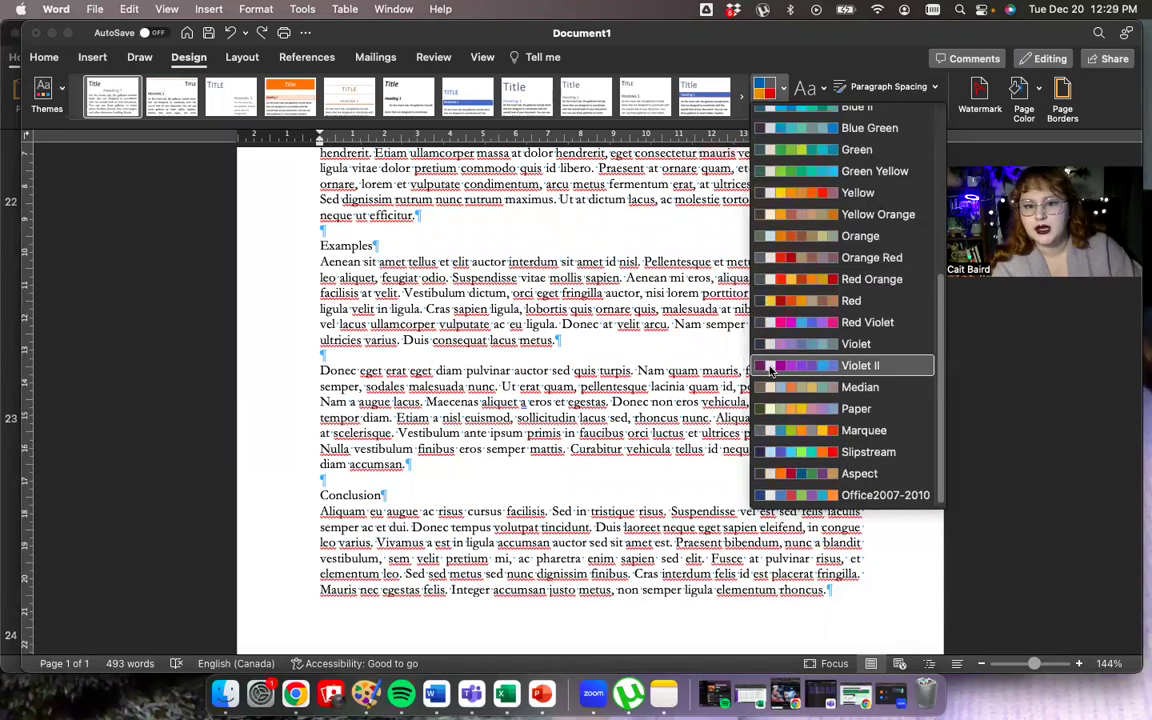
click(780, 366)
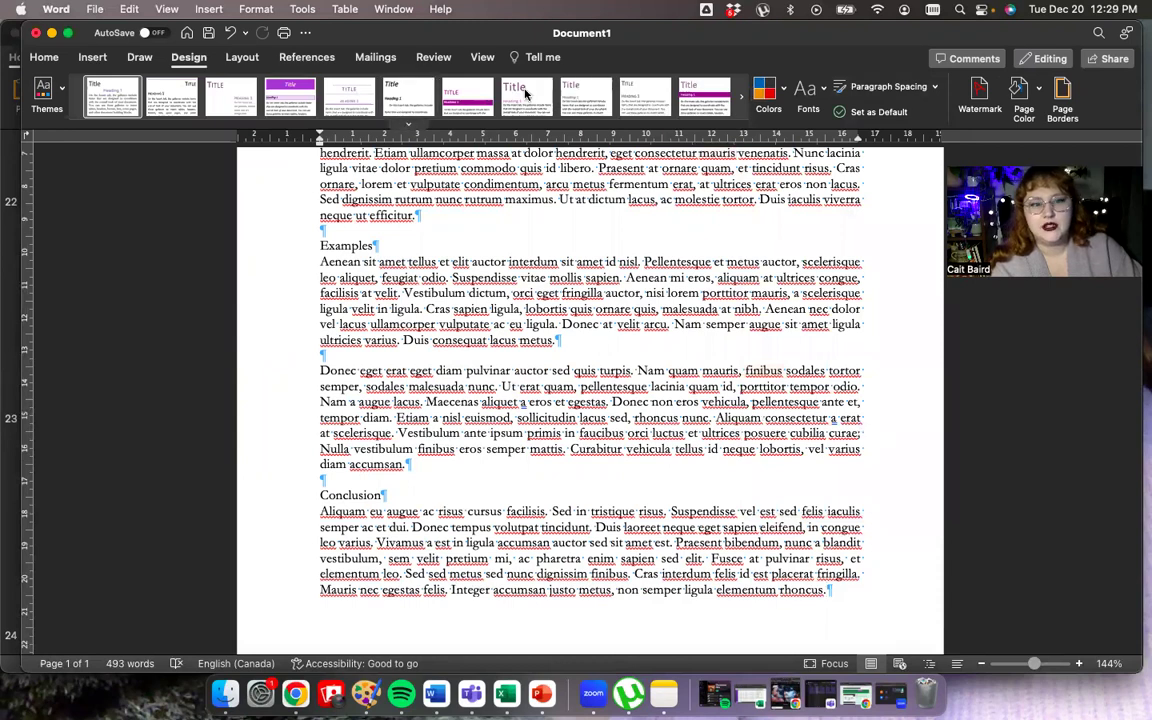
Step: Change the document's theme fonts to the Gill Sans MT set
click(808, 92)
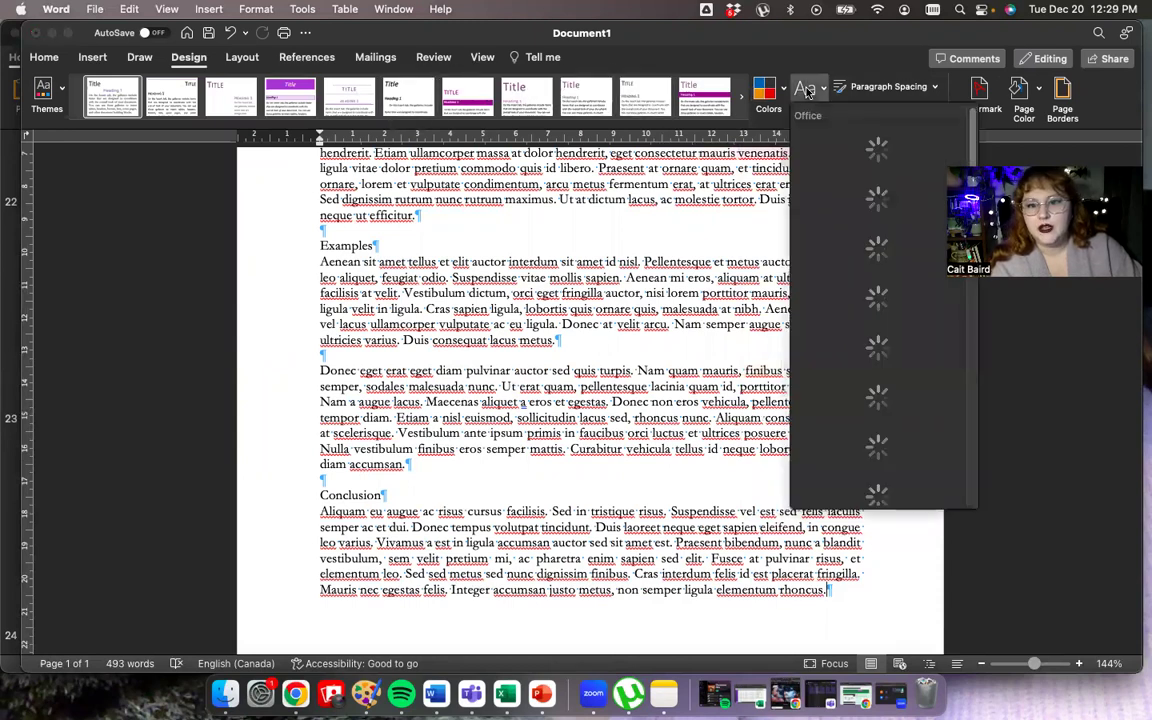
scroll(897, 405, down, 15)
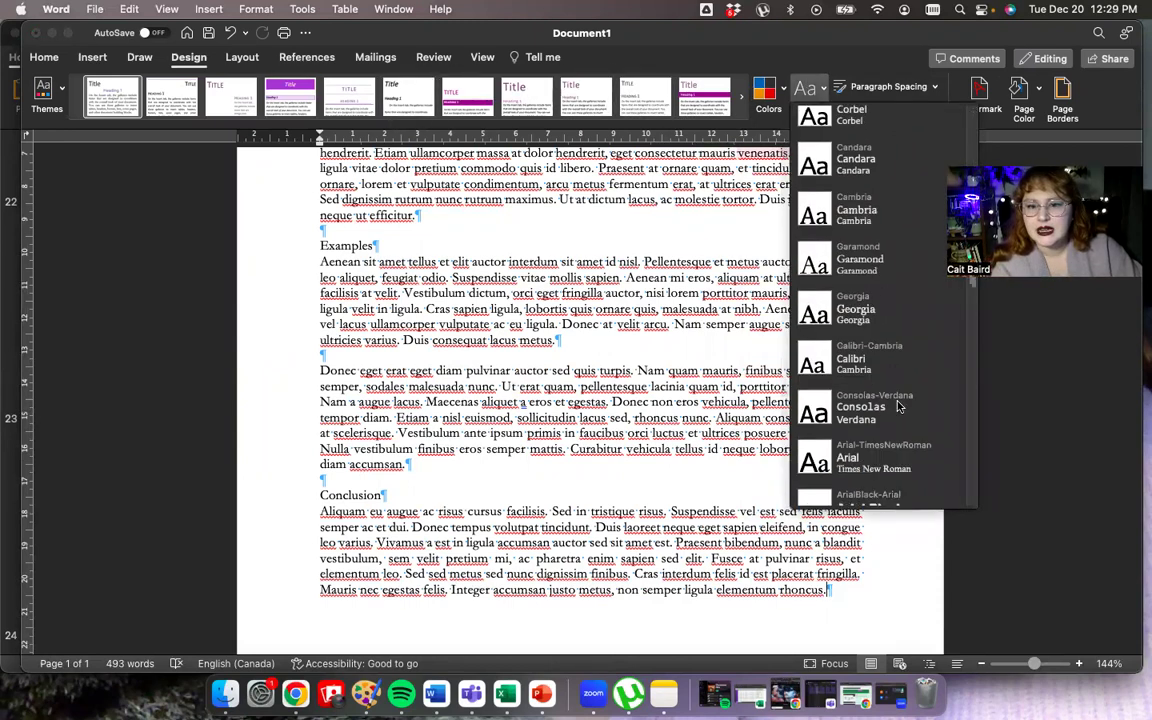
scroll(897, 405, down, 5)
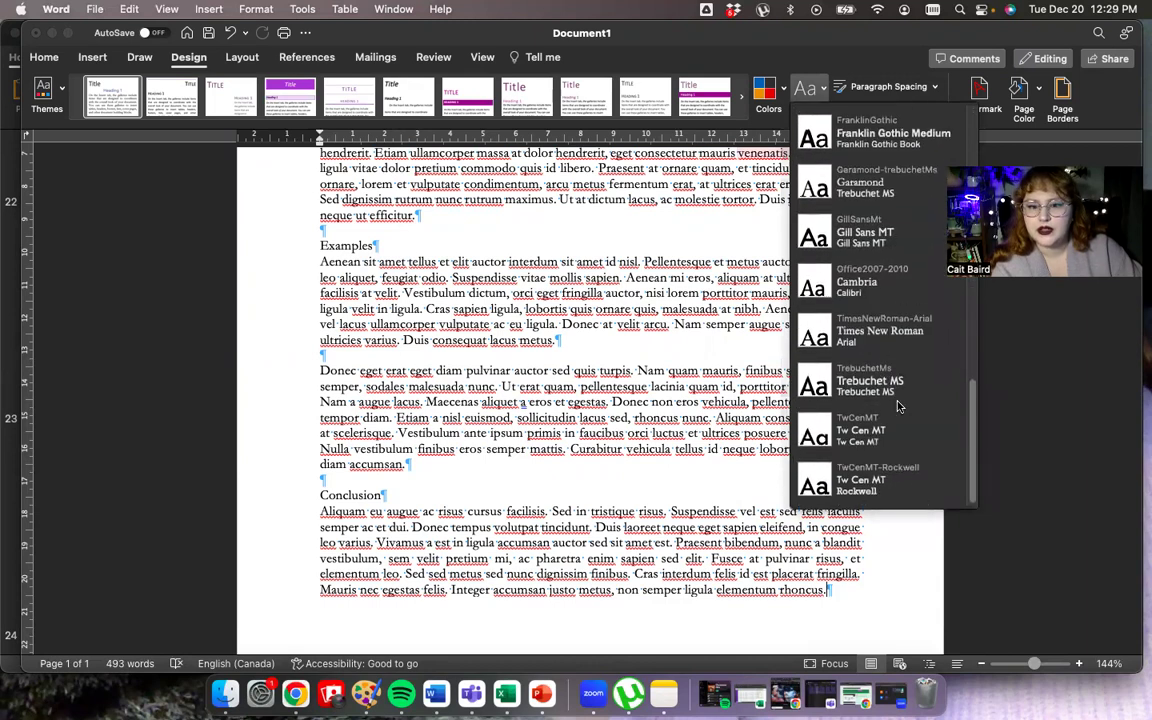
click(897, 234)
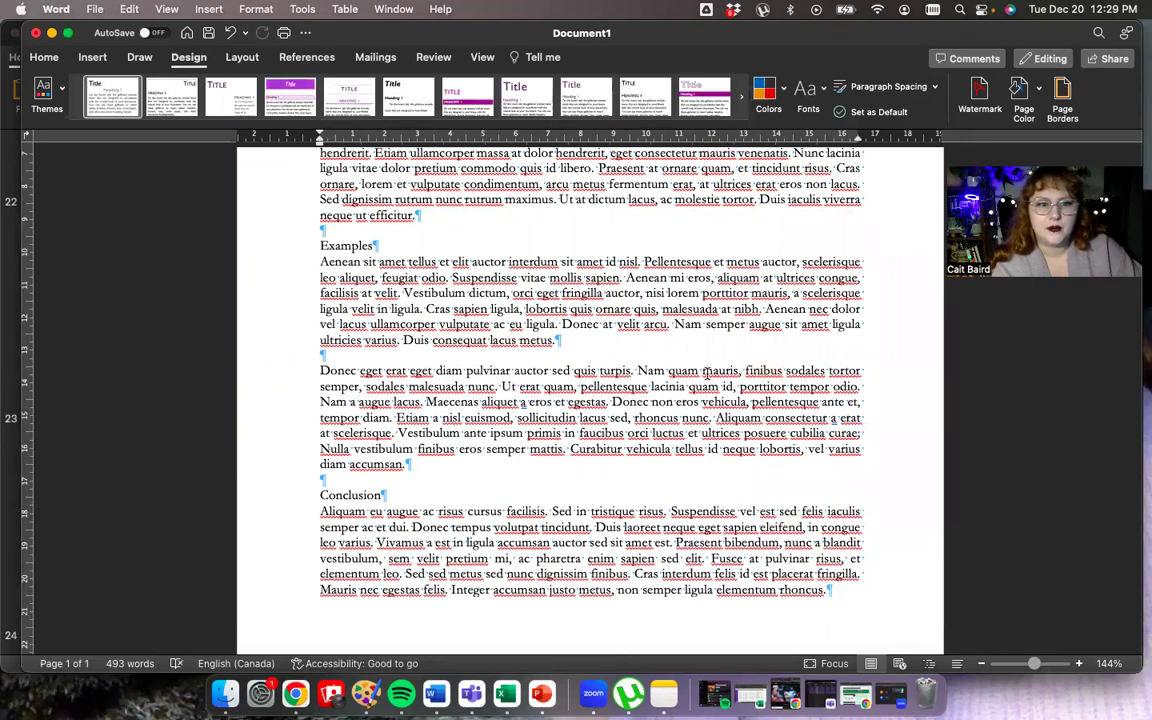
Step: Try the Compact and Relaxed paragraph spacing on the document, and return it to Default
scroll(707, 372, up, 5)
scroll(707, 372, up, 8)
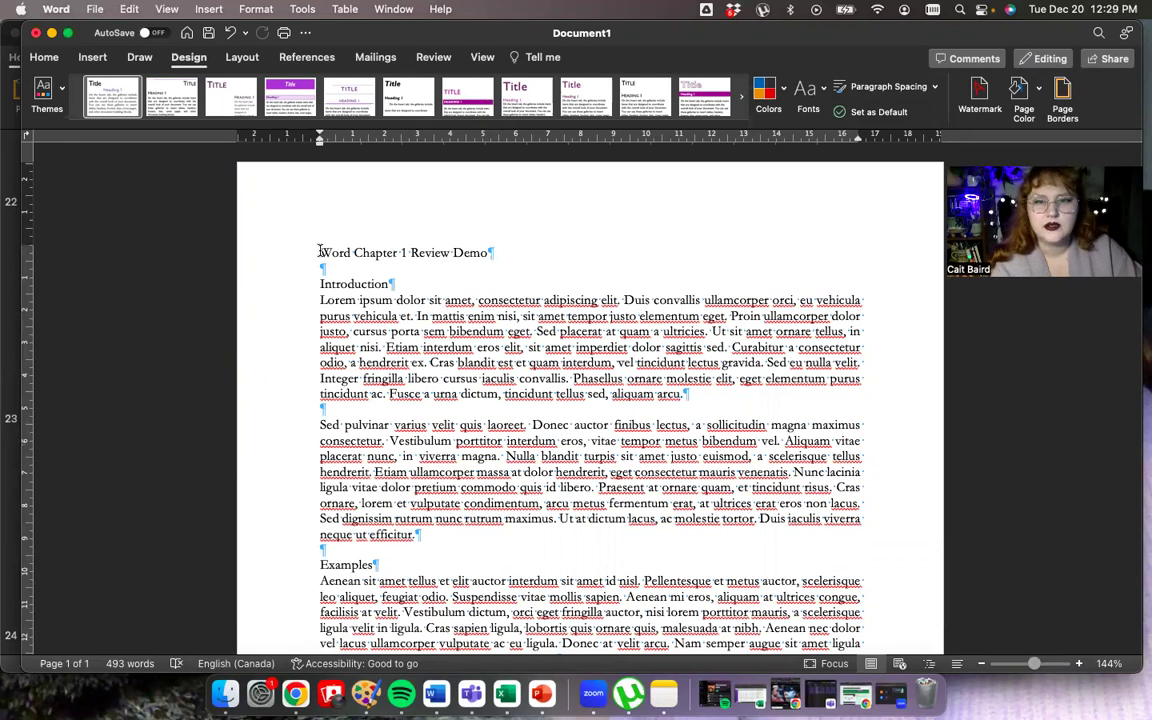
click(878, 88)
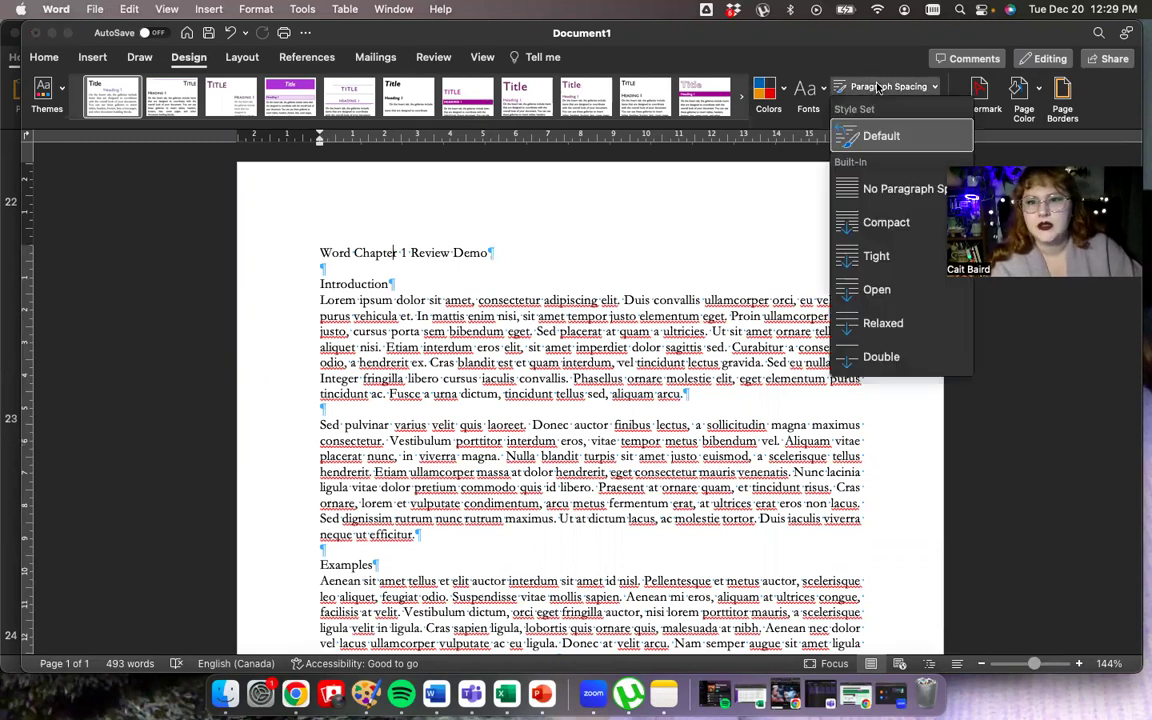
click(893, 224)
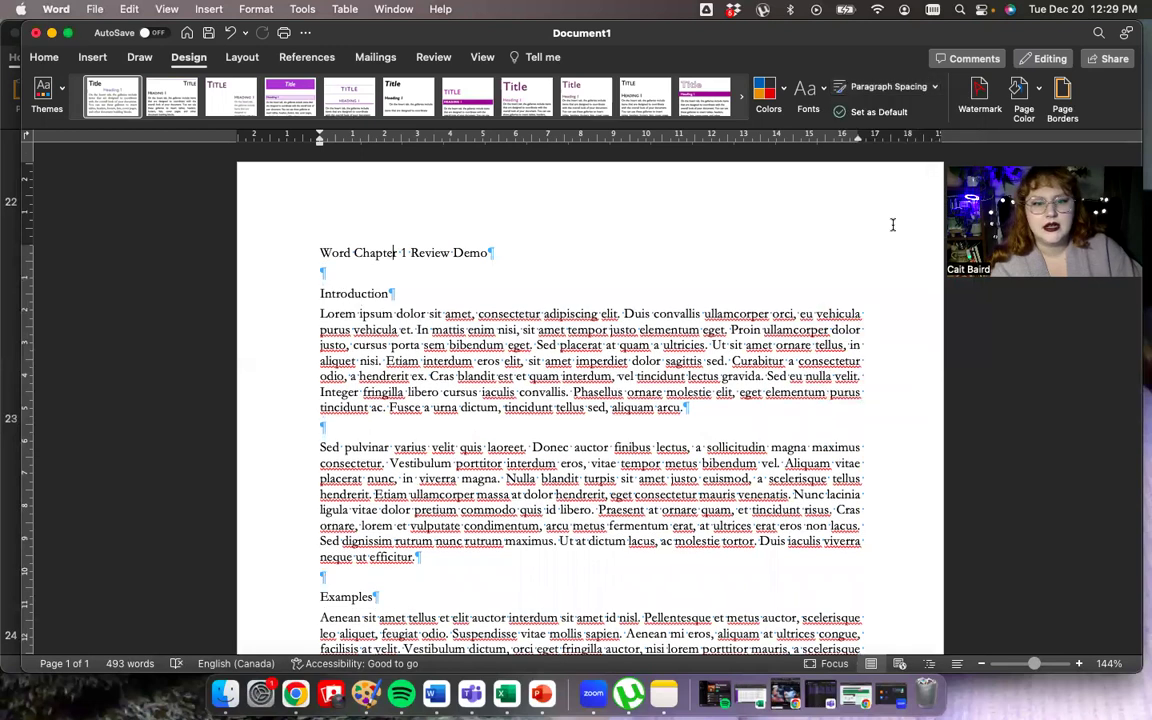
click(893, 87)
click(894, 316)
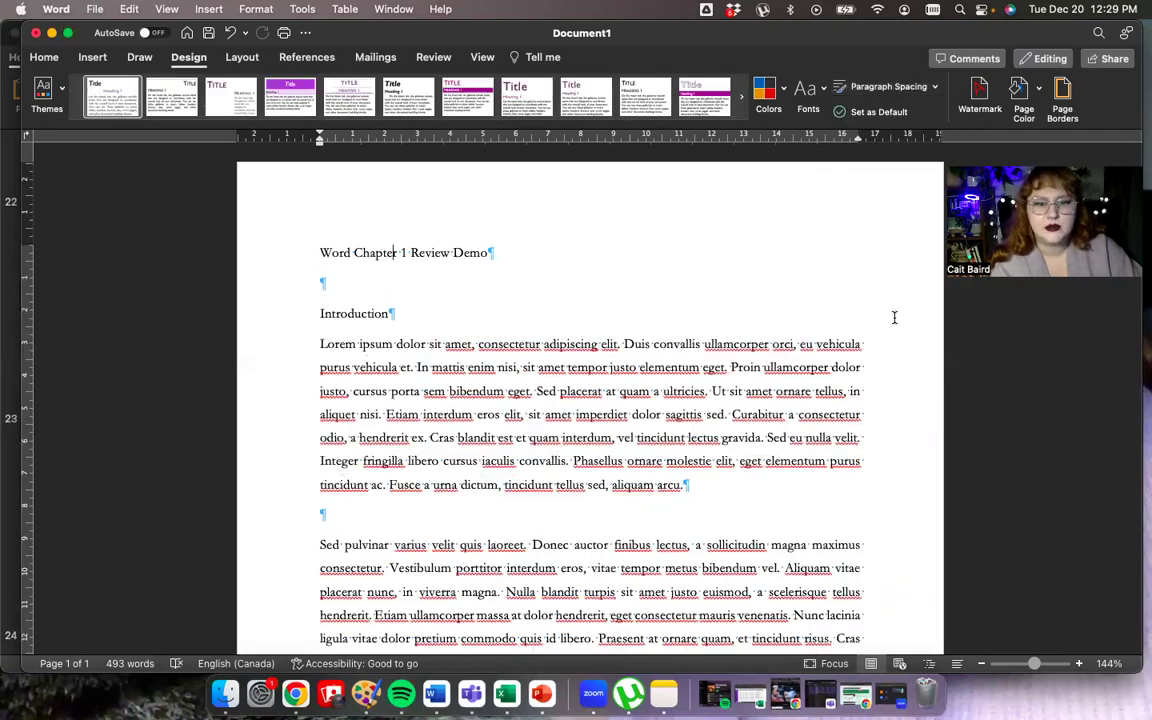
click(893, 87)
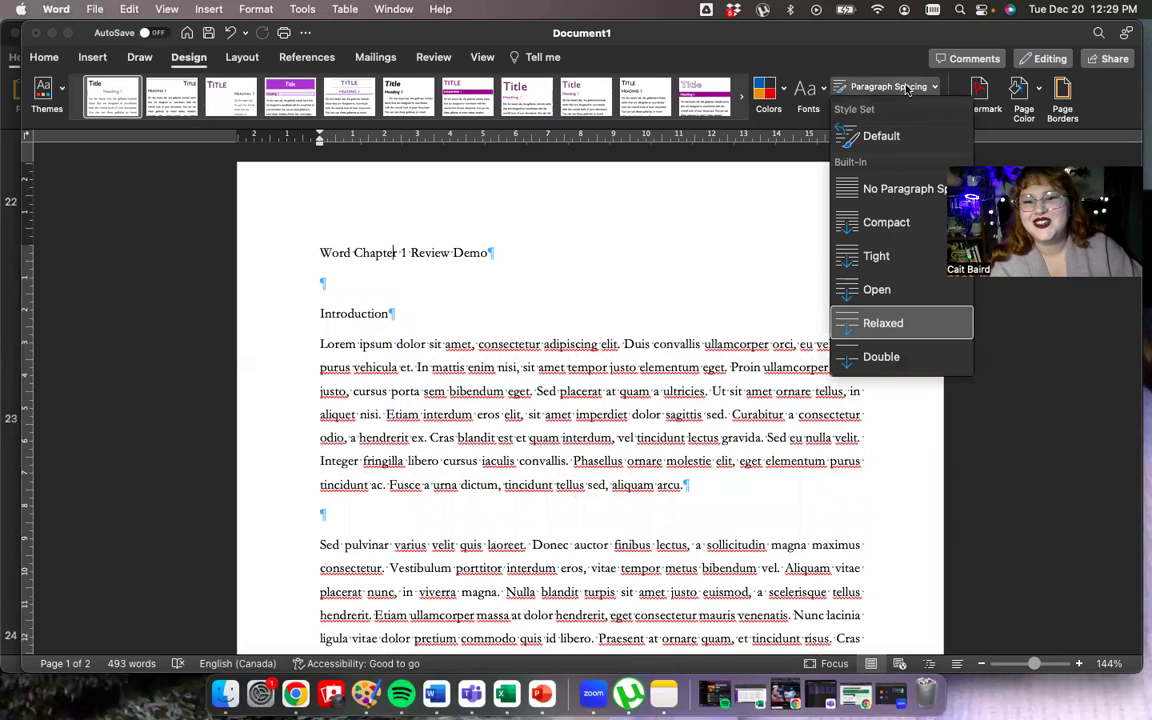
click(884, 136)
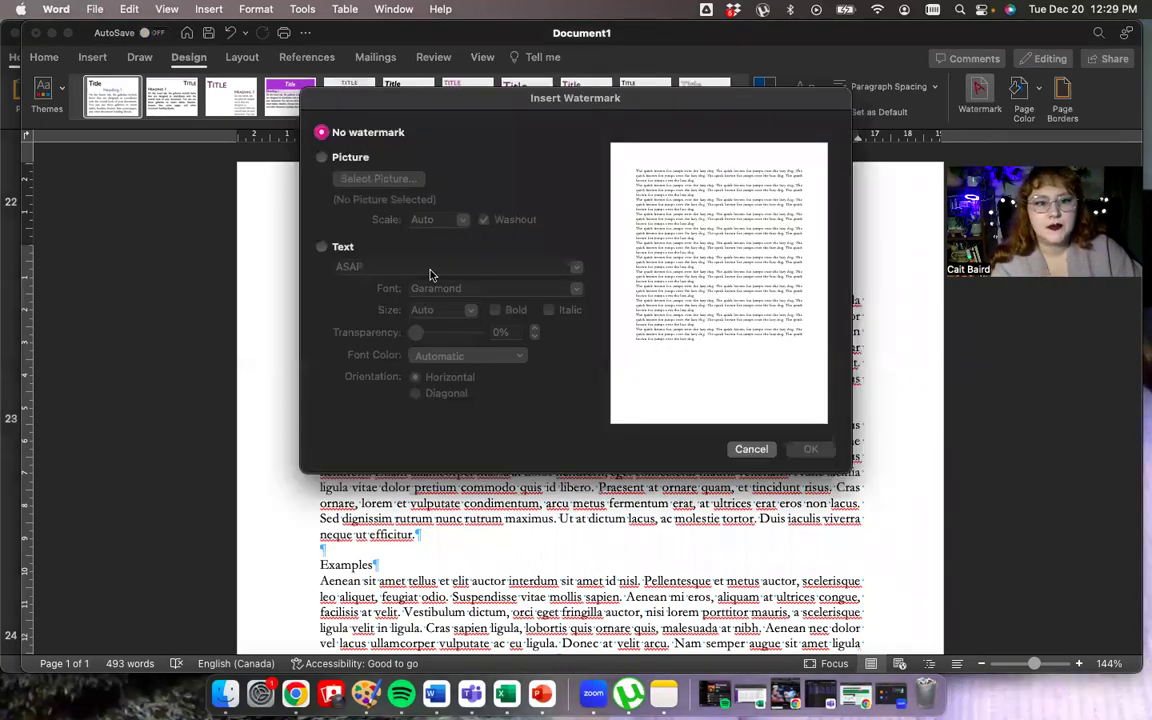
Step: Choose a text watermark with the preset wording DRAFT
click(321, 247)
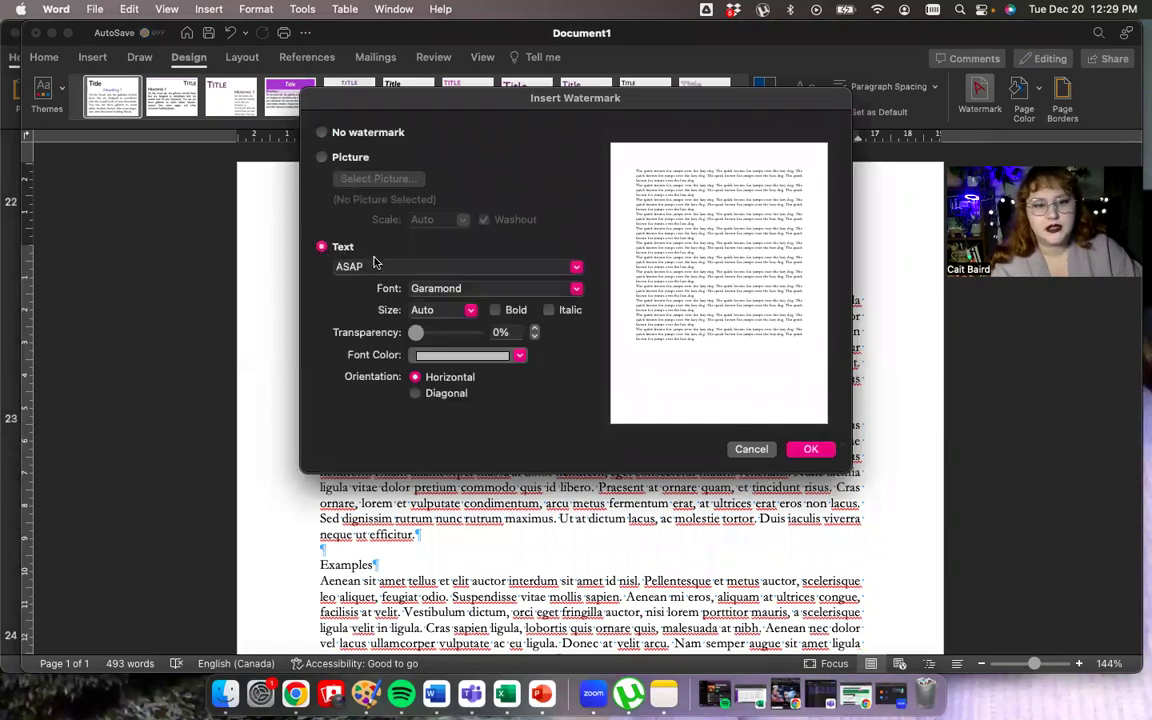
click(579, 268)
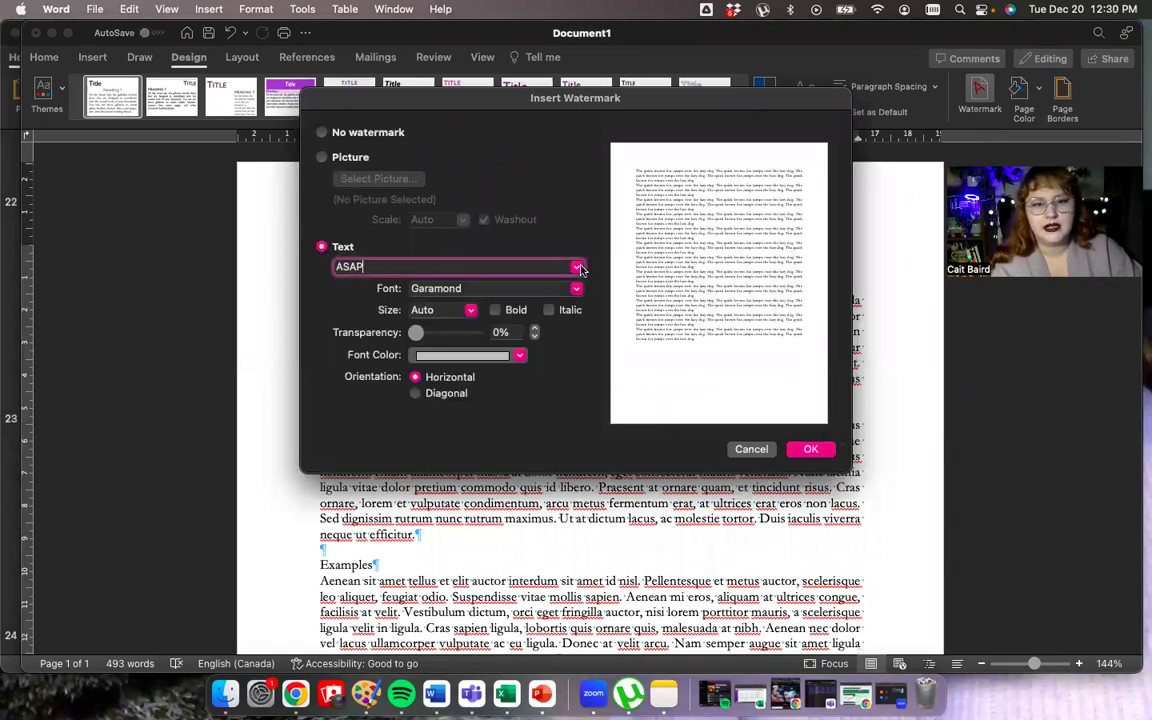
click(576, 270)
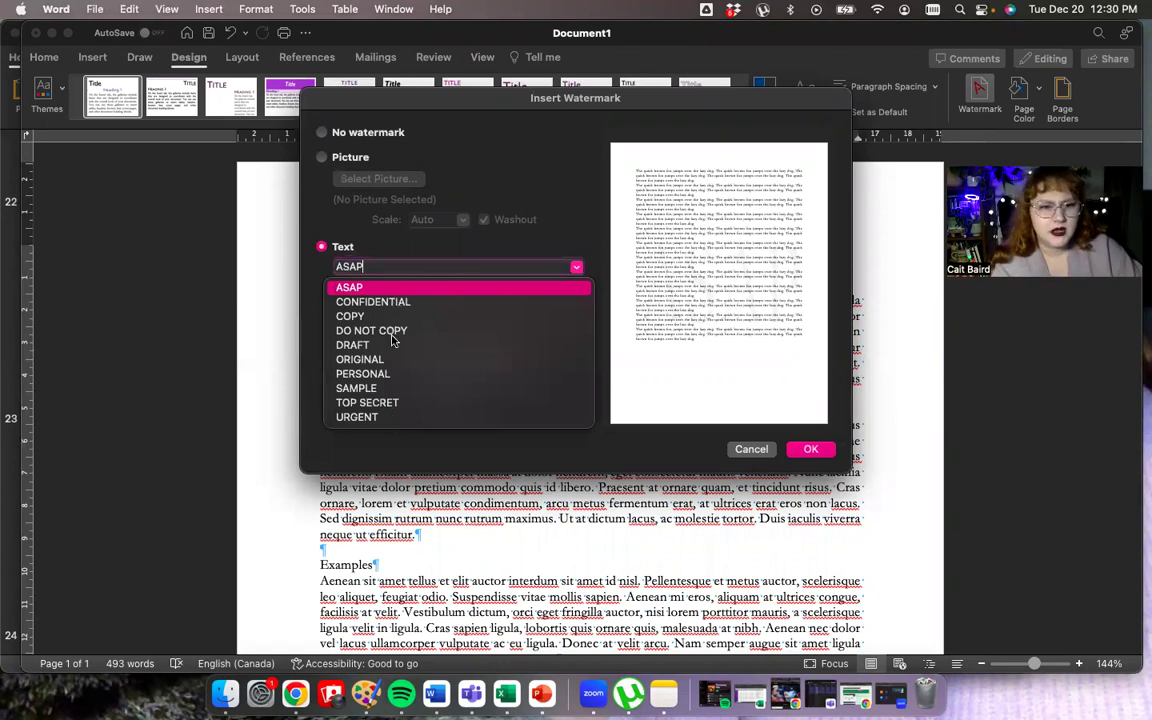
click(354, 345)
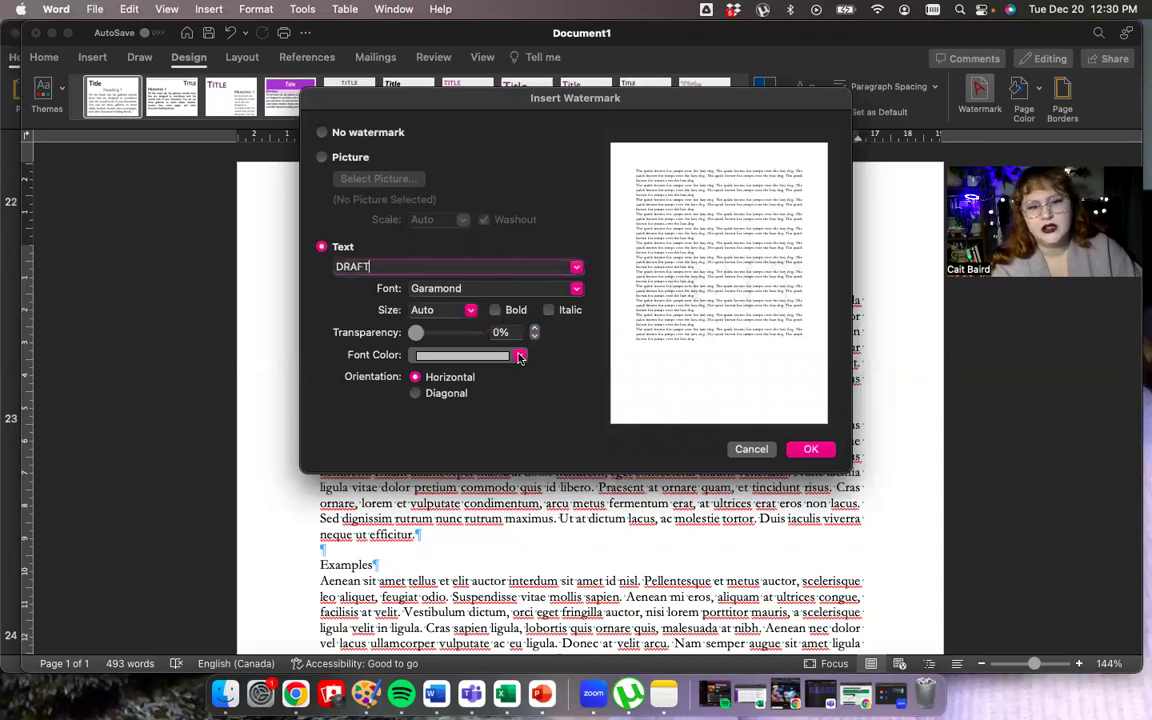
Step: Give the DRAFT watermark a purple theme color, diagonal orientation and 11% transparency, apply it, and check it on the page
click(519, 356)
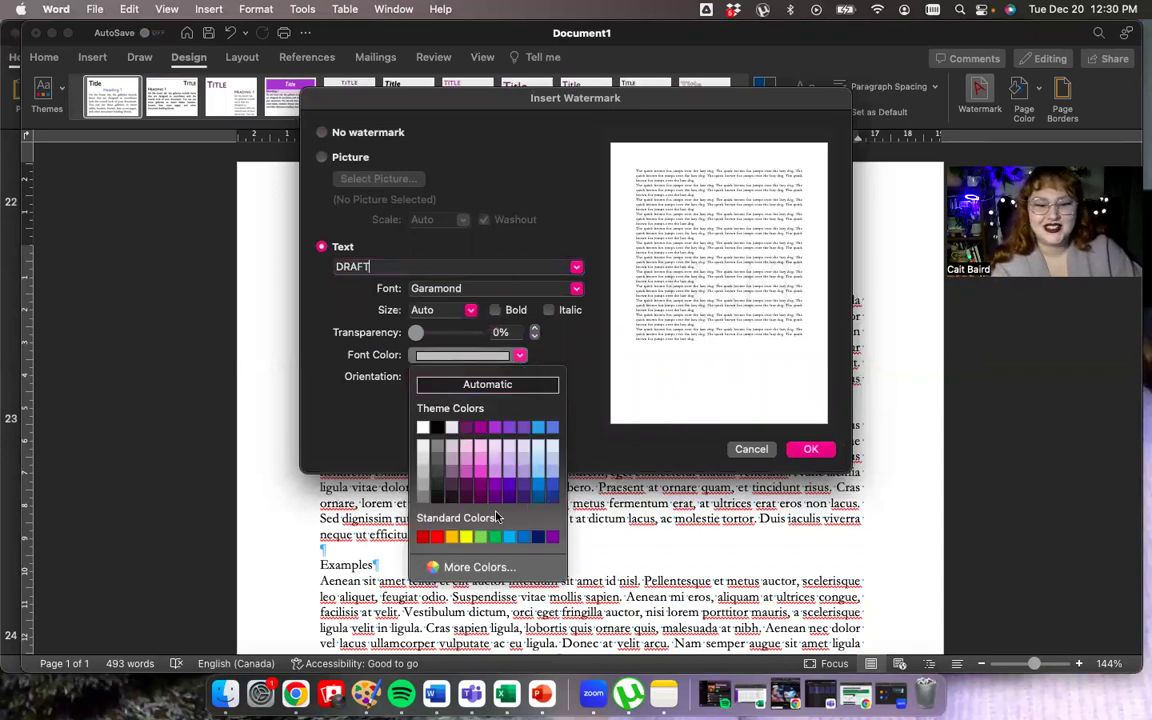
click(509, 428)
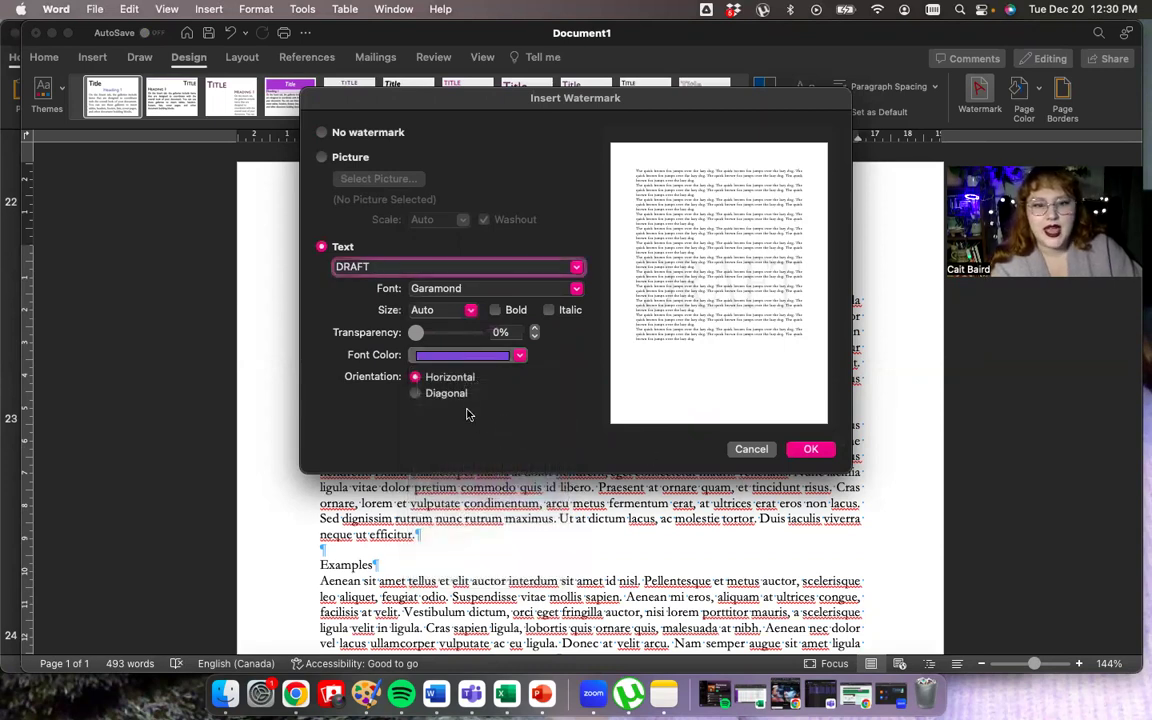
click(416, 394)
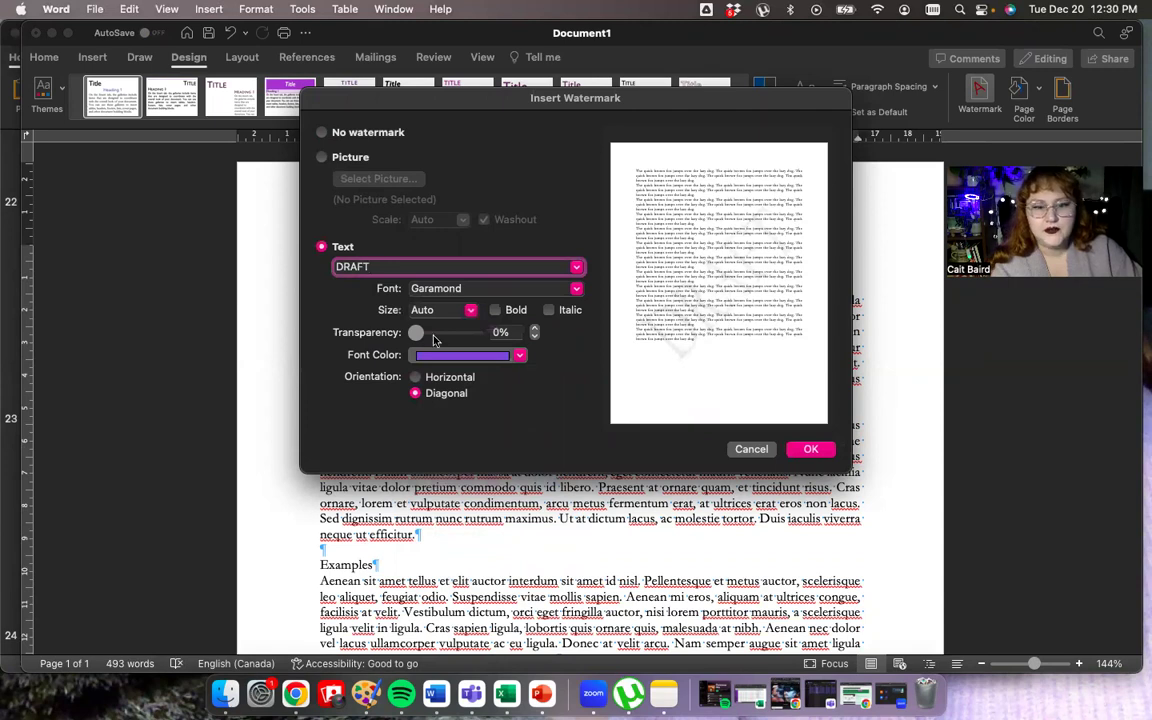
mouse_move(416, 332)
mouse_down()
mouse_move(466, 333)
mouse_move(422, 337)
mouse_up()
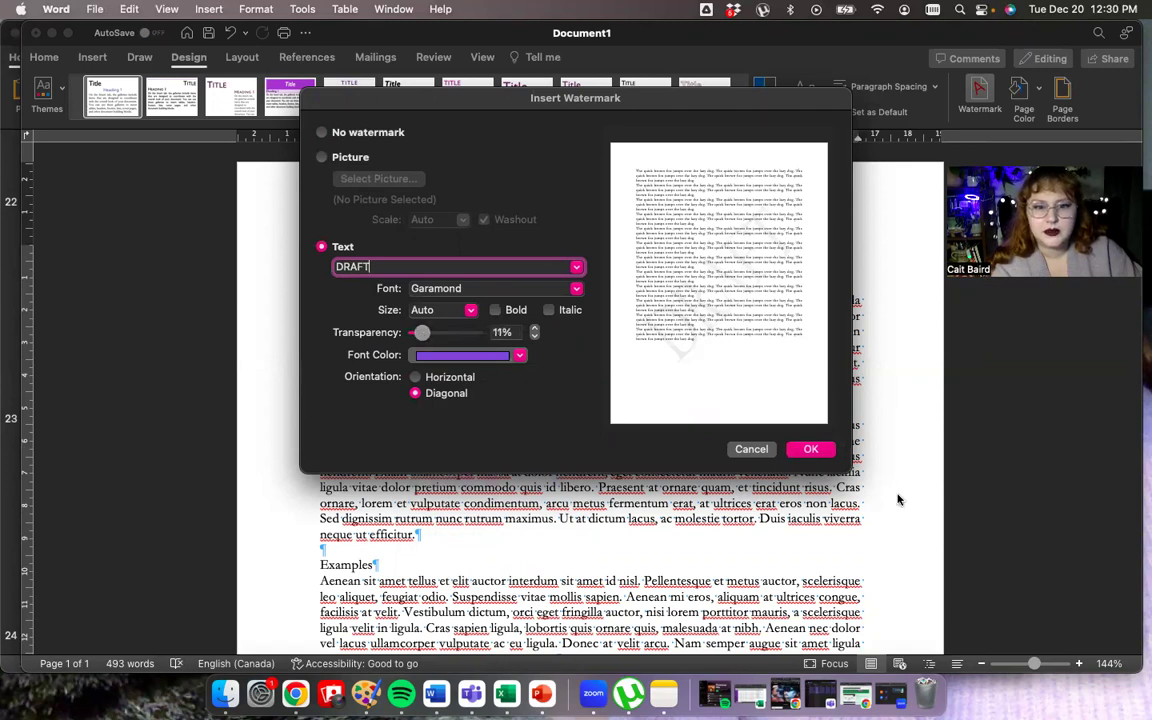
click(812, 450)
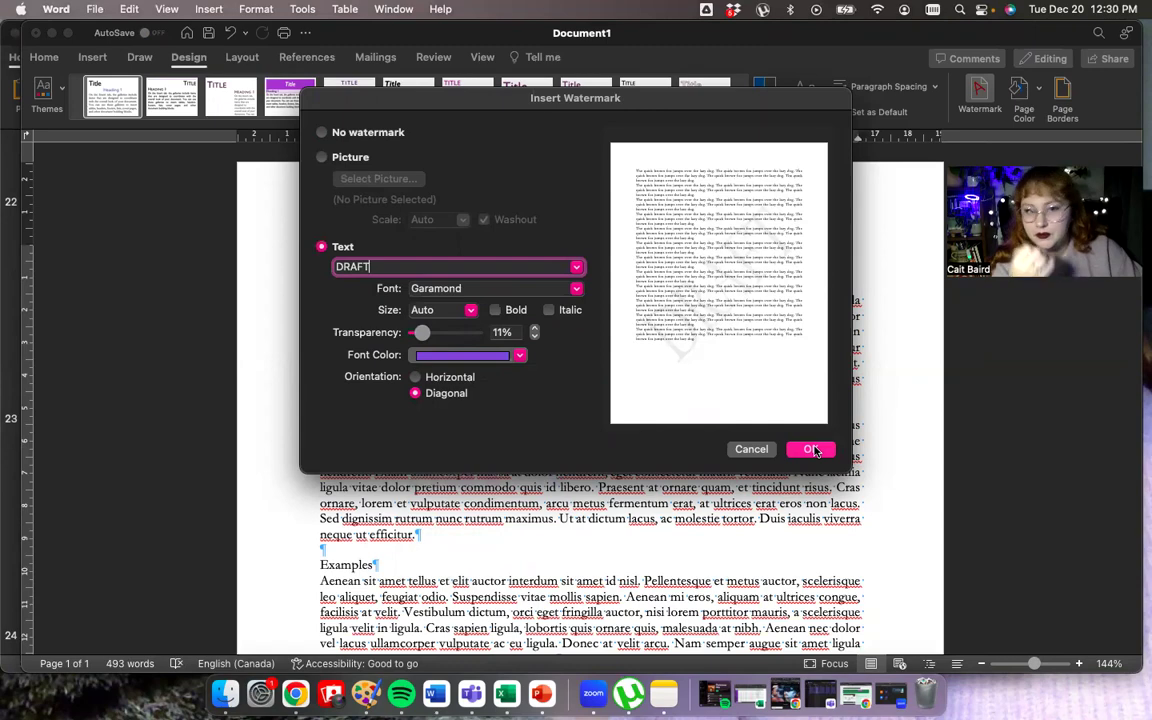
click(812, 450)
scroll(814, 447, down, 3)
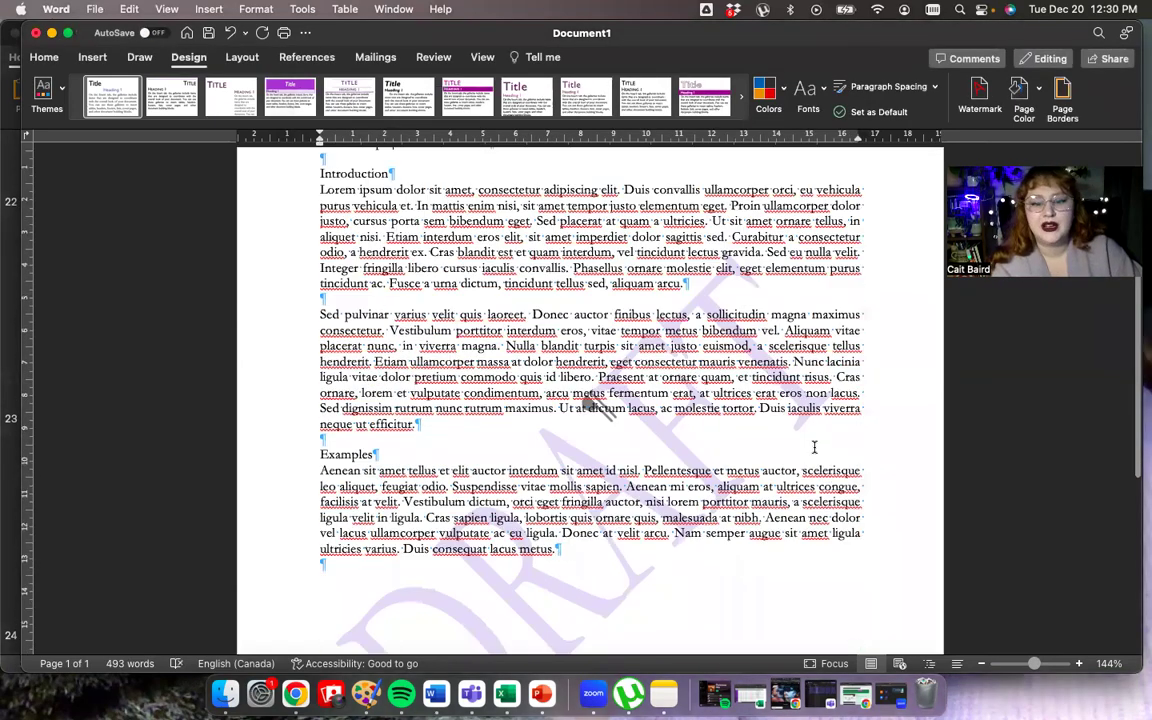
scroll(814, 447, down, 4)
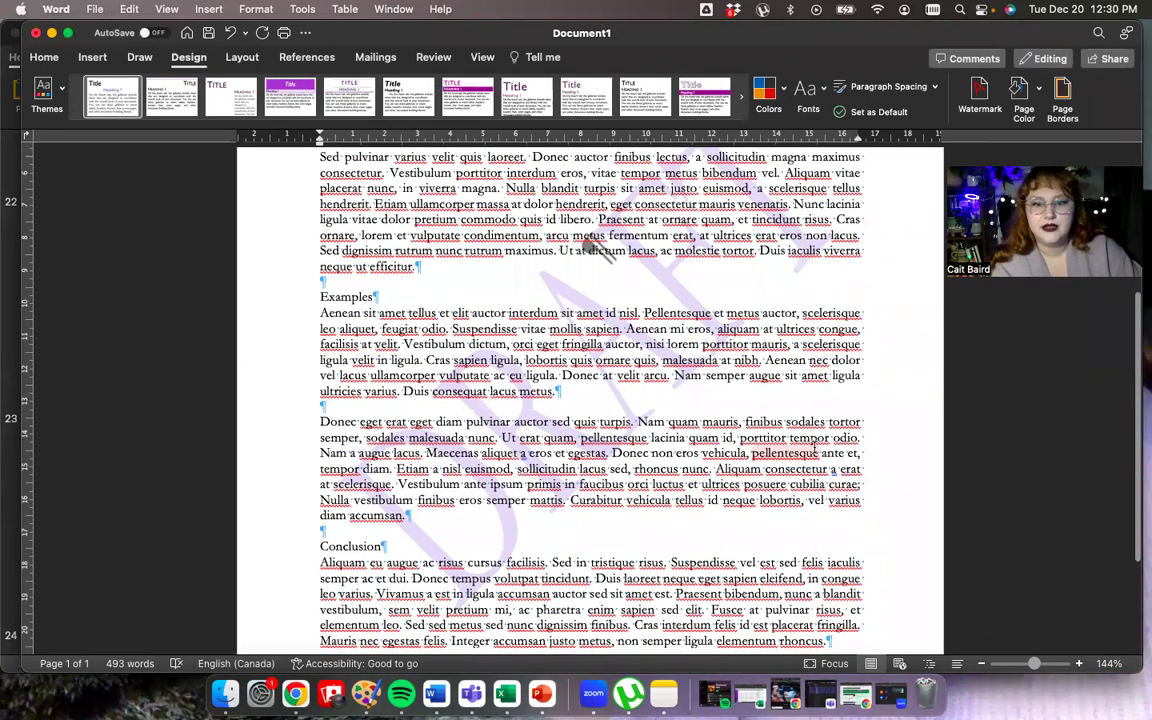
scroll(814, 447, up, 3)
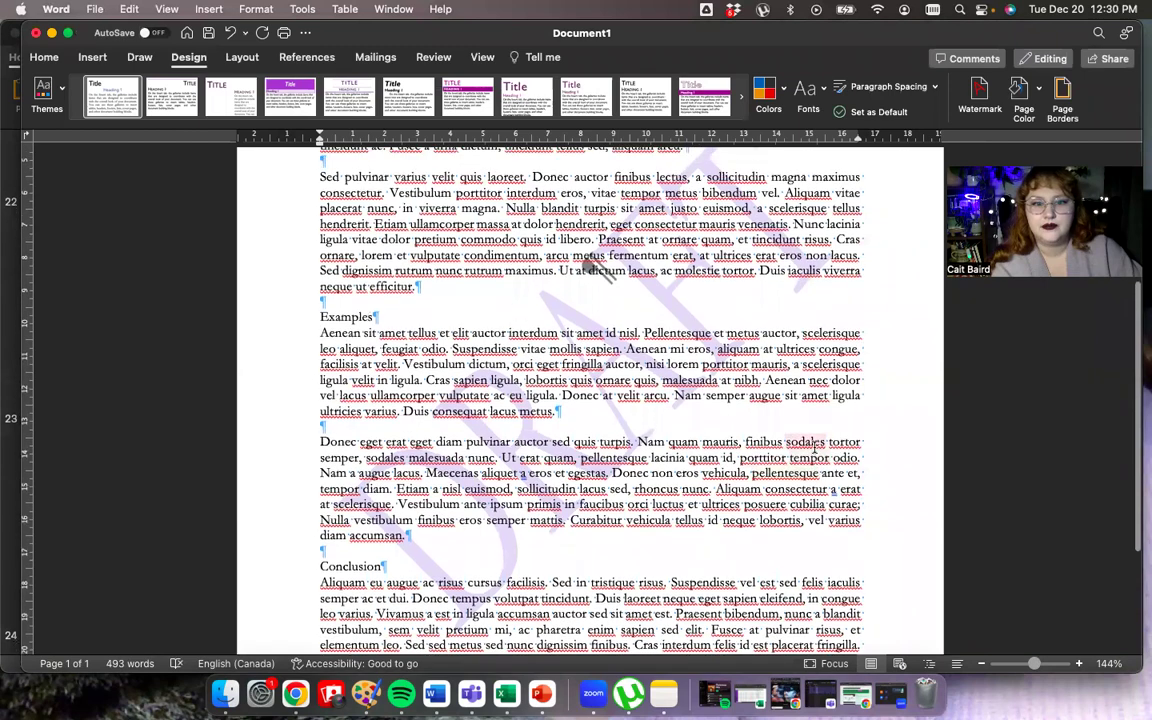
scroll(815, 442, up, 1)
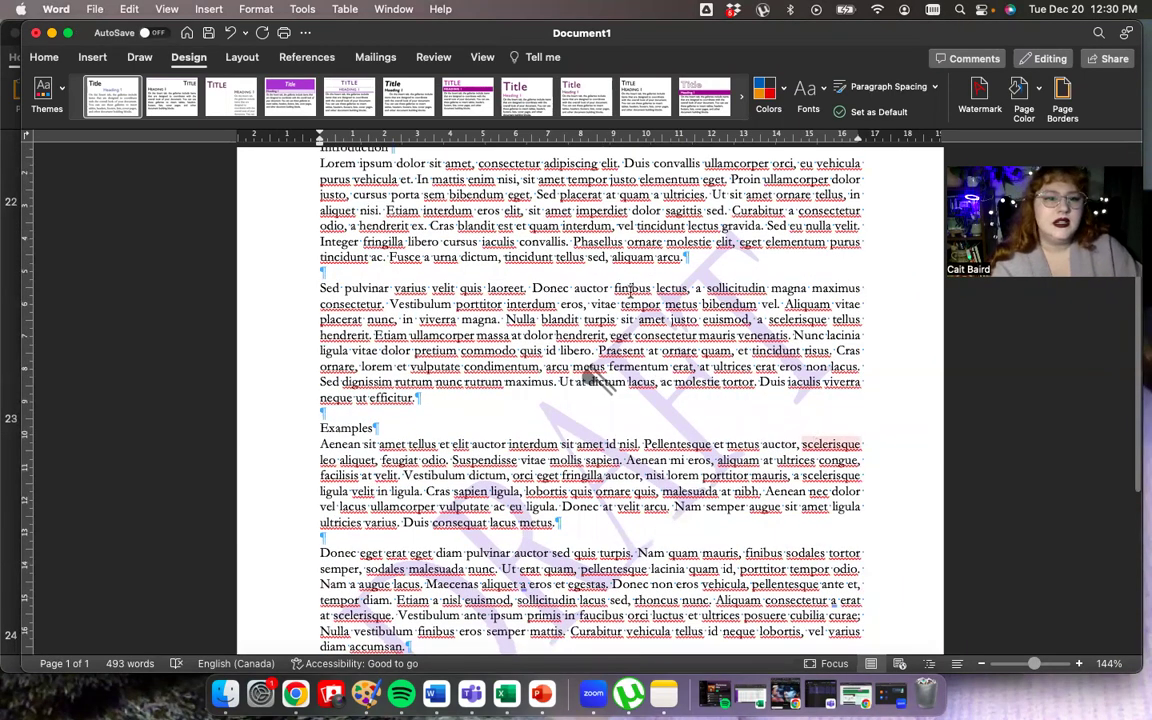
scroll(406, 278, up, 4)
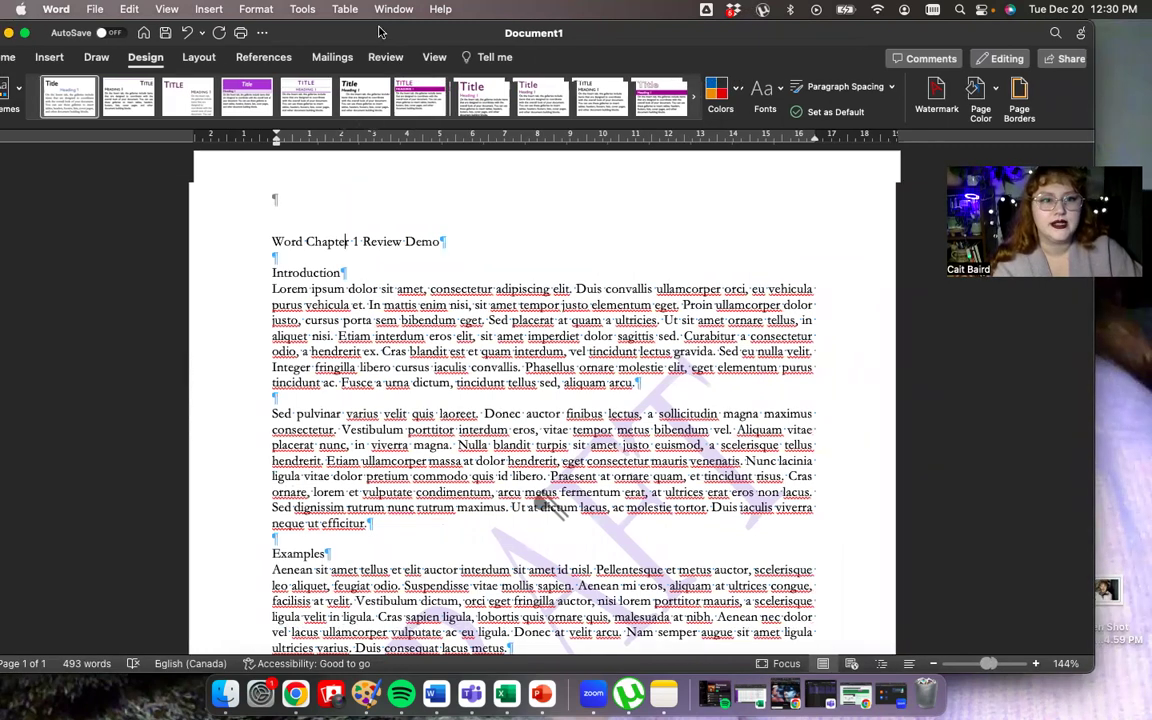
Step: Look up synonyms for the word "Review" in the document title and browse the full thesaurus entries
drag(345, 30, 373, 31)
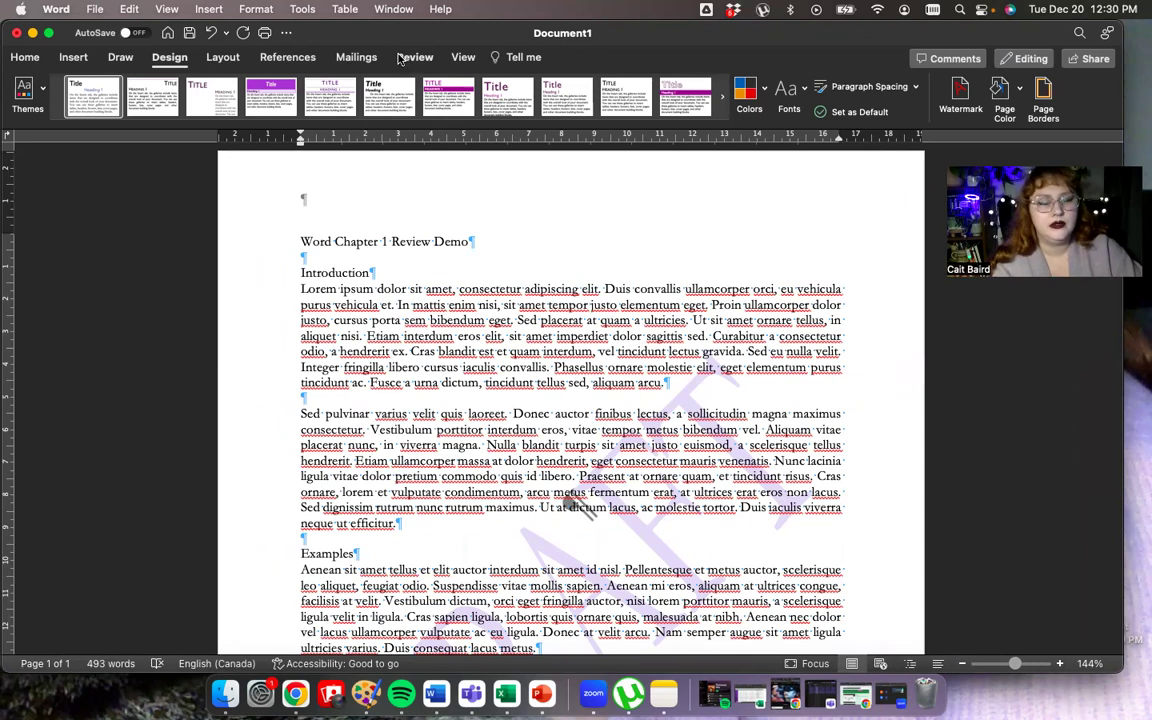
click(412, 57)
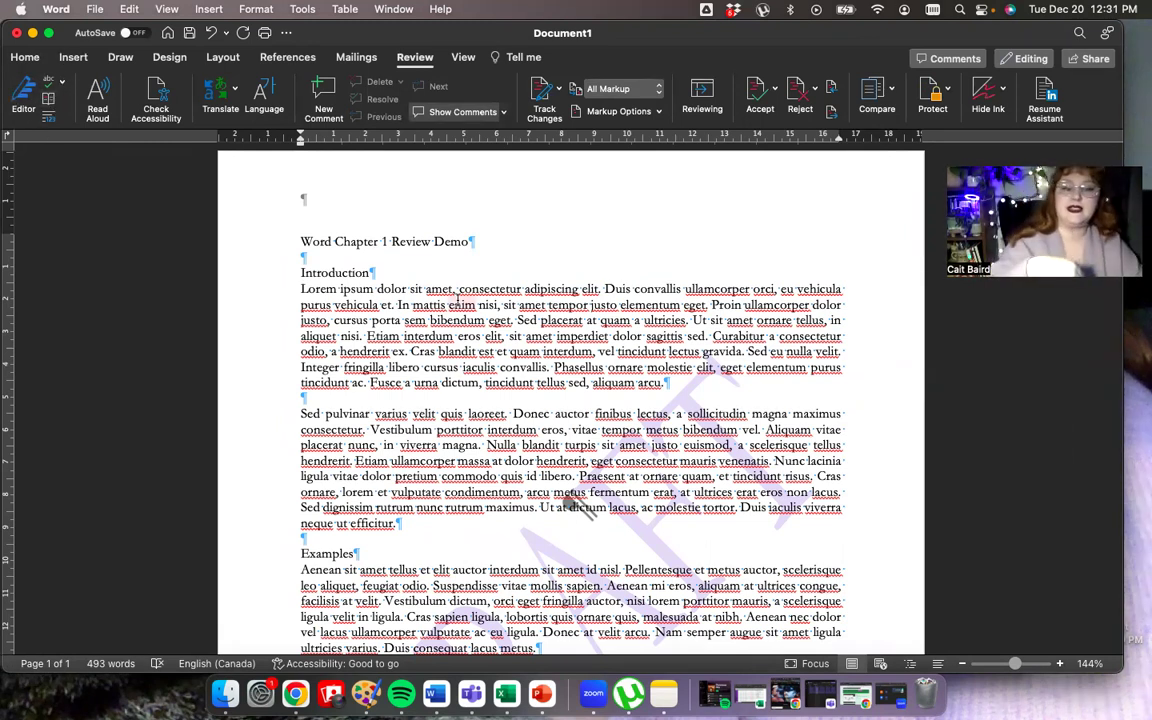
right_click(406, 245)
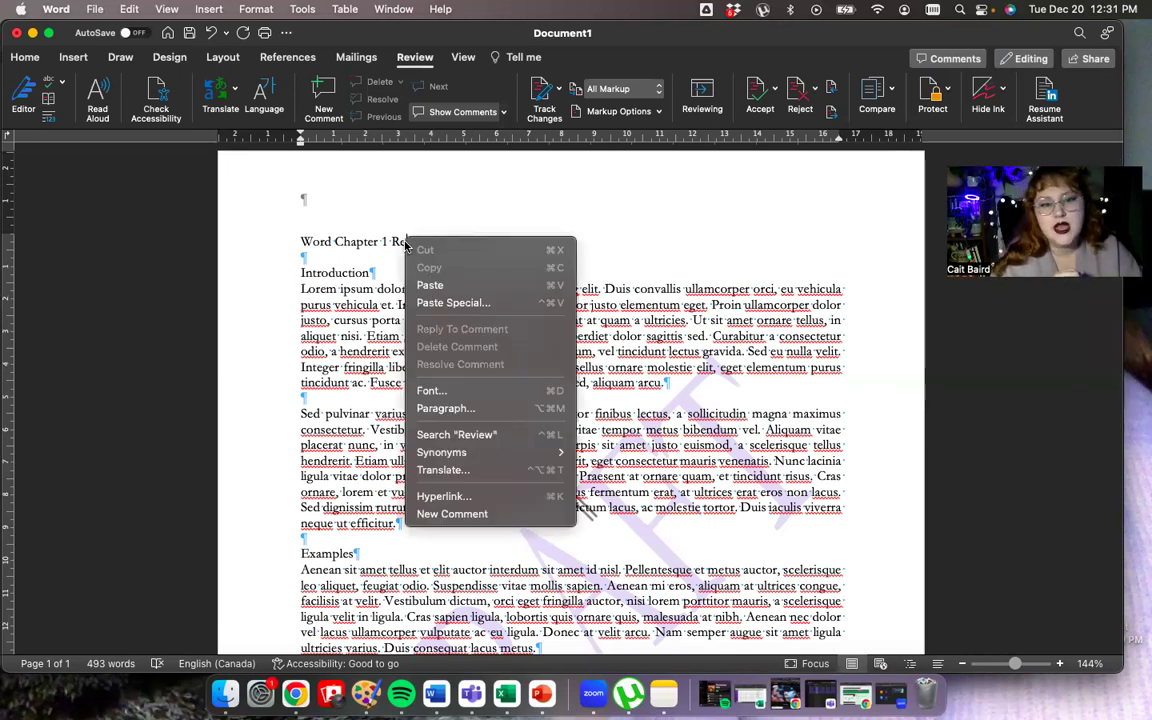
mouse_move(492, 457)
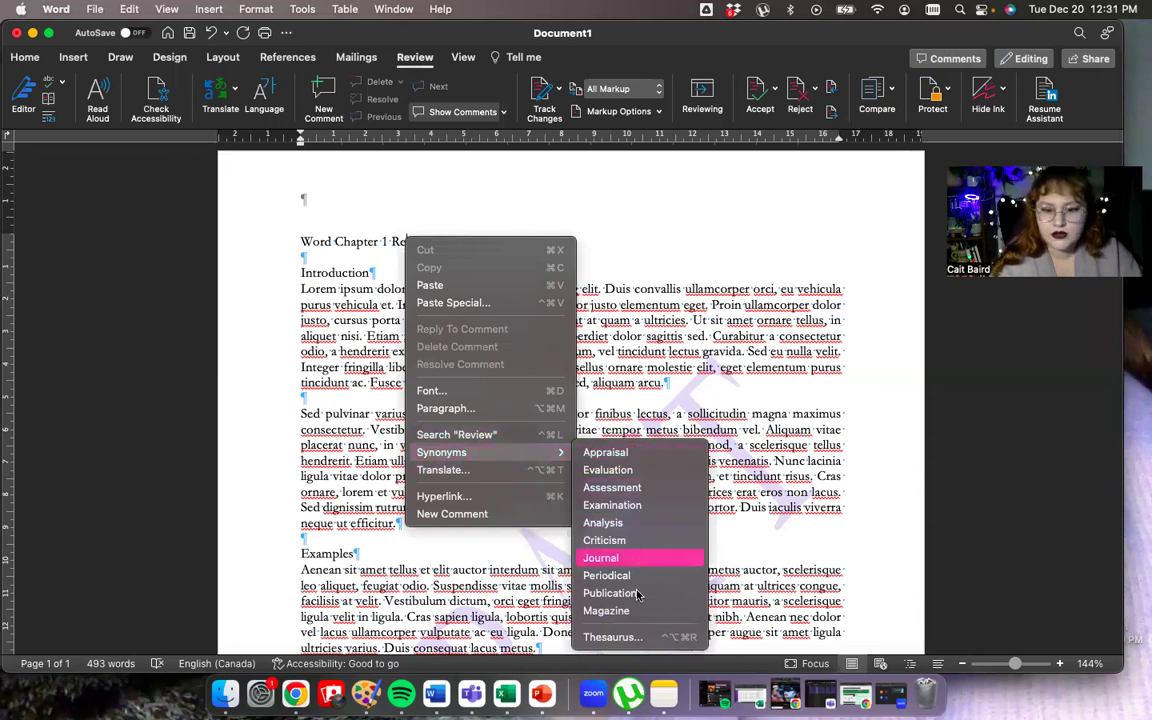
click(612, 637)
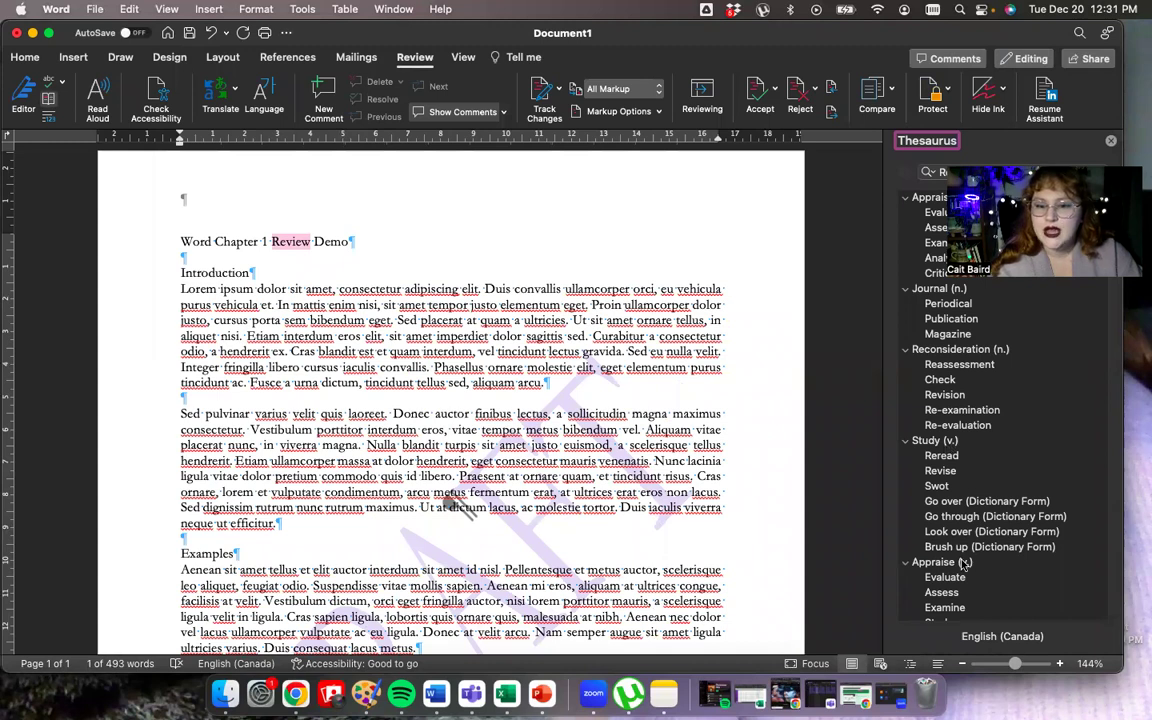
scroll(963, 563, down, 5)
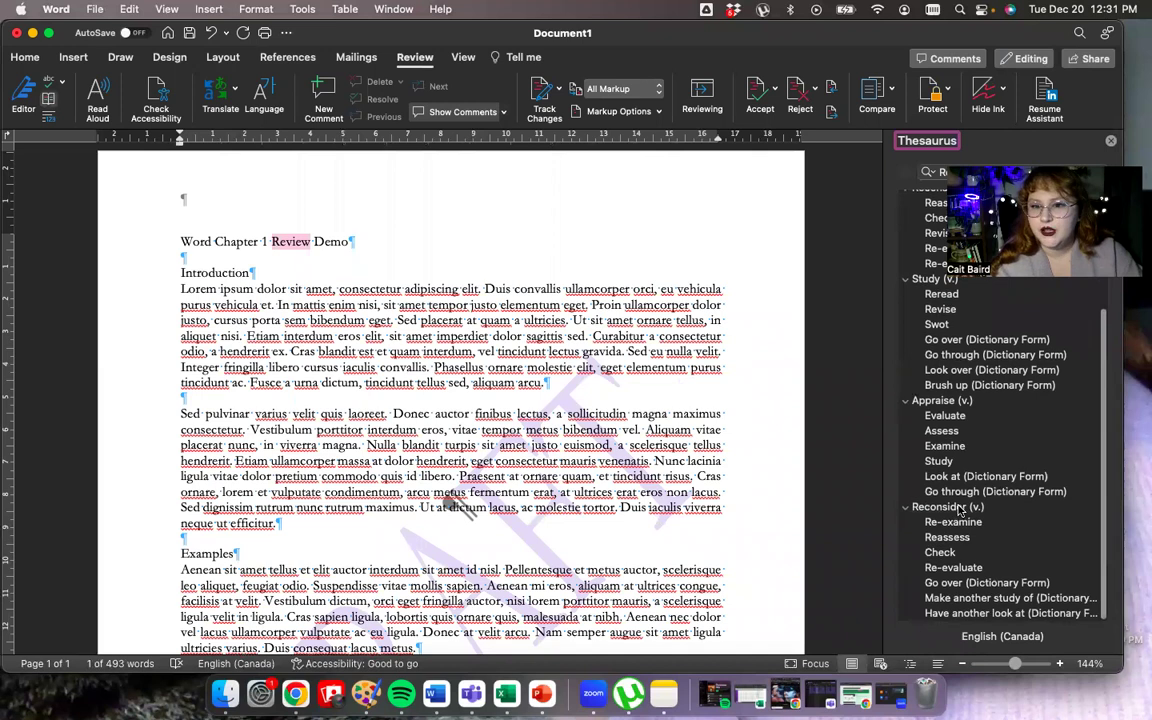
scroll(960, 510, up, 5)
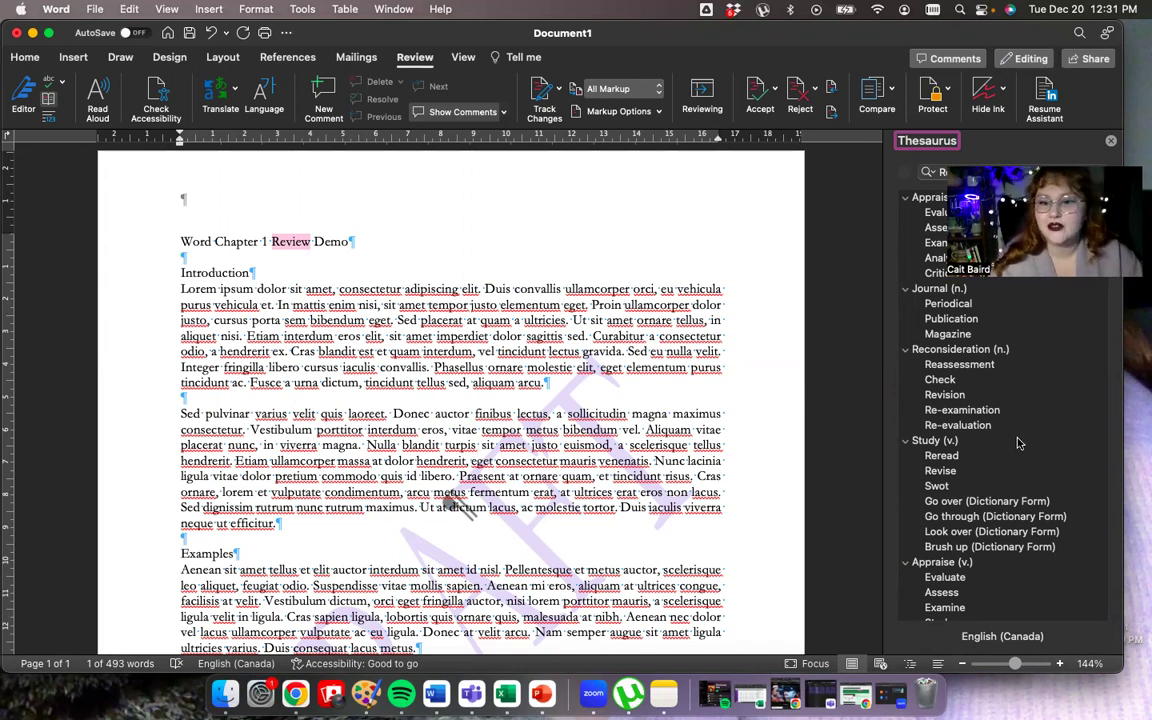
scroll(1030, 450, down, 5)
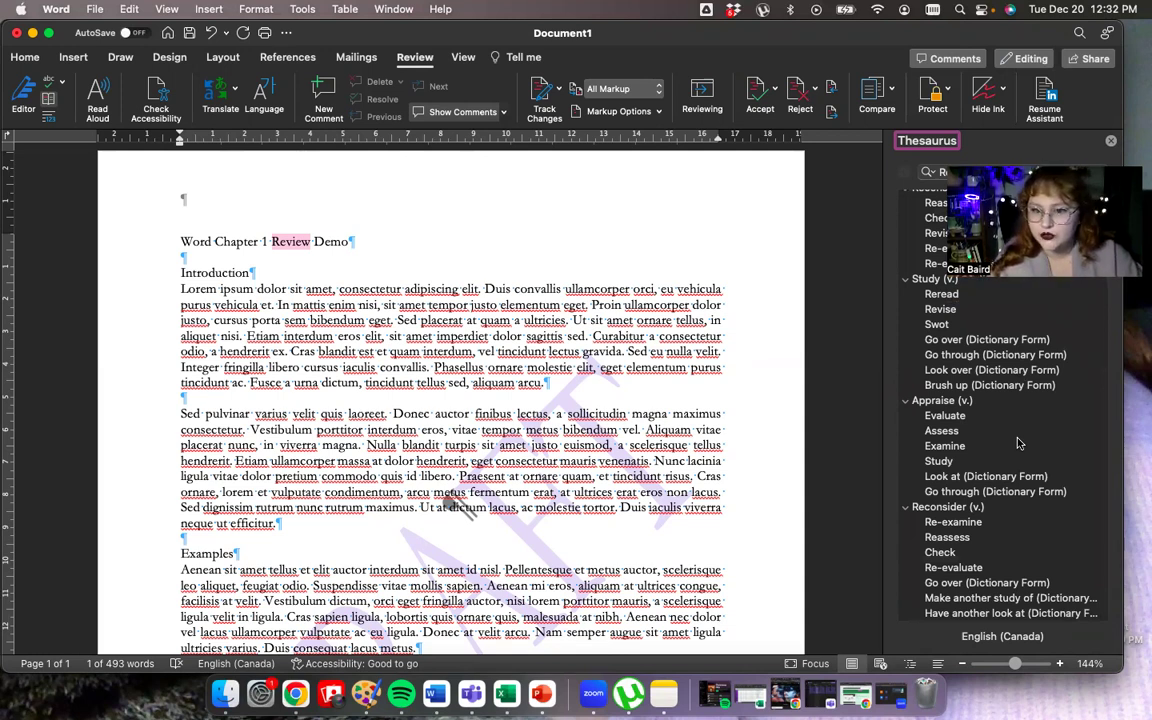
scroll(1018, 443, up, 5)
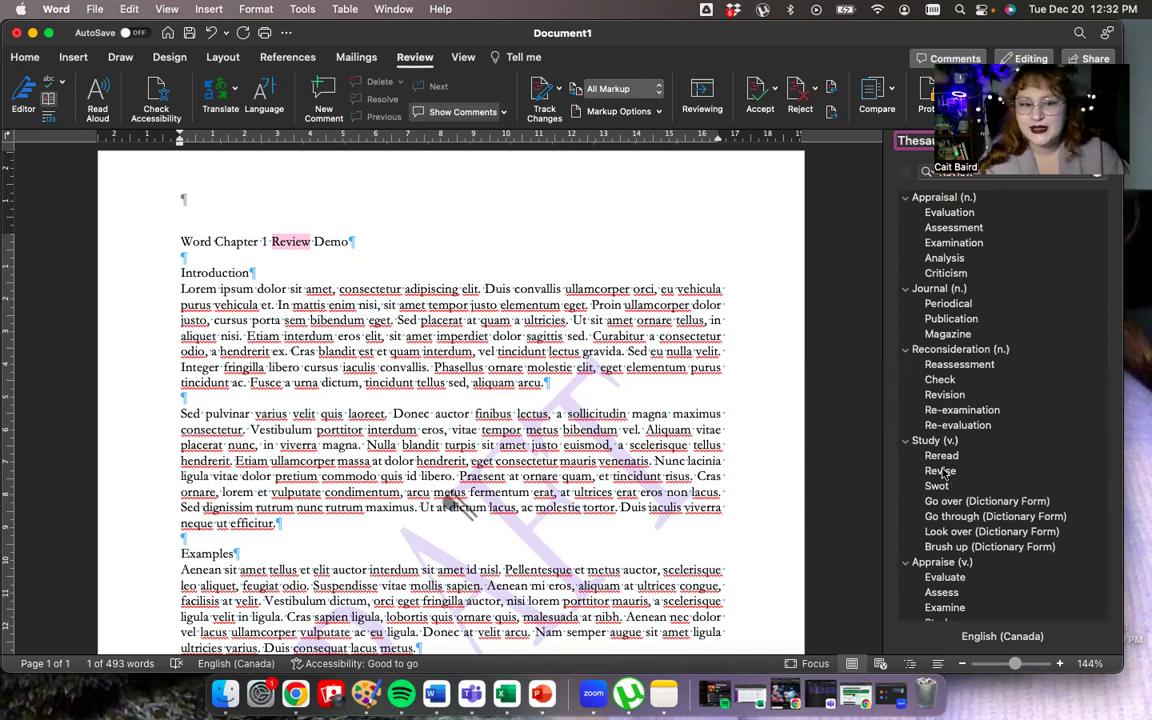
Step: Look up the thesaurus entries for the synonym "Revision" among the Reconsideration results
click(957, 397)
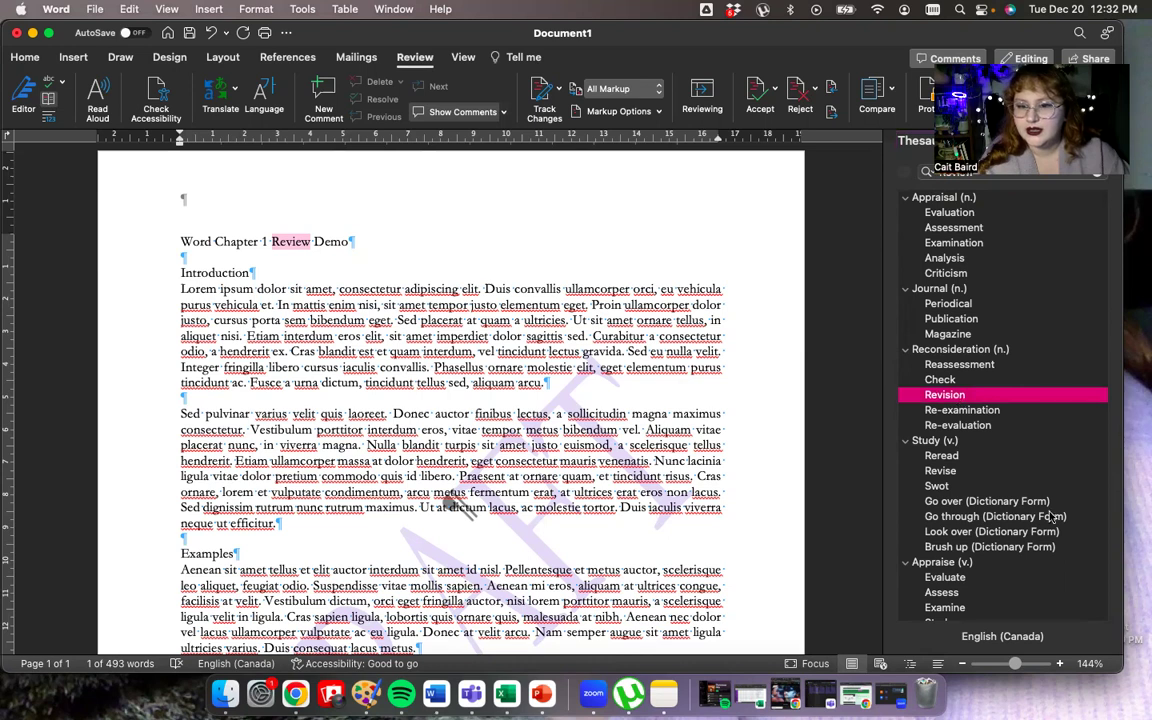
scroll(1037, 521, down, 2)
scroll(1037, 521, down, 3)
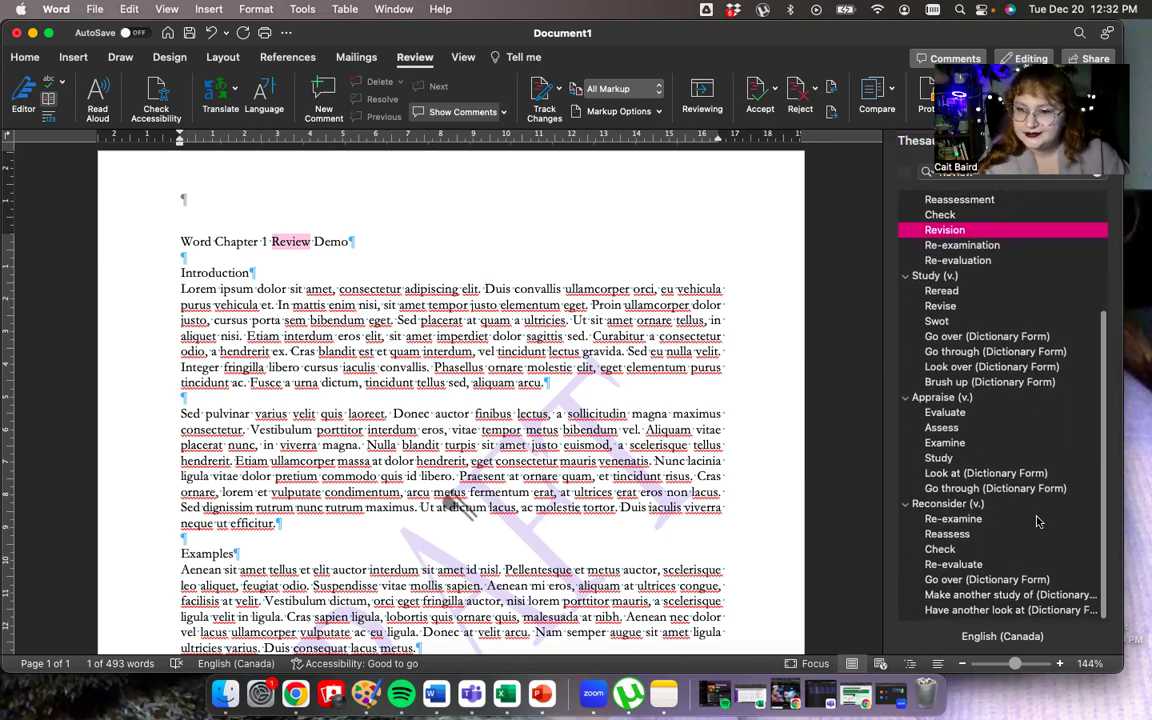
scroll(1037, 521, up, 5)
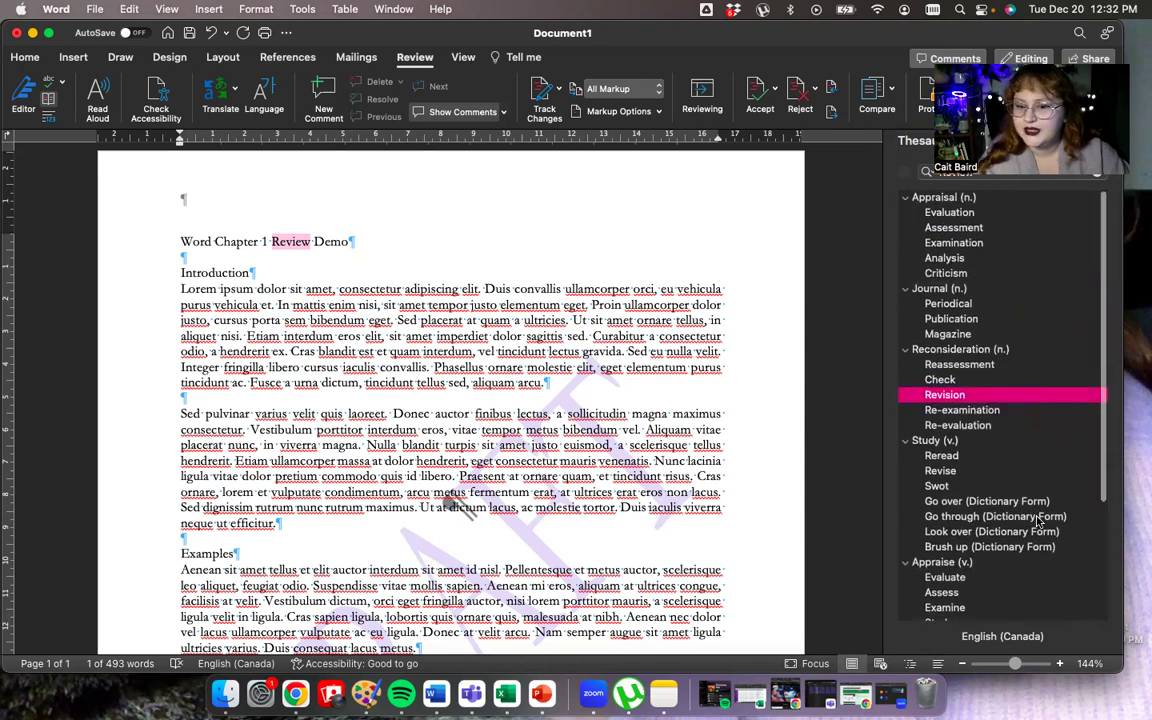
click(986, 400)
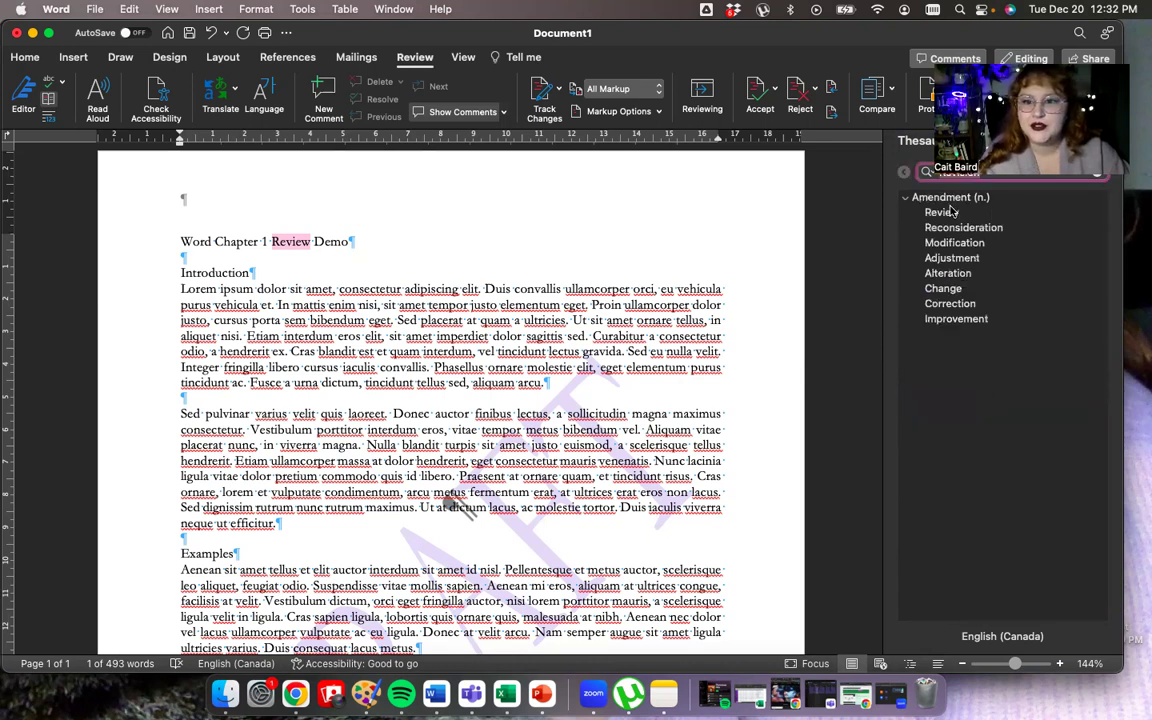
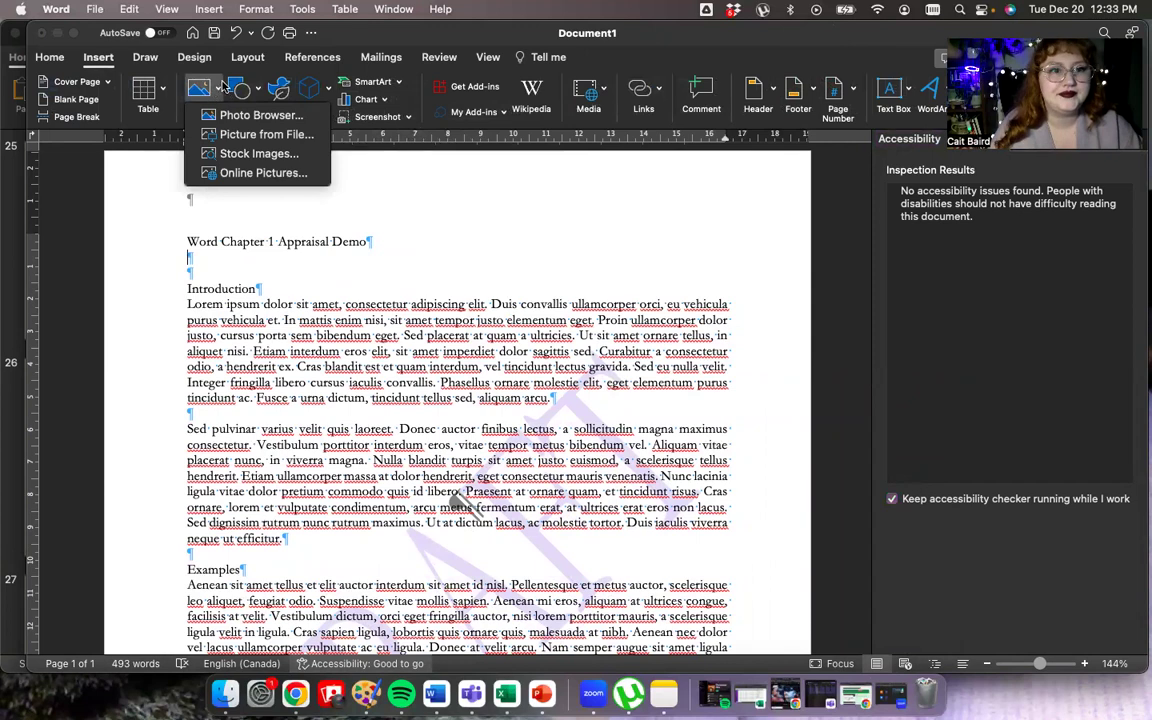
click(238, 95)
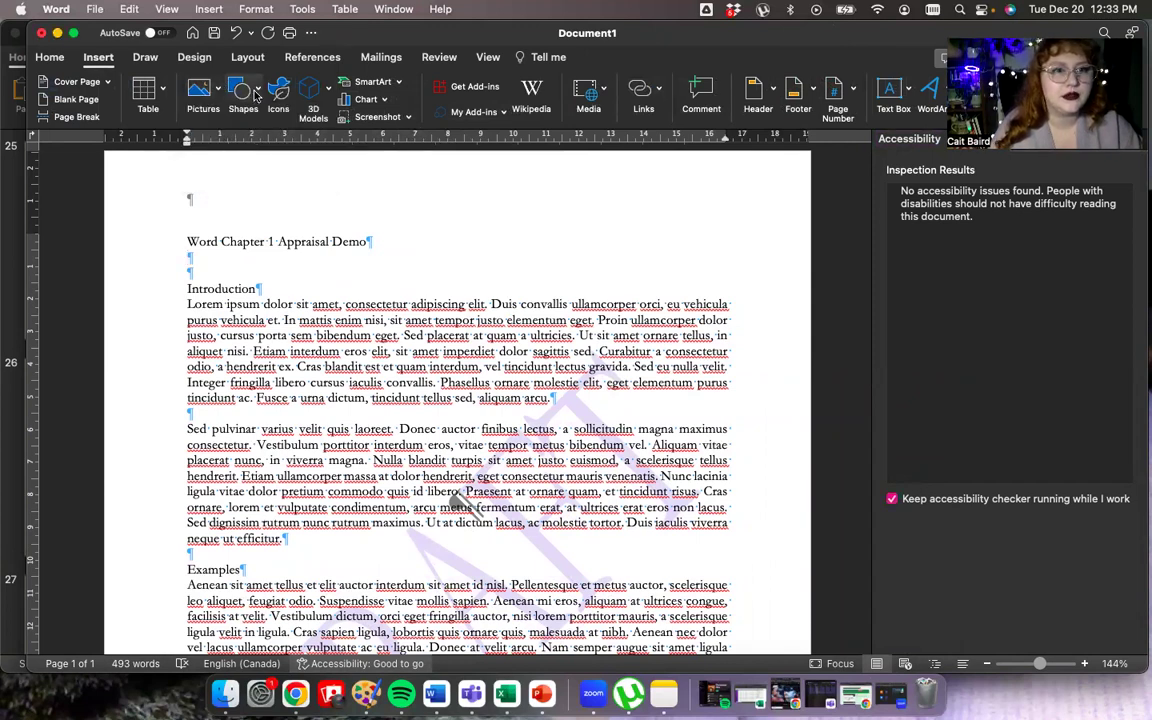
click(256, 92)
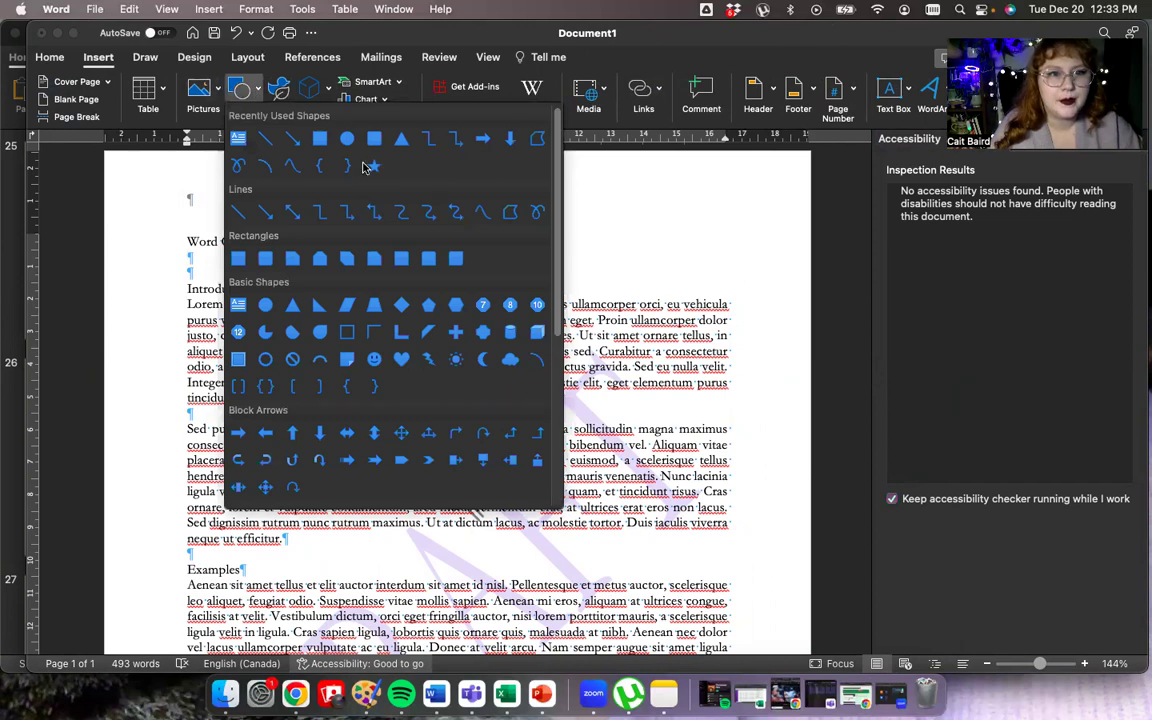
click(200, 86)
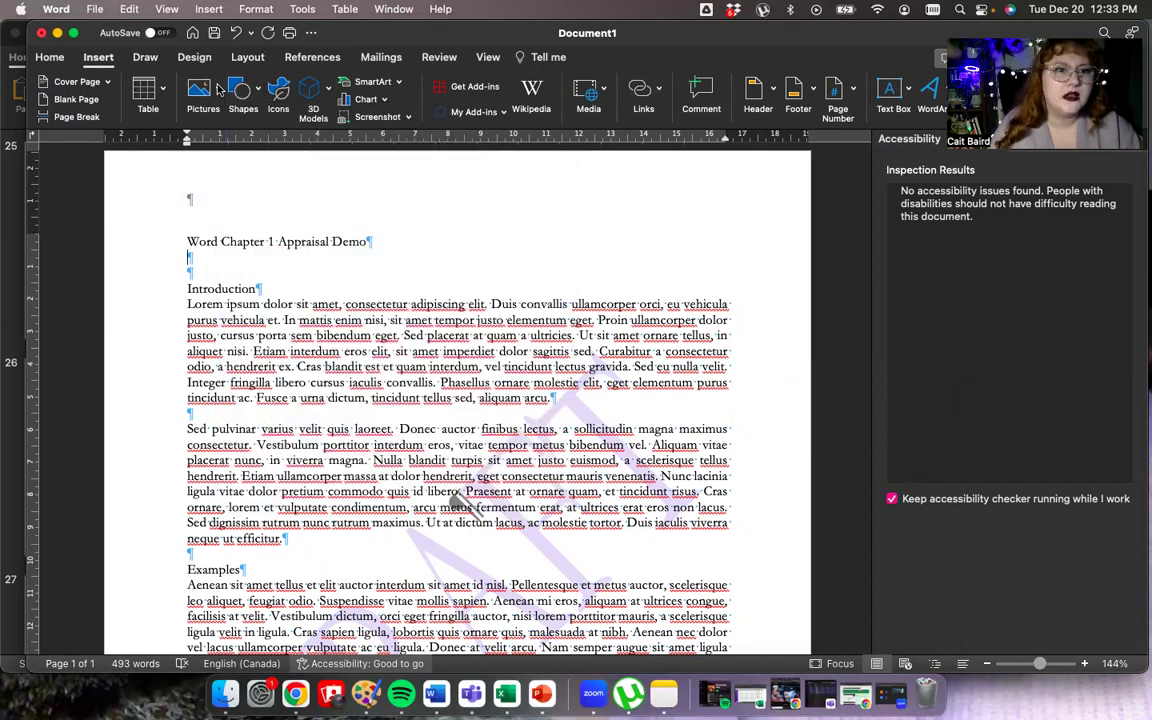
Step: Insert the stock image of a silver crown on a dark background below the document title
click(216, 92)
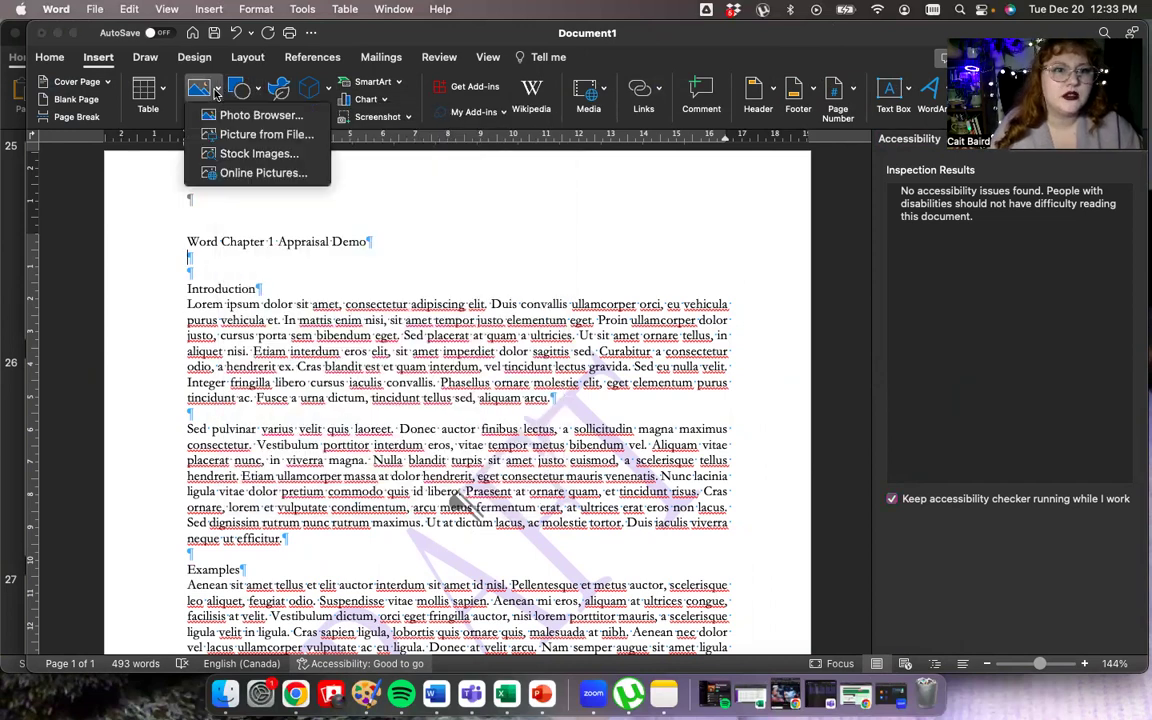
click(276, 155)
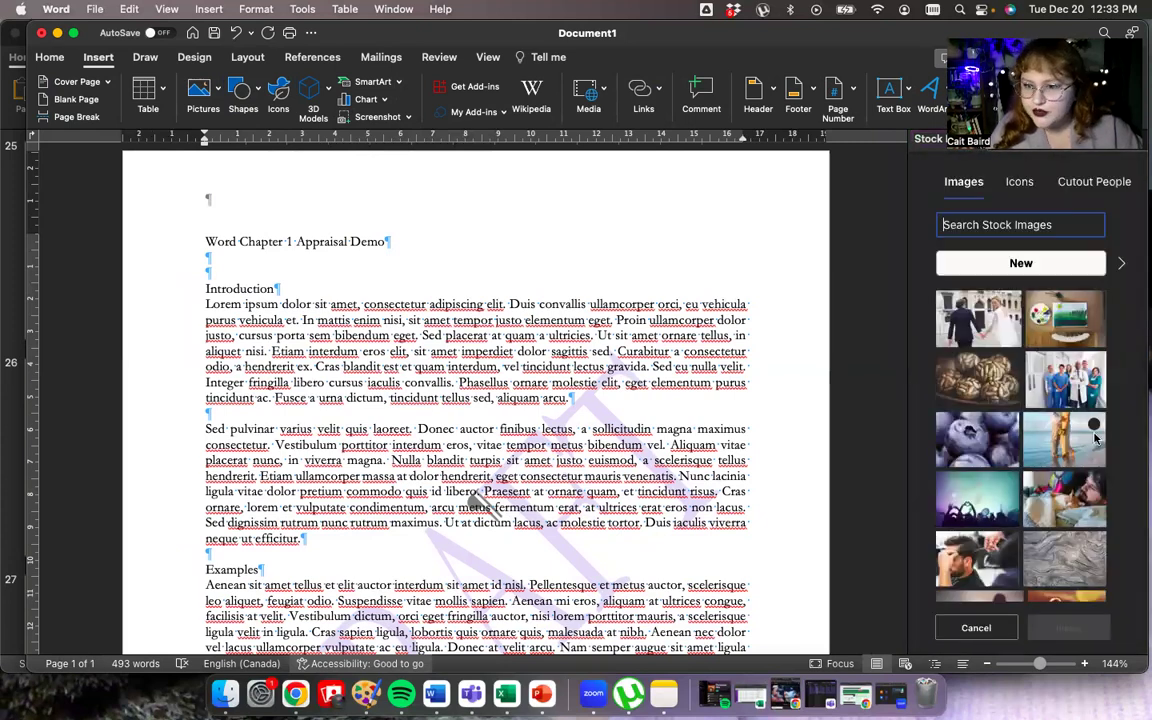
scroll(1020, 465, down, 5)
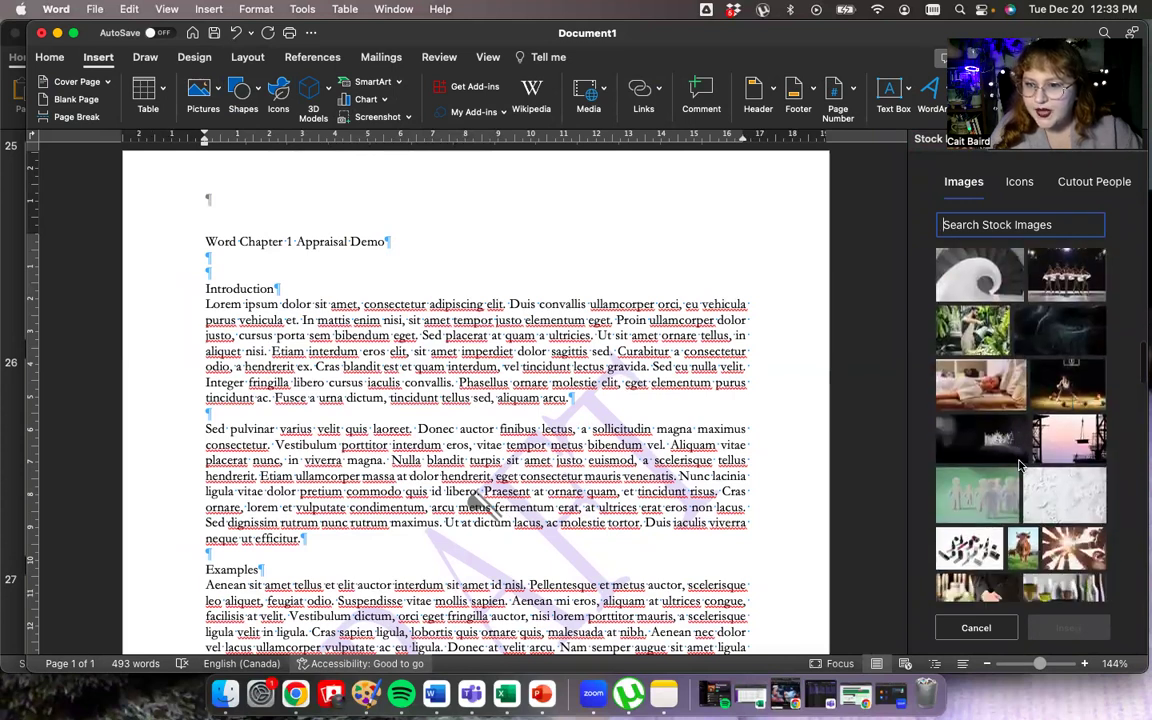
click(1000, 435)
click(1058, 632)
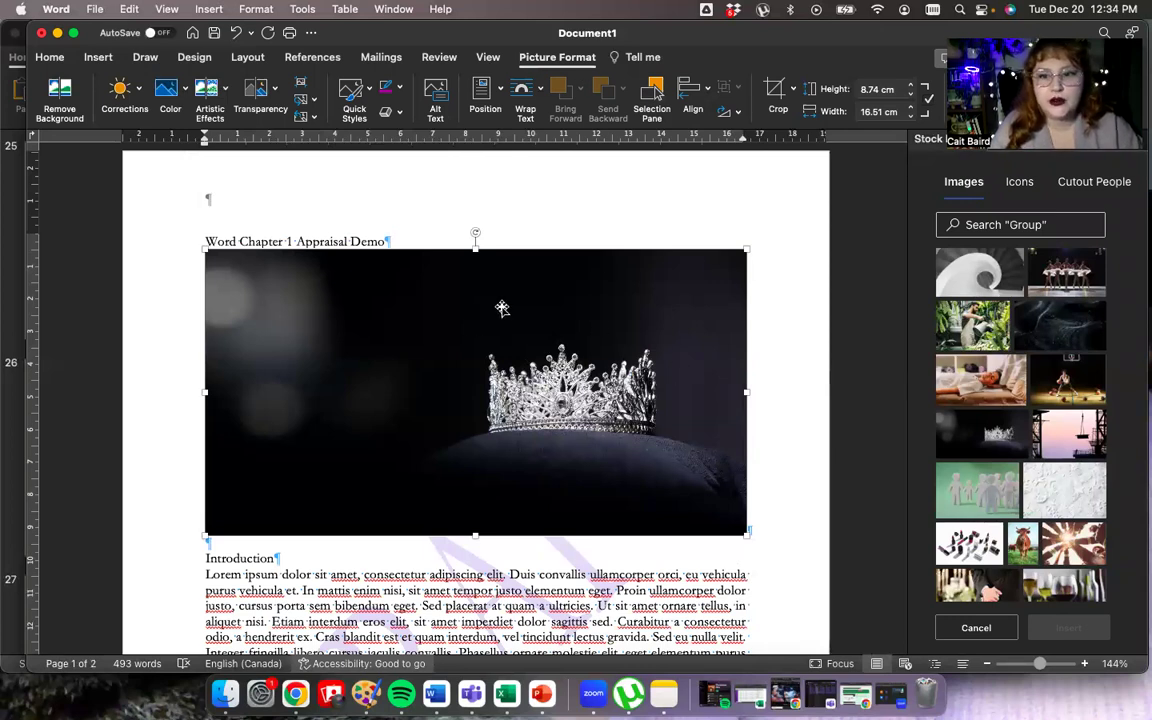
Step: Check the accessibility inspection results for the document, and view the alt text of the crown picture
click(1010, 139)
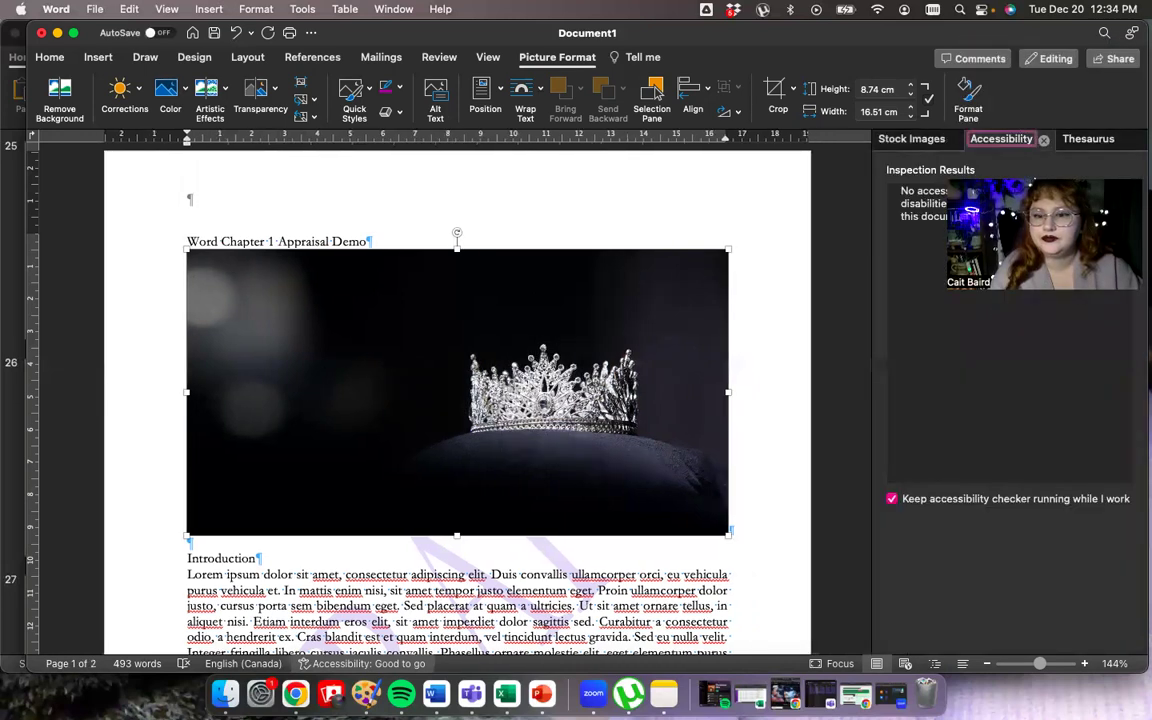
click(986, 214)
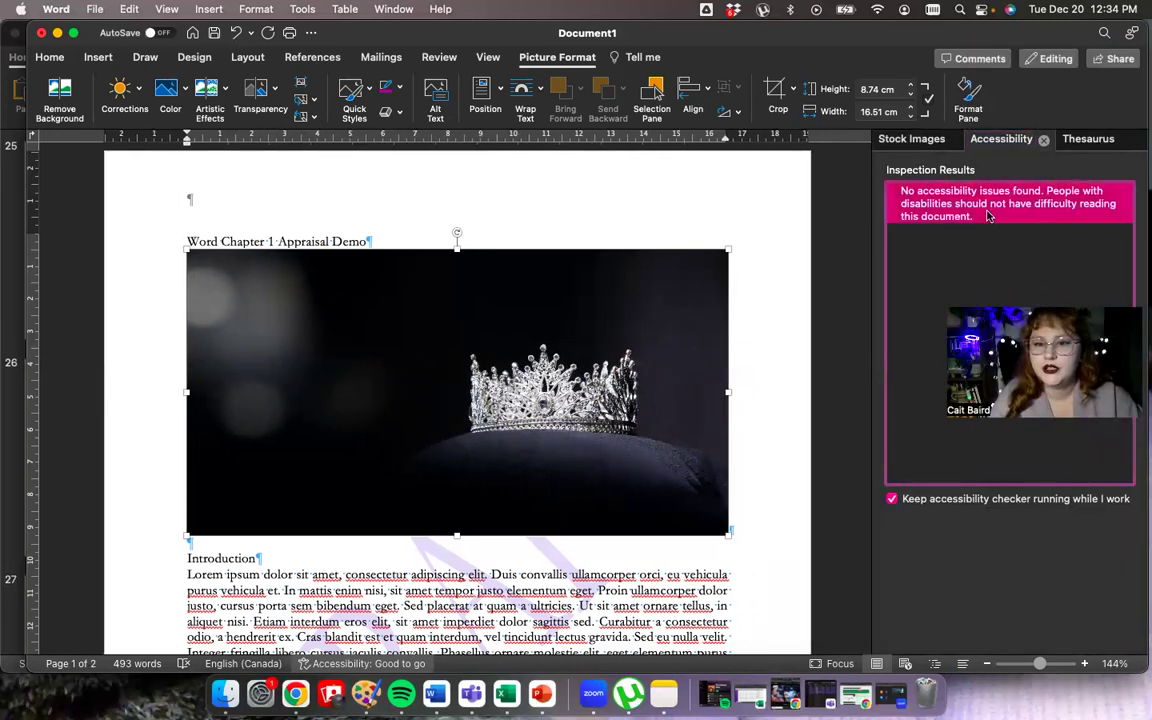
click(621, 383)
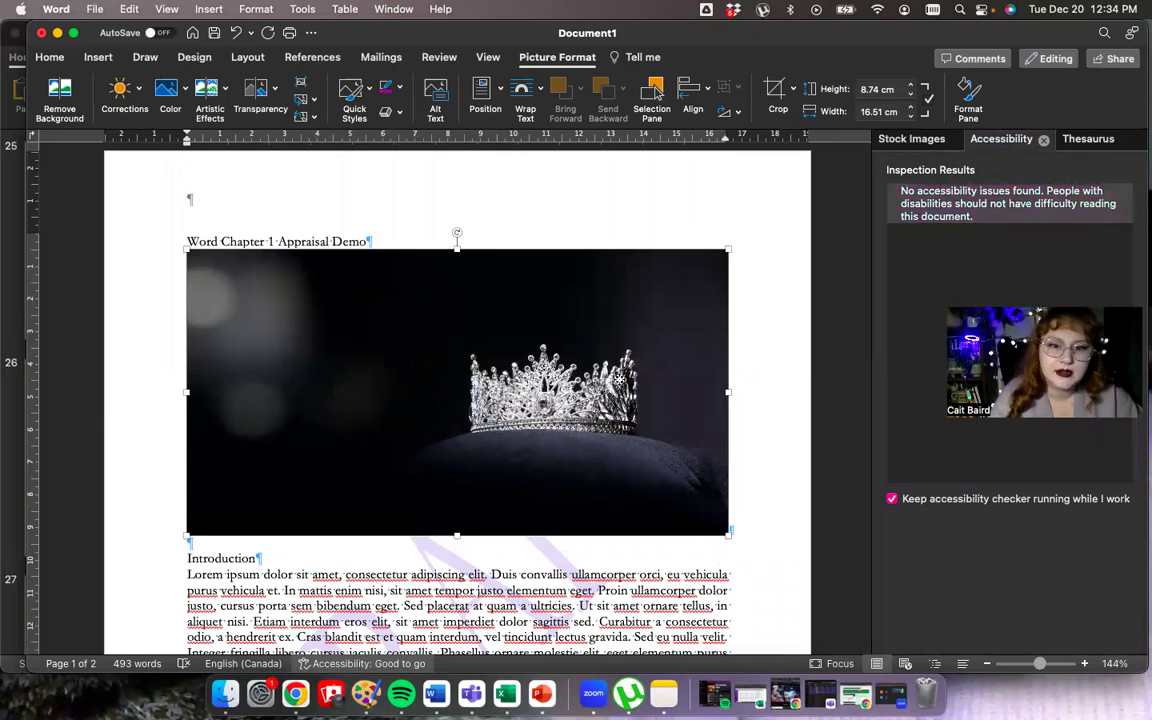
right_click(535, 321)
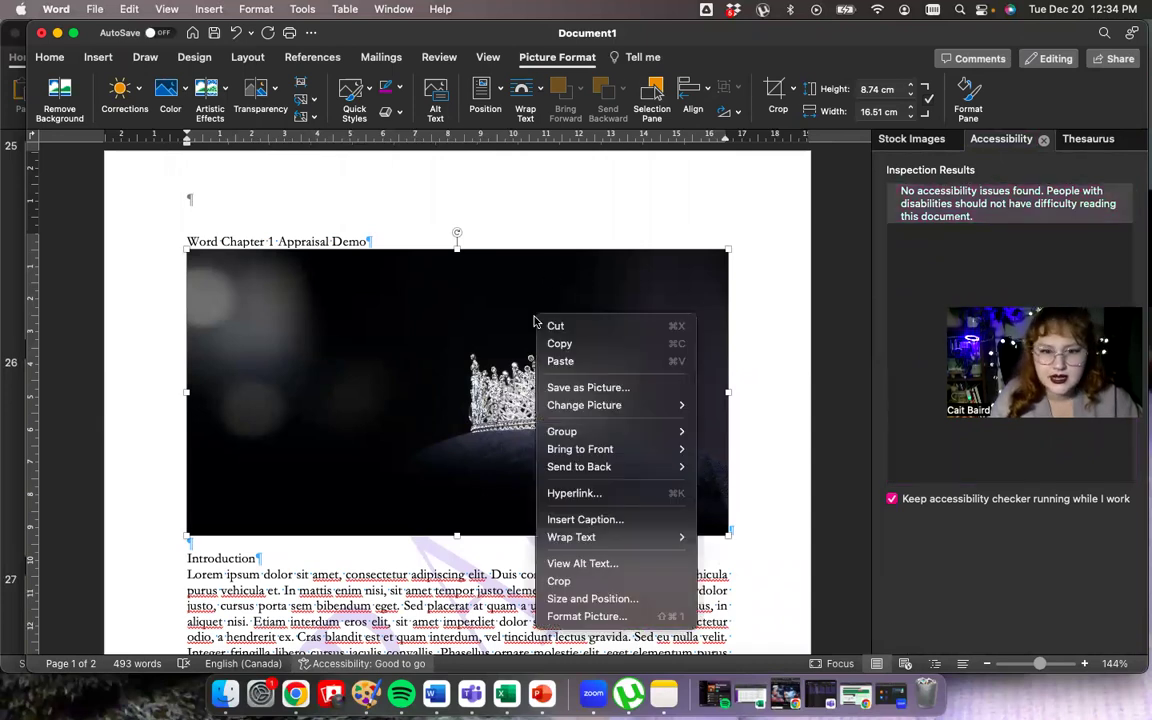
click(600, 563)
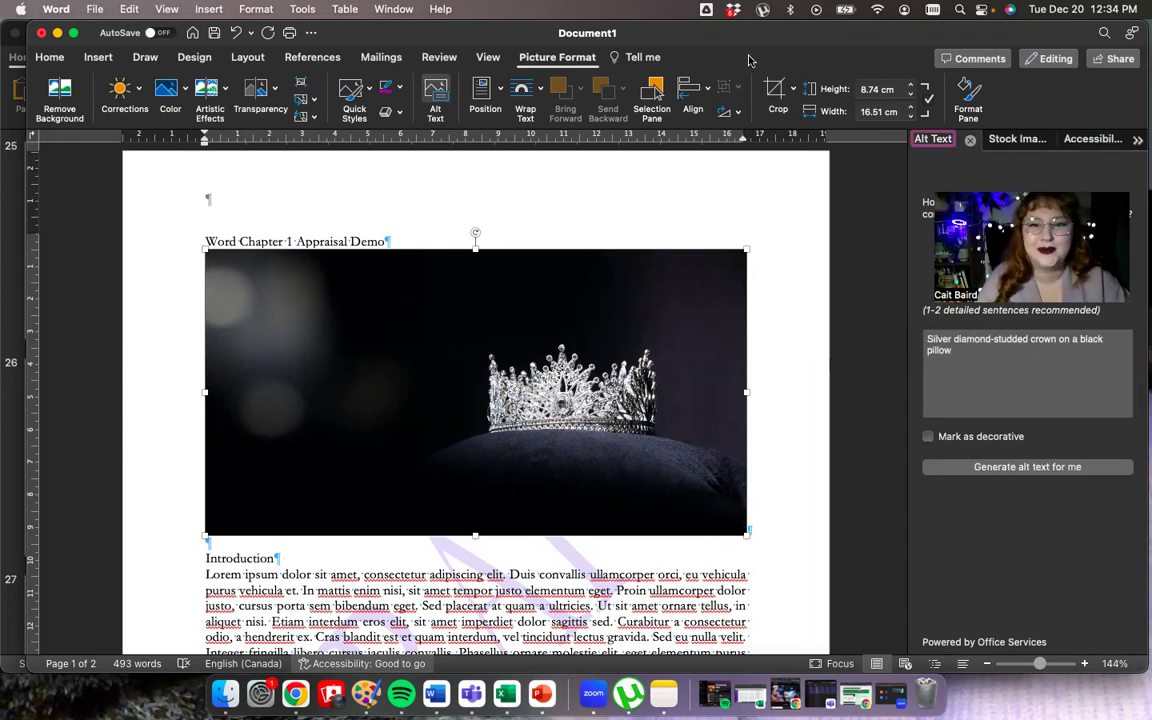
Step: Switch to the enrolment record workbook in Excel and run the accessibility check on it
drag(771, 32, 943, 8)
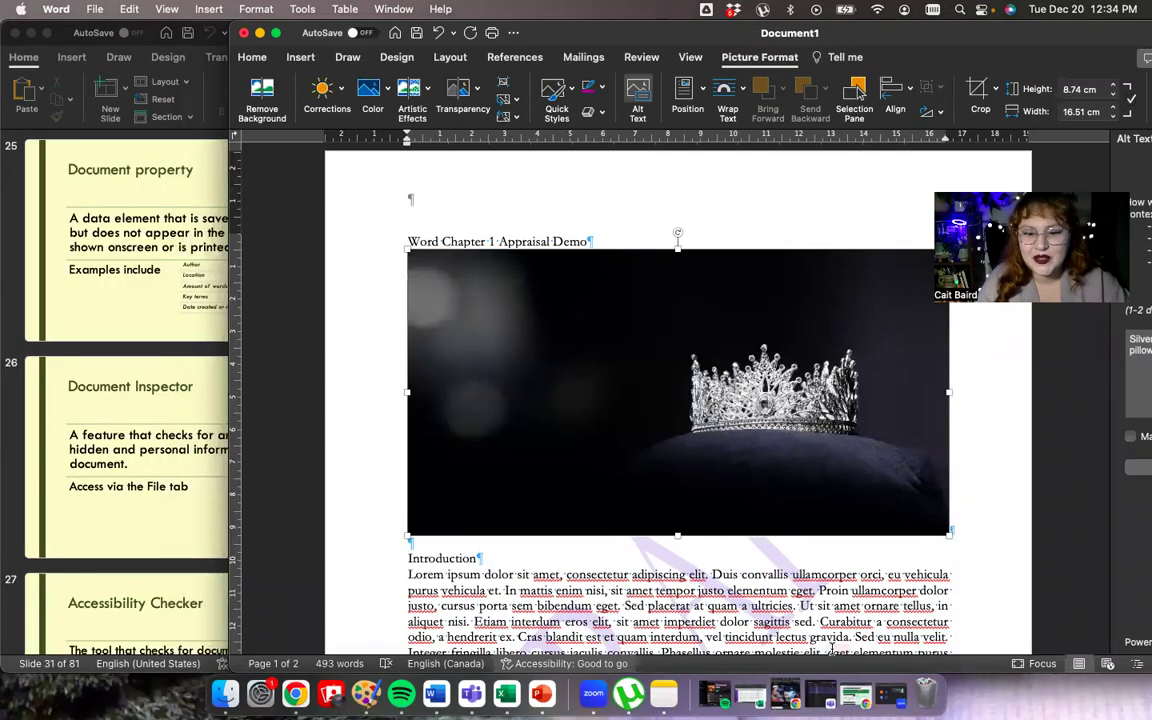
click(752, 695)
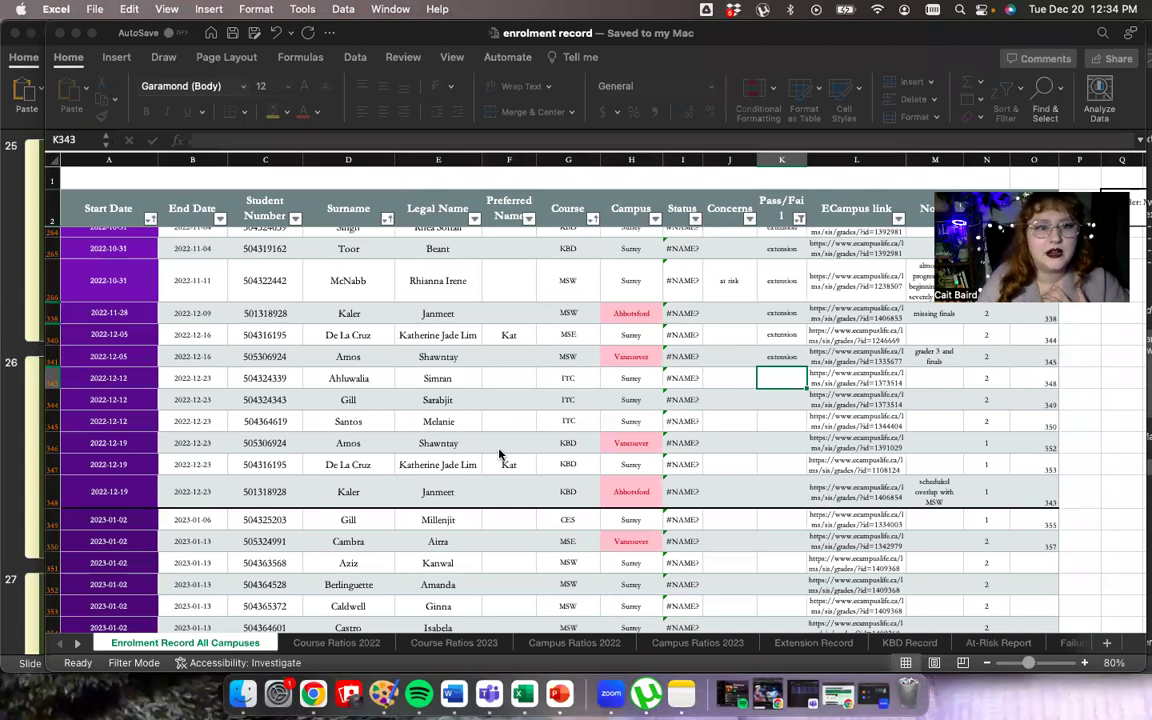
scroll(460, 300, down, 3)
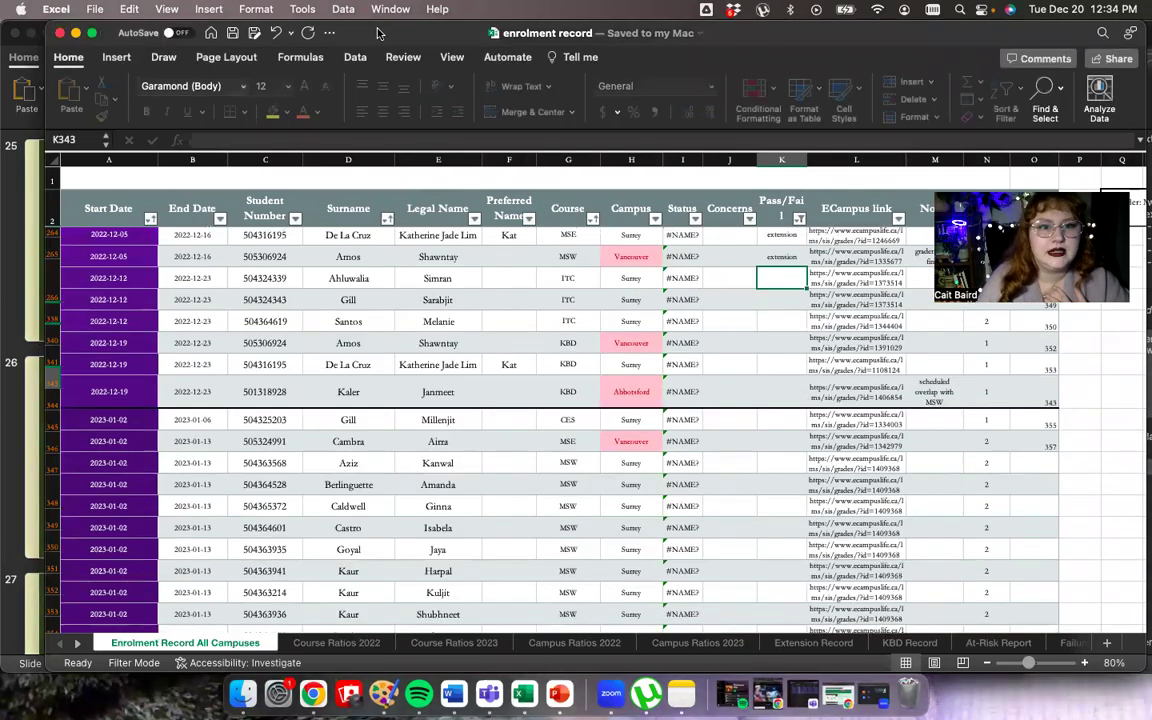
drag(378, 34, 407, 165)
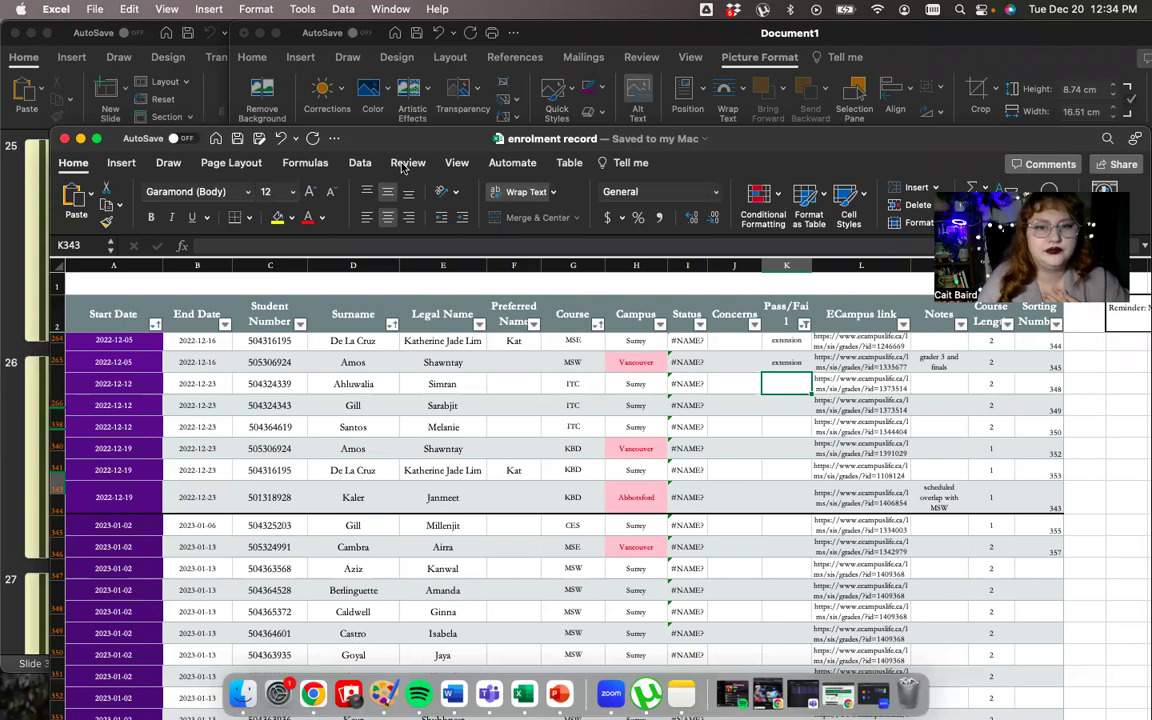
click(406, 163)
click(222, 203)
mouse_move(397, 137)
mouse_down()
mouse_move(229, 84)
mouse_move(172, 33)
mouse_up()
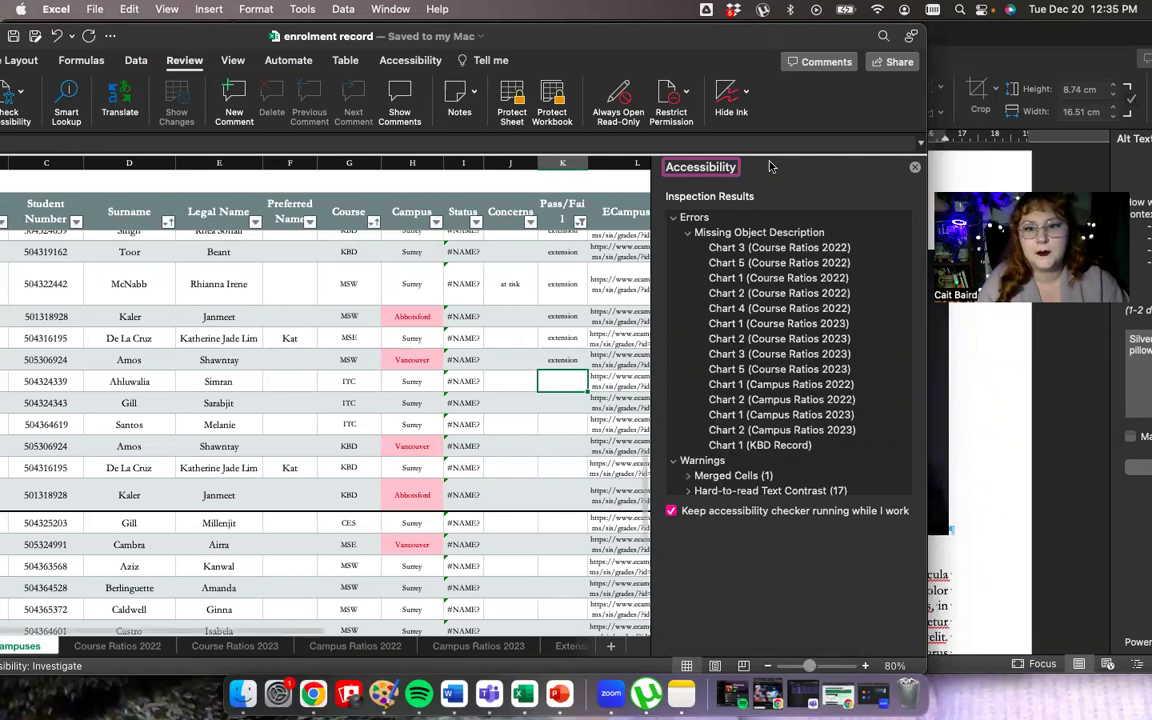
Step: Examine the workbook's accessibility errors and warnings, select the Chart 3 (Course Ratios 2022) error, and minimize the workbook
scroll(815, 346, down, 1)
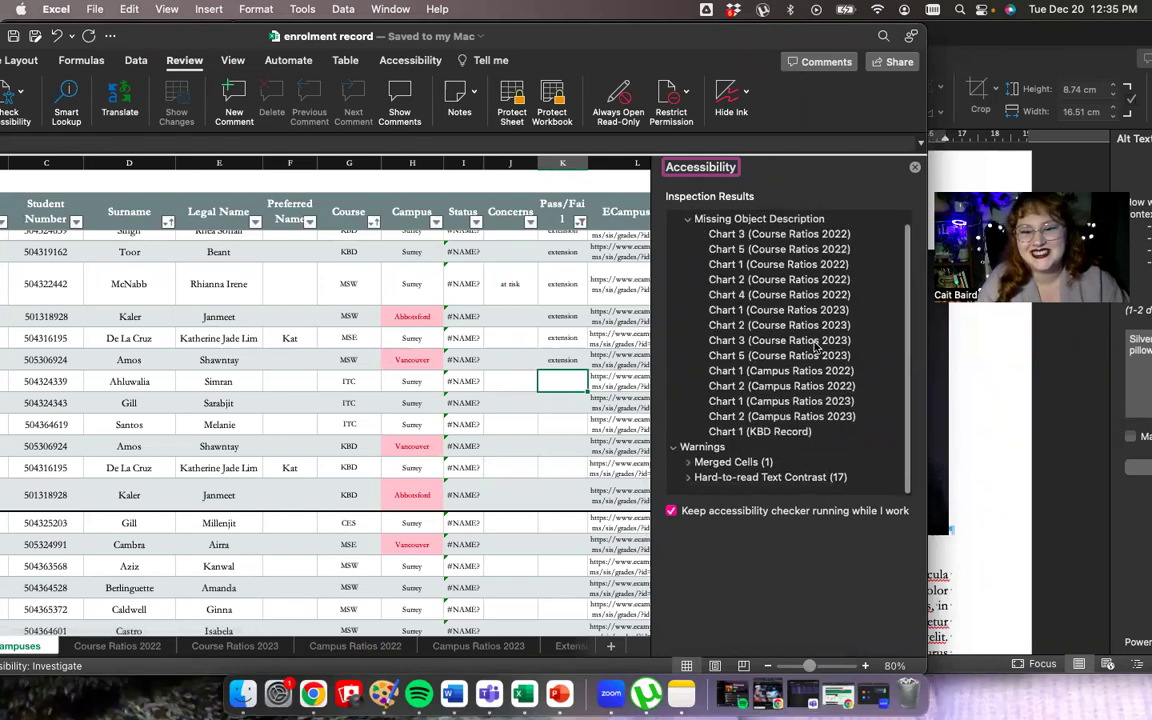
scroll(815, 346, up, 1)
click(762, 246)
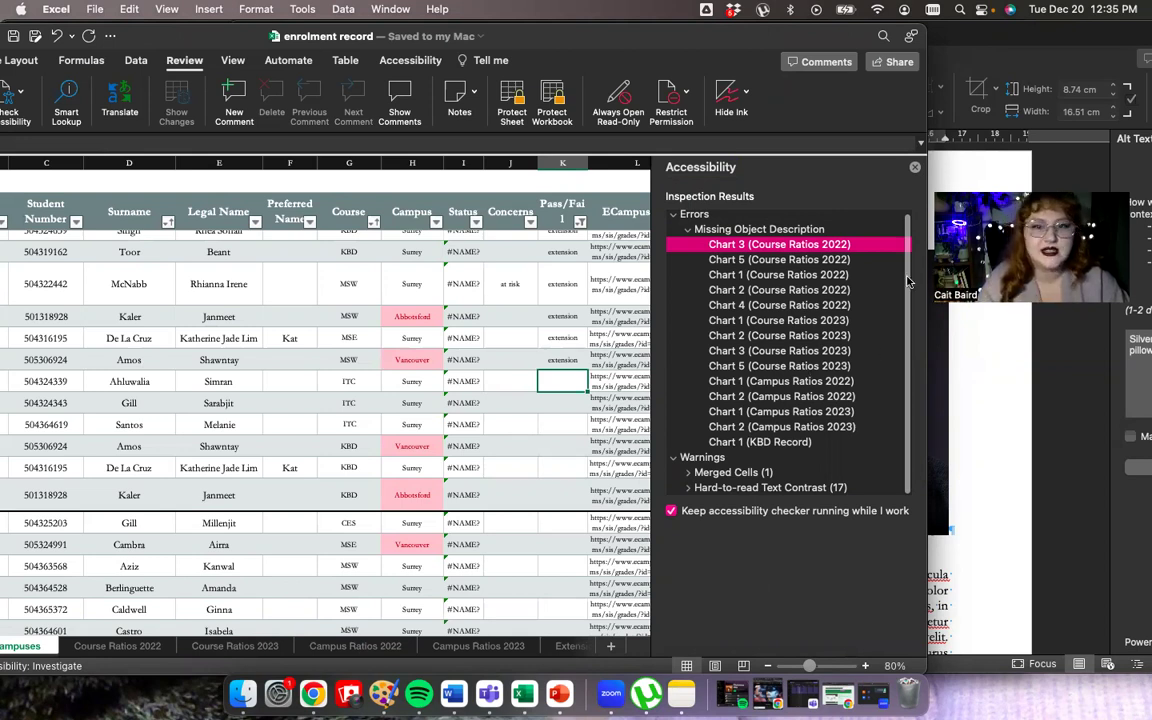
drag(743, 37, 1015, 555)
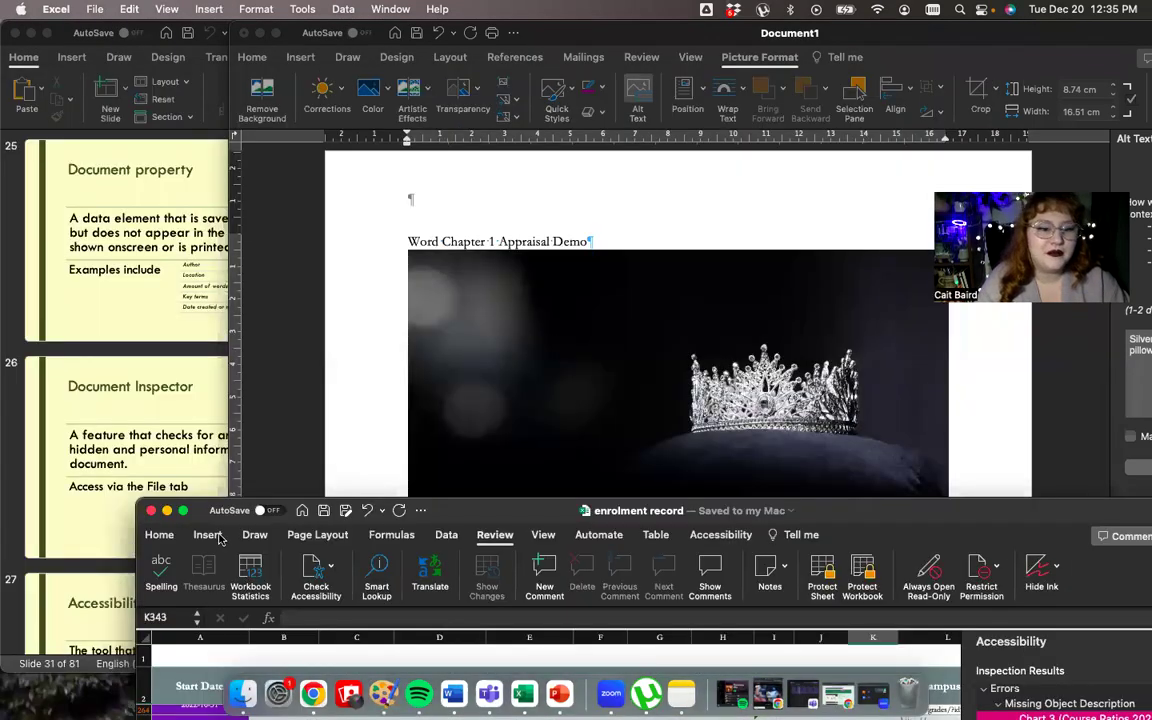
click(167, 512)
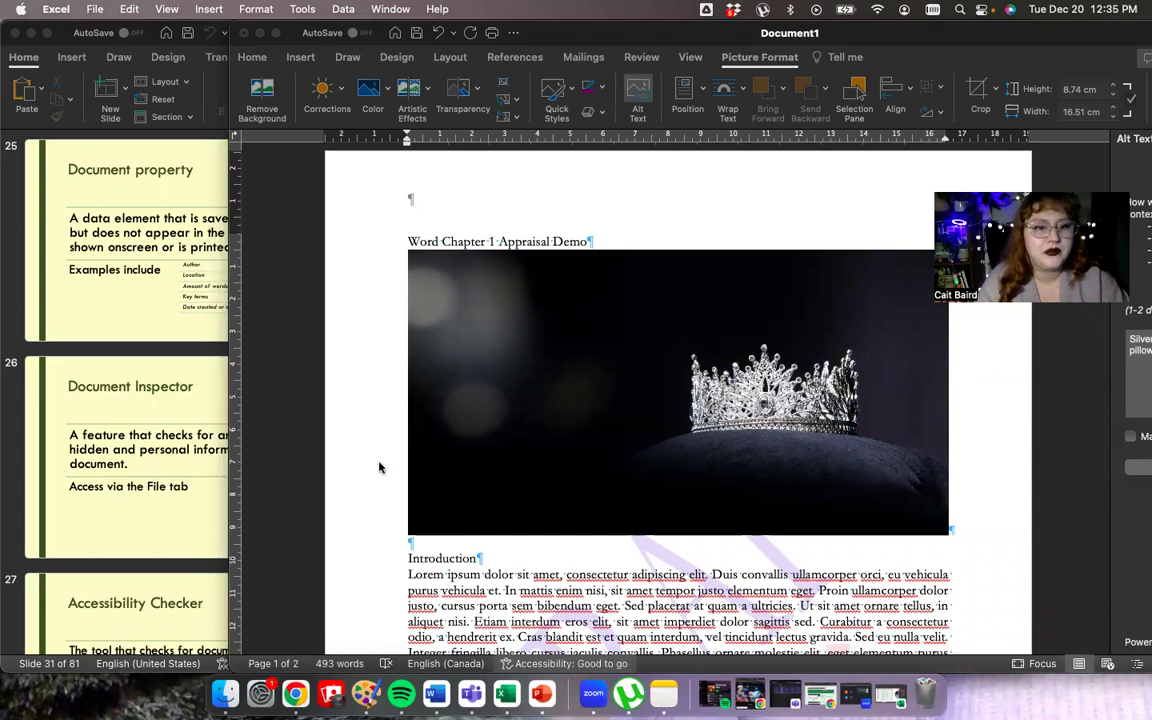
Step: Return to the Word document, view its General, Summary, Statistics, Content and Custom properties, and close them without saving changes
scroll(133, 531, down, 10)
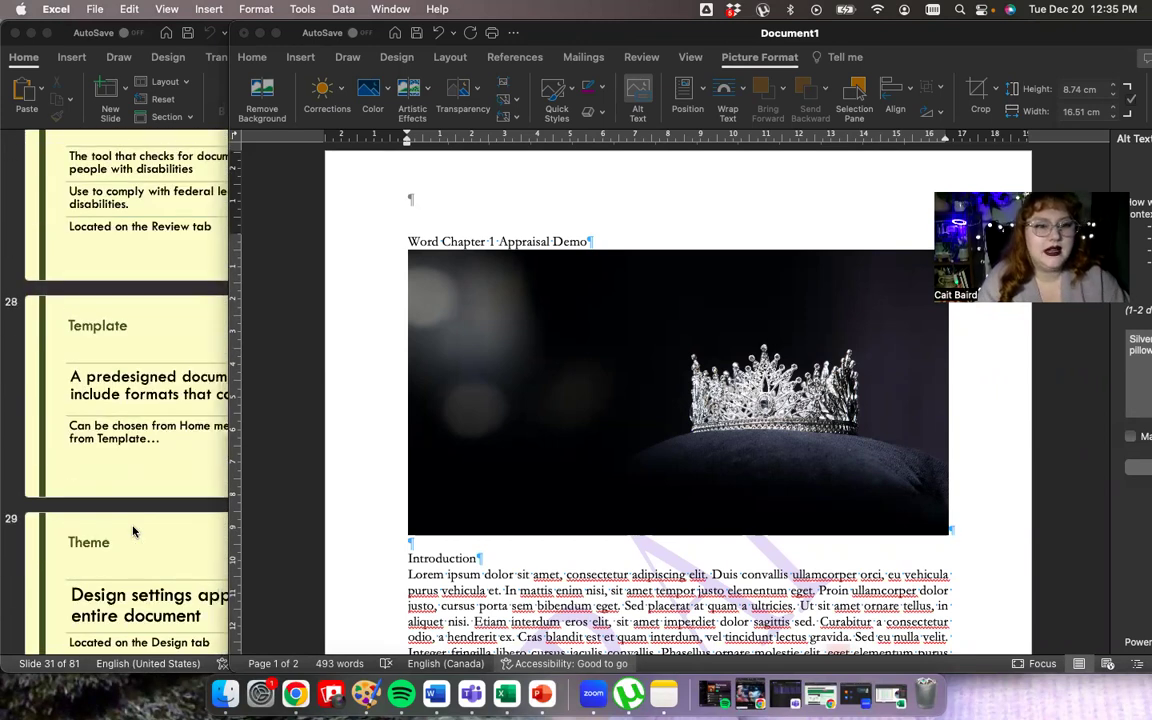
scroll(133, 531, up, 10)
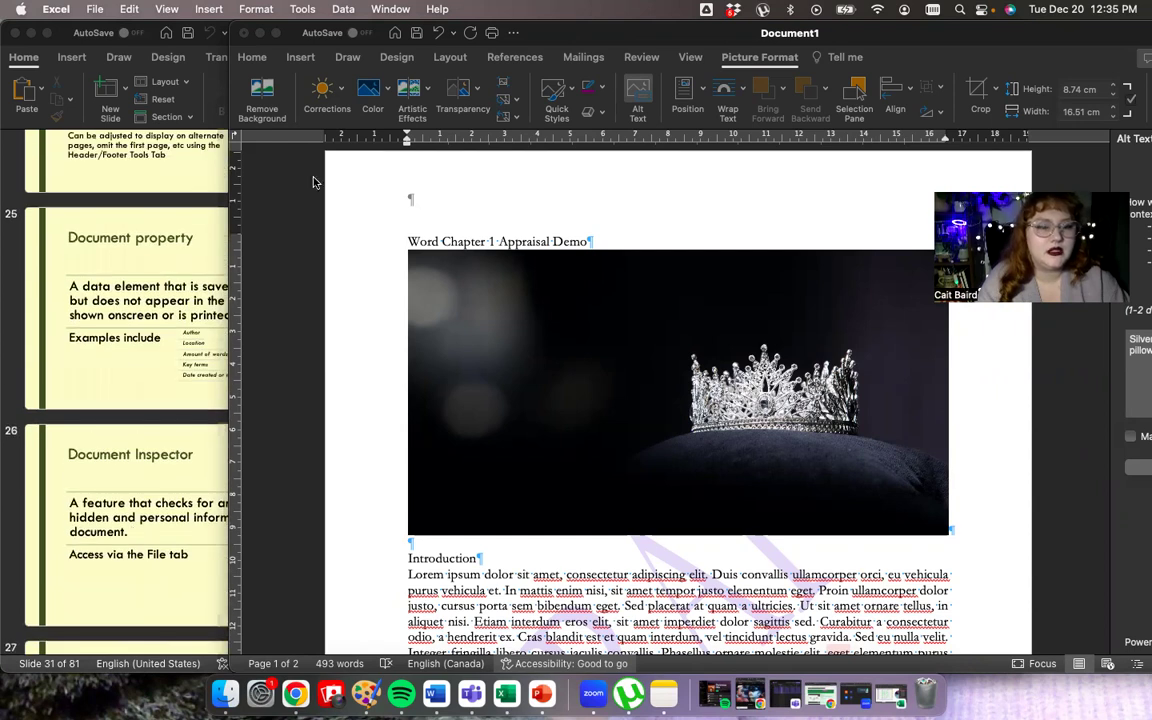
click(295, 37)
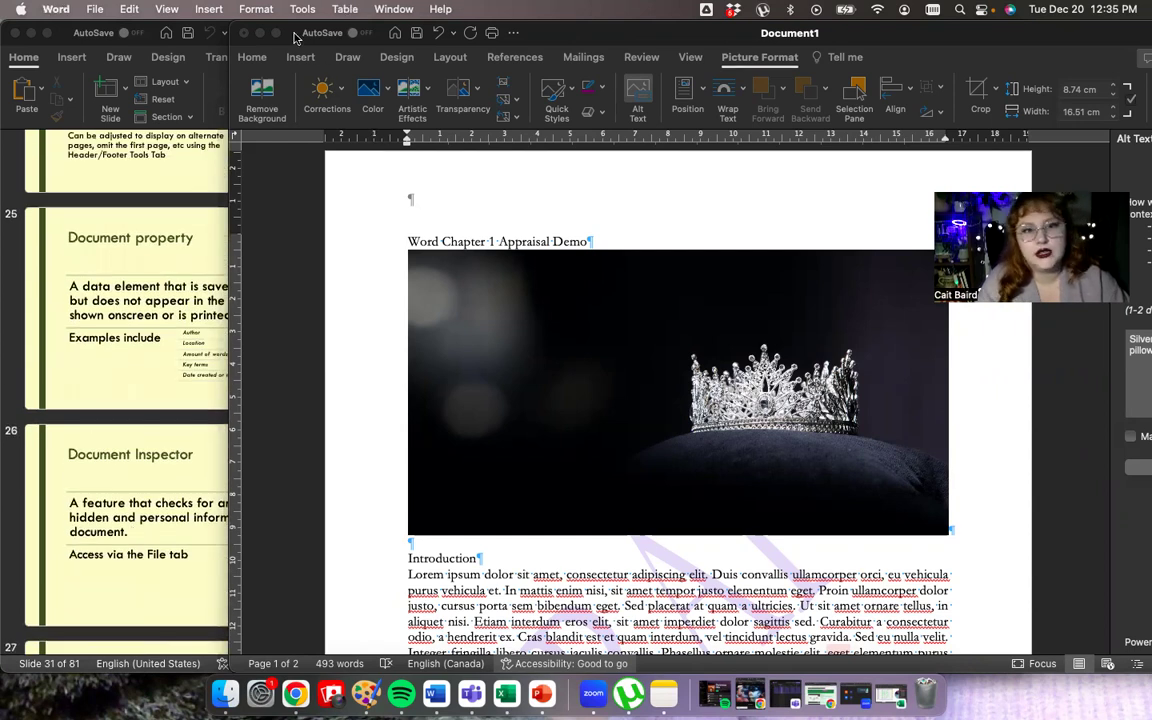
click(295, 37)
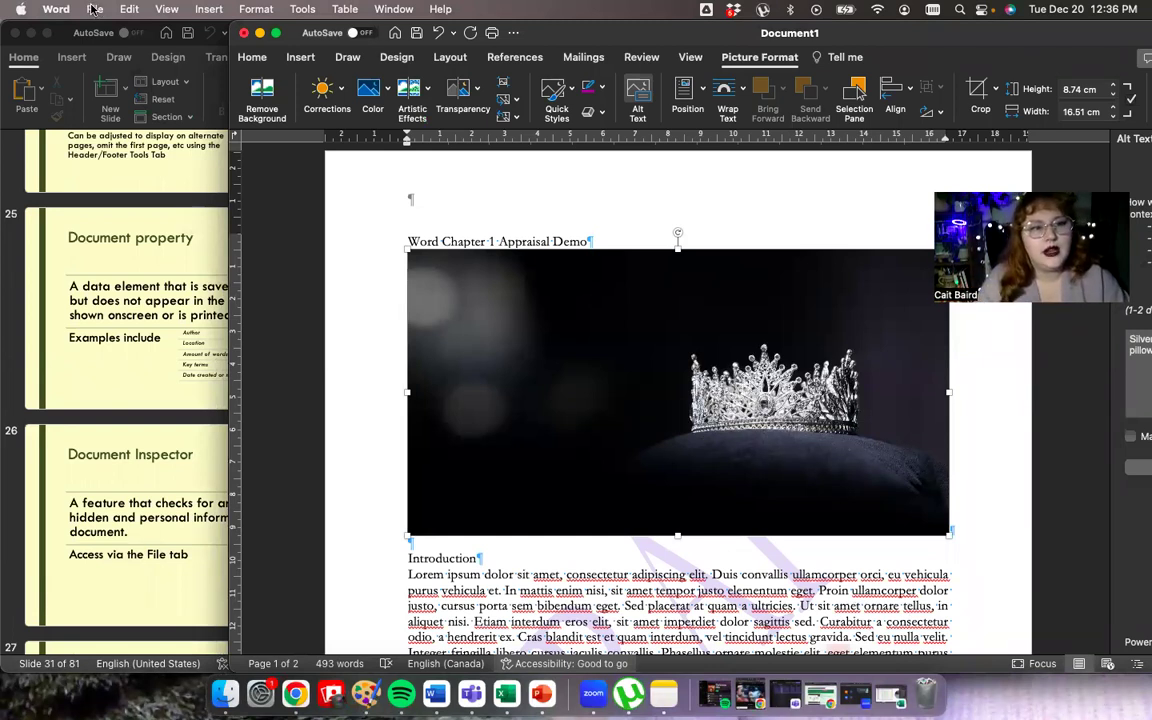
click(93, 9)
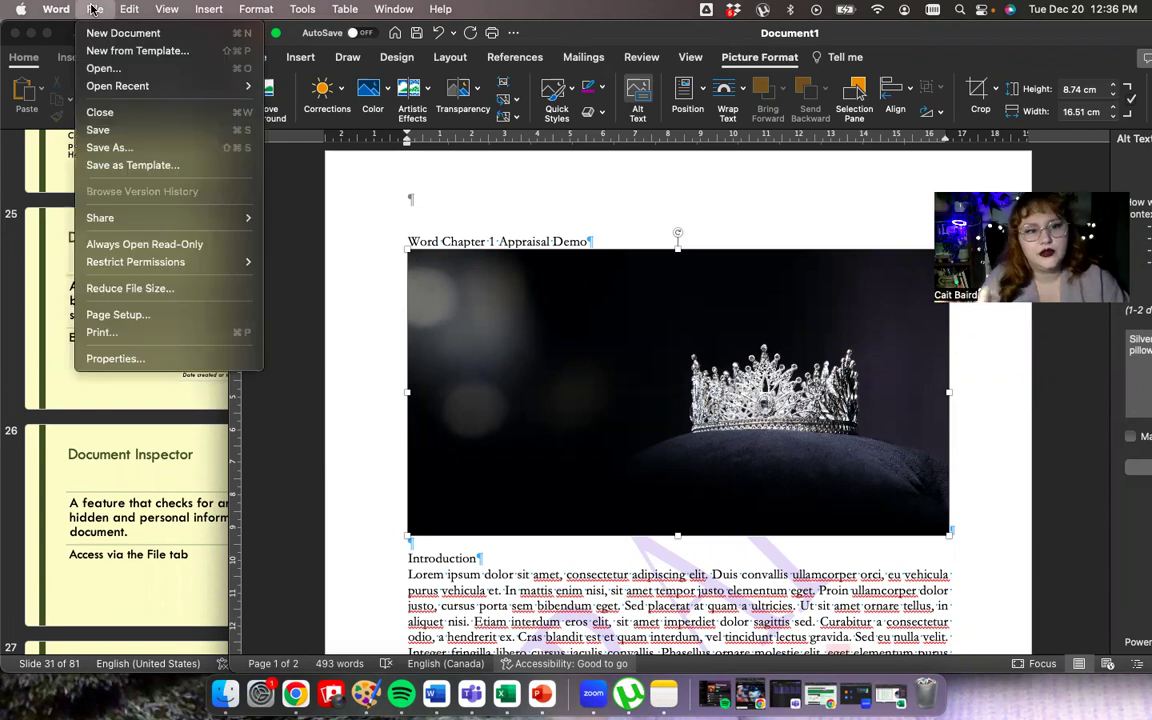
click(175, 357)
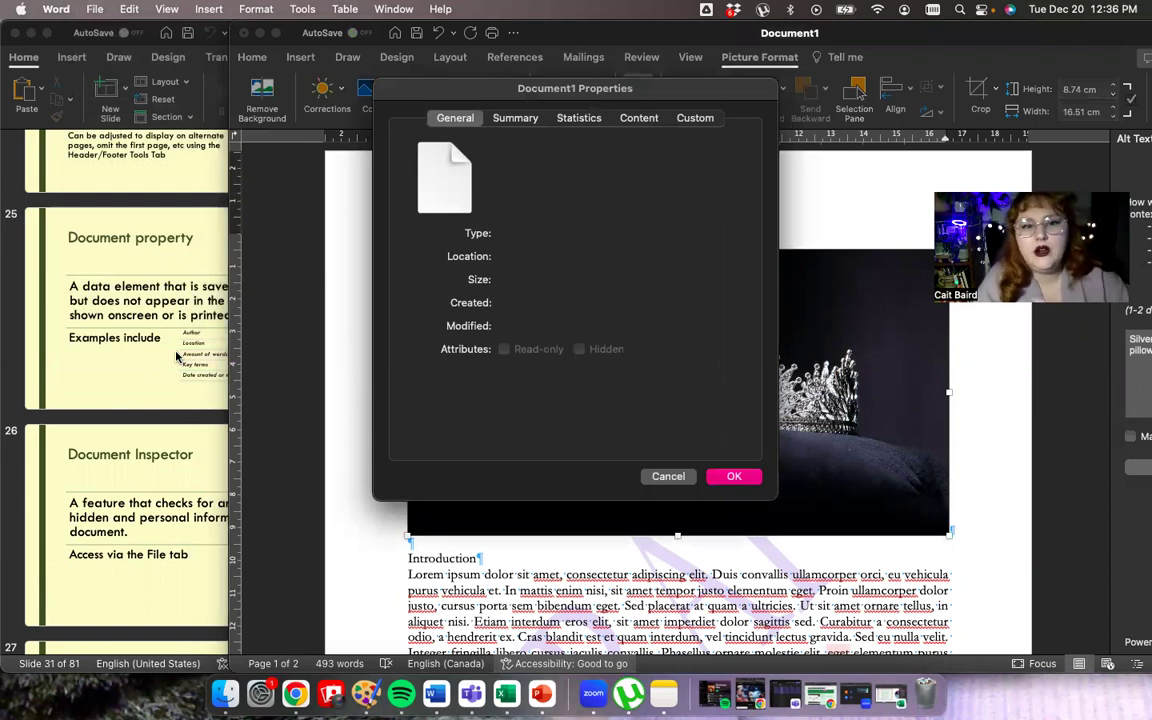
click(500, 119)
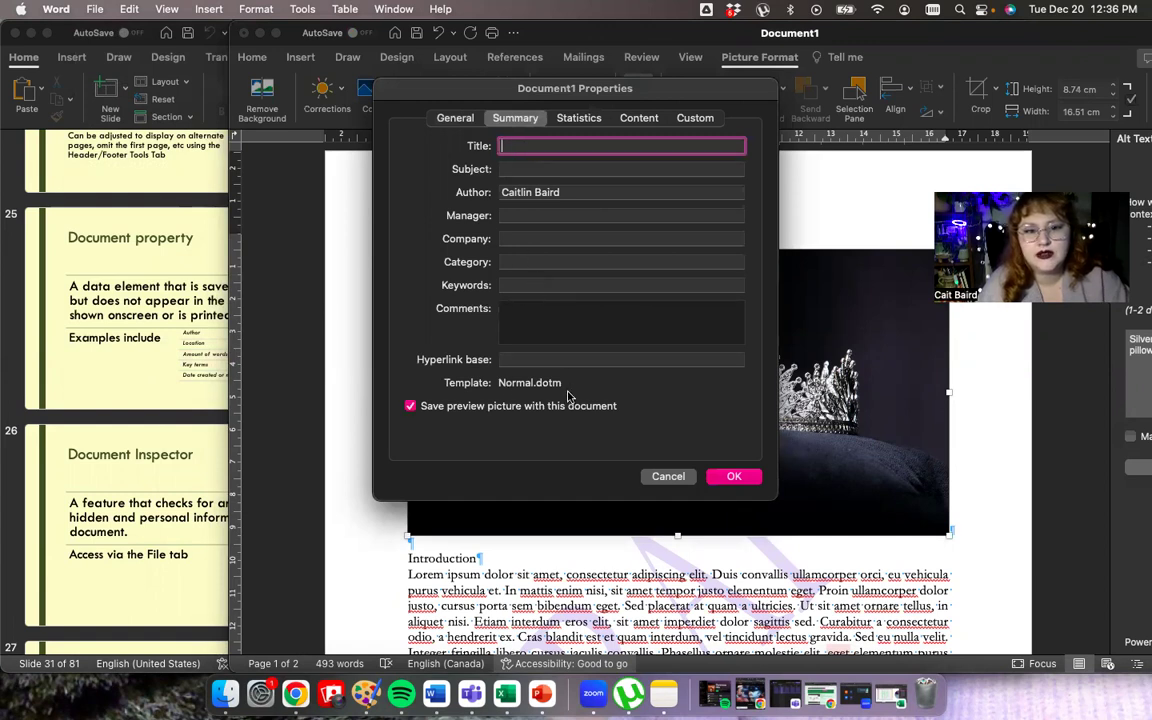
click(567, 119)
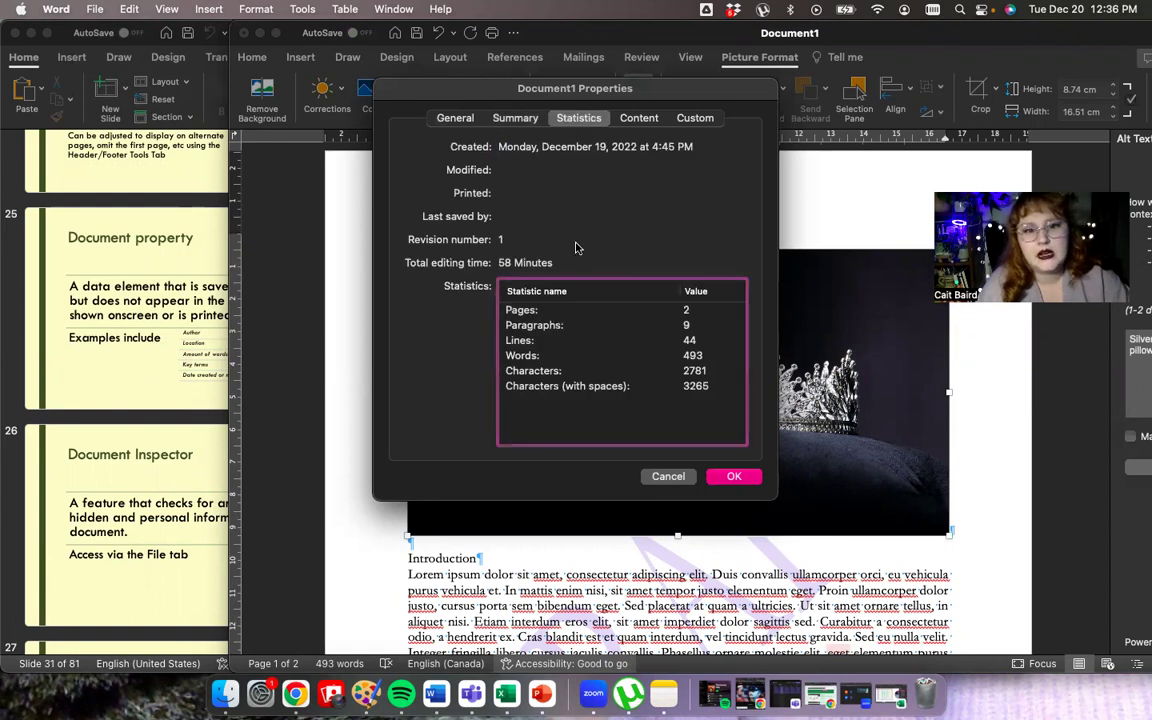
click(639, 119)
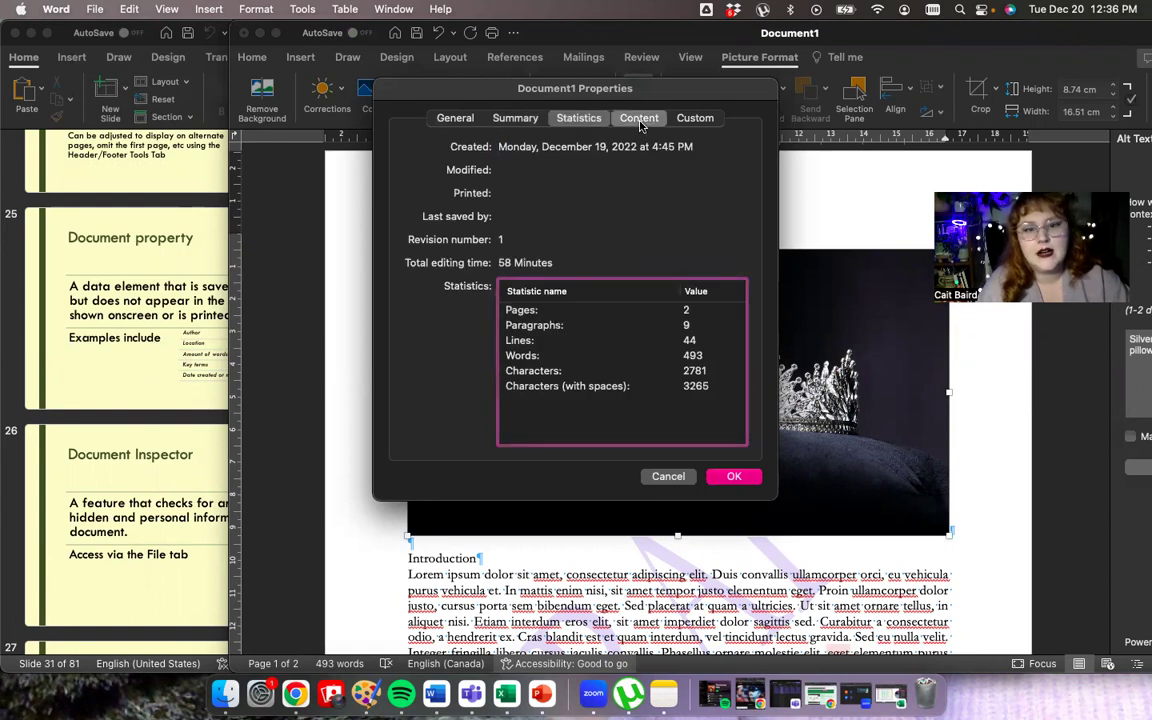
click(695, 118)
click(456, 119)
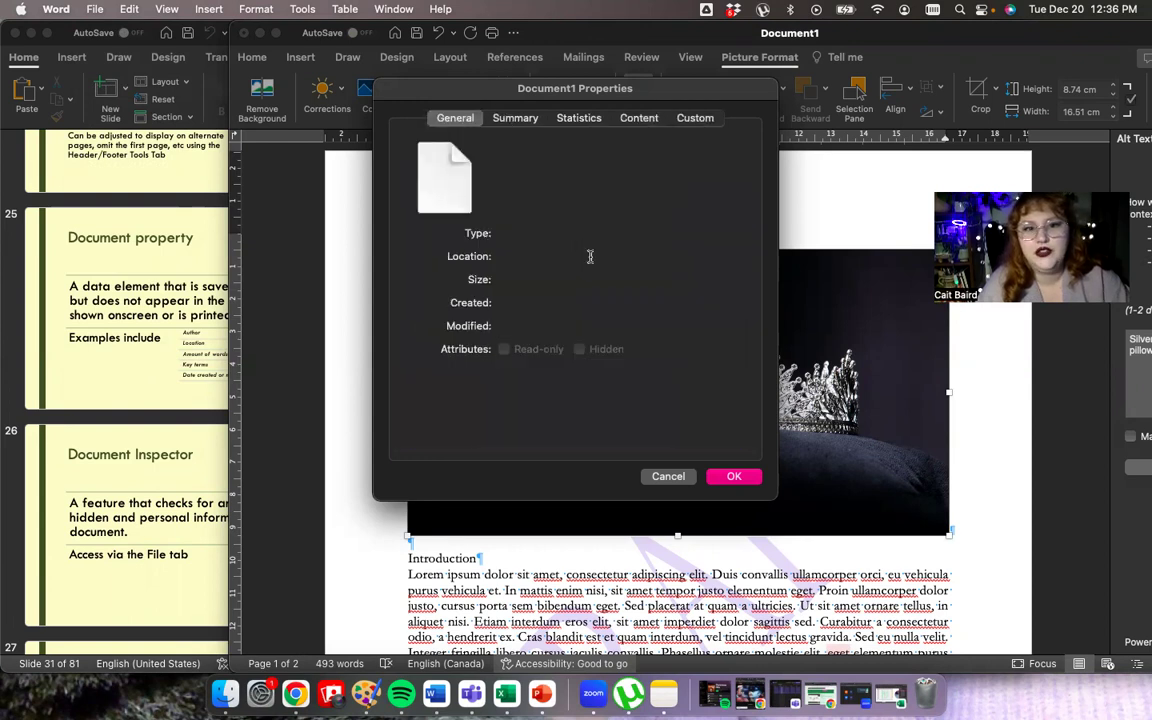
click(668, 477)
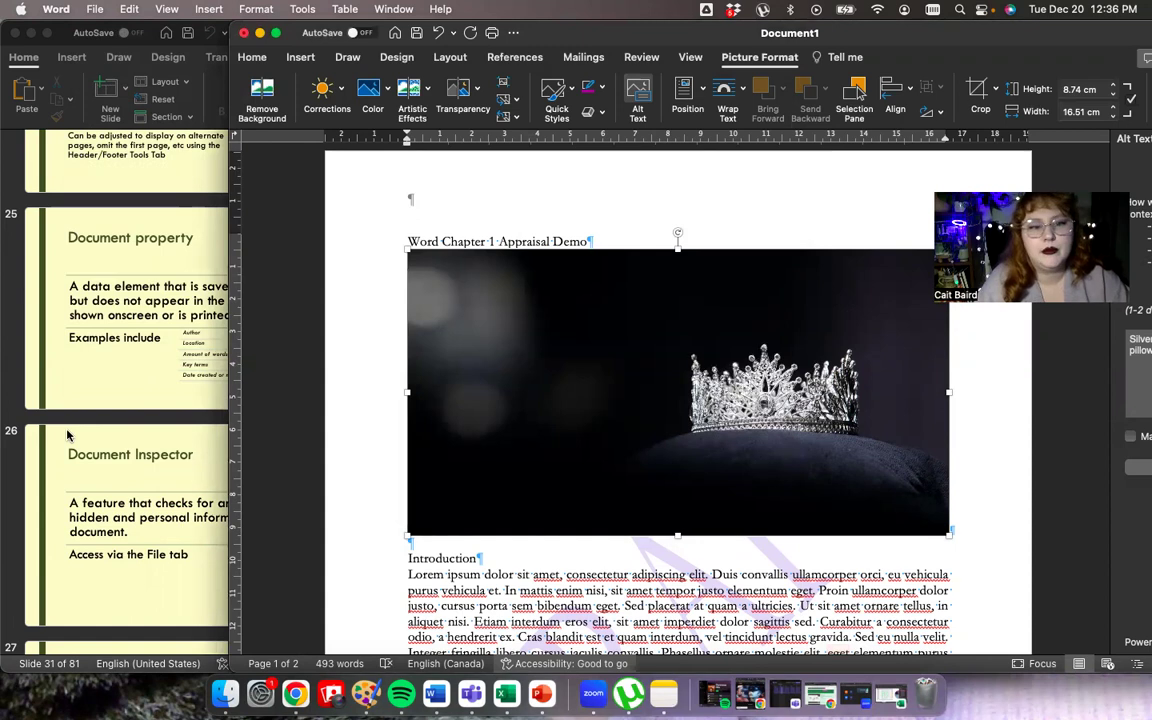
Step: Review the Template slide, and browse the new-document templates in Word from the cover letters down to Family Update
scroll(147, 480, down, 1)
scroll(147, 483, down, 10)
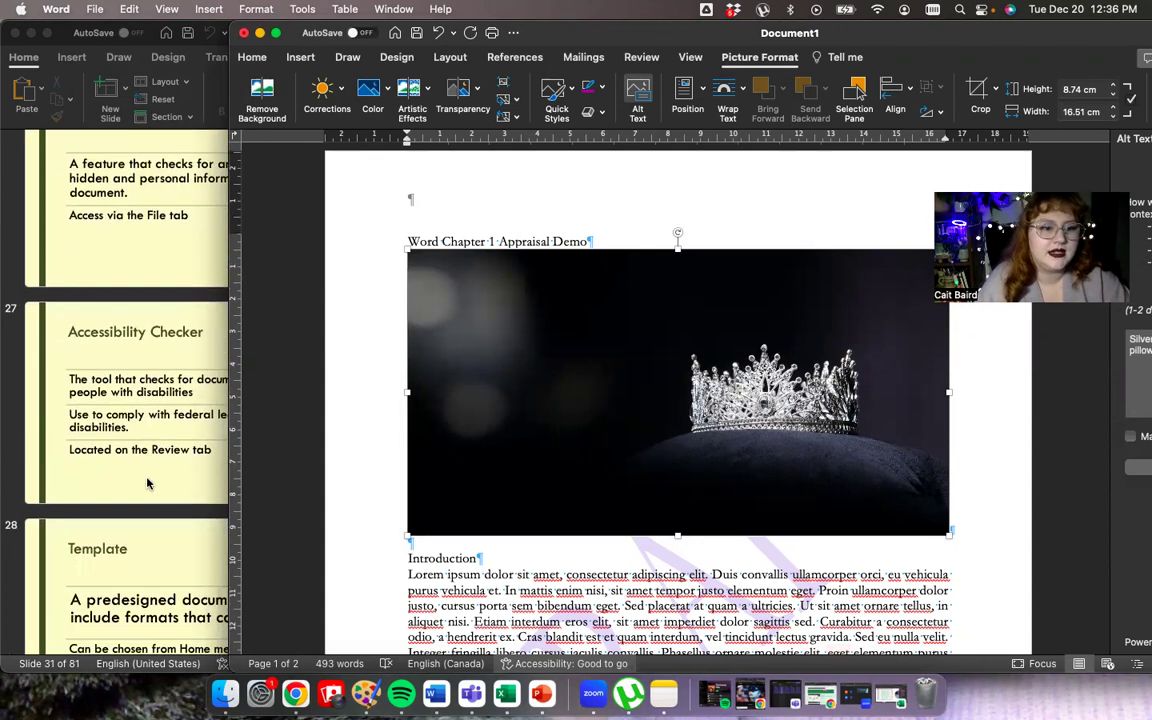
scroll(147, 483, up, 2)
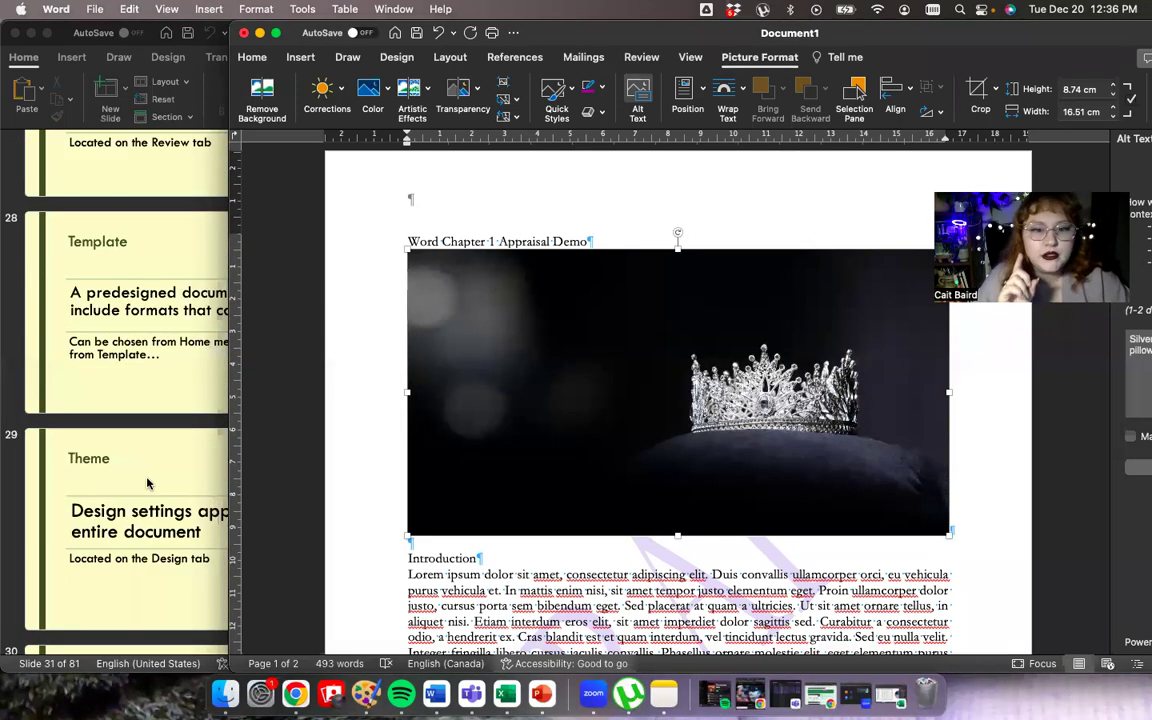
scroll(147, 483, up, 1)
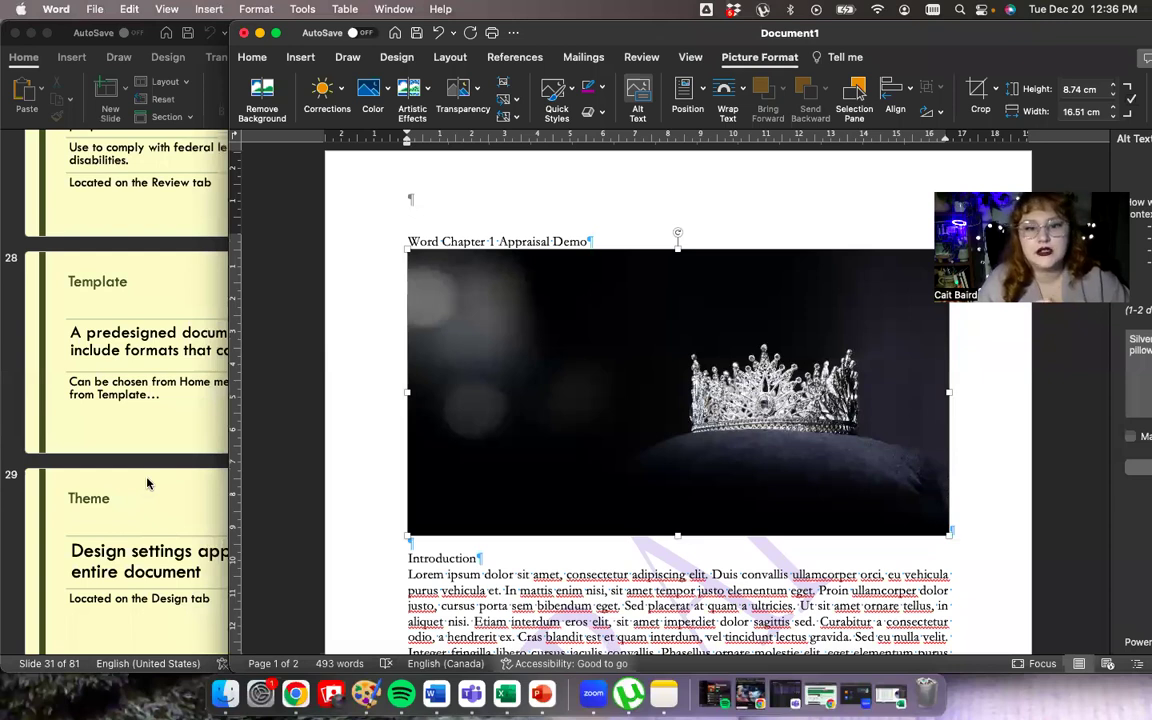
click(93, 10)
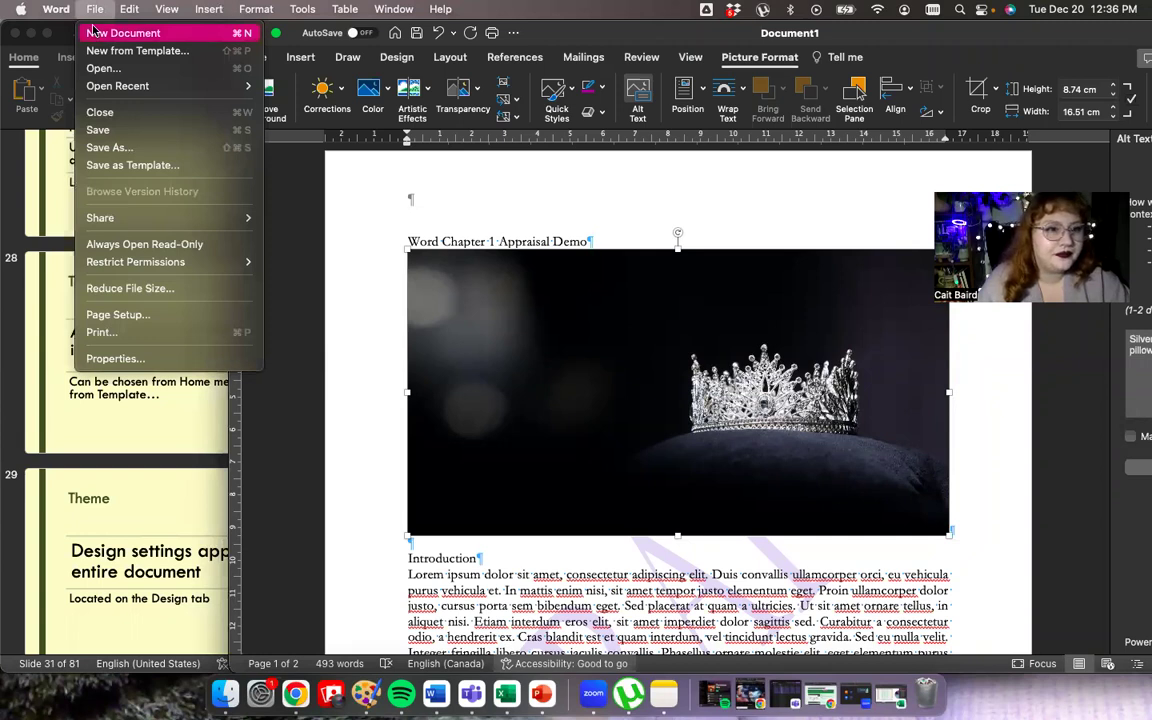
click(395, 34)
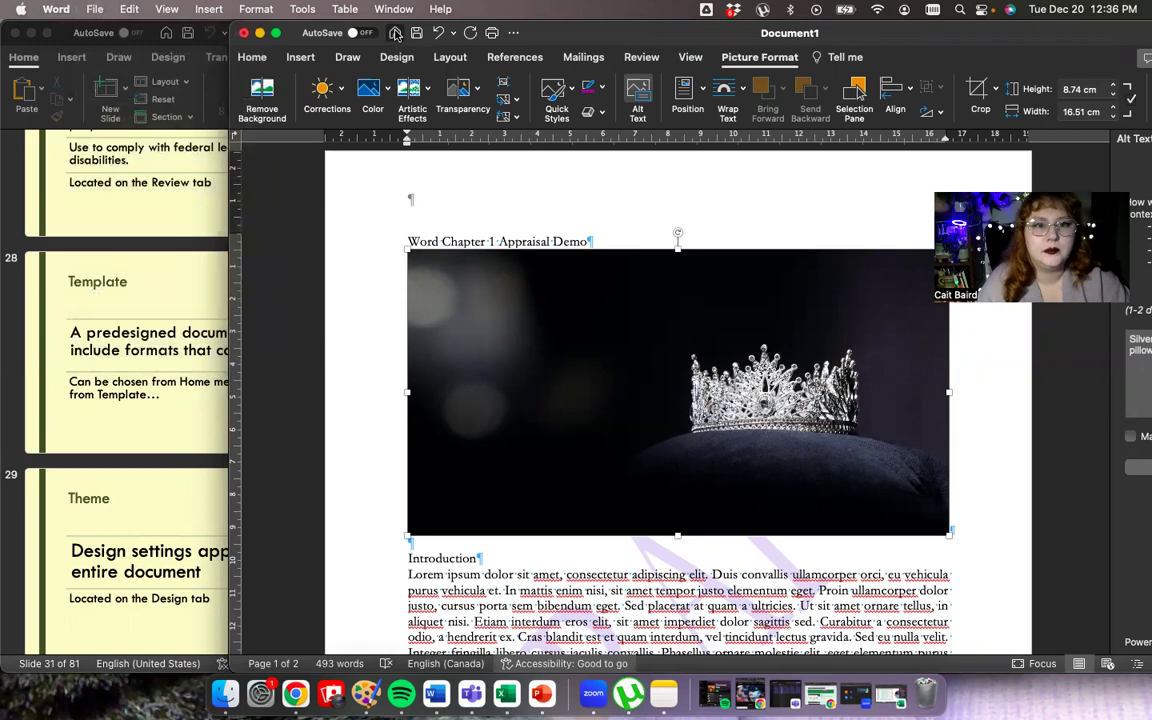
key(super+o)
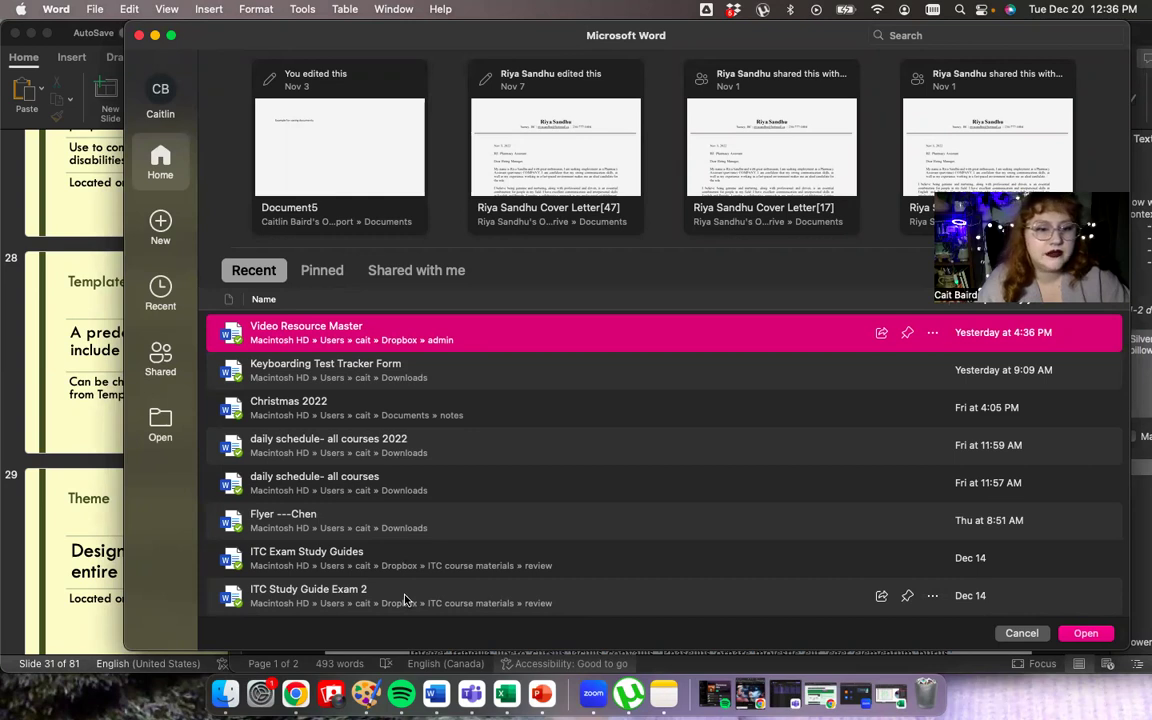
click(161, 230)
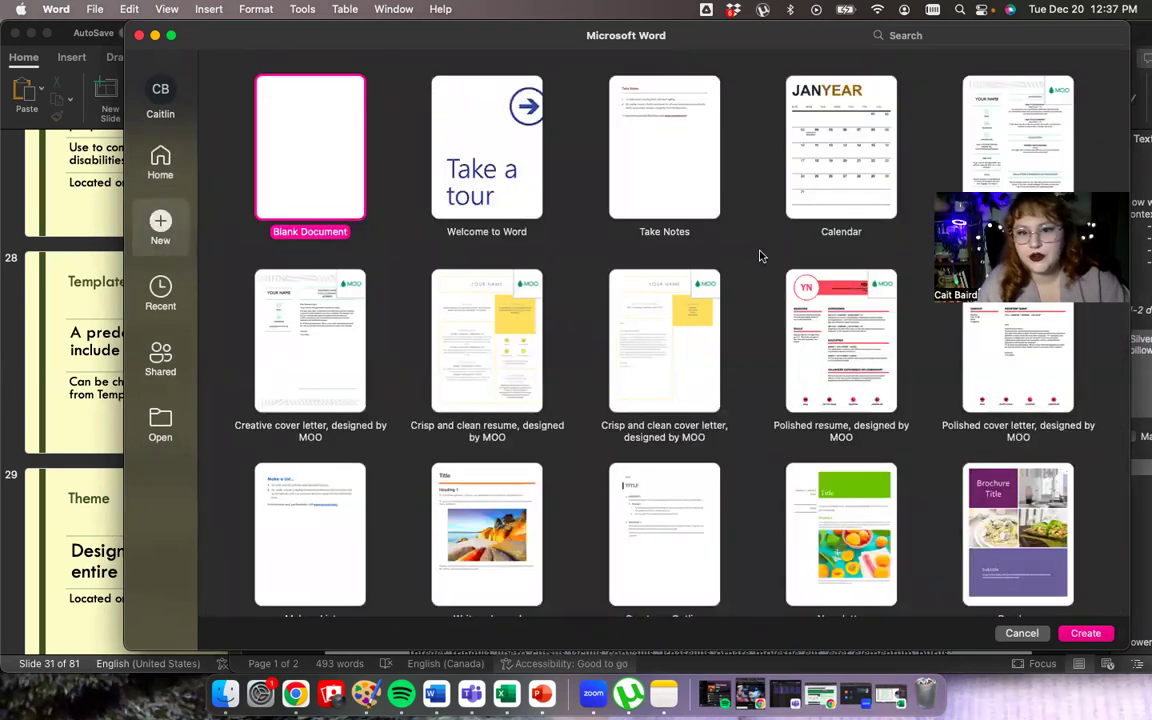
scroll(783, 392, down, 3)
scroll(783, 392, down, 10)
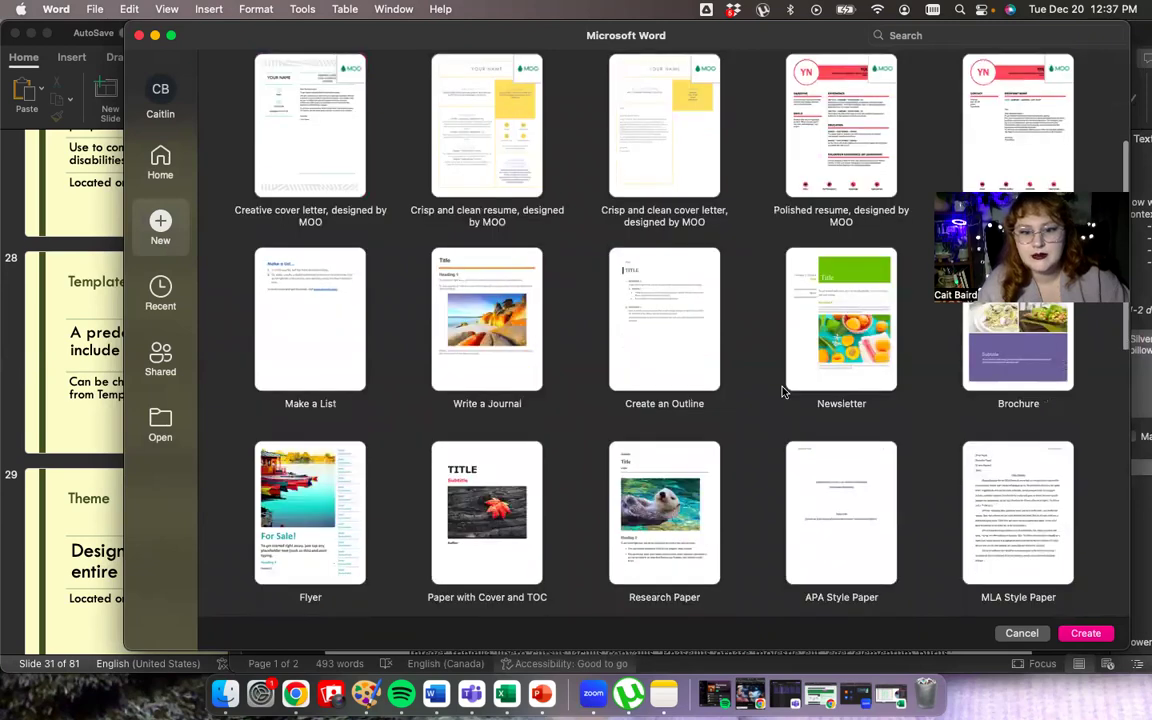
scroll(783, 392, up, 6)
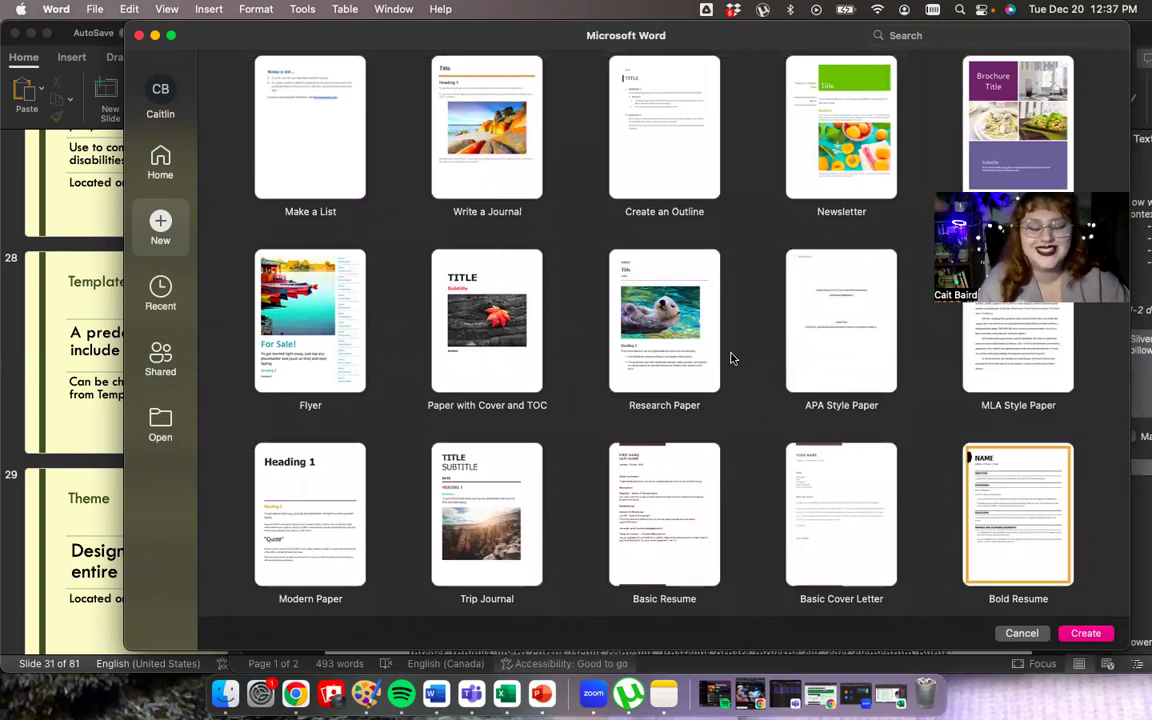
scroll(730, 358, down, 9)
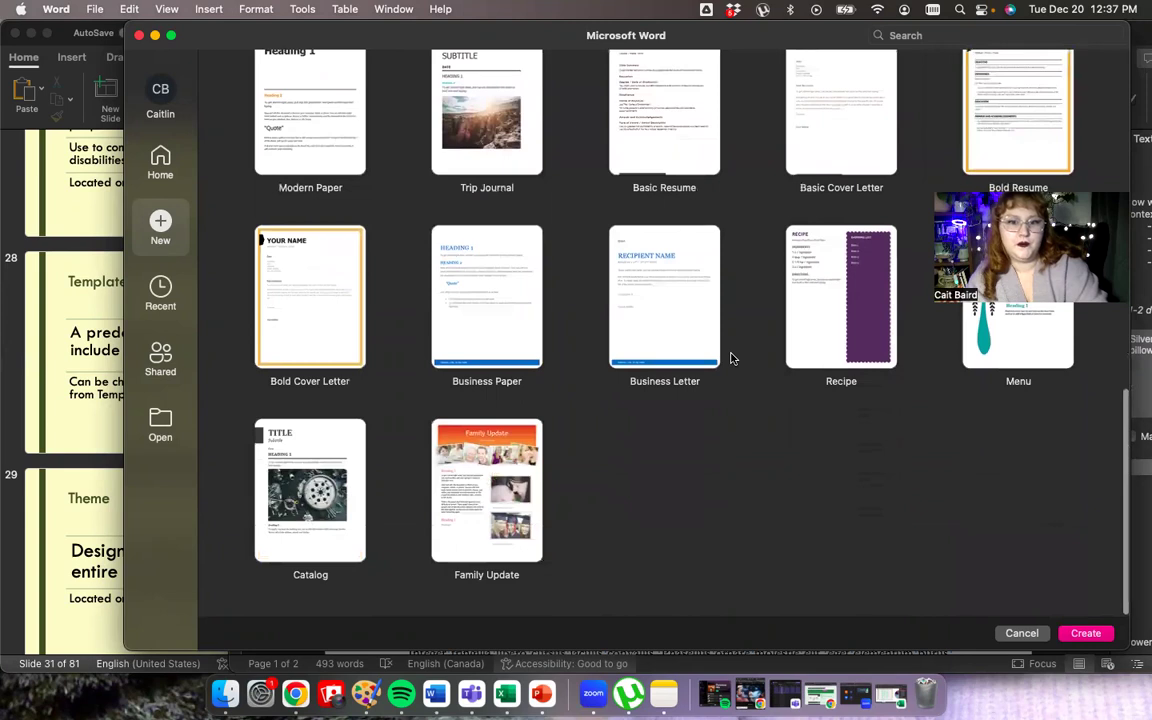
Step: Search the new-document templates for "menu" and browse the designs found
scroll(730, 358, up, 15)
click(955, 35)
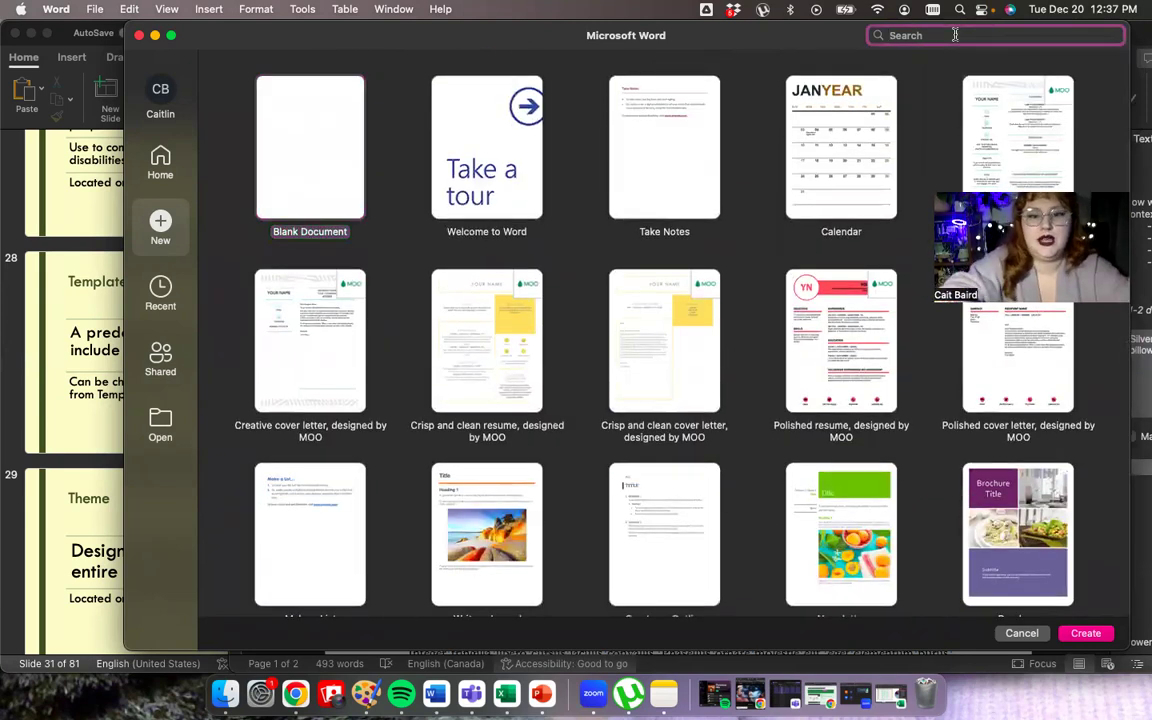
text(menu)
key(Return)
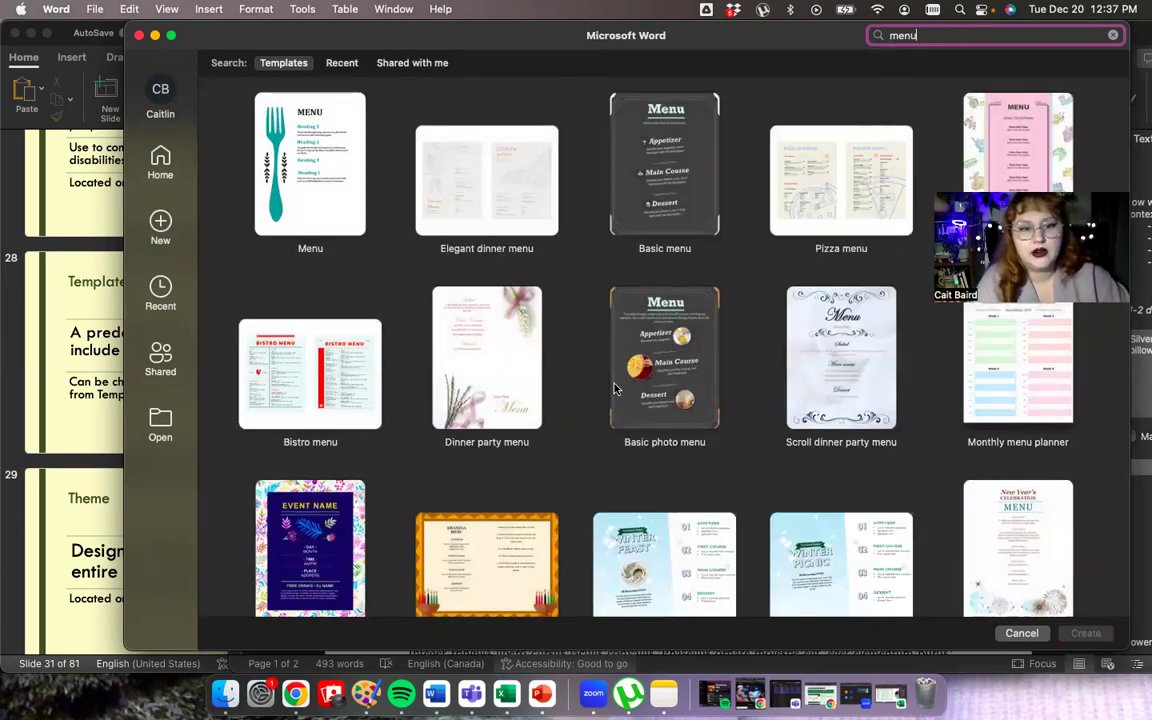
scroll(600, 360, down, 3)
scroll(615, 388, down, 3)
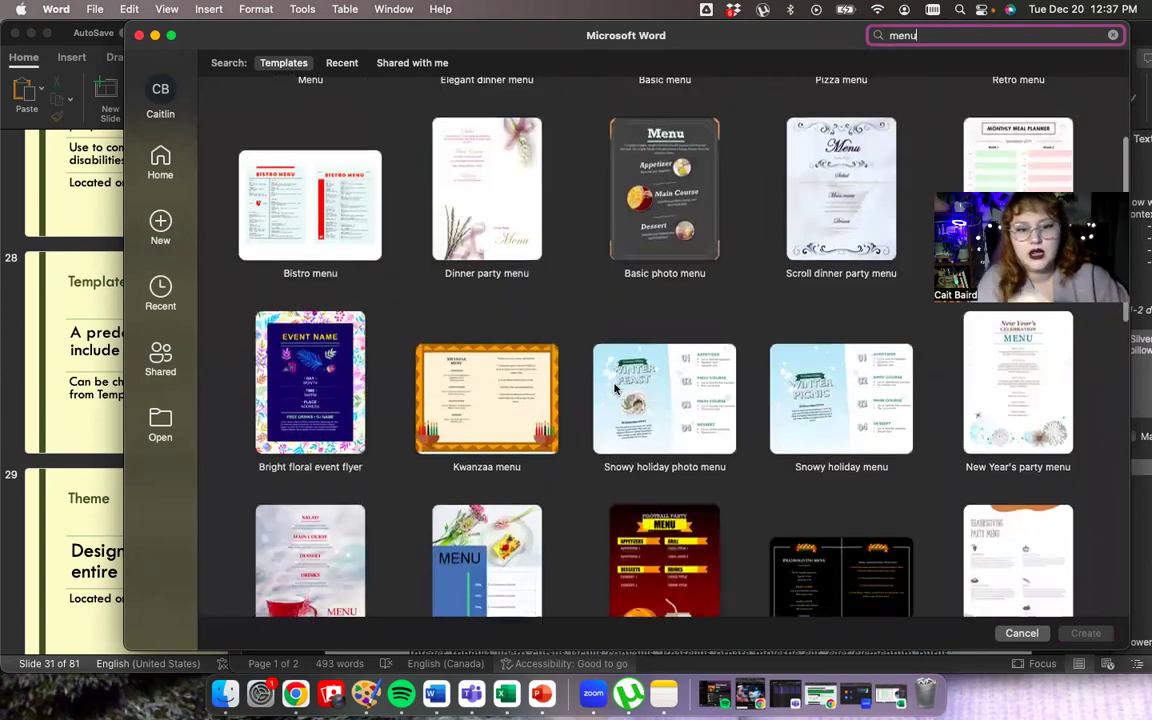
scroll(615, 388, down, 6)
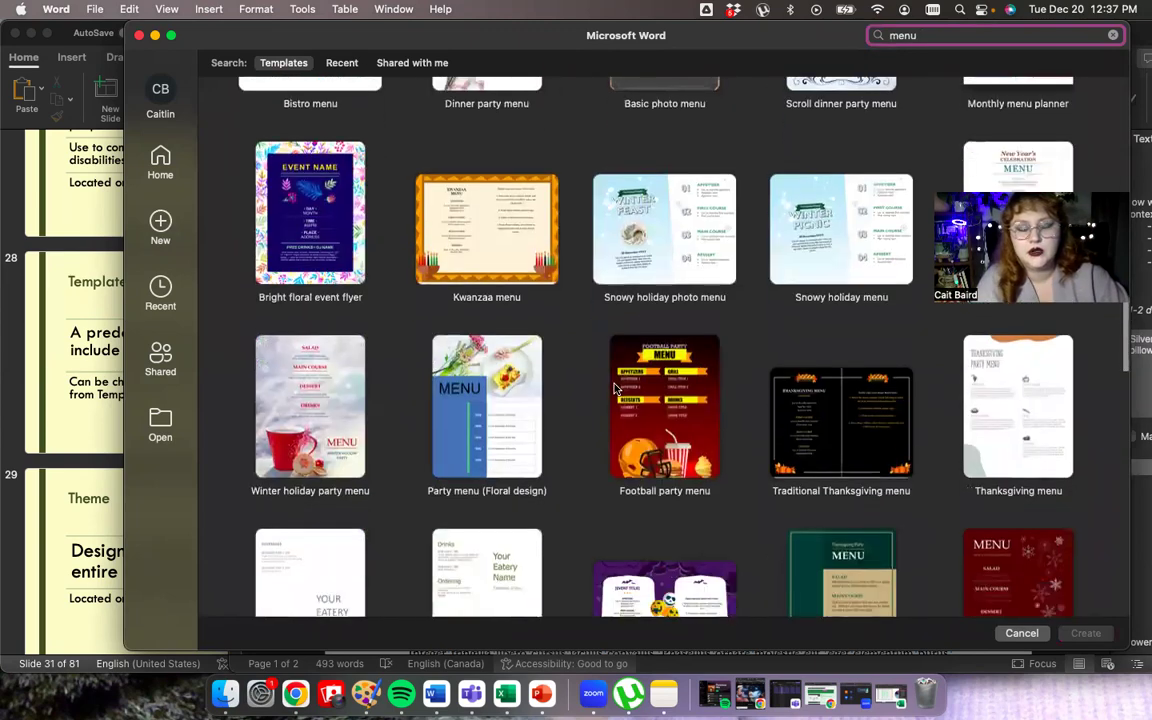
scroll(600, 392, down, 1)
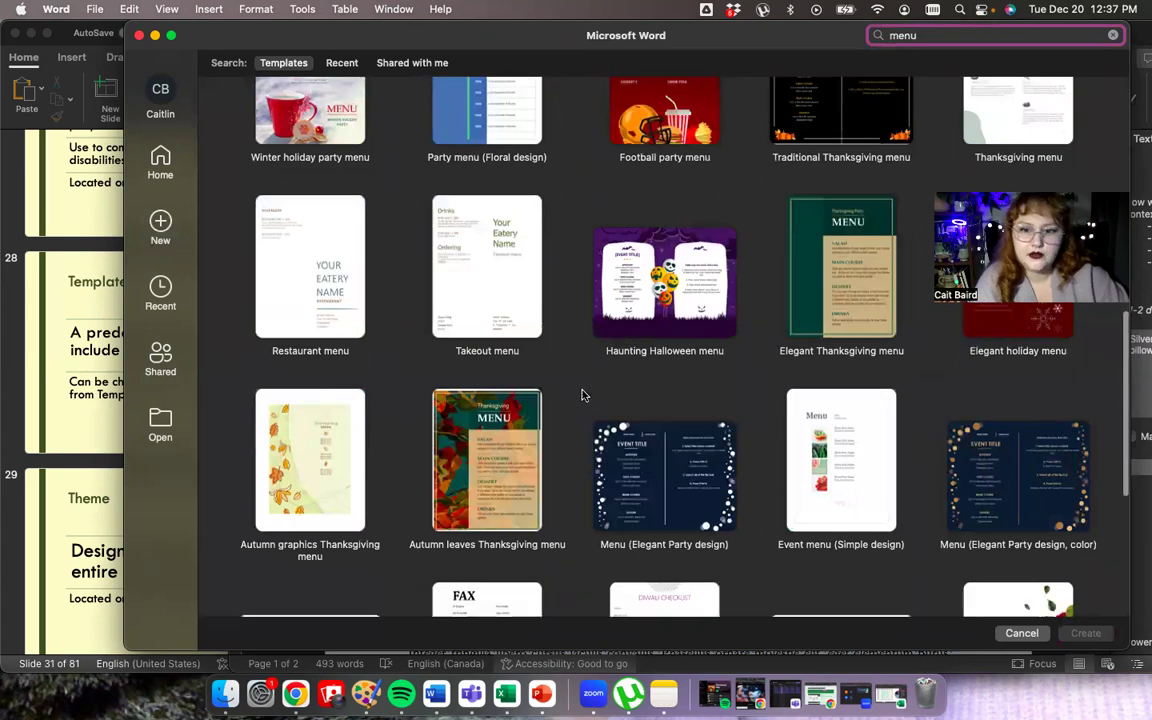
scroll(565, 323, down, 4)
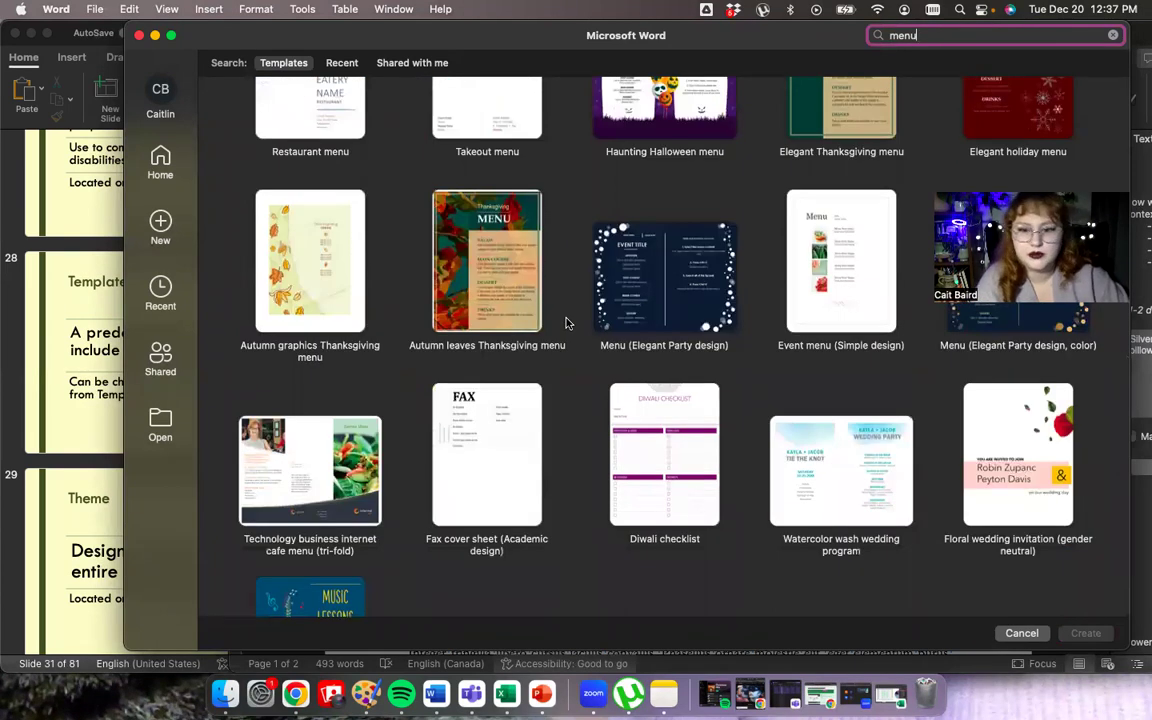
Step: Create a new document from the Elegant Thanksgiving menu template
scroll(565, 323, up, 3)
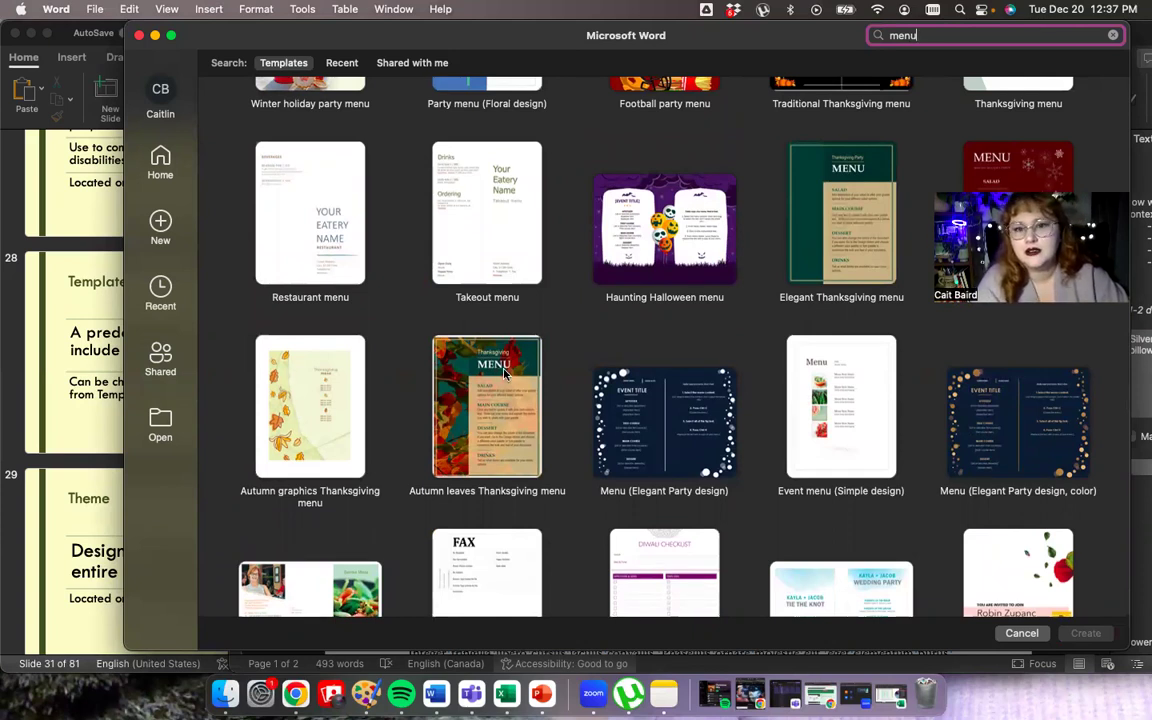
click(816, 220)
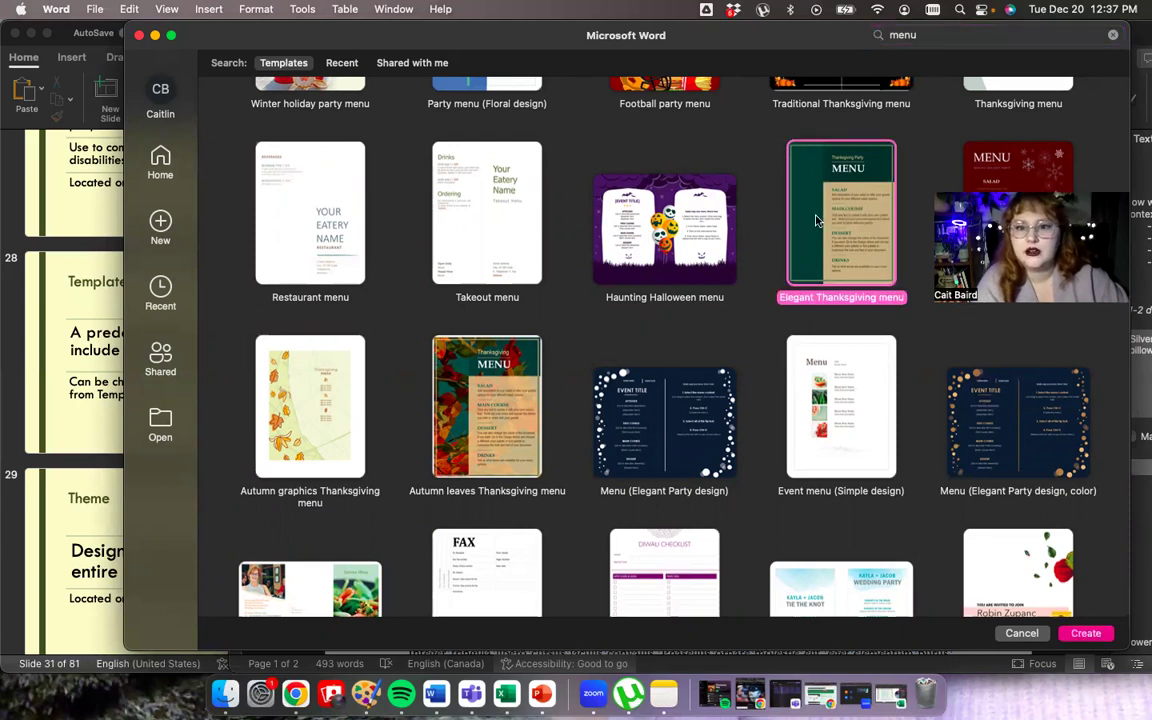
double_click(816, 220)
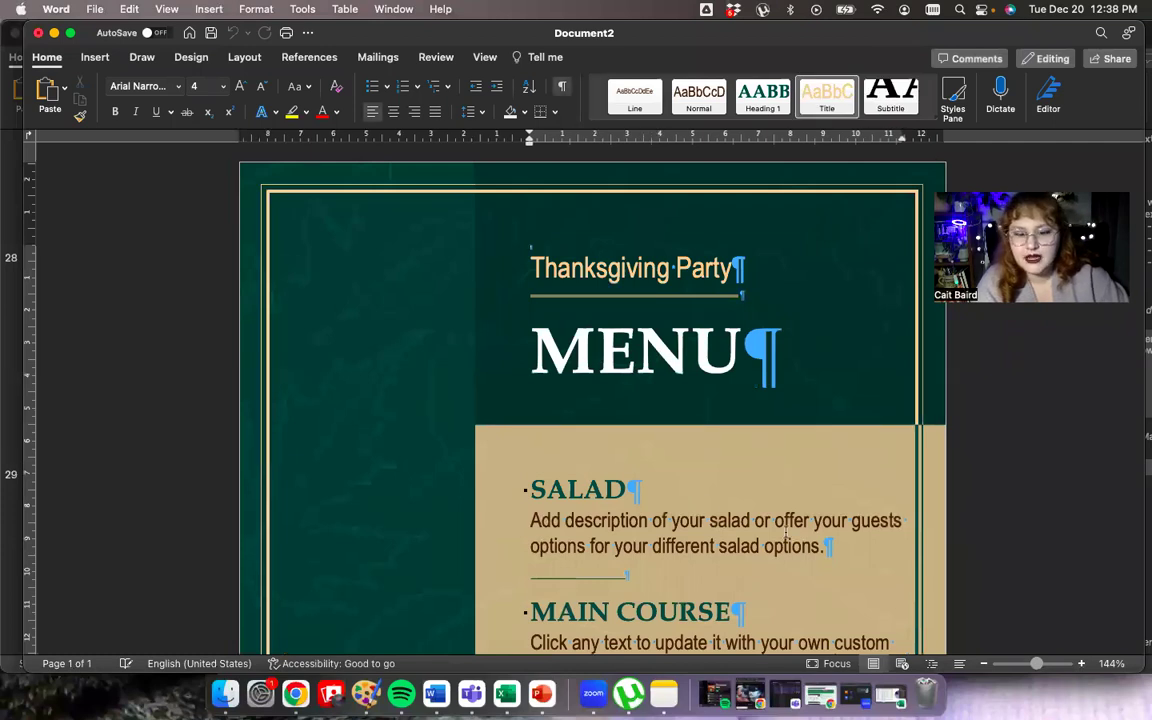
Step: Examine the menu's placeholder text from Salad to Drinks, highlighting the description under the Salad heading
scroll(585, 421, down, 3)
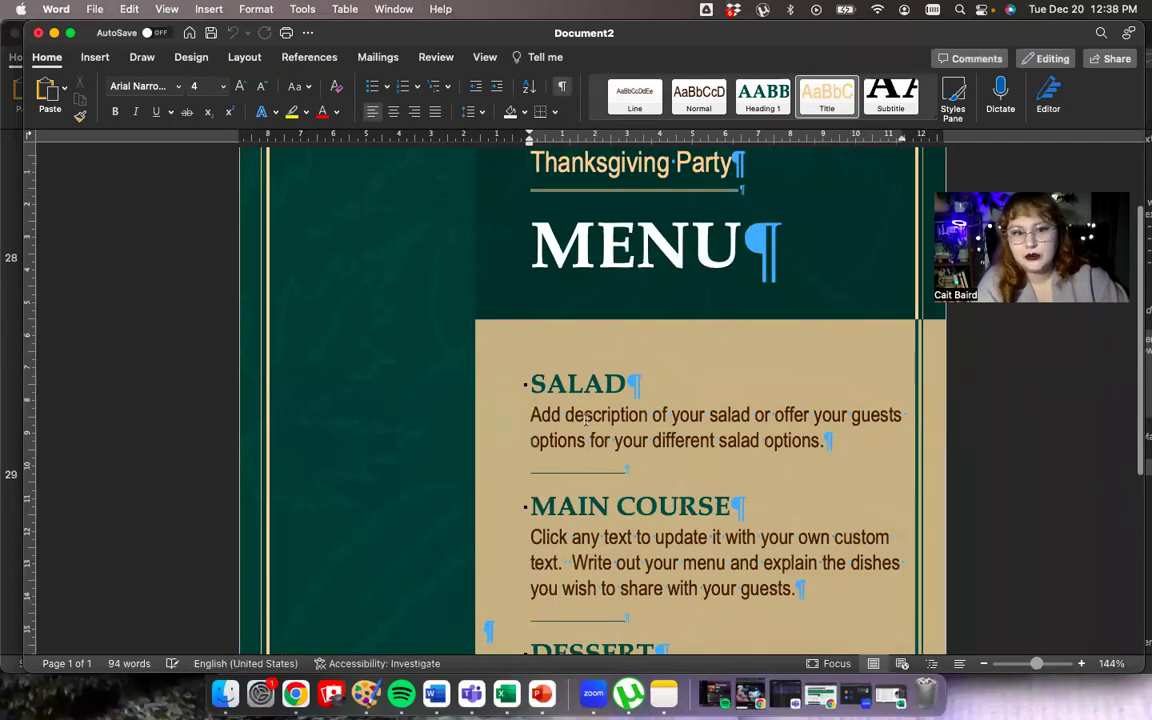
scroll(585, 421, up, 3)
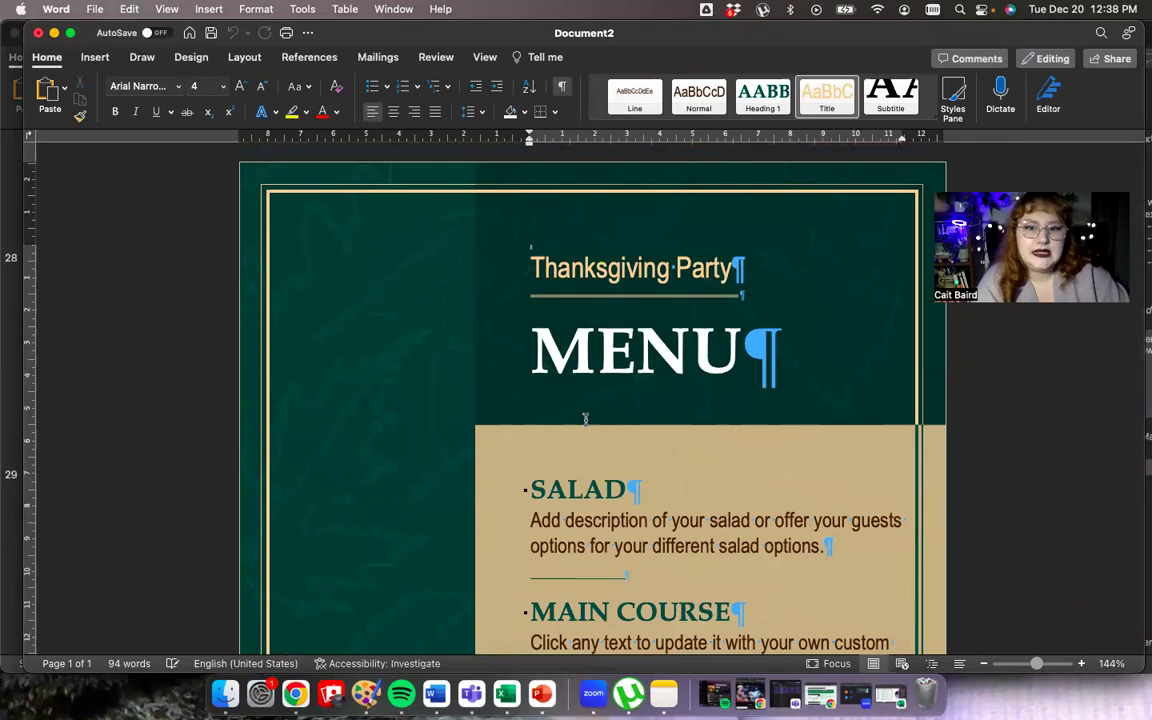
drag(530, 520, 835, 540)
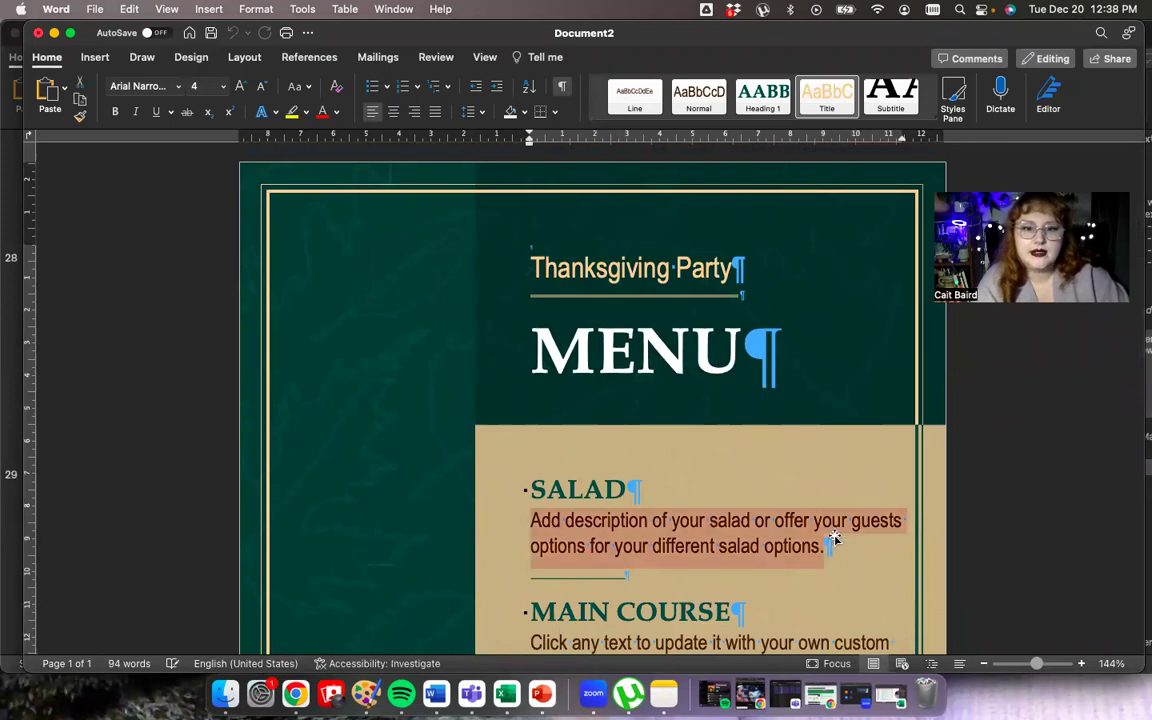
scroll(835, 540, down, 6)
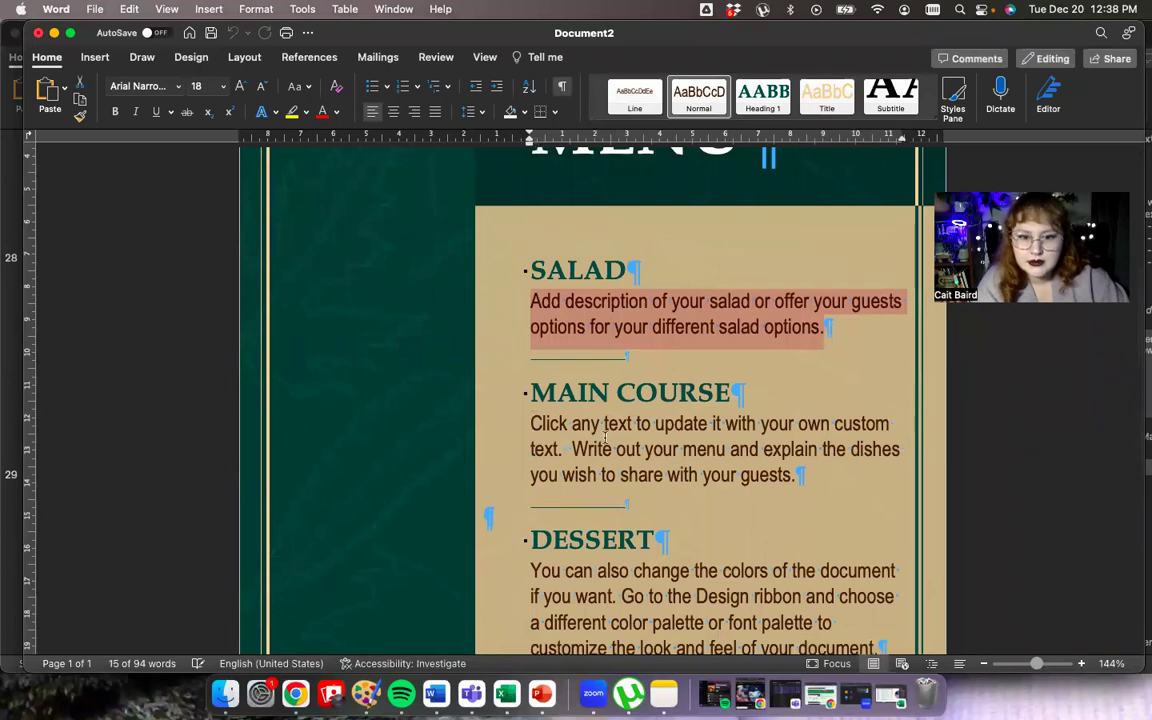
scroll(604, 437, down, 5)
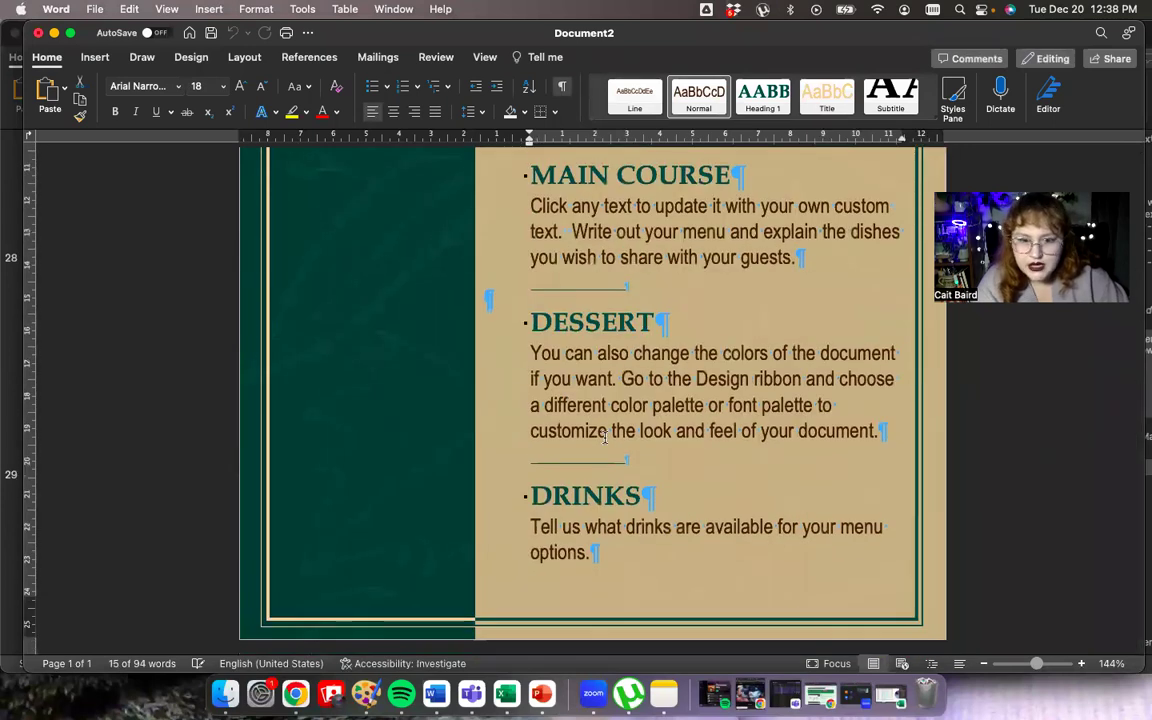
scroll(604, 437, up, 4)
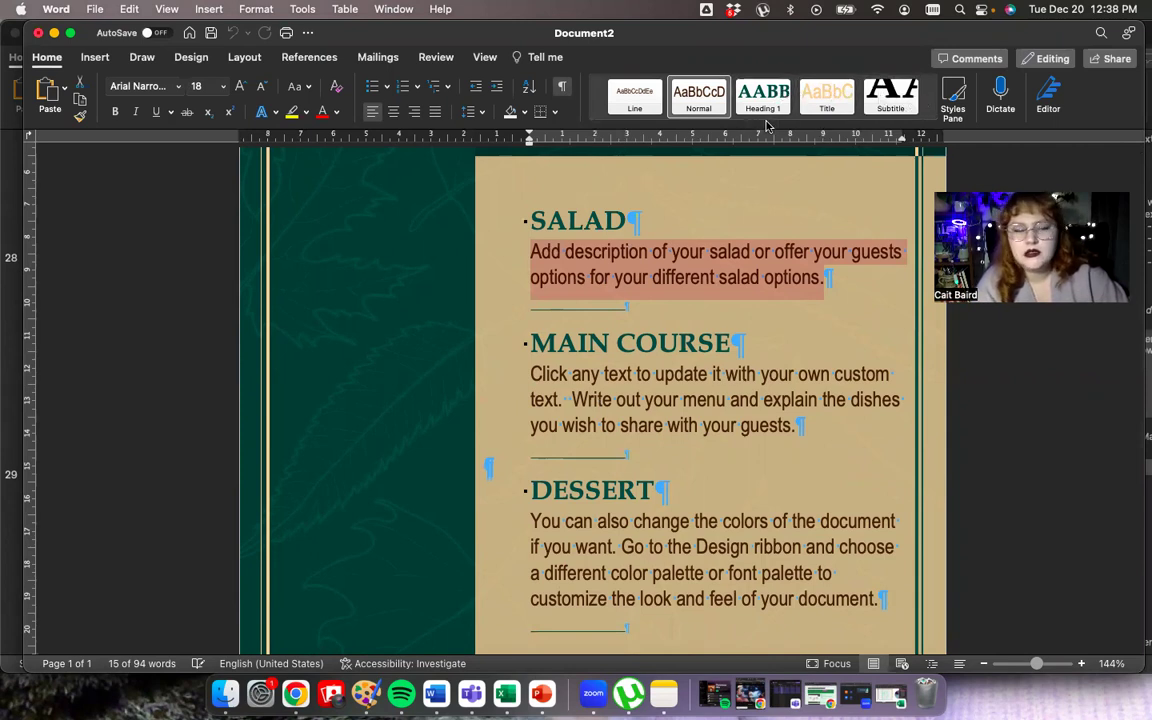
Step: Apply the Yellow theme colors to the Thanksgiving menu and review the recolored page
click(191, 58)
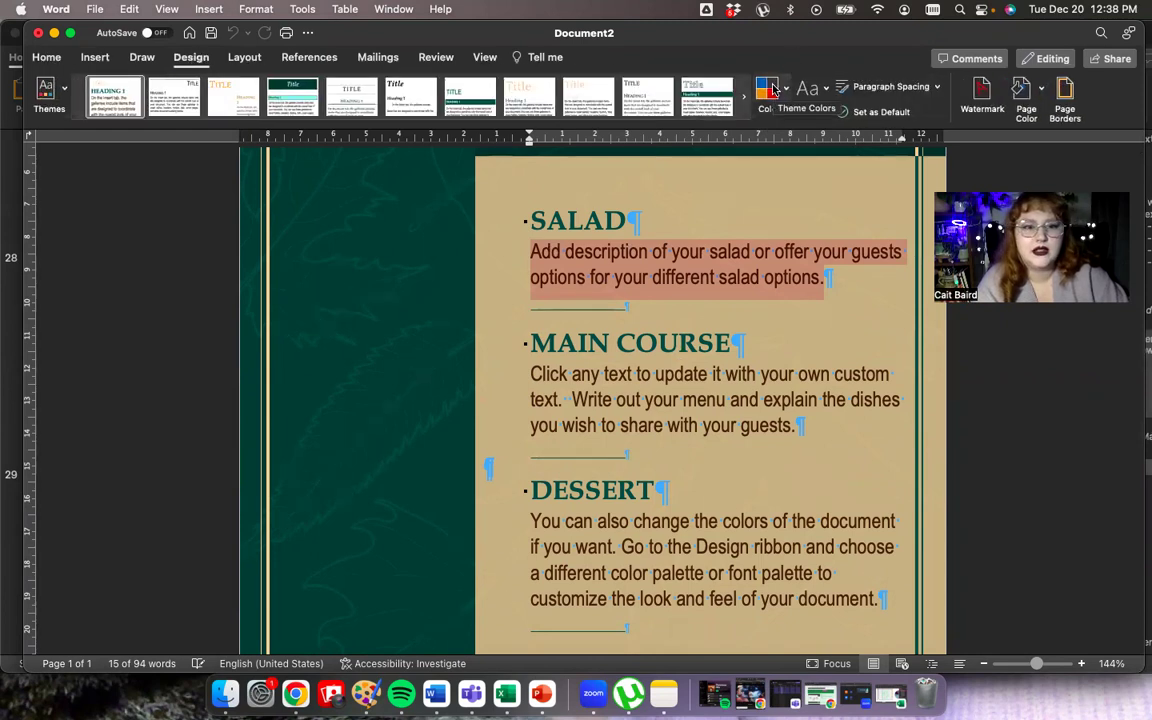
click(772, 89)
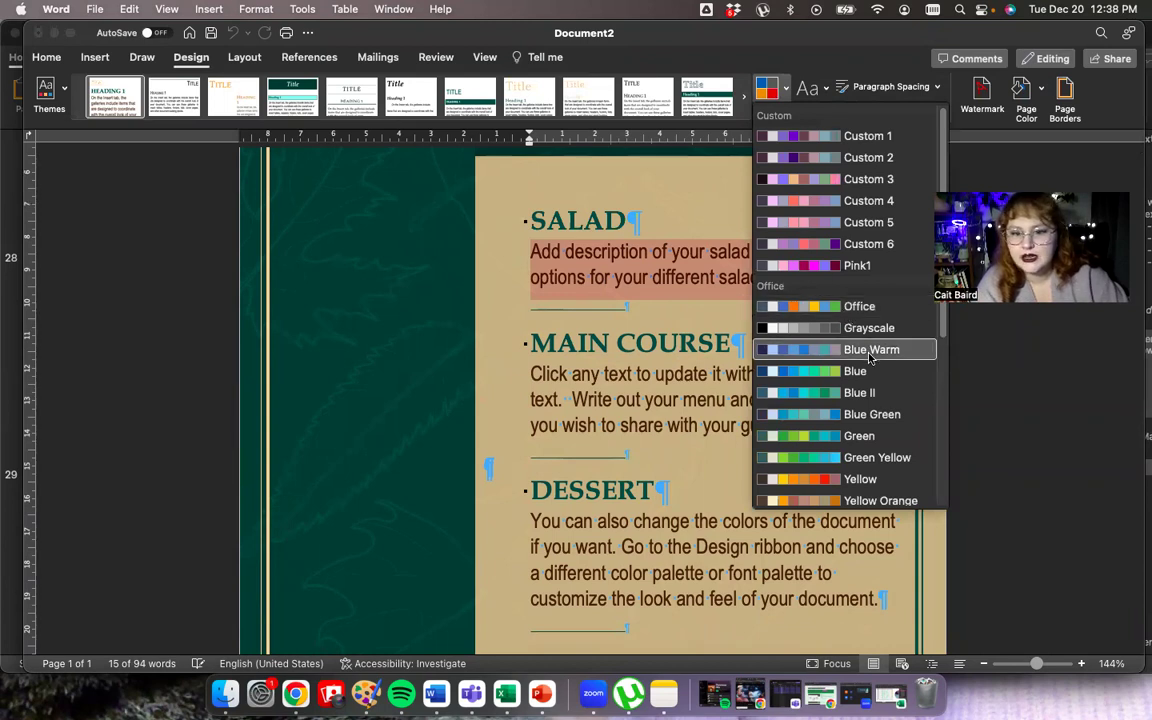
scroll(866, 455, down, 6)
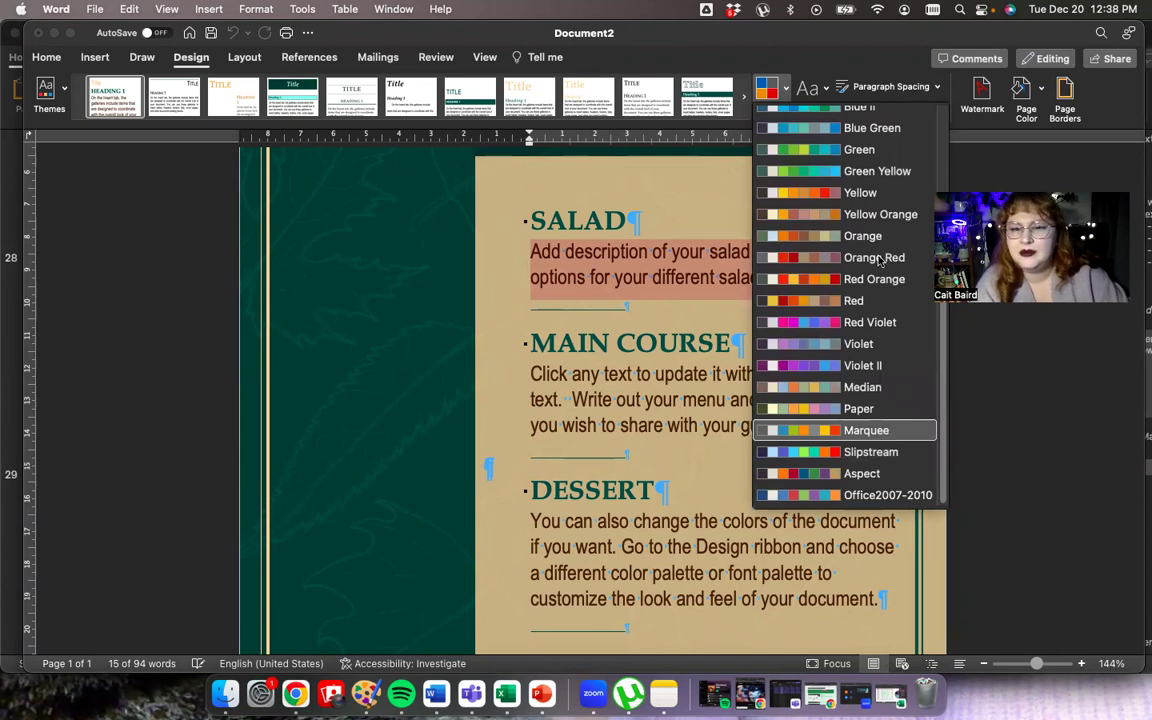
click(897, 194)
scroll(899, 198, up, 2)
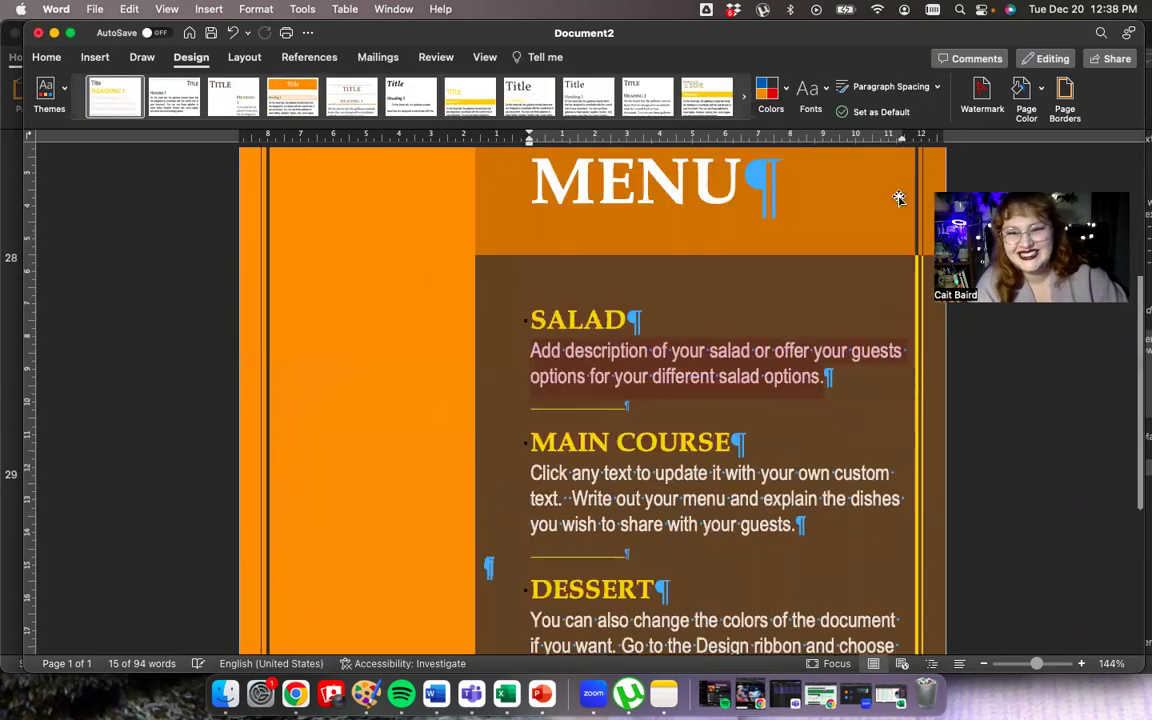
scroll(899, 198, up, 4)
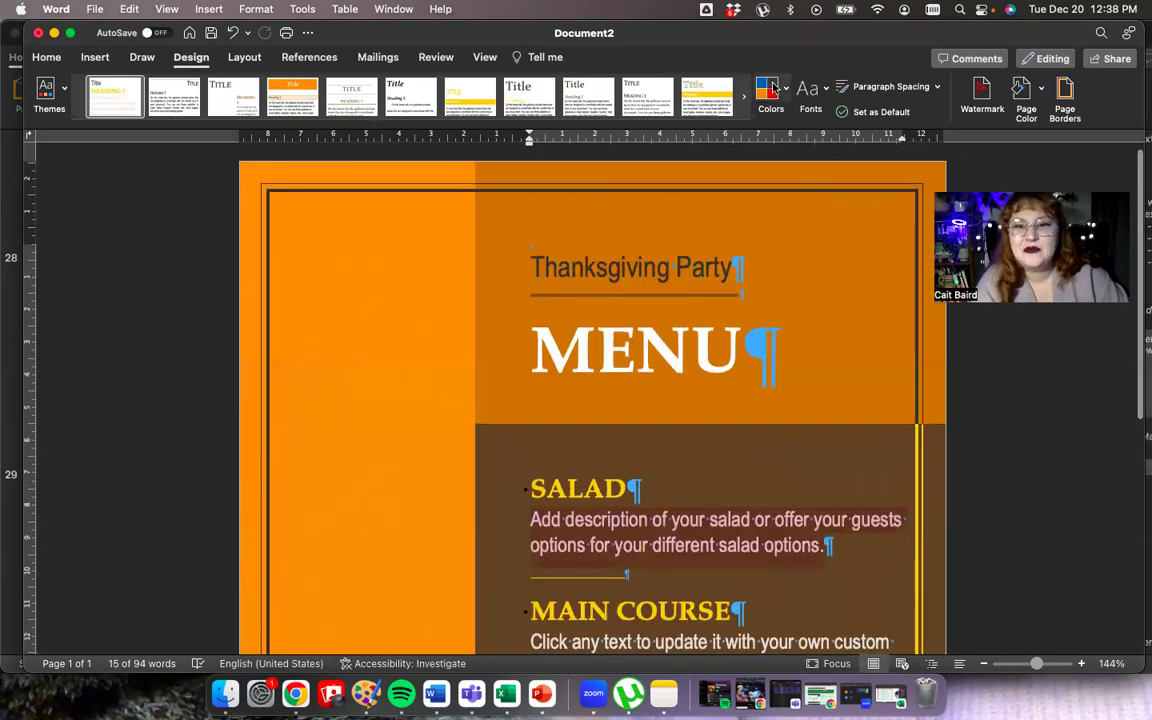
Step: Set the menu's theme colors to Blue Warm, and apply the document style set with a centered title and underlined headings
click(773, 88)
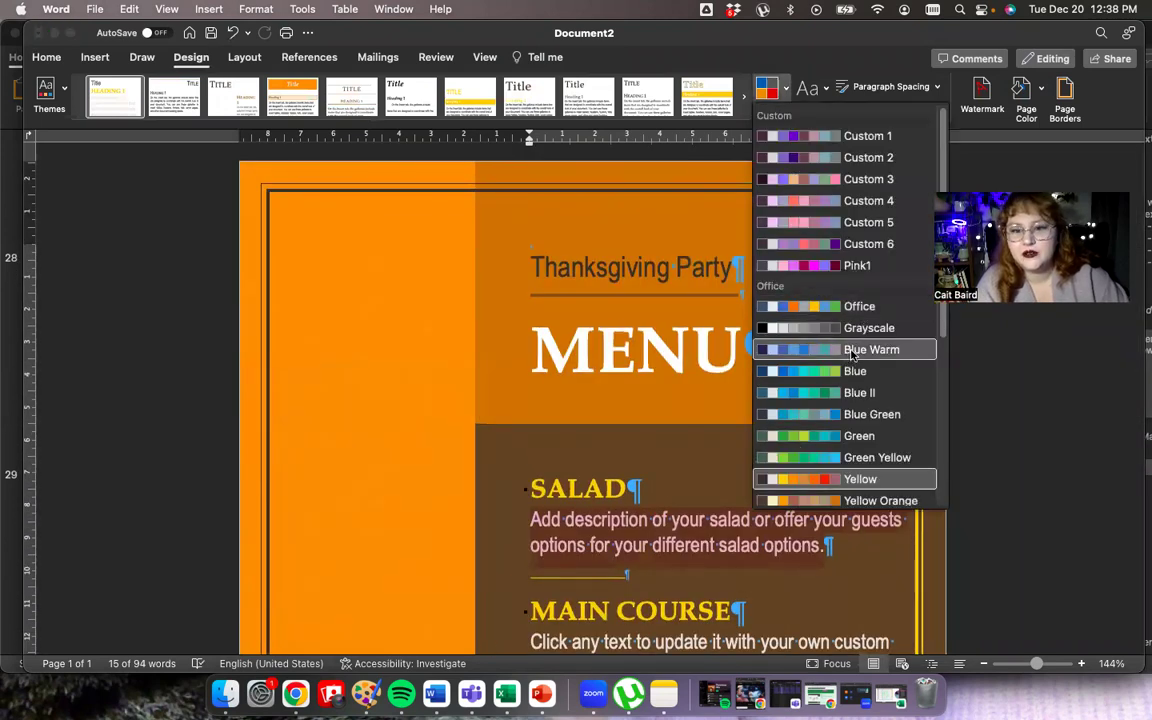
click(855, 349)
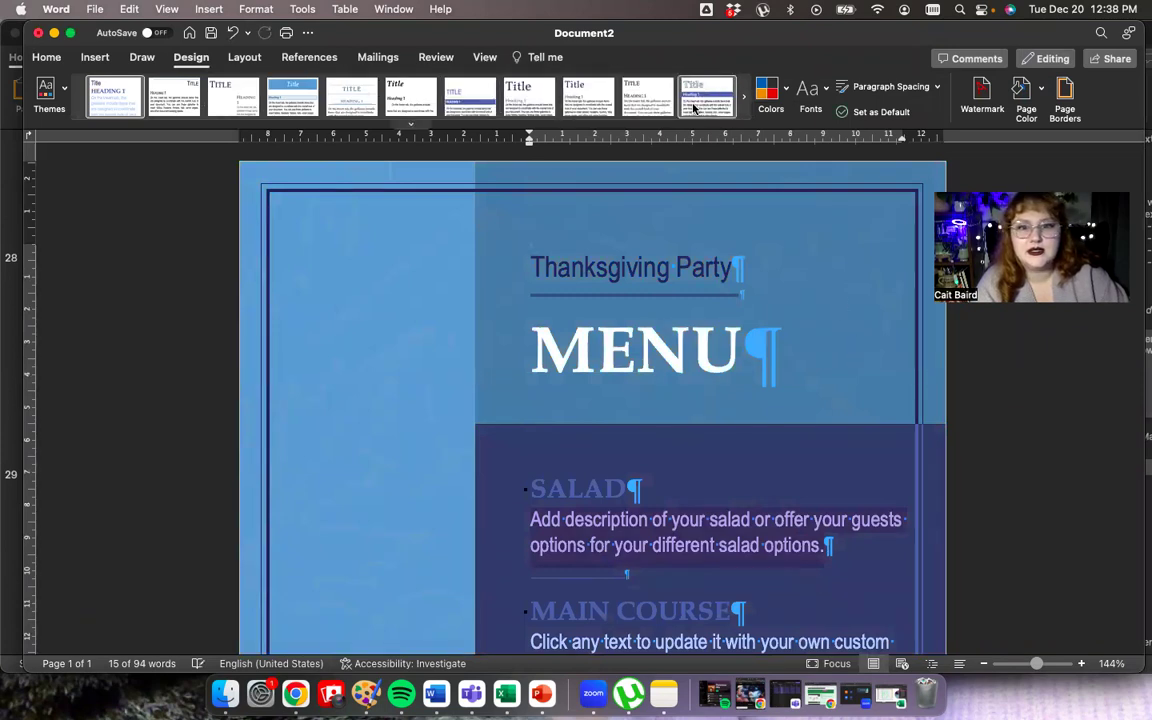
click(341, 100)
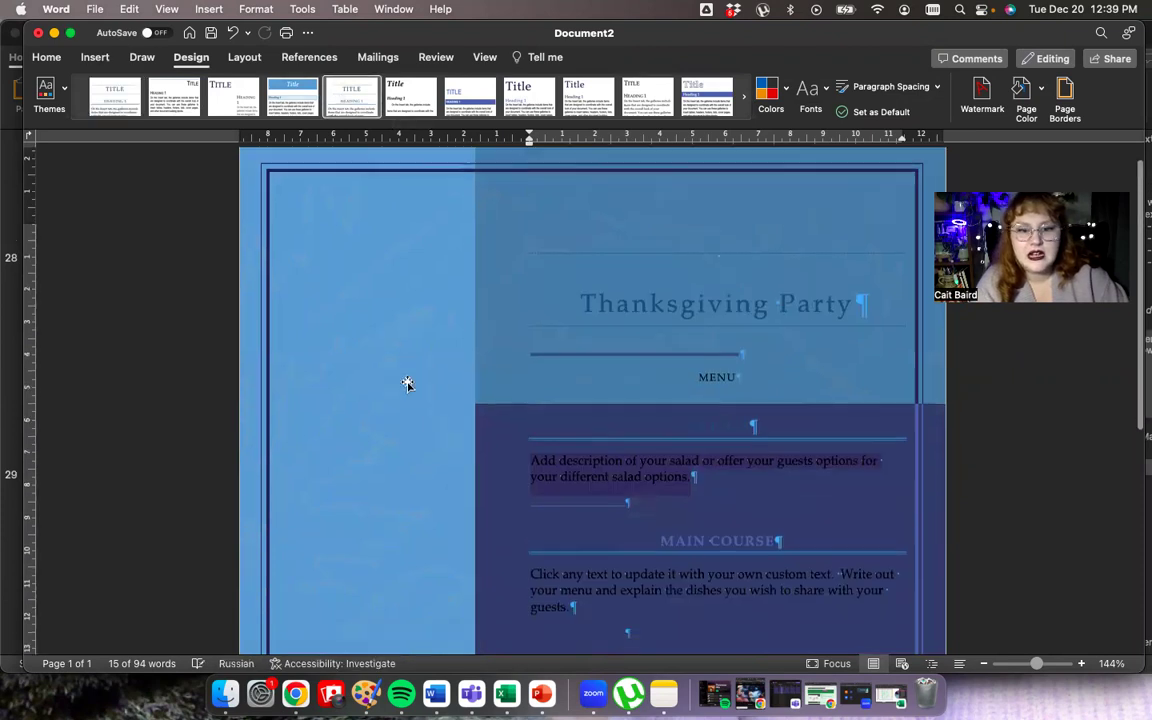
scroll(407, 383, down, 6)
scroll(407, 383, up, 2)
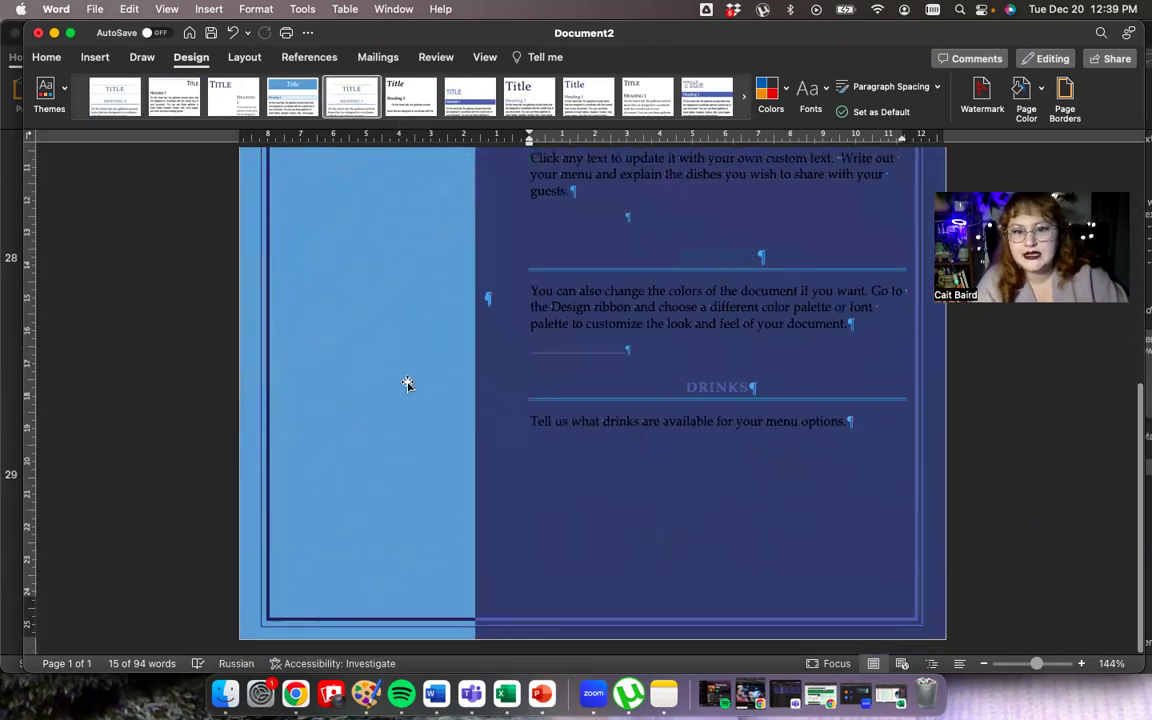
scroll(407, 383, up, 6)
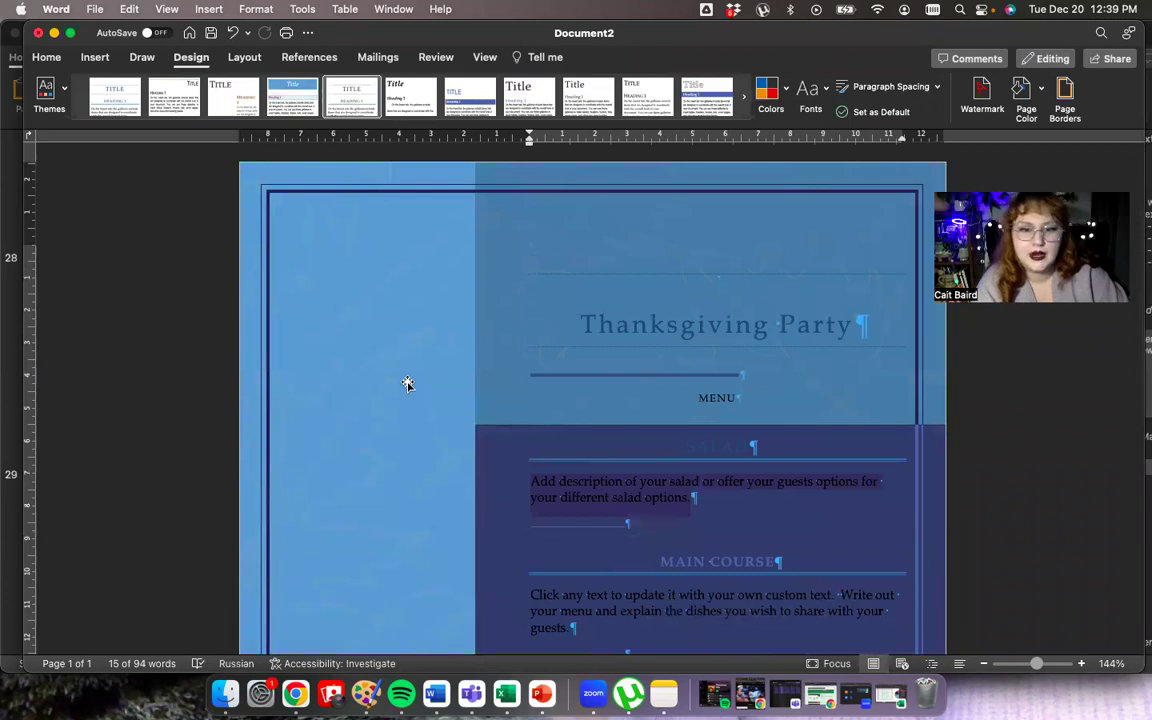